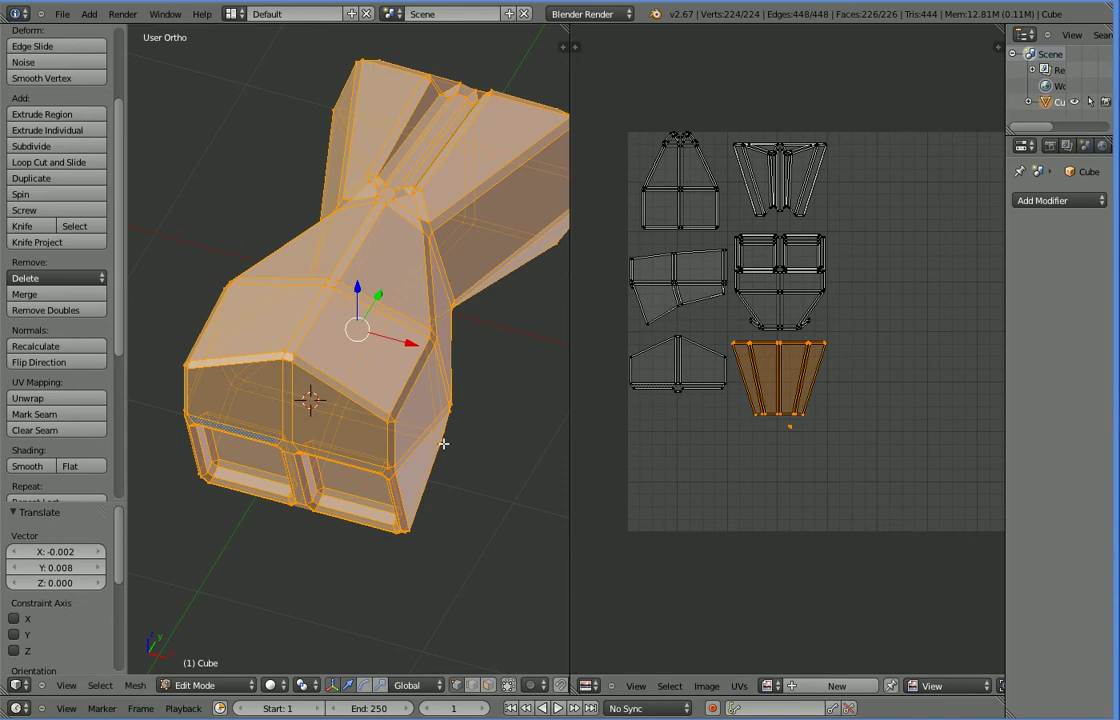
# Step: Save the blend file and export the mesh's UV layout as a PNG image into the project's Blender folder
pyautogui.hotkey('ctrl', 's')
pyautogui.click(537, 503)
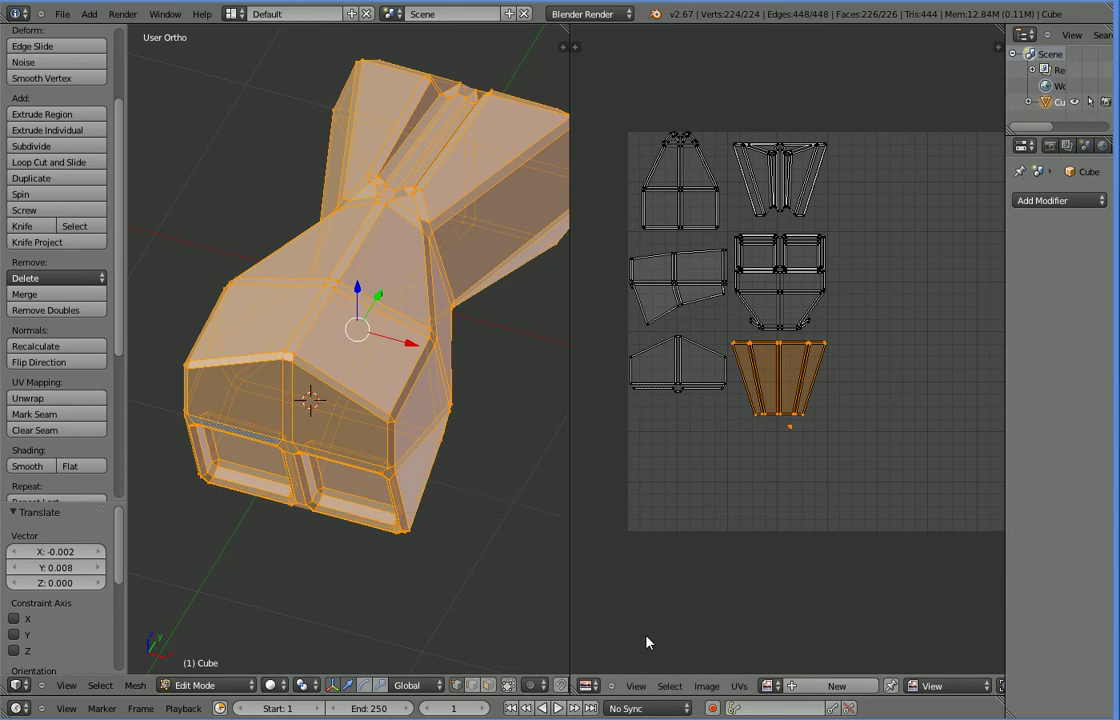
pyautogui.click(737, 686)
pyautogui.click(690, 268)
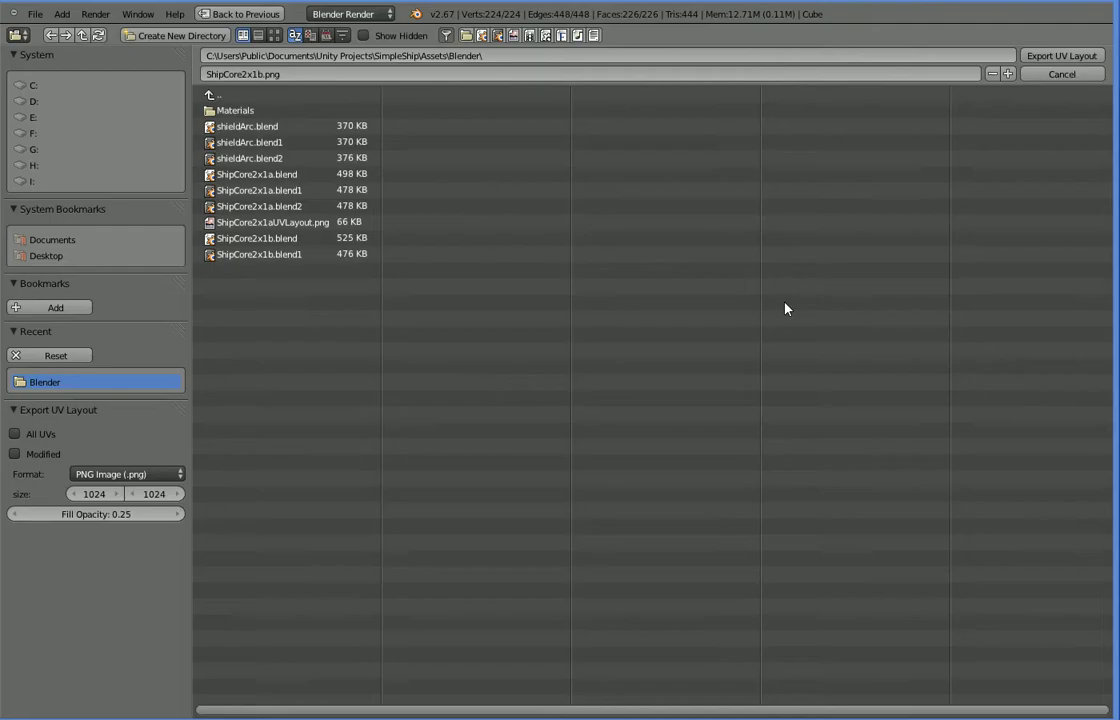
pyautogui.click(262, 74)
pyautogui.click(1088, 57)
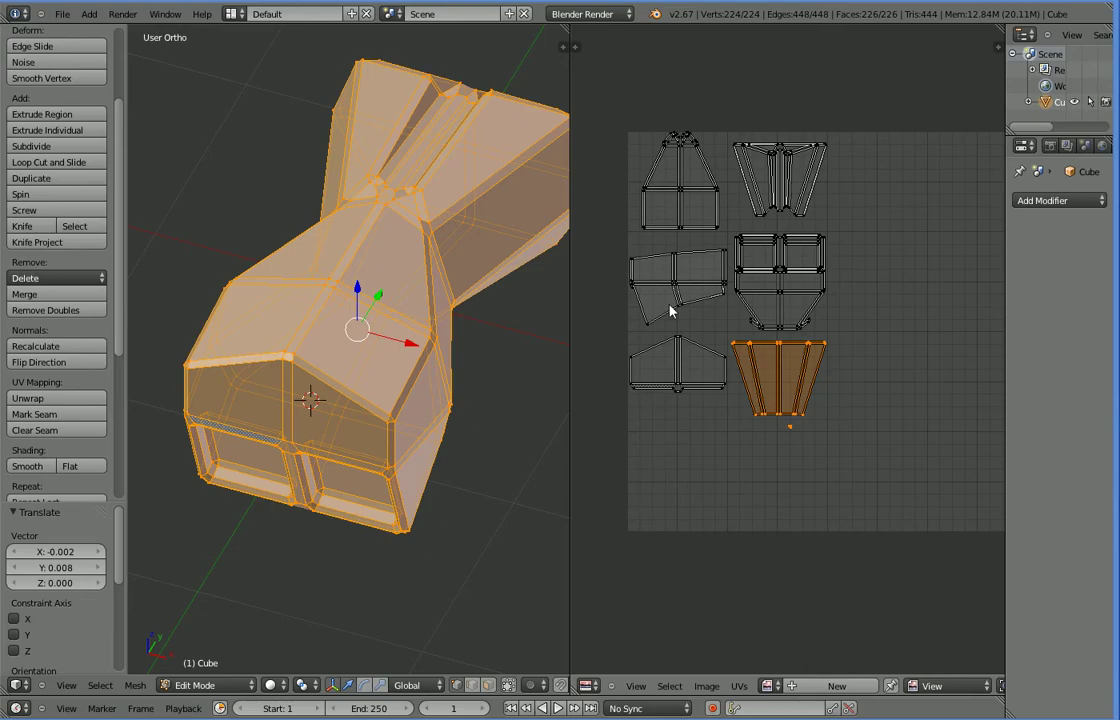
# Step: Open the file ShipCore2x1a.blend
pyautogui.click(62, 14)
pyautogui.click(80, 43)
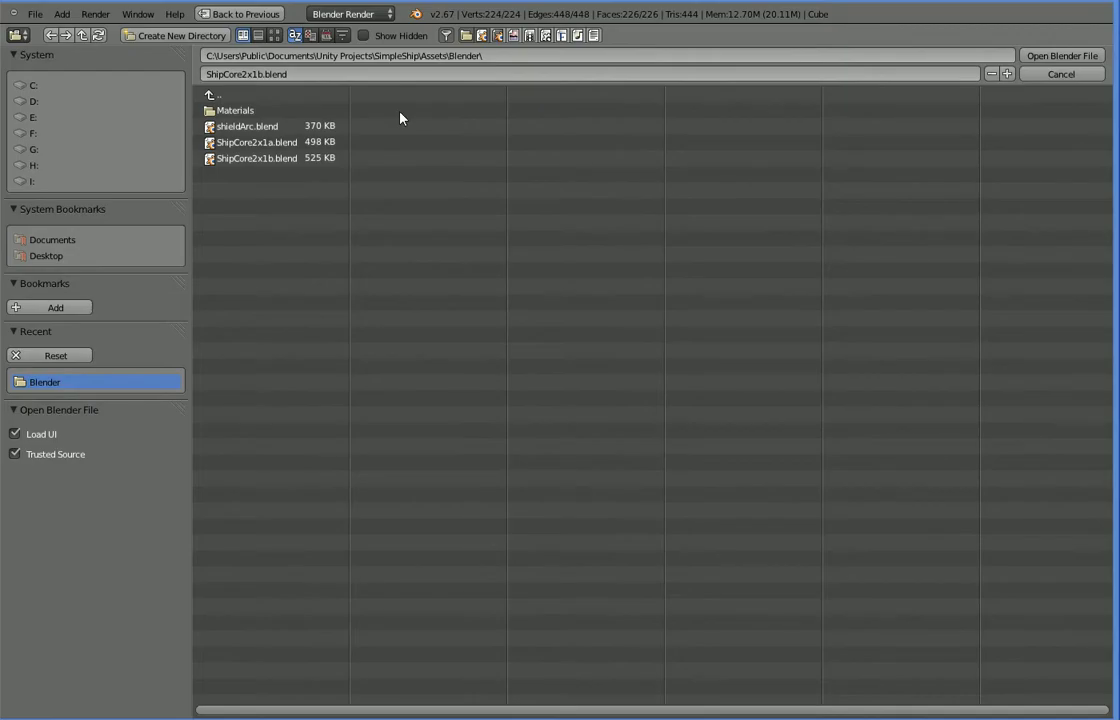
pyautogui.doubleClick(285, 142)
# Step: Examine the ship mesh from several angles, checking vertices along its centre seam
pyautogui.moveTo(458, 381); pyautogui.dragTo(470, 330, button='middle')
pyautogui.scroll(1, 640, 286)
pyautogui.scroll(-2, 625, 295)
pyautogui.scroll(1, 618, 298)
pyautogui.moveTo(327, 457); pyautogui.dragTo(256, 476, button='middle')
pyautogui.keyDown('shift'); pyautogui.rightClick(220, 419); pyautogui.keyUp('shift')
pyautogui.moveTo(252, 425); pyautogui.dragTo(304, 553, button='middle')
pyautogui.rightClick(353, 266)
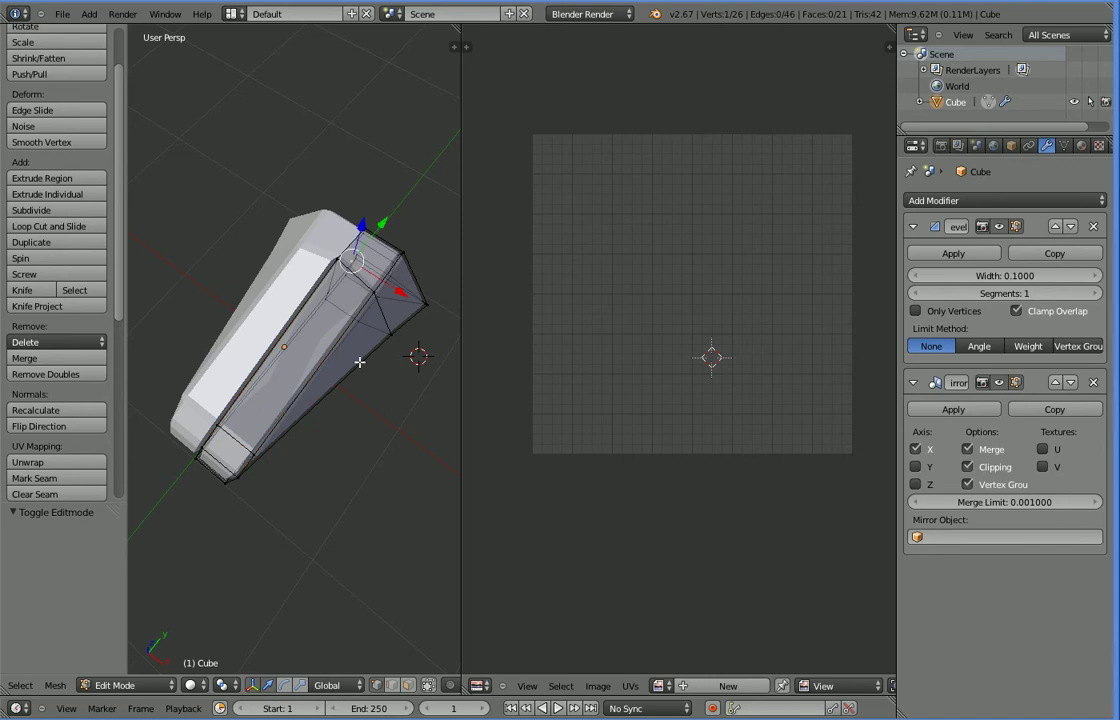
pyautogui.rightClick(217, 419)
pyautogui.moveTo(244, 449); pyautogui.dragTo(377, 412, button='middle')
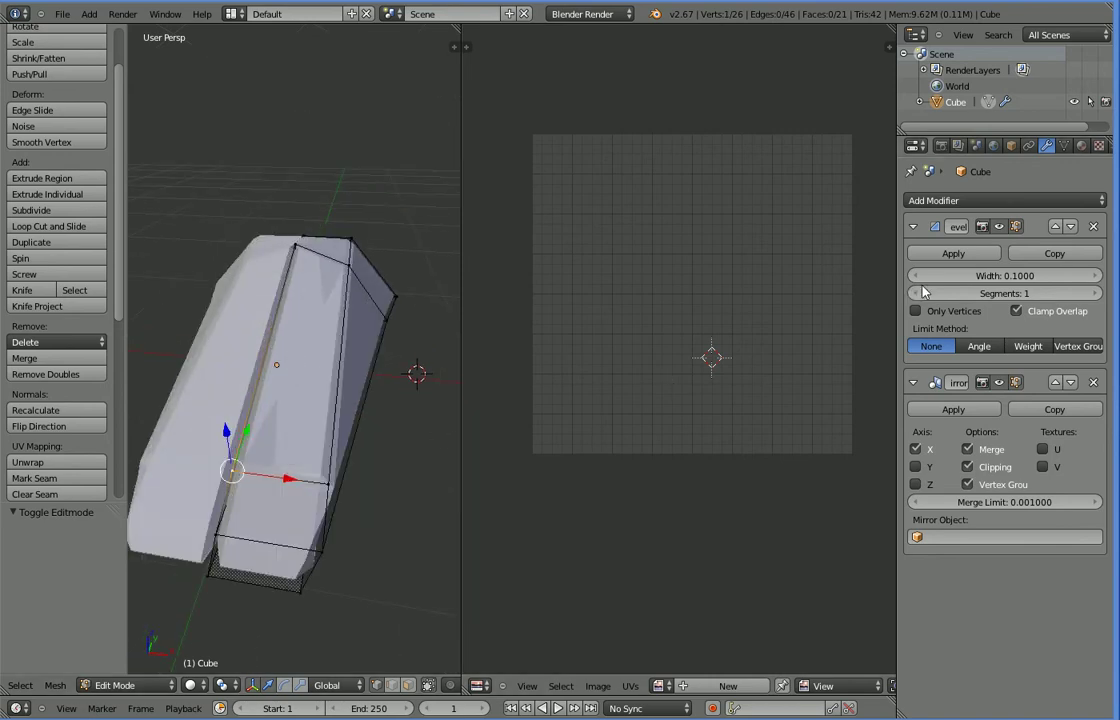
# Step: Remove the Bevel modifier from the ship mesh and apply the Mirror modifier in Object Mode
pyautogui.click(1093, 227)
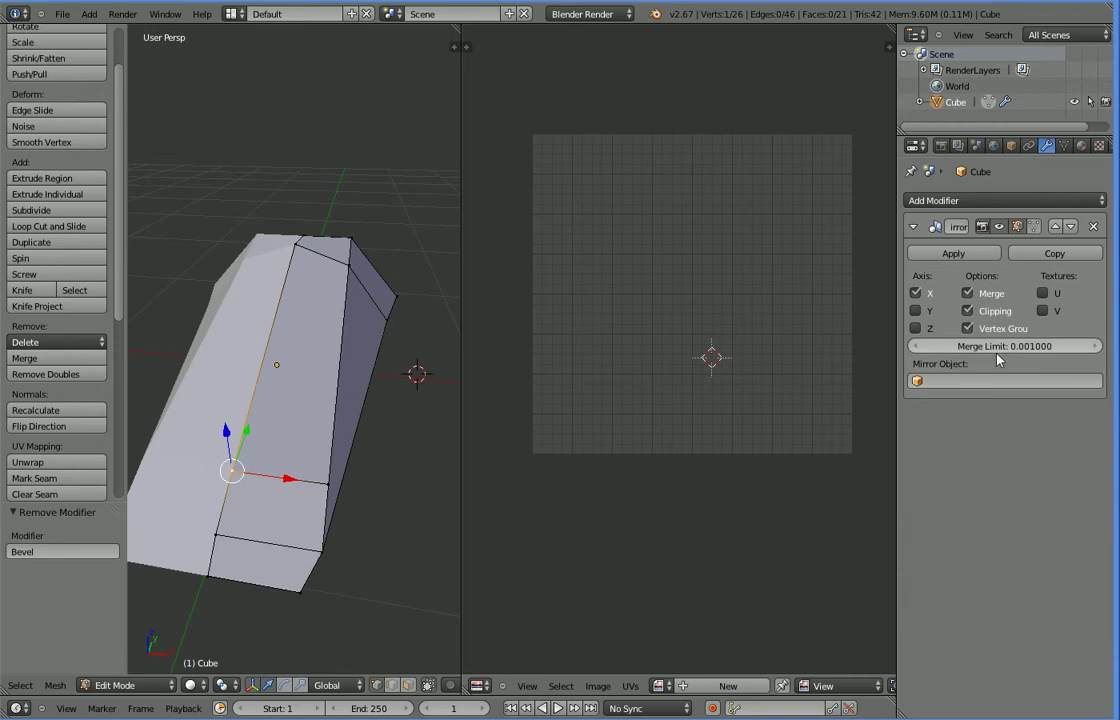
pyautogui.press('Tab')
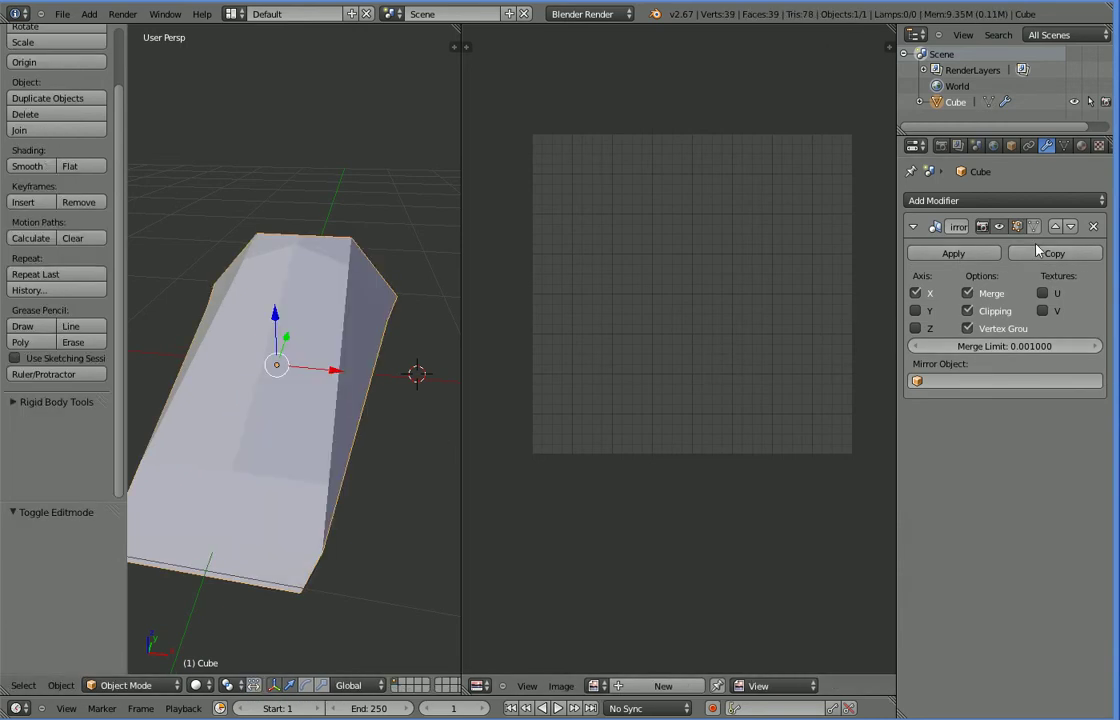
pyautogui.click(953, 253)
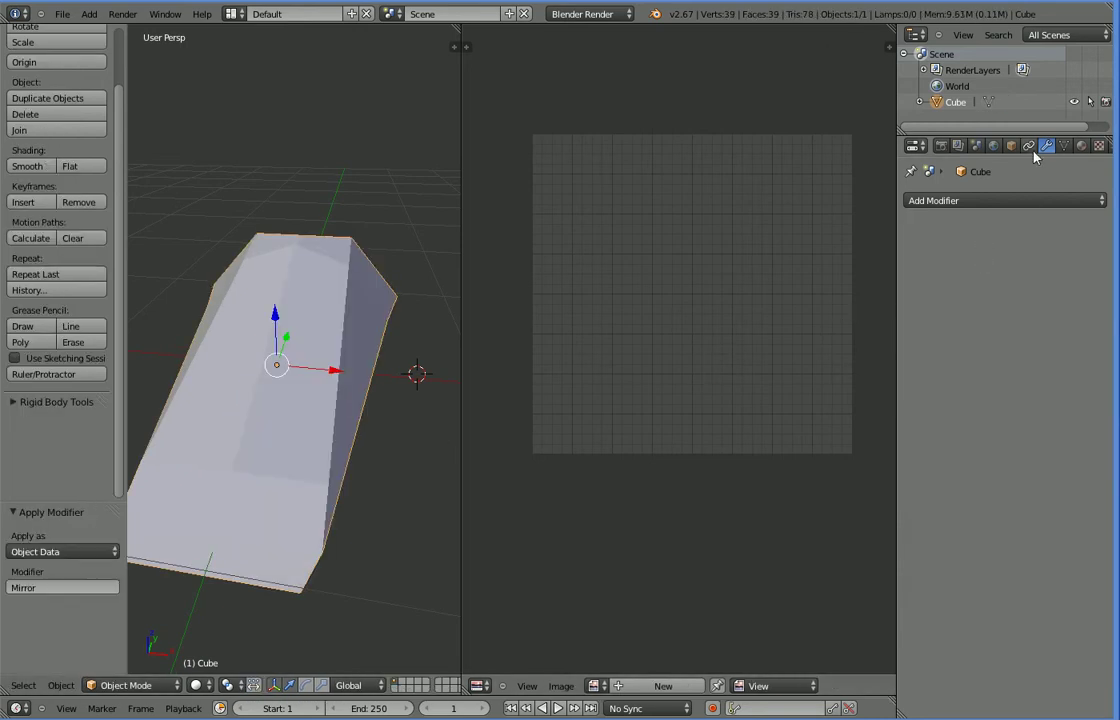
# Step: Try applying a Bevel modifier with a width of 1.38 to the mirrored hull, and undo it
pyautogui.click(1015, 200)
pyautogui.click(760, 250)
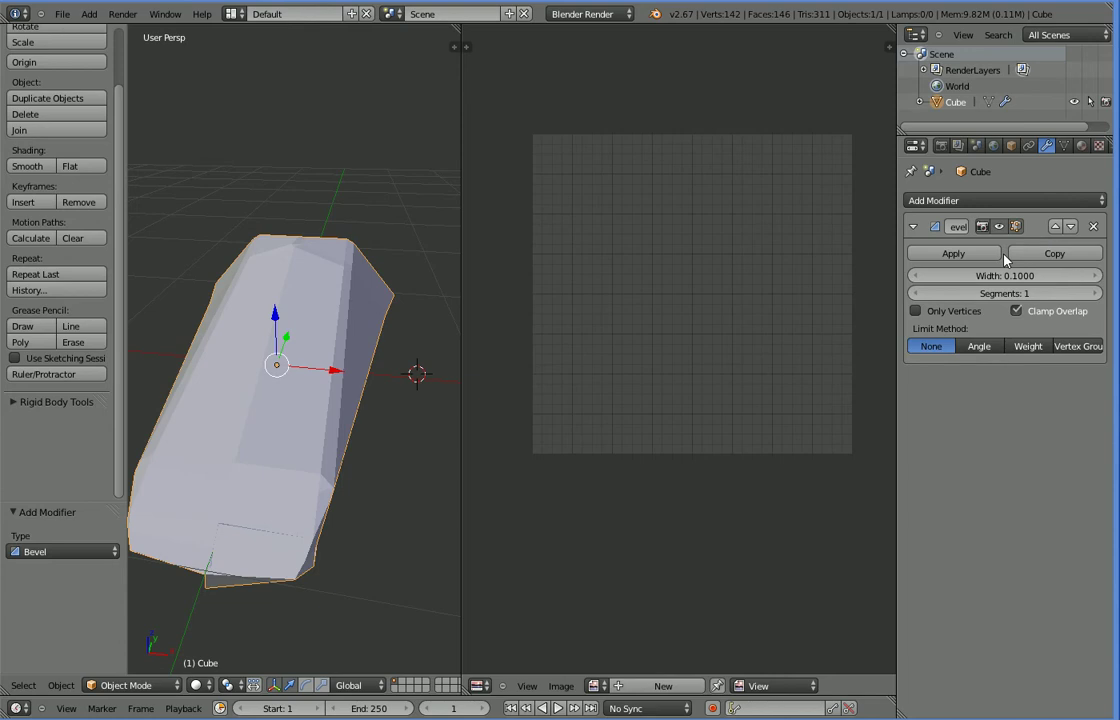
pyautogui.moveTo(1007, 277); pyautogui.dragTo(1033, 276)
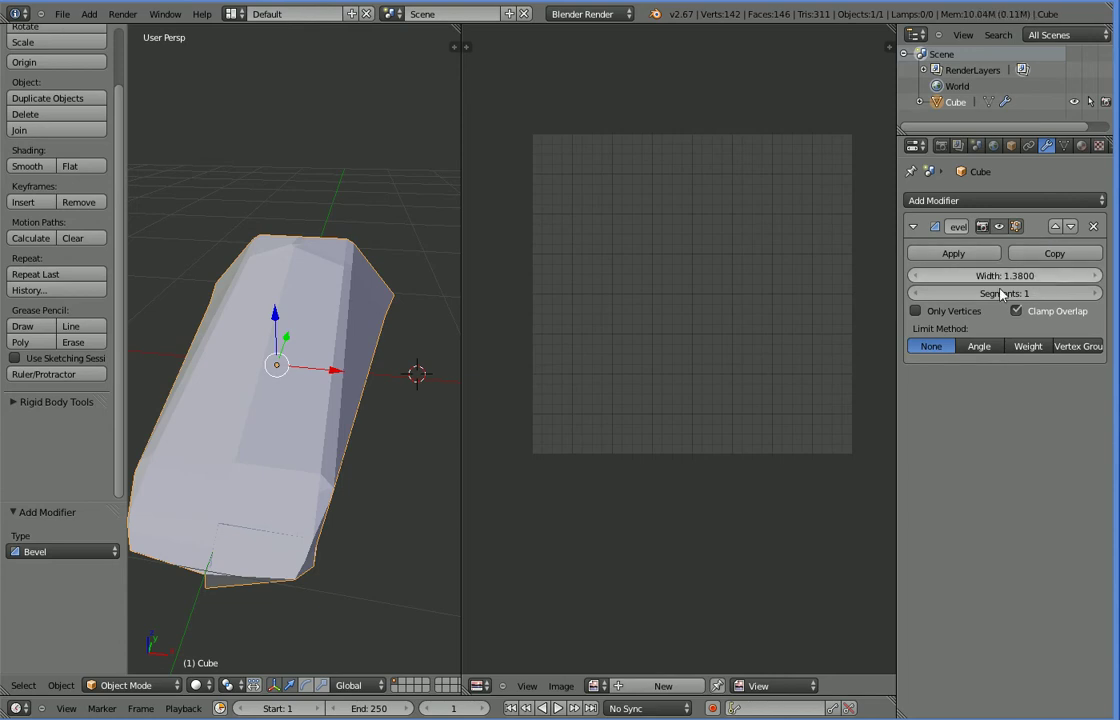
pyautogui.click(980, 254)
pyautogui.moveTo(442, 405); pyautogui.dragTo(549, 371, button='middle')
pyautogui.hotkey('ctrl', 'z')
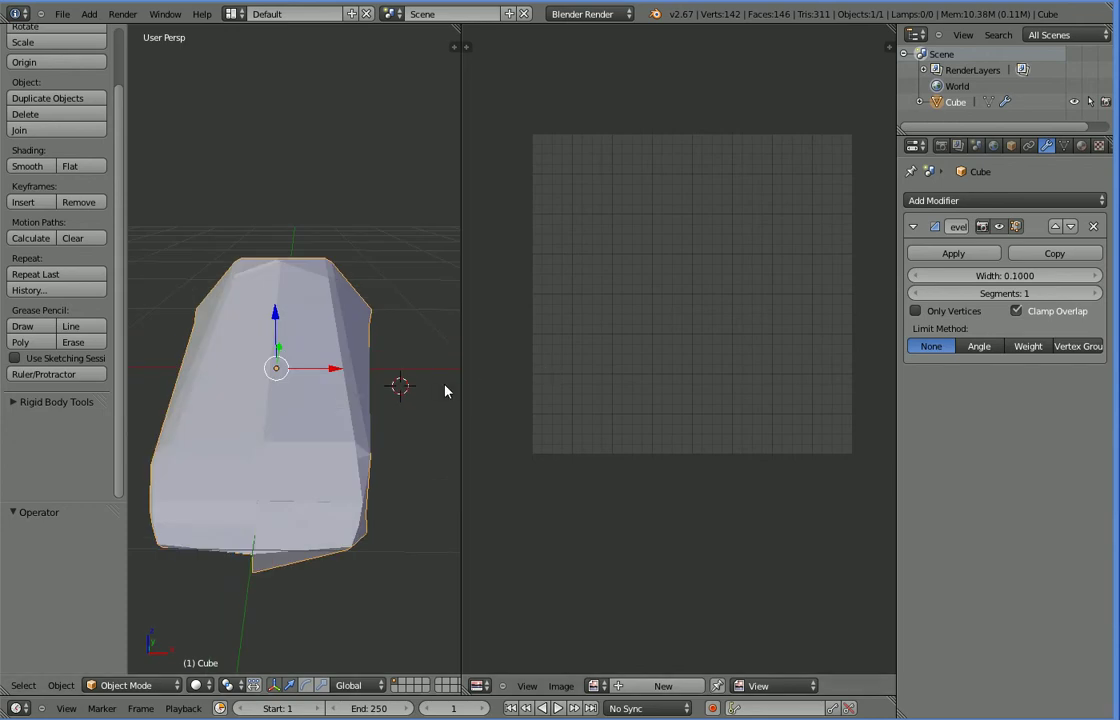
pyautogui.hotkey('ctrl', 'z')
pyautogui.moveTo(417, 407); pyautogui.dragTo(472, 360, button='middle')
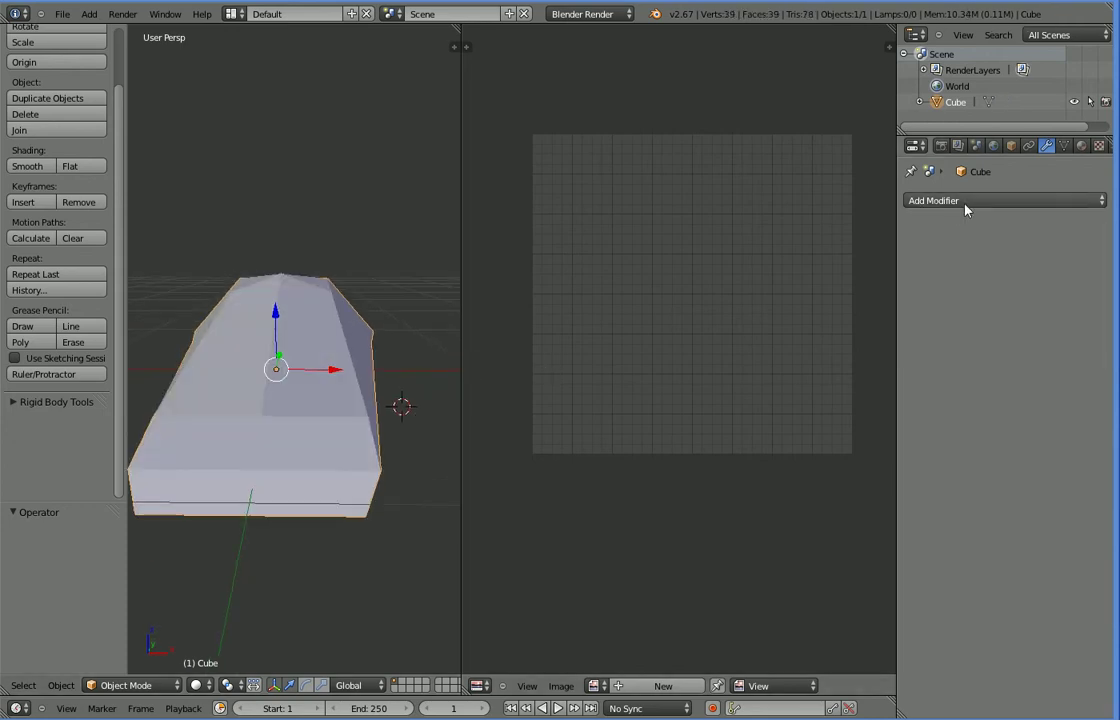
# Step: Try adding a Bevel modifier with default settings to the hull, and undo it
pyautogui.moveTo(420, 310); pyautogui.dragTo(302, 382, button='middle')
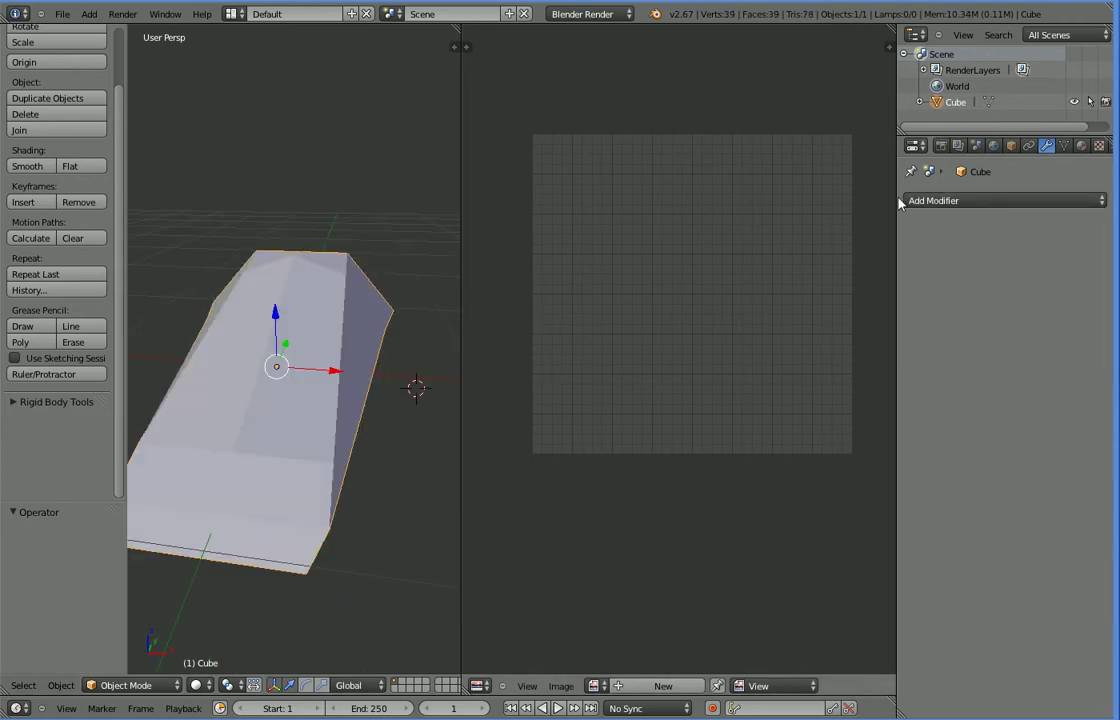
pyautogui.click(935, 201)
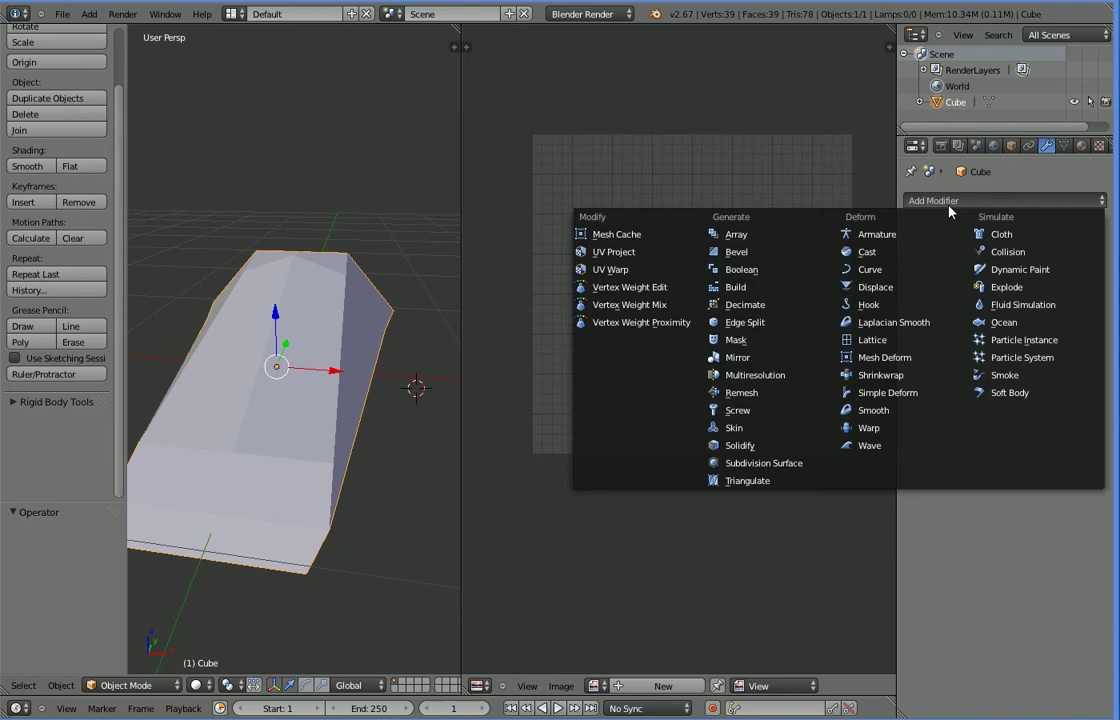
pyautogui.click(736, 252)
pyautogui.moveTo(452, 305); pyautogui.dragTo(362, 460, button='middle')
pyautogui.hotkey('ctrl', 'z')
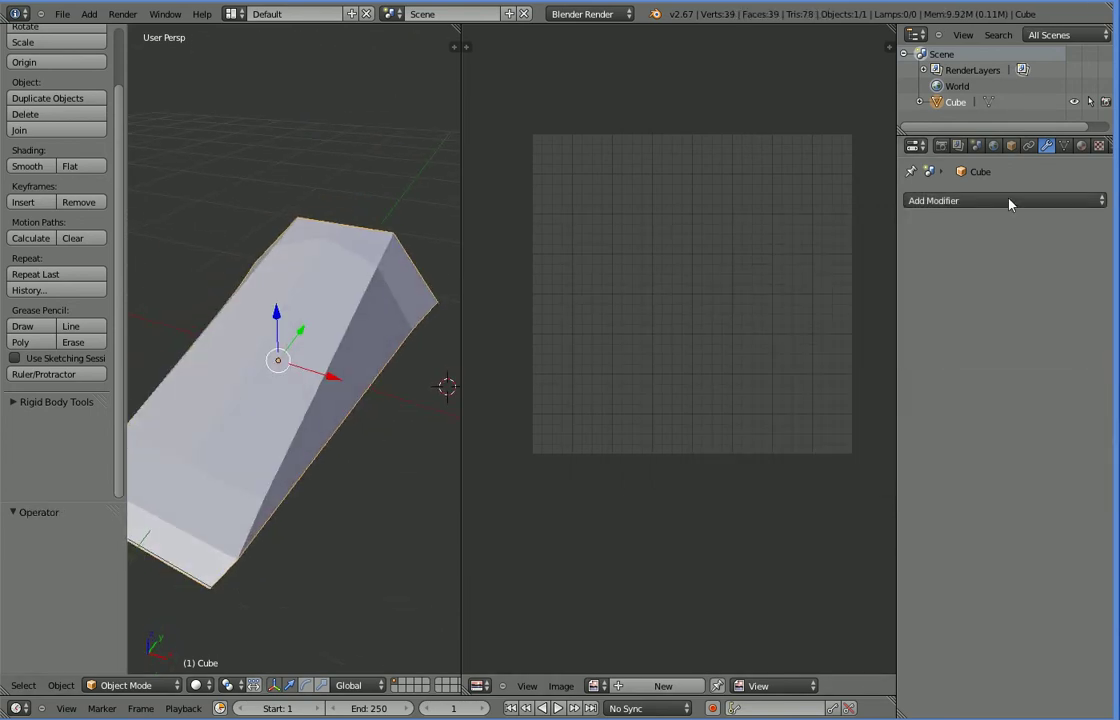
# Step: Try a Skin modifier on the hull, check the resulting shape, and remove the modifier
pyautogui.click(1010, 202)
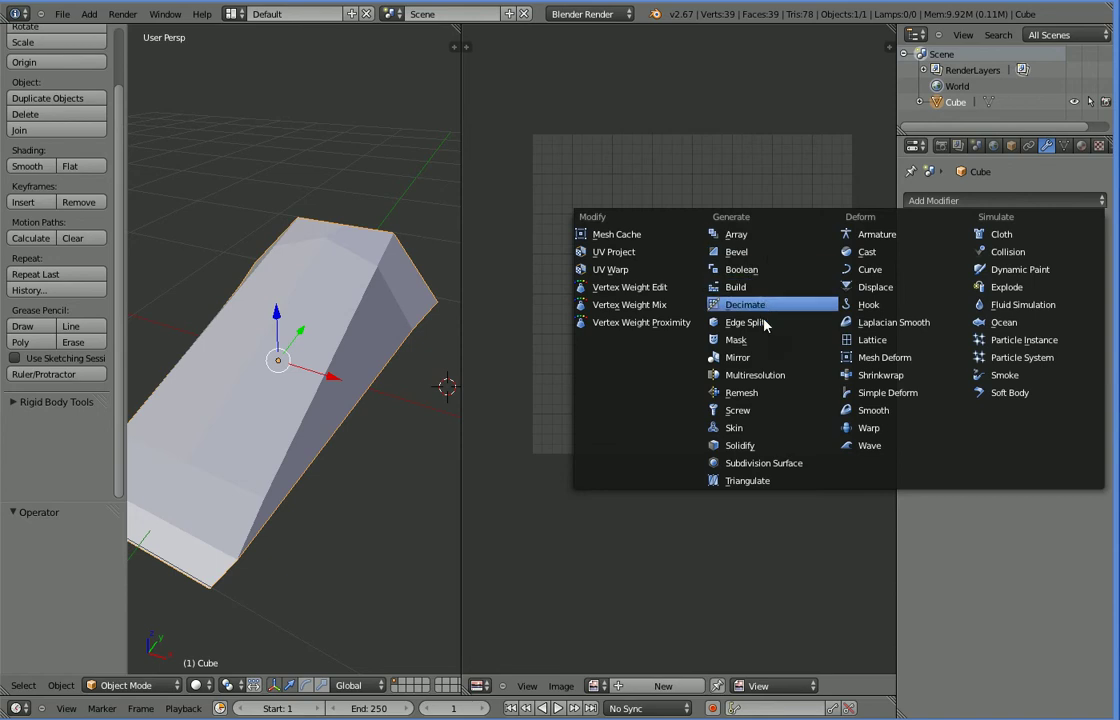
pyautogui.click(736, 428)
pyautogui.moveTo(365, 323); pyautogui.dragTo(345, 340, button='middle')
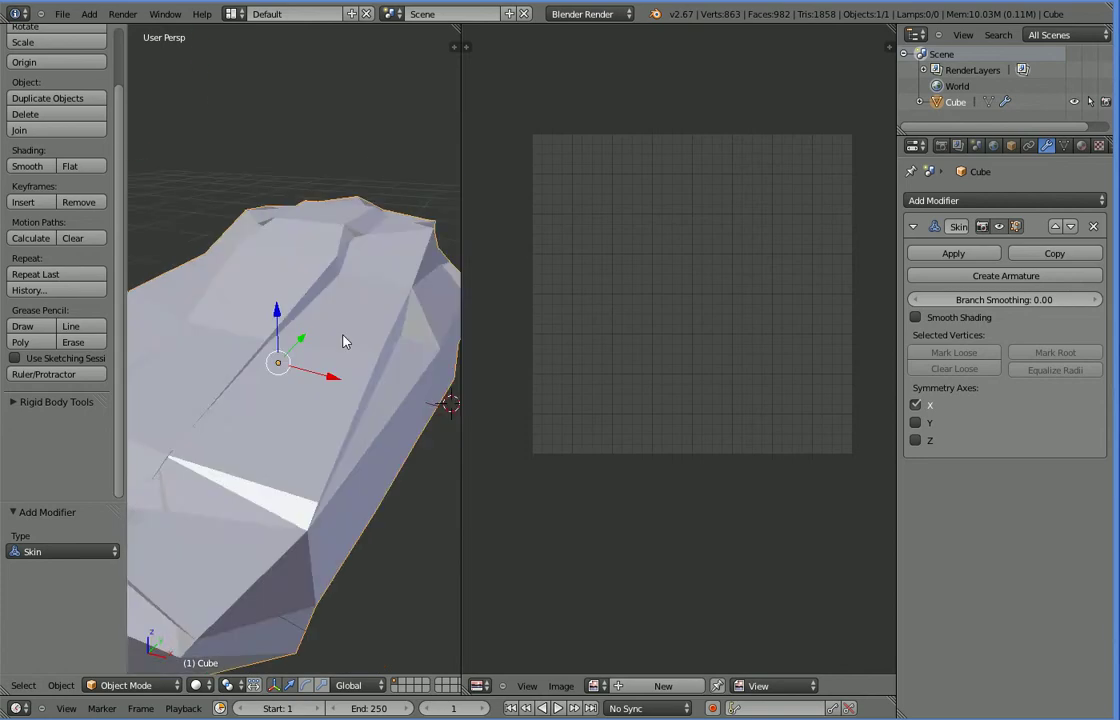
pyautogui.scroll(-2, 345, 345)
pyautogui.moveTo(440, 350); pyautogui.dragTo(387, 365, button='middle')
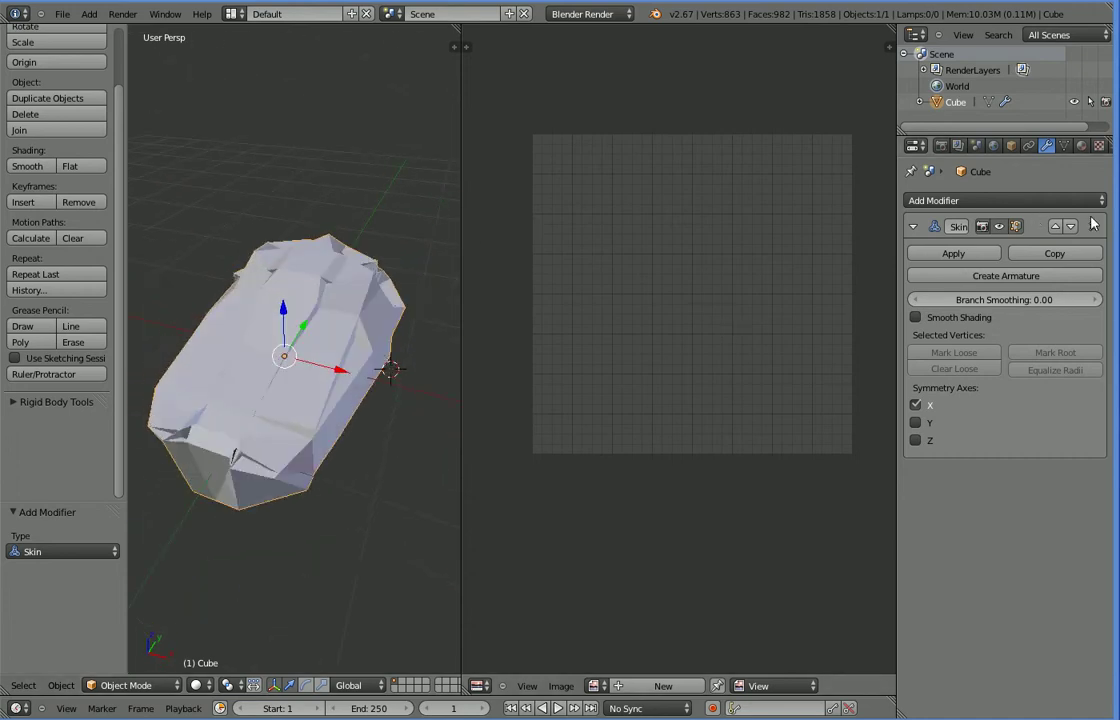
pyautogui.click(1095, 227)
# Step: Add a Subdivision Surface modifier to the hull and apply it
pyautogui.click(933, 201)
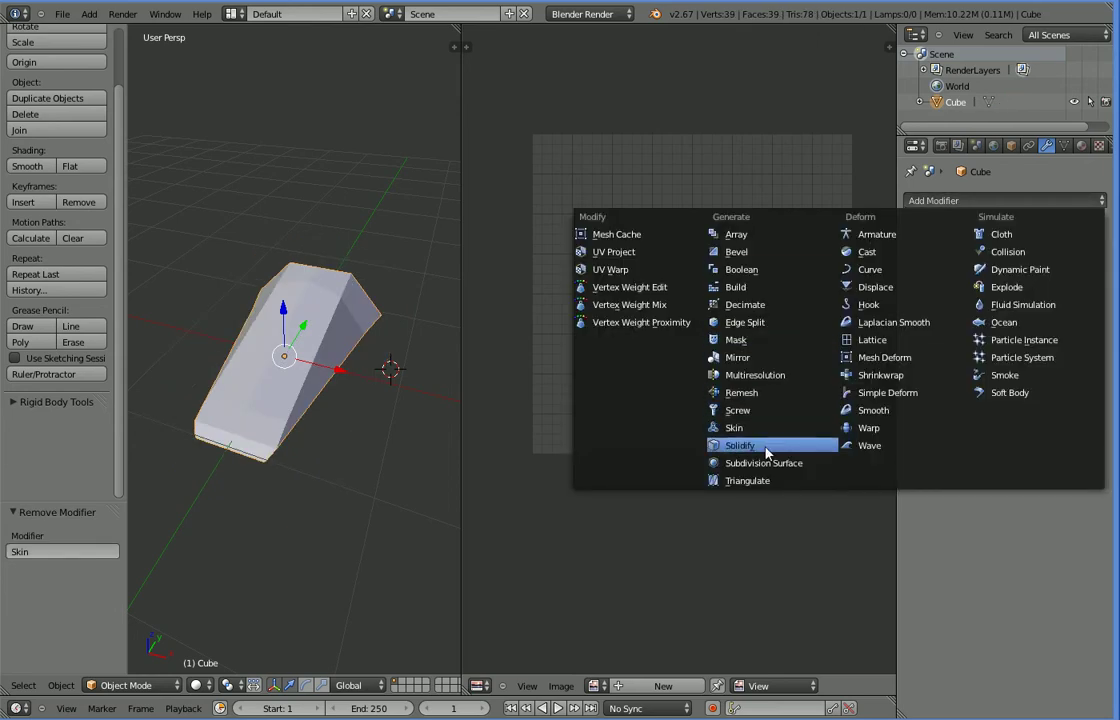
pyautogui.click(766, 464)
pyautogui.moveTo(440, 360); pyautogui.dragTo(340, 335, button='middle')
pyautogui.click(953, 253)
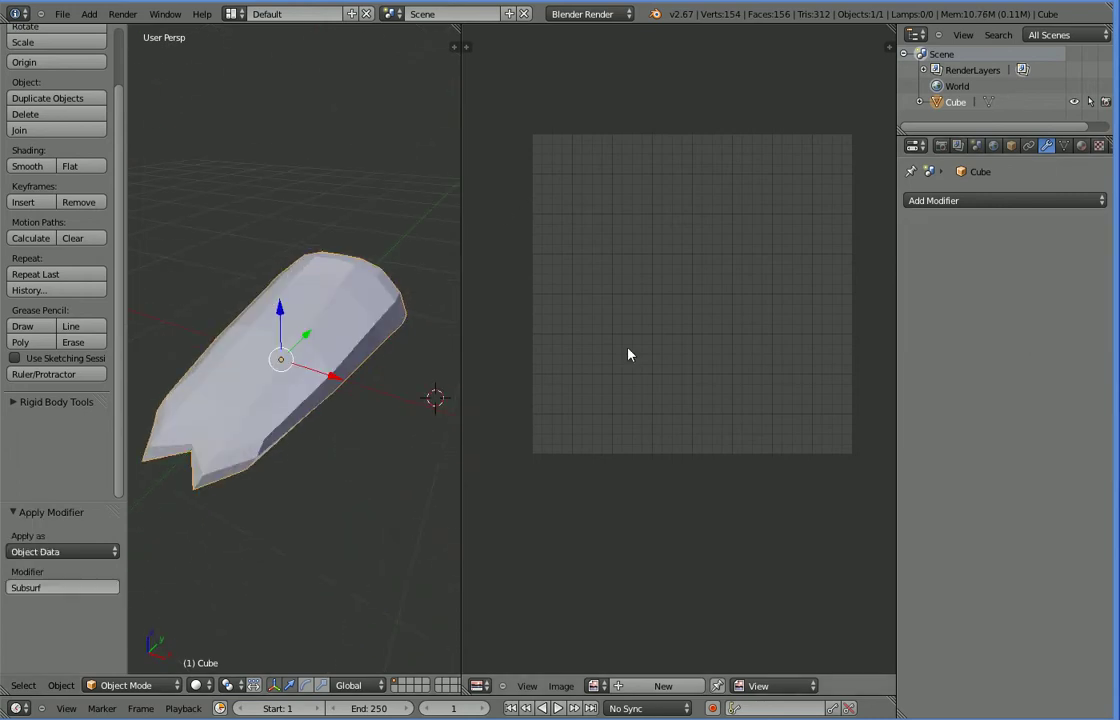
# Step: In Edit Mode, select two lengthwise edges on top of the hull, lower them about 0.168 along Z, and fine-tune their height
pyautogui.press('Tab')
pyautogui.keyDown('shift'); pyautogui.rightClick(338, 290); pyautogui.keyUp('shift')
pyautogui.moveTo(338, 290); pyautogui.dragTo(320, 271, button='middle')
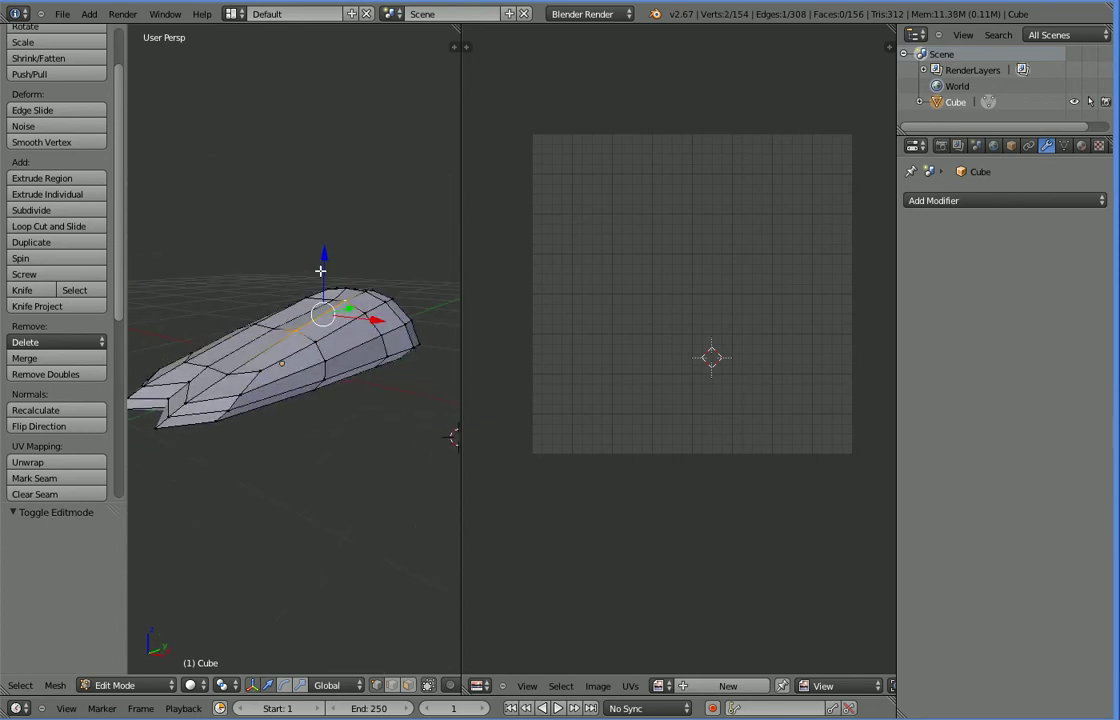
pyautogui.moveTo(325, 265); pyautogui.dragTo(325, 270)
pyautogui.moveTo(325, 270); pyautogui.dragTo(247, 408, button='middle')
pyautogui.keyDown('shift'); pyautogui.rightClick(248, 329); pyautogui.keyUp('shift')
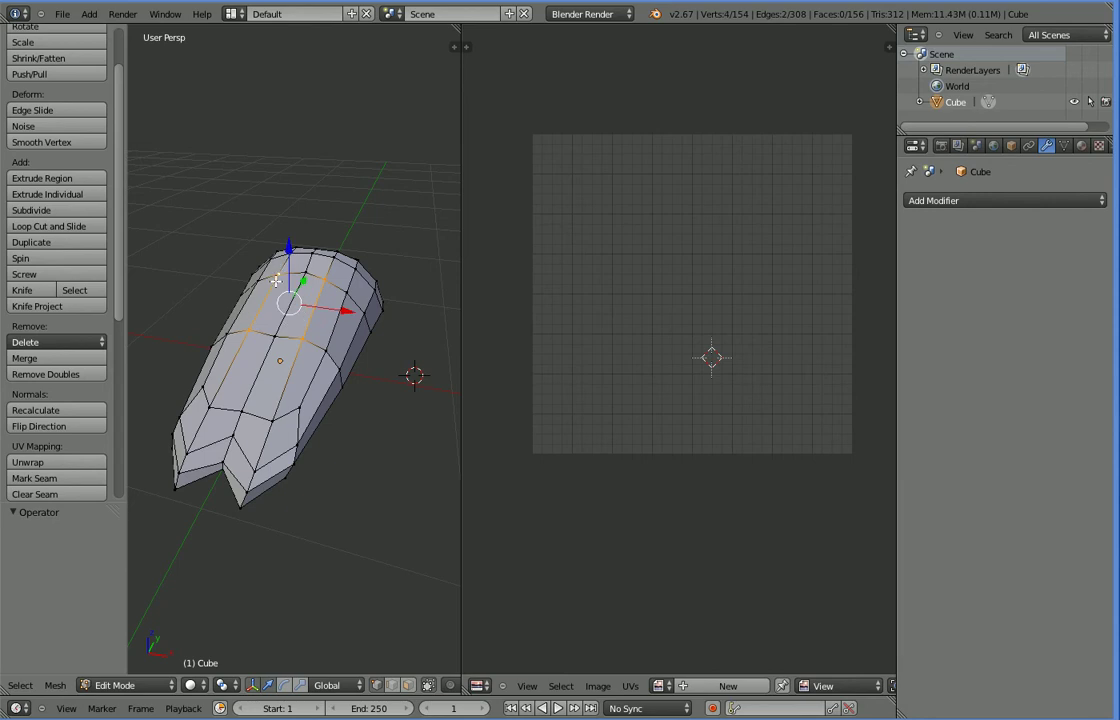
pyautogui.moveTo(289, 264); pyautogui.dragTo(290, 272)
pyautogui.moveTo(290, 272); pyautogui.dragTo(196, 414, button='middle')
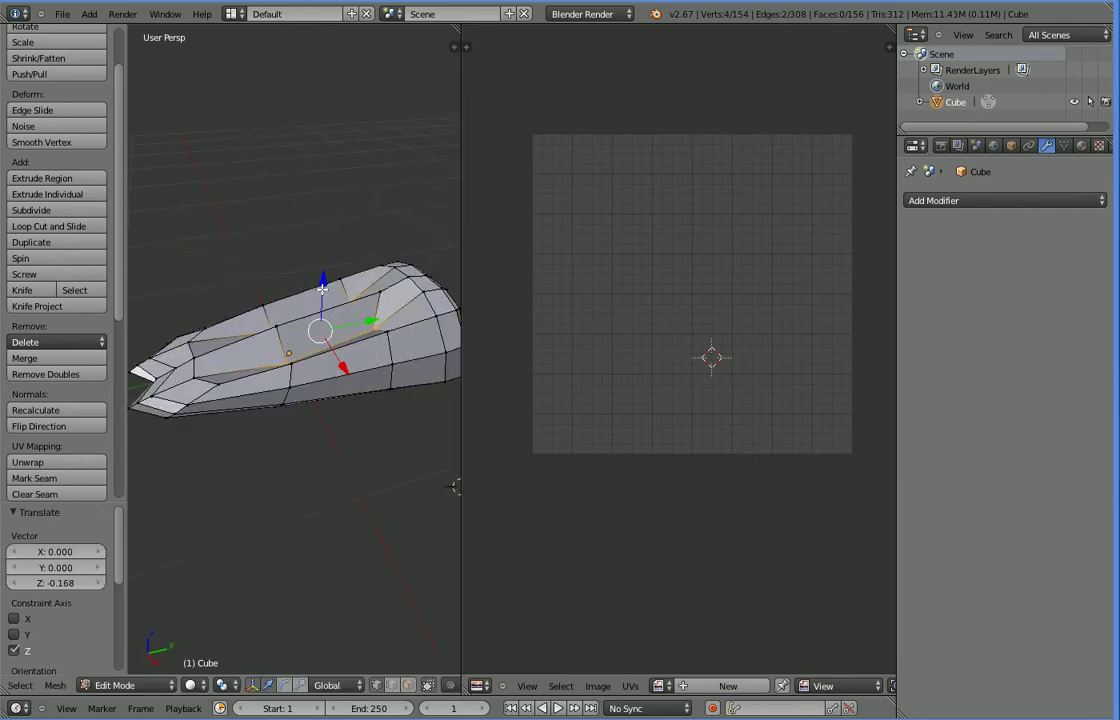
pyautogui.moveTo(322, 289); pyautogui.dragTo(321, 284)
# Step: Select the neighbouring edge at the high end of the hull's top and raise it along the Z axis
pyautogui.rightClick(375, 293)
pyautogui.keyDown('shift'); pyautogui.rightClick(403, 277); pyautogui.keyUp('shift')
pyautogui.moveTo(401, 245); pyautogui.dragTo(407, 210)
pyautogui.moveTo(331, 399); pyautogui.dragTo(282, 373, button='middle')
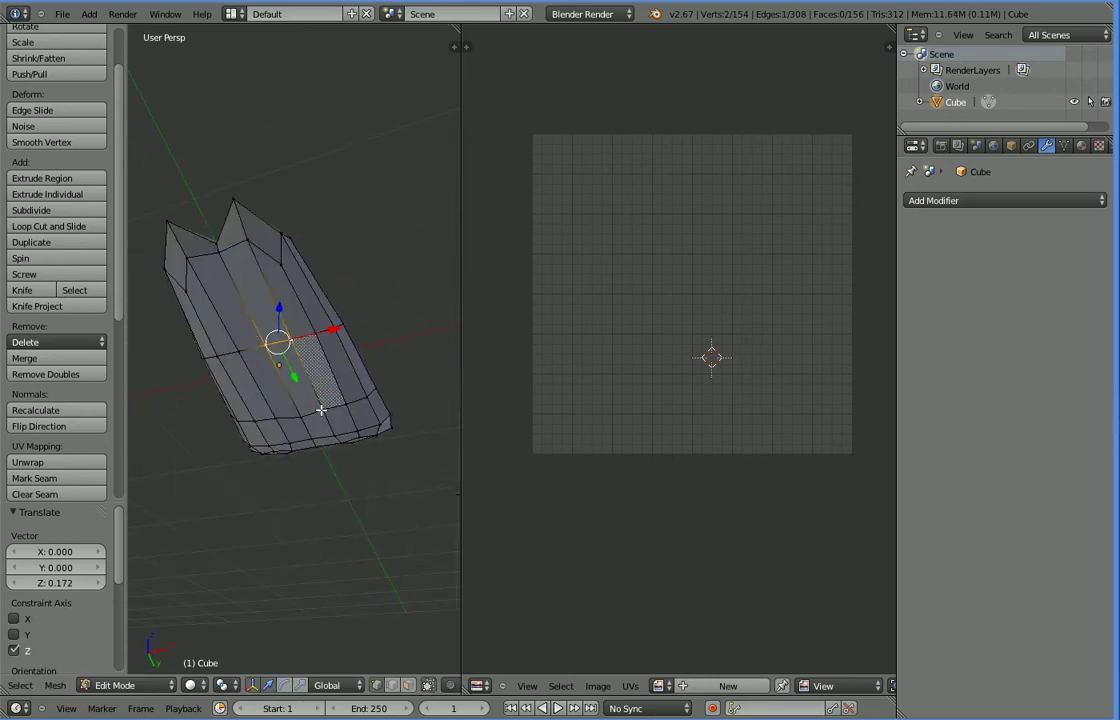
# Step: Try to extrude two adjoining faces in the middle of the hull's underside, and undo it
pyautogui.moveTo(243, 365); pyautogui.dragTo(345, 362, button='middle')
pyautogui.press('e')
pyautogui.click(259, 407)
pyautogui.scroll(2, 305, 460)
pyautogui.moveTo(305, 460); pyautogui.dragTo(397, 464, button='middle')
pyautogui.hotkey('ctrl', 'z')
pyautogui.moveTo(298, 475); pyautogui.dragTo(309, 532, button='middle')
pyautogui.moveTo(360, 600); pyautogui.dragTo(328, 400, button='middle')
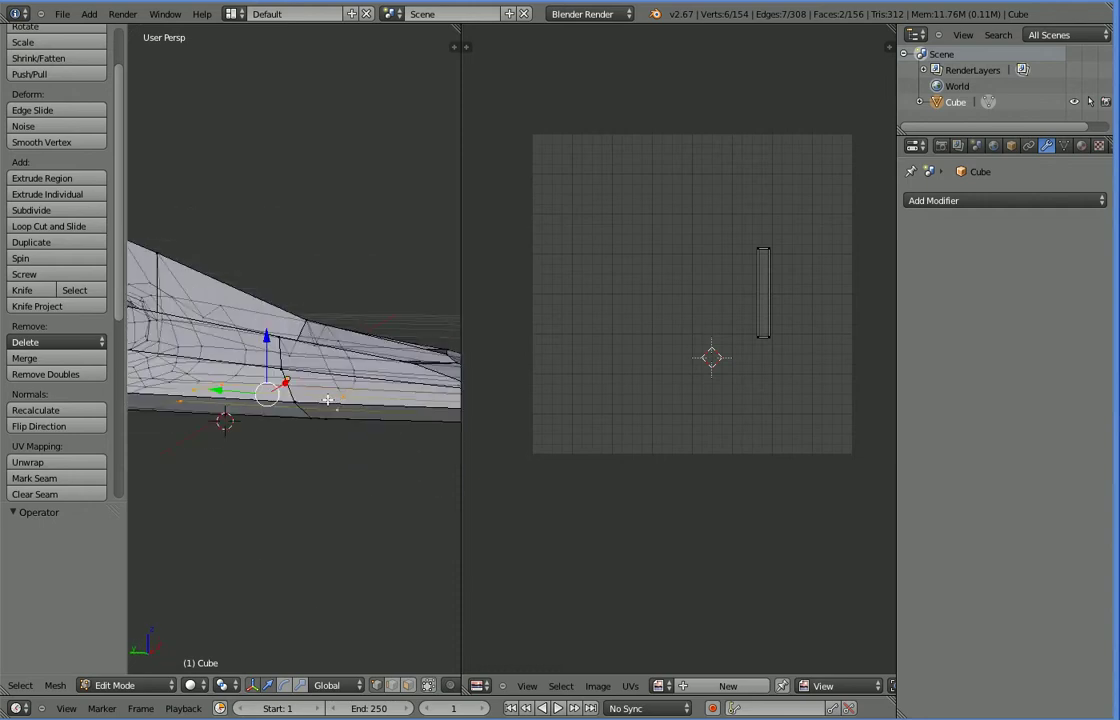
# Step: Select an edge chain across the inner surface near the hull's middle and delete its edges
pyautogui.moveTo(325, 593); pyautogui.dragTo(310, 627, button='middle')
pyautogui.rightClick(312, 380)
pyautogui.moveTo(301, 543); pyautogui.dragTo(321, 398, button='middle')
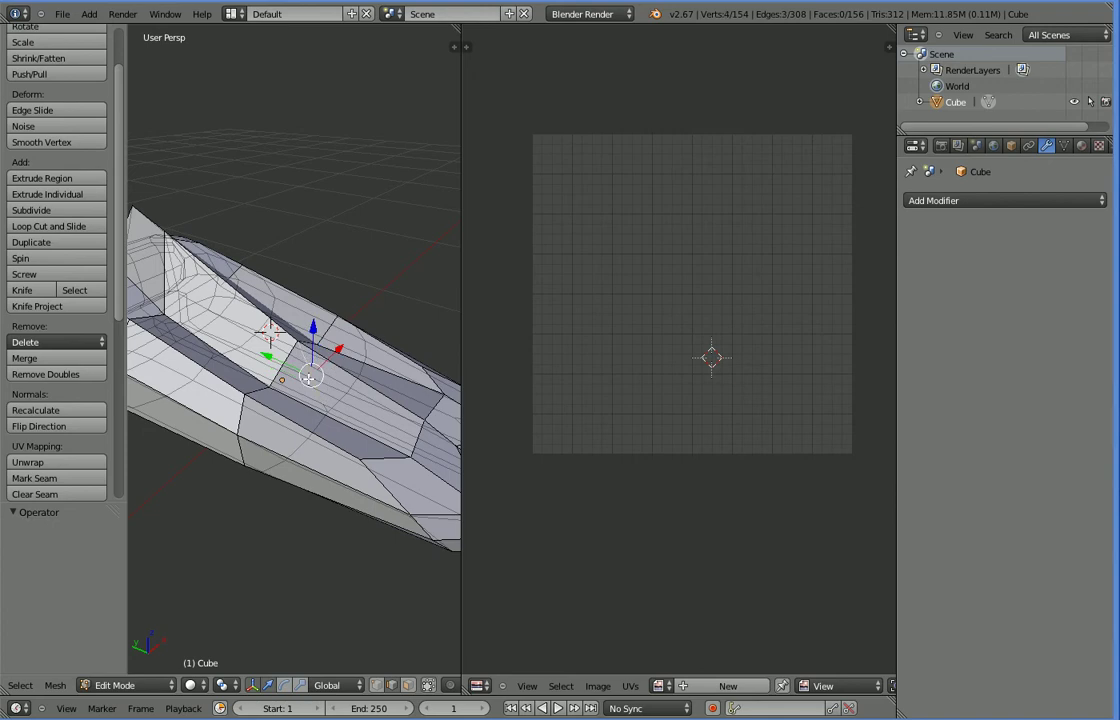
pyautogui.press('x')
pyautogui.click(311, 438)
# Step: Delete further selected edges of the mesh inside the hull near its tall end
pyautogui.moveTo(280, 500); pyautogui.dragTo(160, 300, button='middle')
pyautogui.press('x')
pyautogui.click(296, 446)
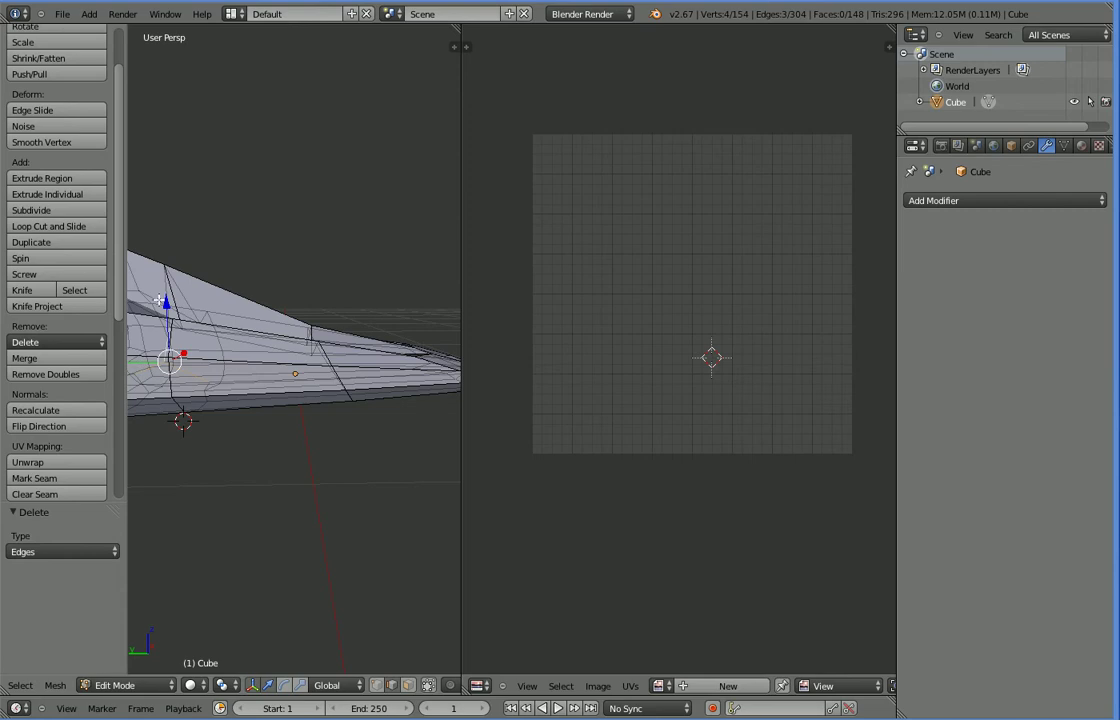
pyautogui.press('x')
pyautogui.click(184, 363)
pyautogui.moveTo(180, 412); pyautogui.dragTo(211, 411, button='middle')
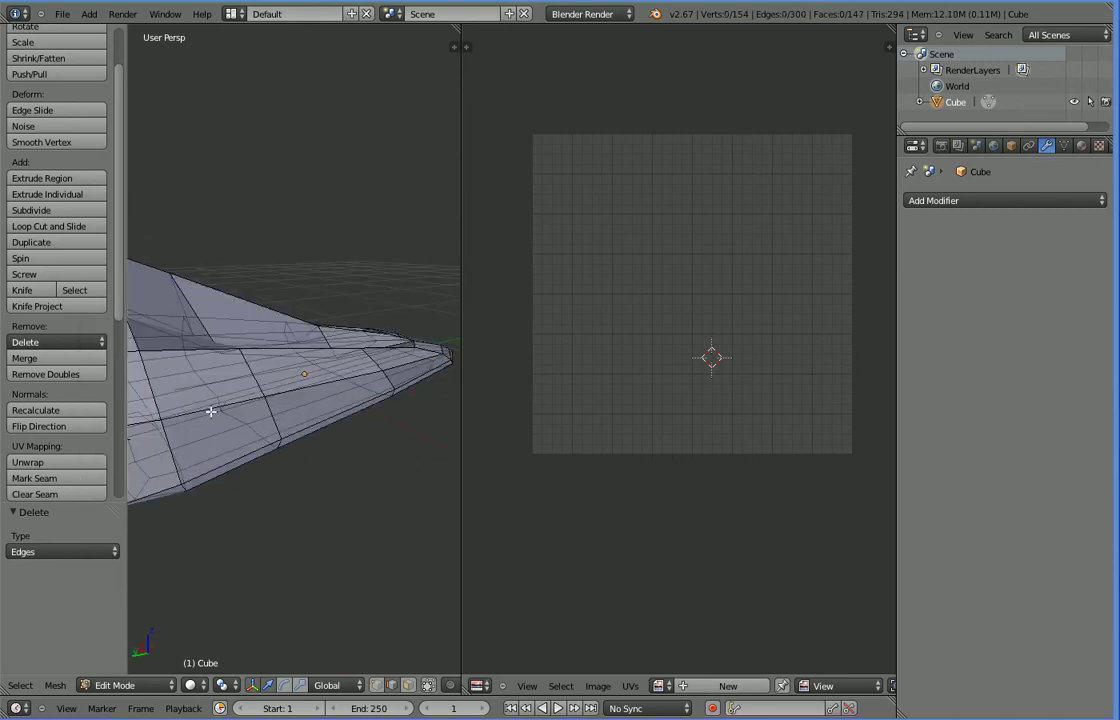
# Step: Try deleting two more connected edges inside the hull, and undo the deletion
pyautogui.press('x')
pyautogui.click(225, 460)
pyautogui.moveTo(225, 460); pyautogui.dragTo(204, 413, button='middle')
pyautogui.hotkey('ctrl', 'z')
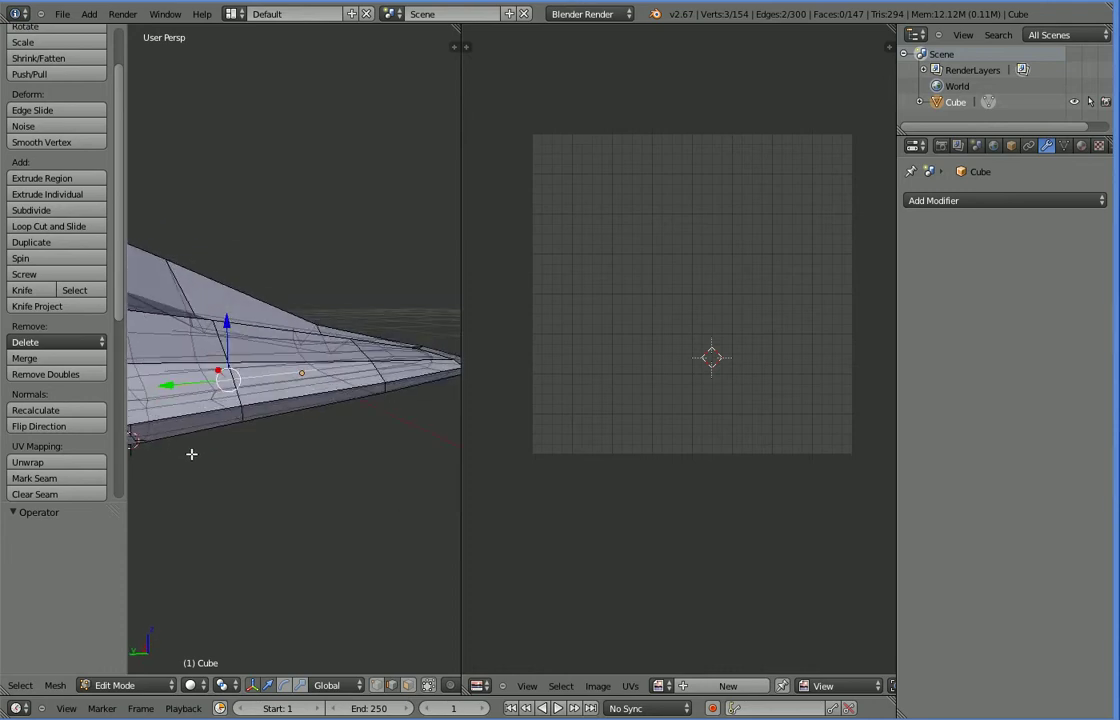
# Step: Delete the next connected inner edges one group after another to thin out the mesh inside the hull
pyautogui.press('x')
pyautogui.click(200, 405)
pyautogui.moveTo(205, 408); pyautogui.dragTo(264, 382, button='middle')
pyautogui.press('x')
pyautogui.click(230, 373)
pyautogui.rightClick(200, 410)
pyautogui.press('x')
pyautogui.click(194, 433)
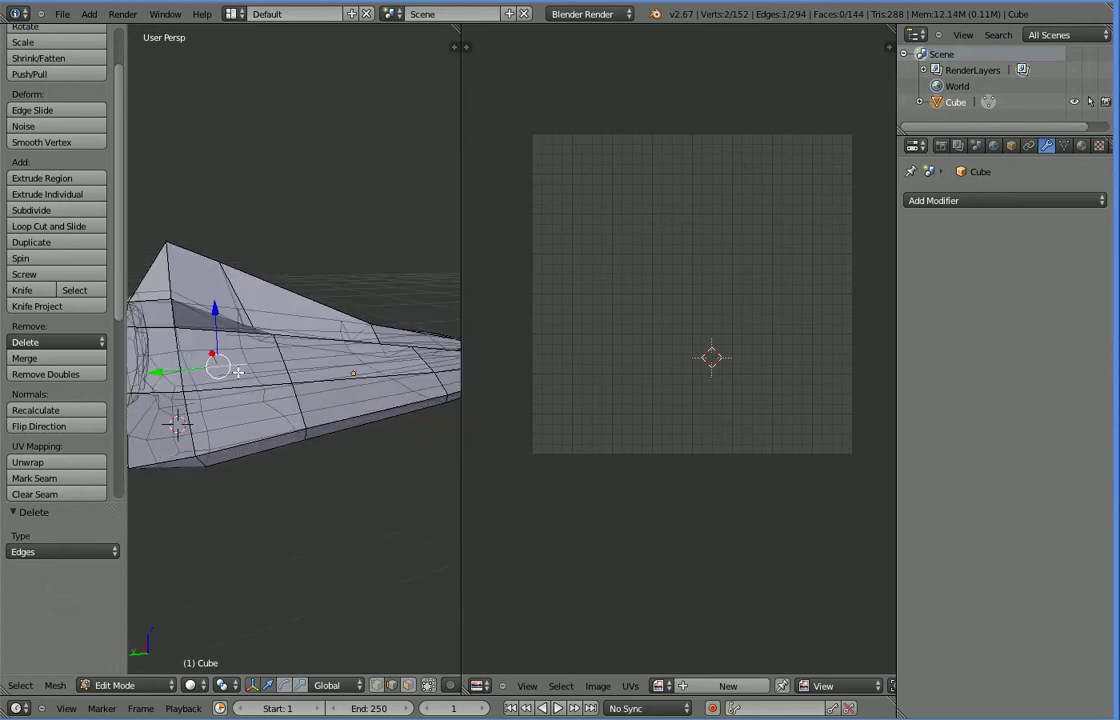
# Step: Delete two leftover loose edges inside the hull one at a time
pyautogui.press('x')
pyautogui.click(236, 376)
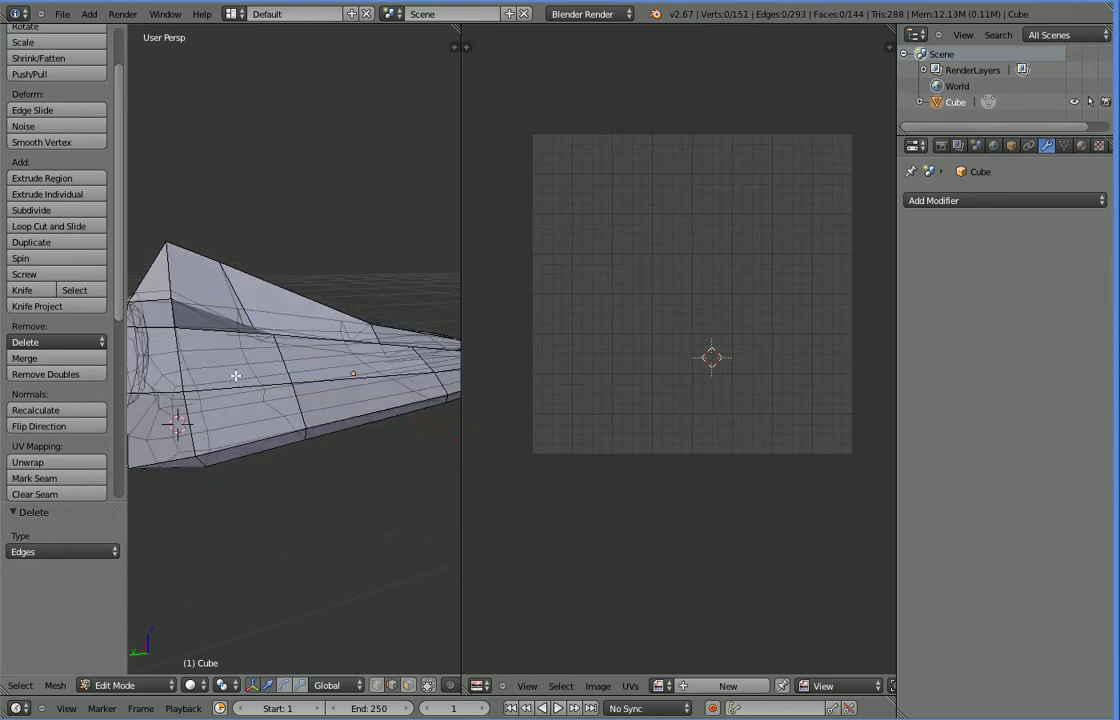
pyautogui.moveTo(239, 373); pyautogui.dragTo(243, 347, button='middle')
pyautogui.press('x')
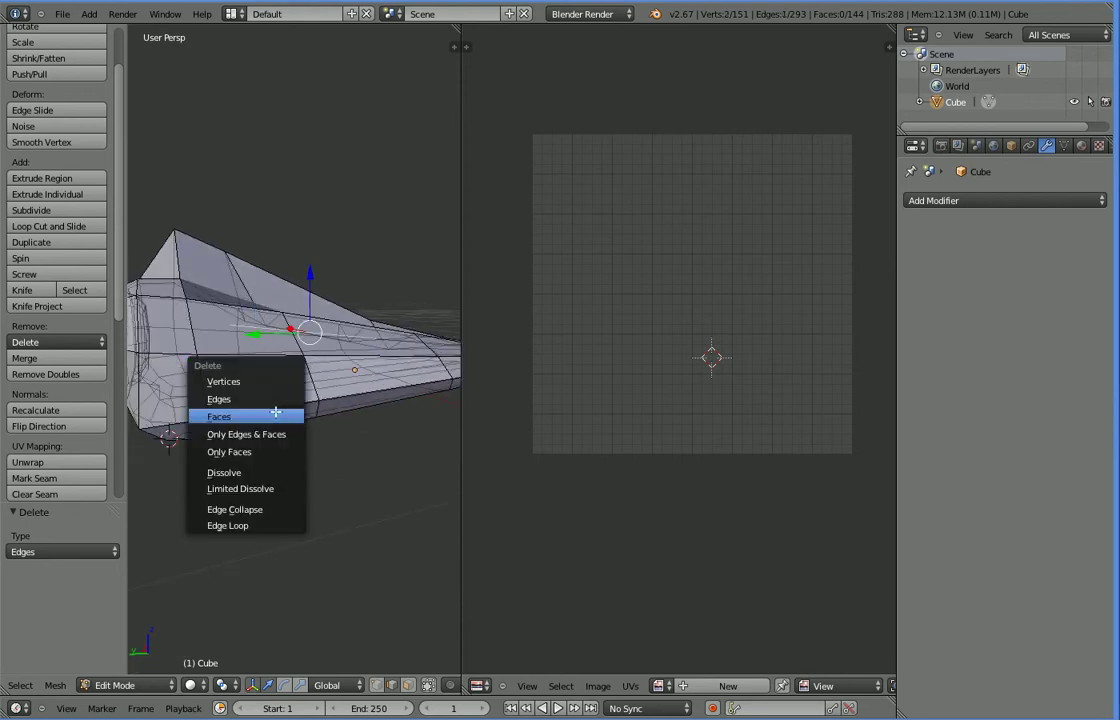
pyautogui.click(275, 401)
# Step: Delete the last three loose edges inside the hull toward its forked nose and select the whole mesh to check it
pyautogui.moveTo(275, 401); pyautogui.dragTo(254, 353, button='middle')
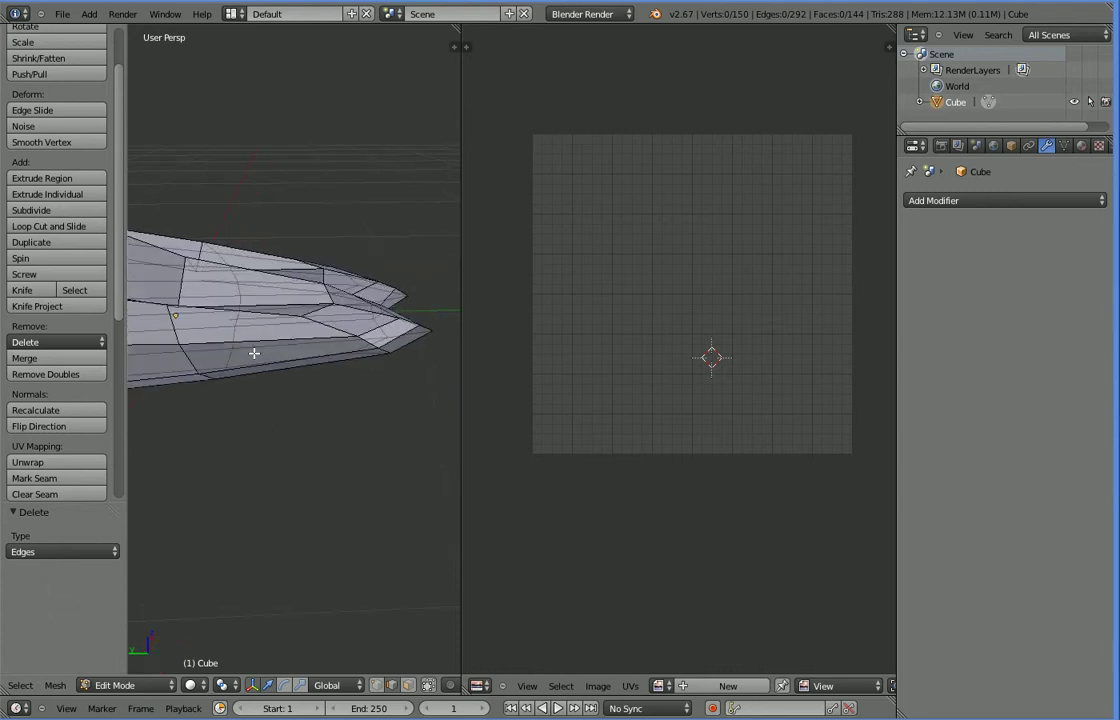
pyautogui.moveTo(246, 289); pyautogui.dragTo(241, 291, button='middle')
pyautogui.rightClick(250, 295)
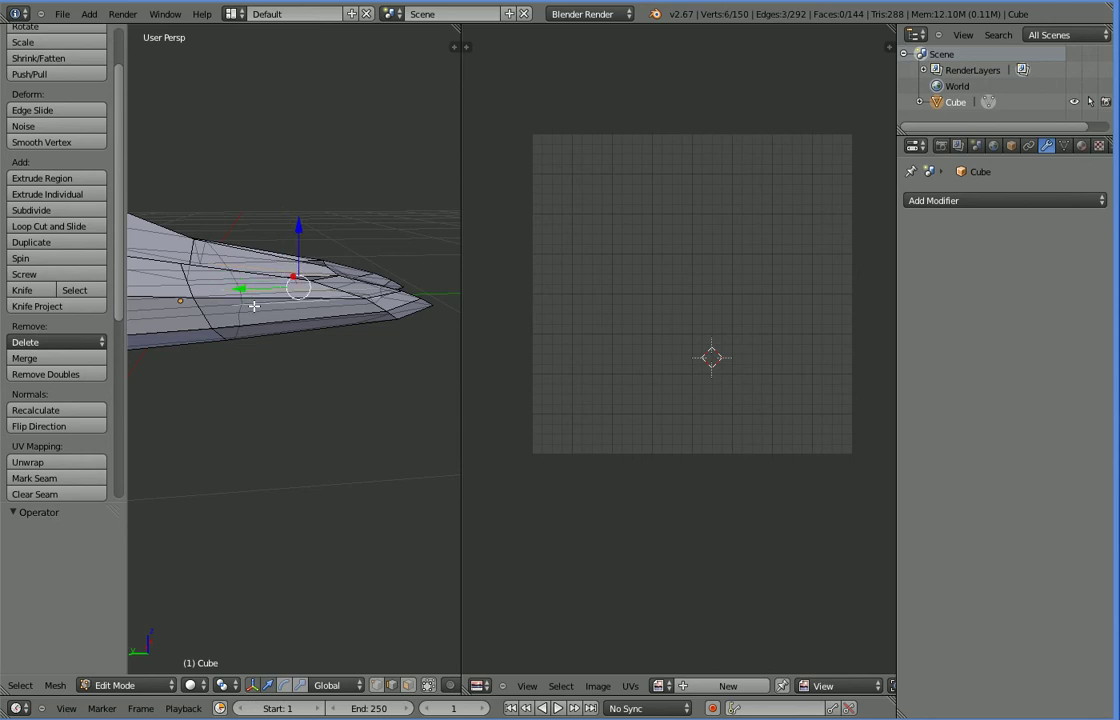
pyautogui.moveTo(254, 317); pyautogui.dragTo(290, 352, button='middle')
pyautogui.press('x')
pyautogui.click(256, 368)
pyautogui.press('a')
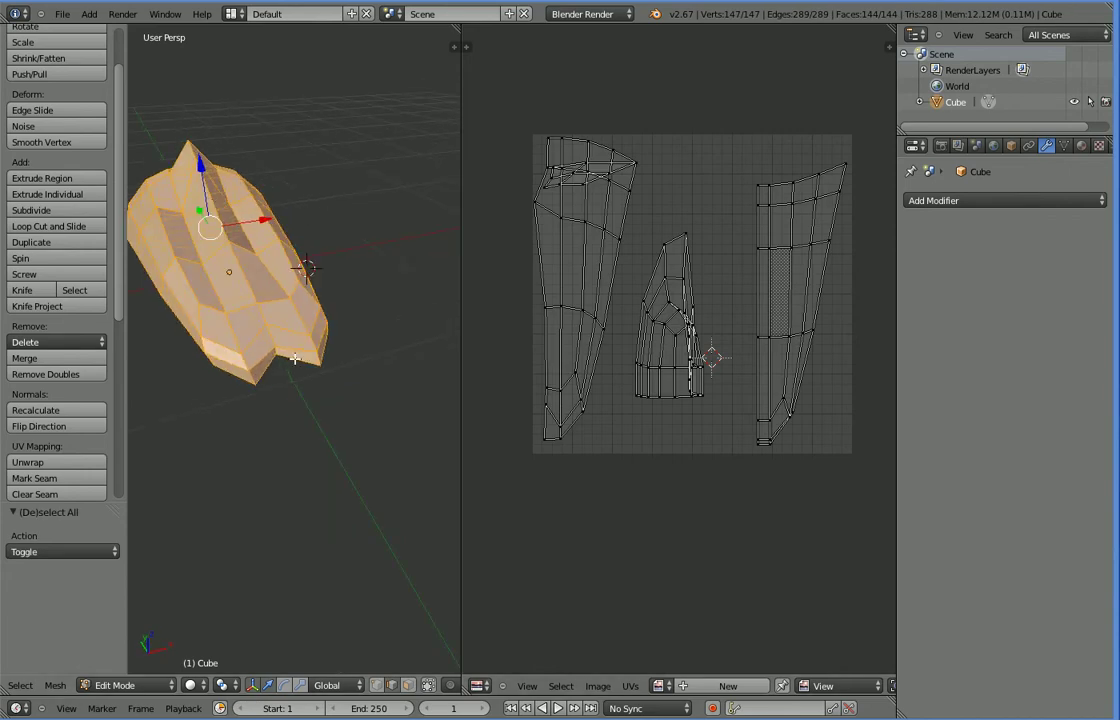
pyautogui.moveTo(305, 408); pyautogui.dragTo(347, 349, button='middle')
pyautogui.moveTo(235, 388); pyautogui.dragTo(264, 384, button='middle')
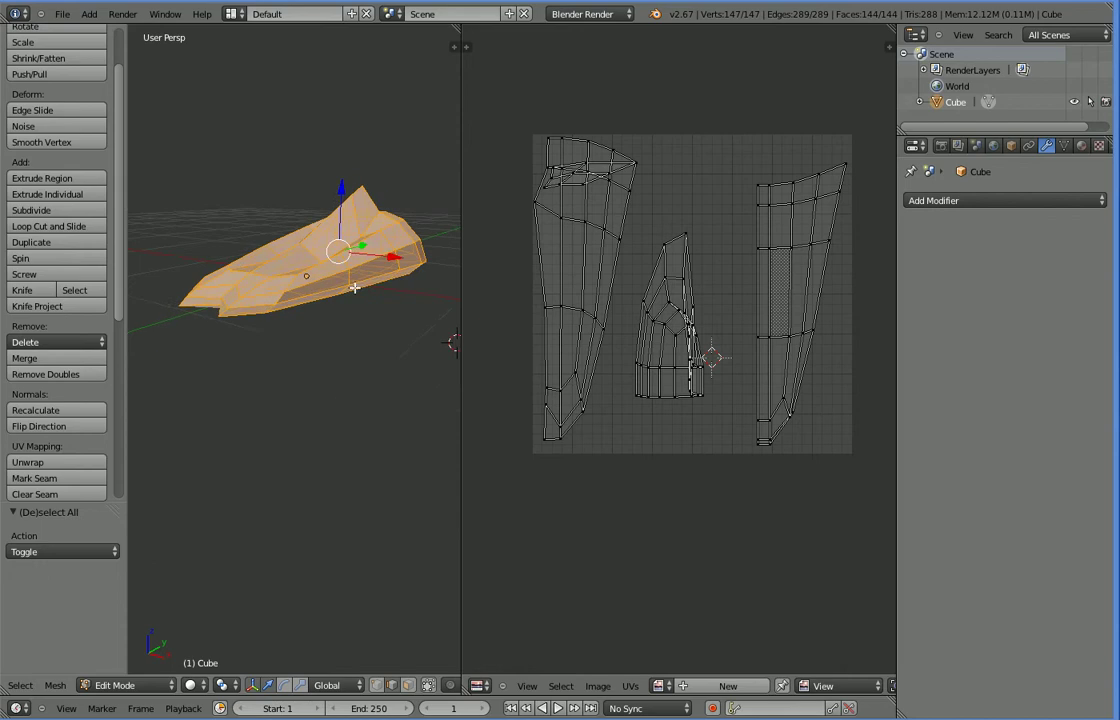
# Step: Try moving a single vertex on the hull's side, and undo the move
pyautogui.rightClick(354, 288)
pyautogui.moveTo(371, 304); pyautogui.dragTo(400, 285, button='middle')
pyautogui.keyDown('shift'); pyautogui.moveTo(400, 285); pyautogui.dragTo(352, 317, button='middle'); pyautogui.keyUp('shift')
pyautogui.rightClick(351, 276)
pyautogui.rightClick(355, 266)
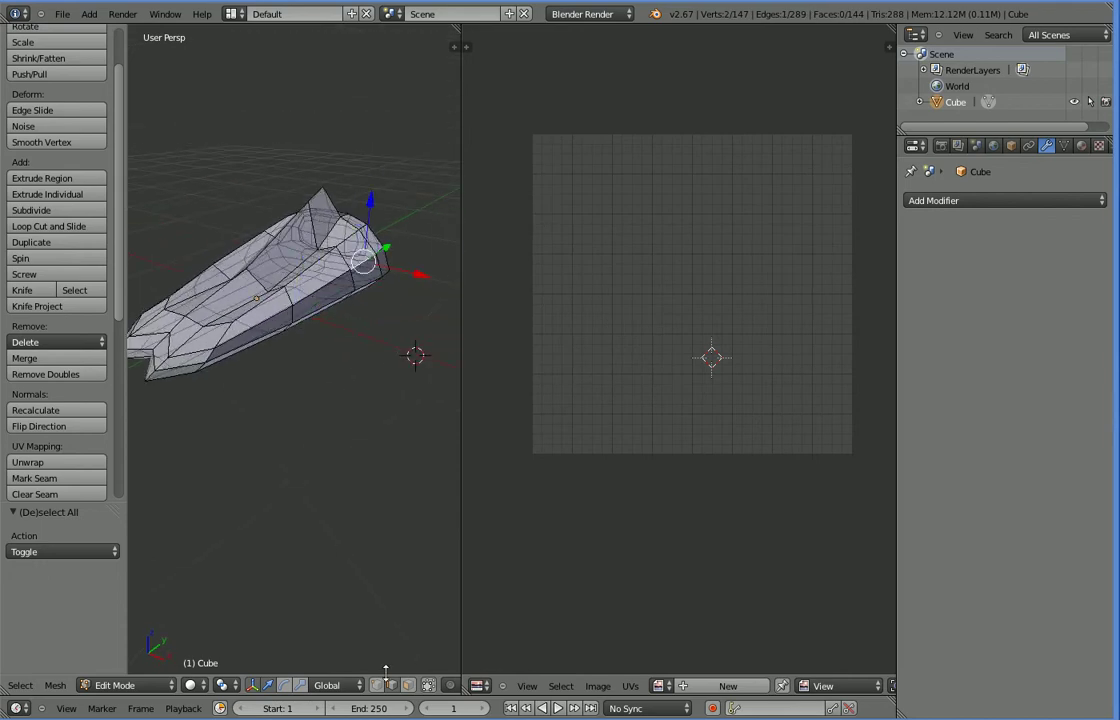
pyautogui.rightClick(353, 271)
pyautogui.moveTo(404, 280); pyautogui.dragTo(381, 277)
pyautogui.hotkey('ctrl', 'z')
# Step: Scale a mirrored pair of vertices on the hull's sides, behind the middle, inward to 0.779
pyautogui.moveTo(277, 320); pyautogui.dragTo(324, 364, button='middle')
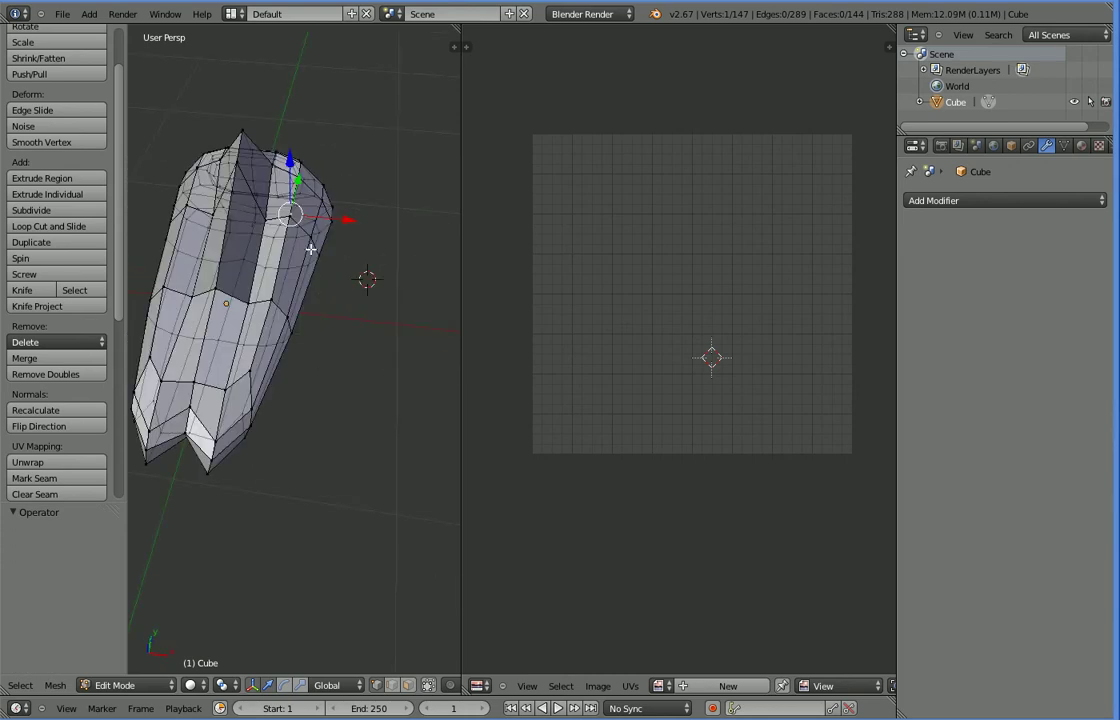
pyautogui.keyDown('shift'); pyautogui.rightClick(162, 195); pyautogui.keyUp('shift')
pyautogui.moveTo(165, 205); pyautogui.dragTo(184, 288, button='middle')
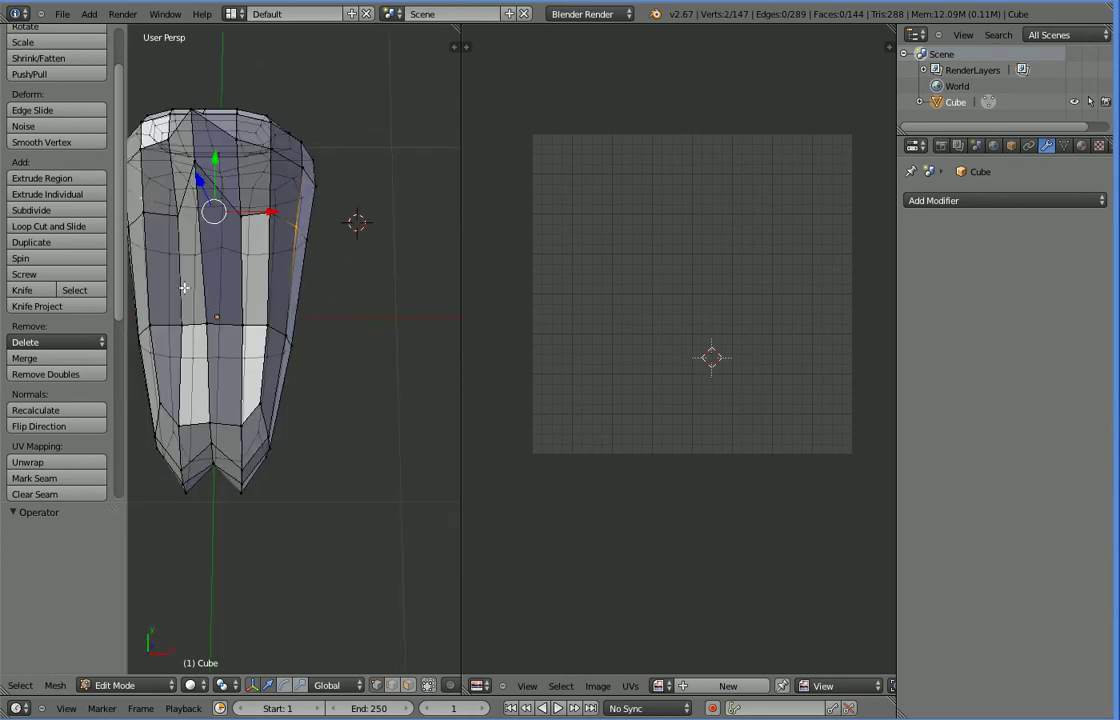
pyautogui.press('s')
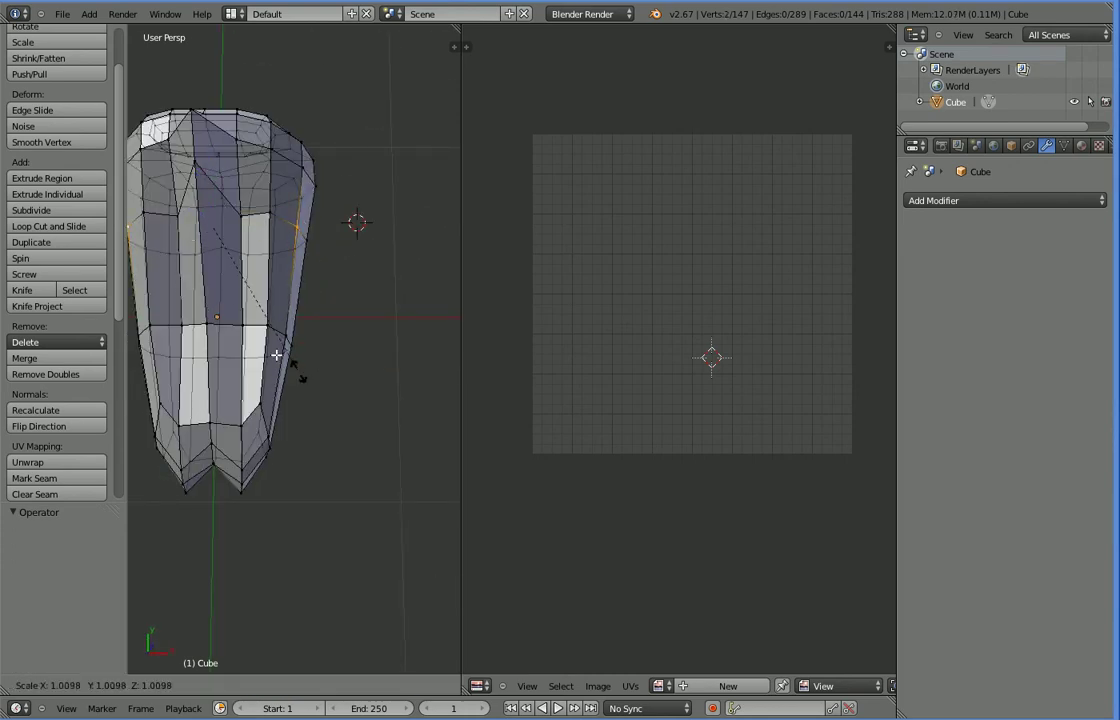
pyautogui.click(260, 335)
# Step: Scale the adjacent mirrored pair of outer side vertices inward to 0.738
pyautogui.moveTo(260, 335); pyautogui.dragTo(310, 253, button='middle')
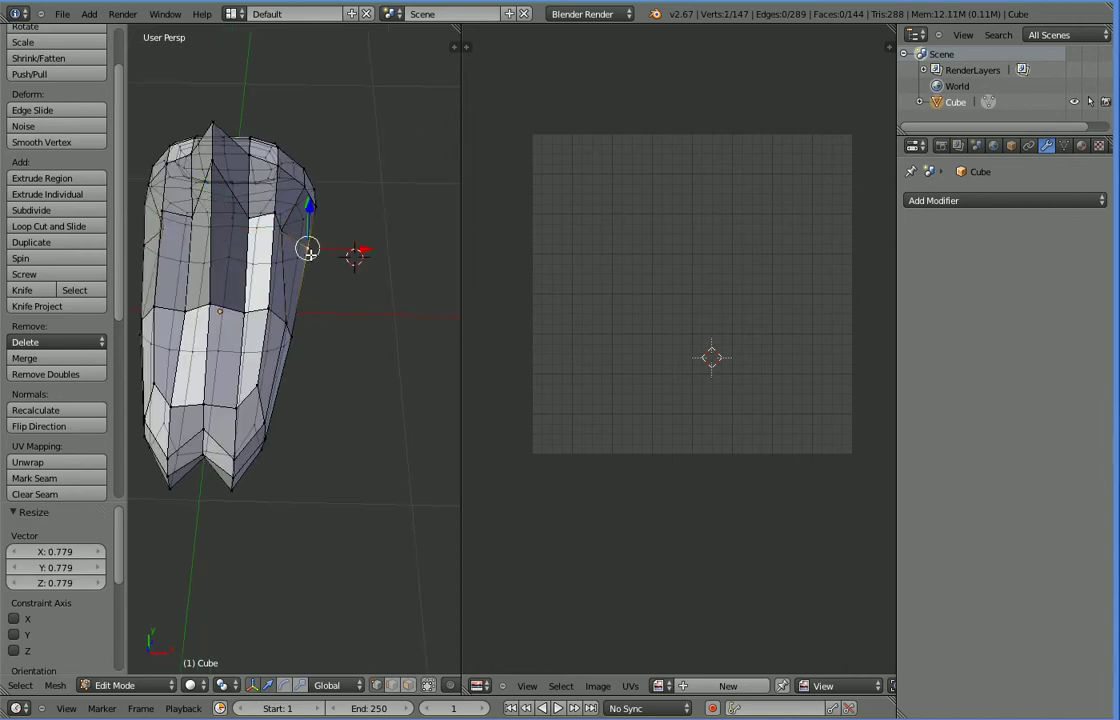
pyautogui.keyDown('shift'); pyautogui.rightClick(152, 257); pyautogui.keyUp('shift')
pyautogui.press('s')
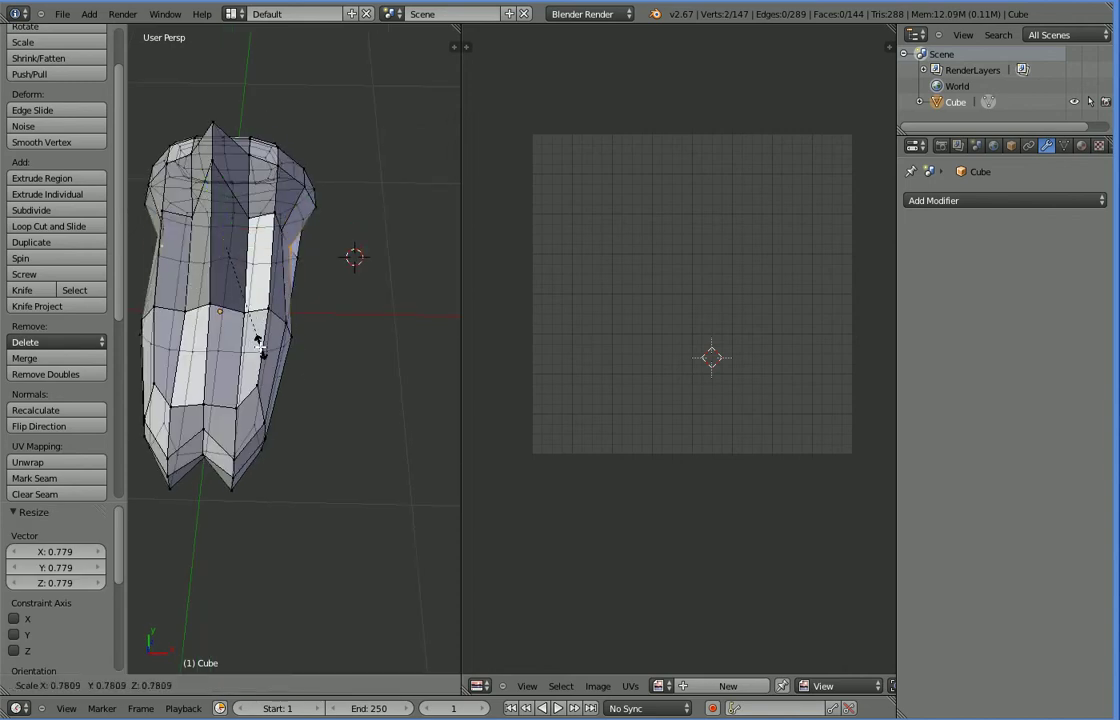
pyautogui.click(252, 332)
# Step: Scale the remaining protruding pair of side vertices inward to about 0.81 and view the narrowed hull in Object Mode
pyautogui.rightClick(298, 260)
pyautogui.keyDown('shift'); pyautogui.rightClick(150, 262); pyautogui.keyUp('shift')
pyautogui.moveTo(229, 337); pyautogui.dragTo(295, 336, button='middle')
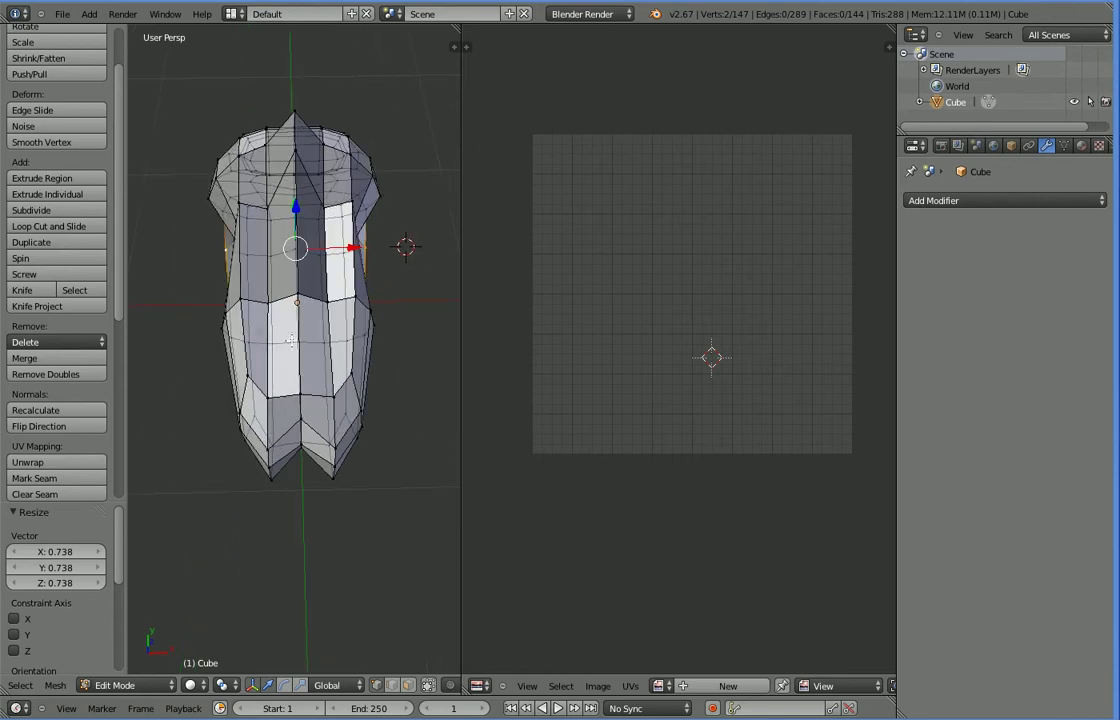
pyautogui.rightClick(366, 249)
pyautogui.keyDown('shift'); pyautogui.rightClick(224, 254); pyautogui.keyUp('shift')
pyautogui.press('s')
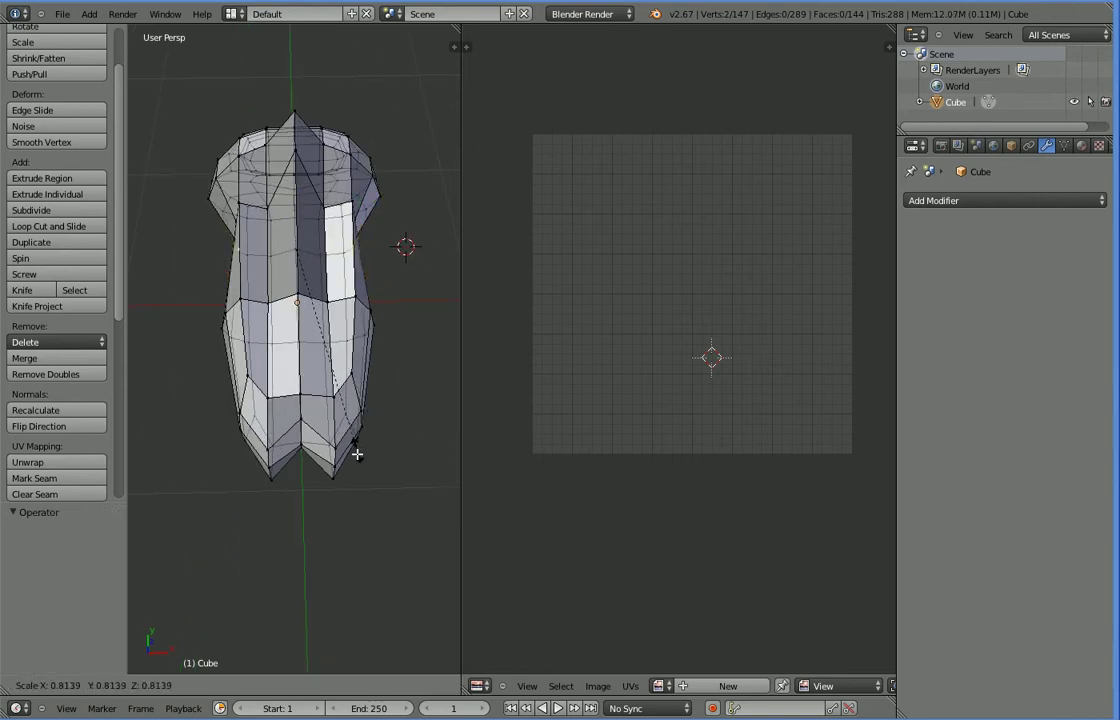
pyautogui.click(357, 455)
pyautogui.moveTo(357, 455); pyautogui.dragTo(315, 522, button='middle')
pyautogui.press('Tab')
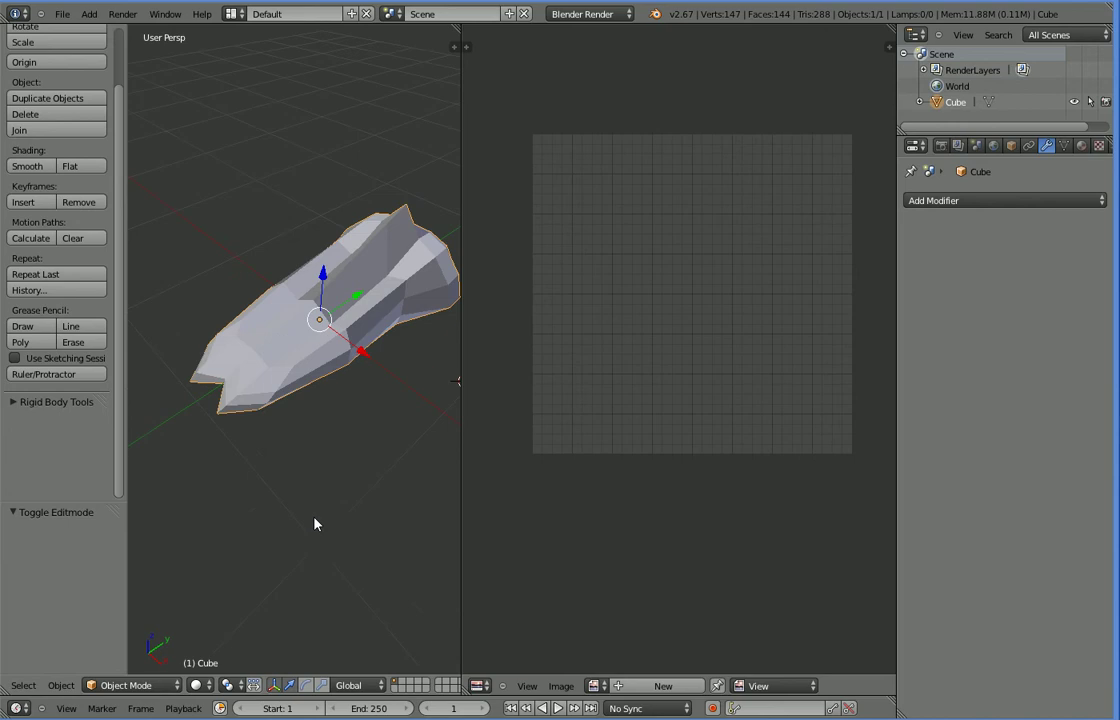
pyautogui.moveTo(308, 390); pyautogui.dragTo(297, 356, button='middle')
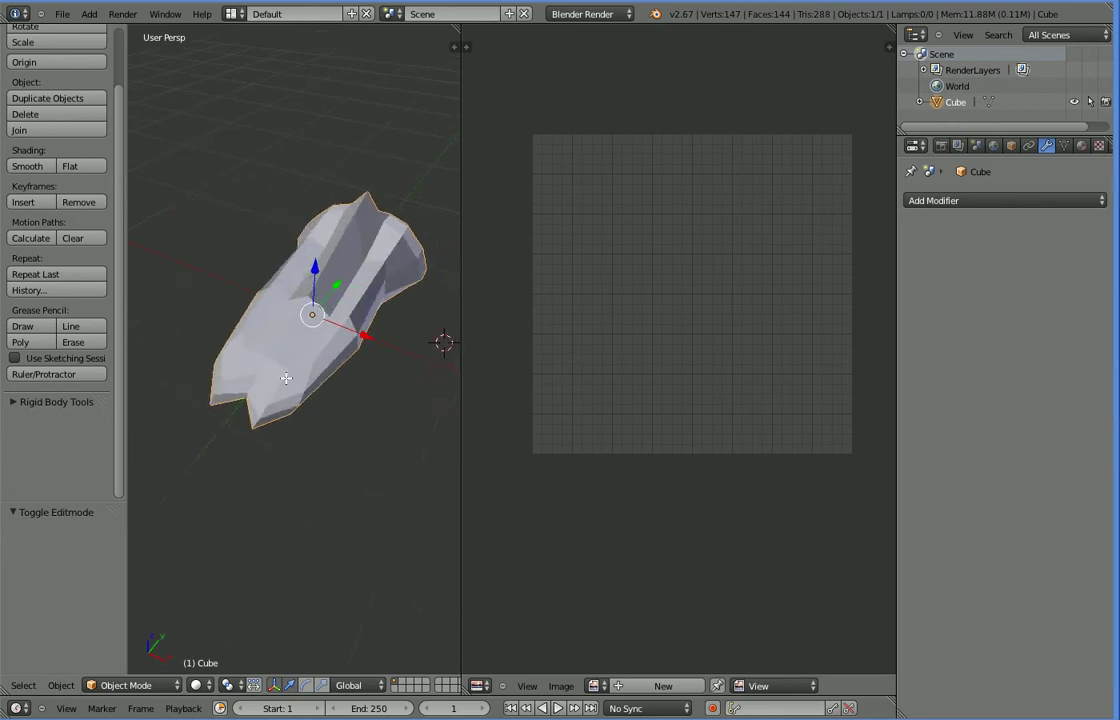
# Step: Select the entire mesh in Edit Mode and move all its UV islands below the UV image area
pyautogui.press('Tab')
pyautogui.press('a')
pyautogui.press('a')
pyautogui.press('a')
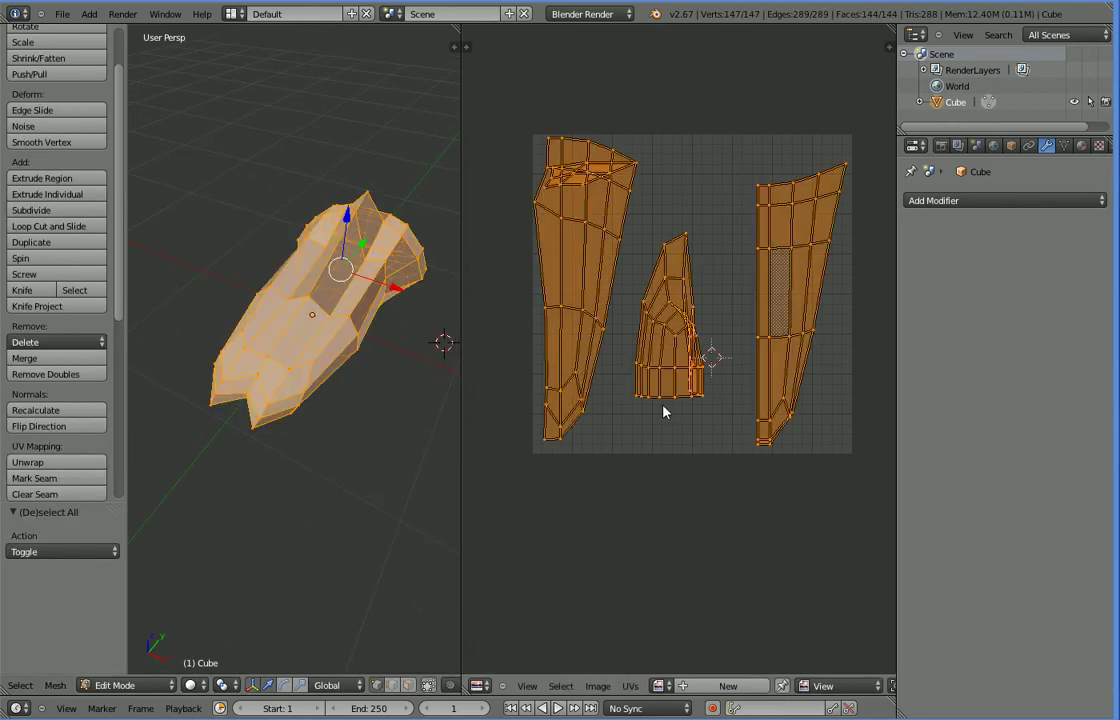
pyautogui.press('g')
pyautogui.click(663, 668)
pyautogui.press('g')
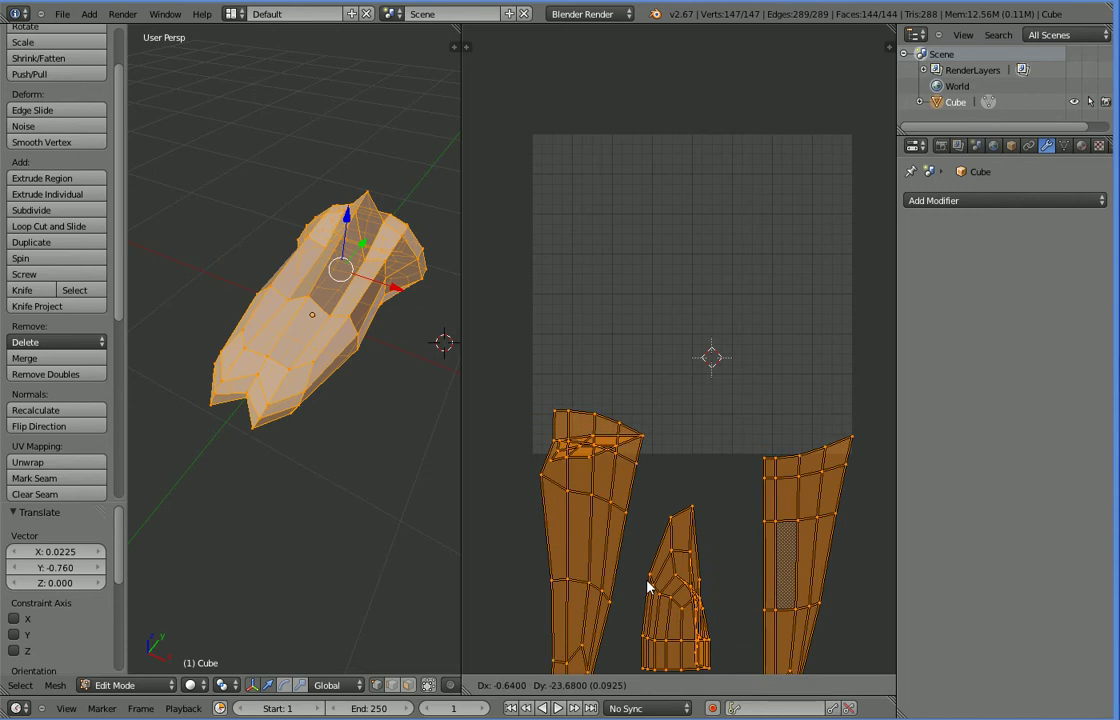
pyautogui.click(647, 600)
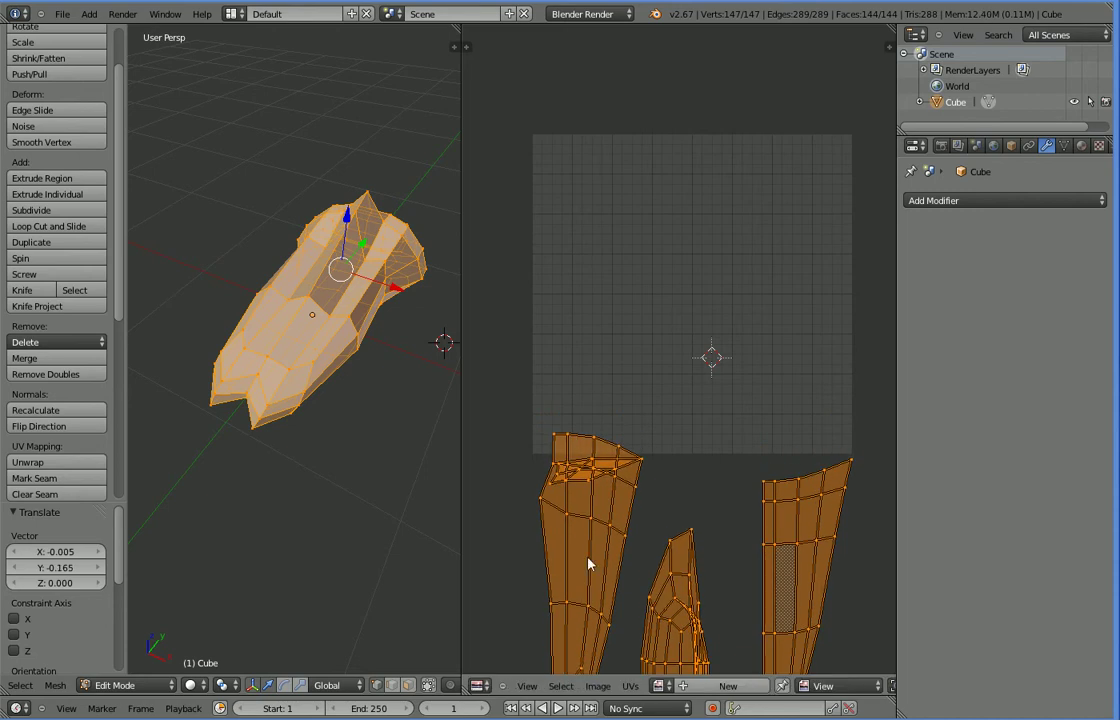
# Step: Select the vertices around the row of four top faces just behind the hull's nose
pyautogui.moveTo(325, 420); pyautogui.dragTo(325, 488, button='middle')
pyautogui.rightClick(301, 380)
pyautogui.keyDown('shift'); pyautogui.rightClick(320, 374); pyautogui.keyUp('shift')
pyautogui.keyDown('shift'); pyautogui.rightClick(347, 341); pyautogui.keyUp('shift')
pyautogui.keyDown('shift'); pyautogui.rightClick(329, 331); pyautogui.keyUp('shift')
pyautogui.keyDown('shift'); pyautogui.rightClick(284, 400); pyautogui.keyUp('shift')
pyautogui.keyDown('shift'); pyautogui.rightClick(302, 324); pyautogui.keyUp('shift')
pyautogui.keyDown('shift'); pyautogui.rightClick(258, 384); pyautogui.keyUp('shift')
pyautogui.keyDown('shift'); pyautogui.rightClick(285, 304); pyautogui.keyUp('shift')
pyautogui.keyDown('shift'); pyautogui.rightClick(250, 359); pyautogui.keyUp('shift')
pyautogui.keyDown('shift'); pyautogui.rightClick(262, 307); pyautogui.keyUp('shift')
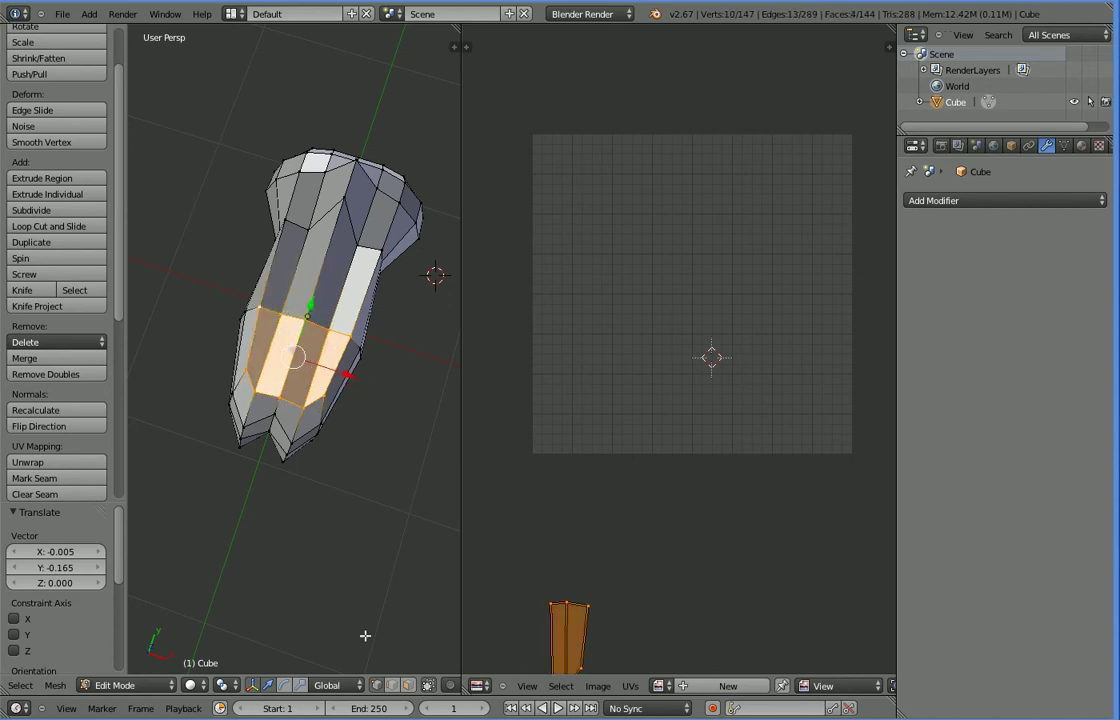
# Step: Switch to face selection and add the two rear rows of top faces up to the hull's rear rim
pyautogui.click(407, 686)
pyautogui.keyDown('shift'); pyautogui.rightClick(286, 272); pyautogui.keyUp('shift')
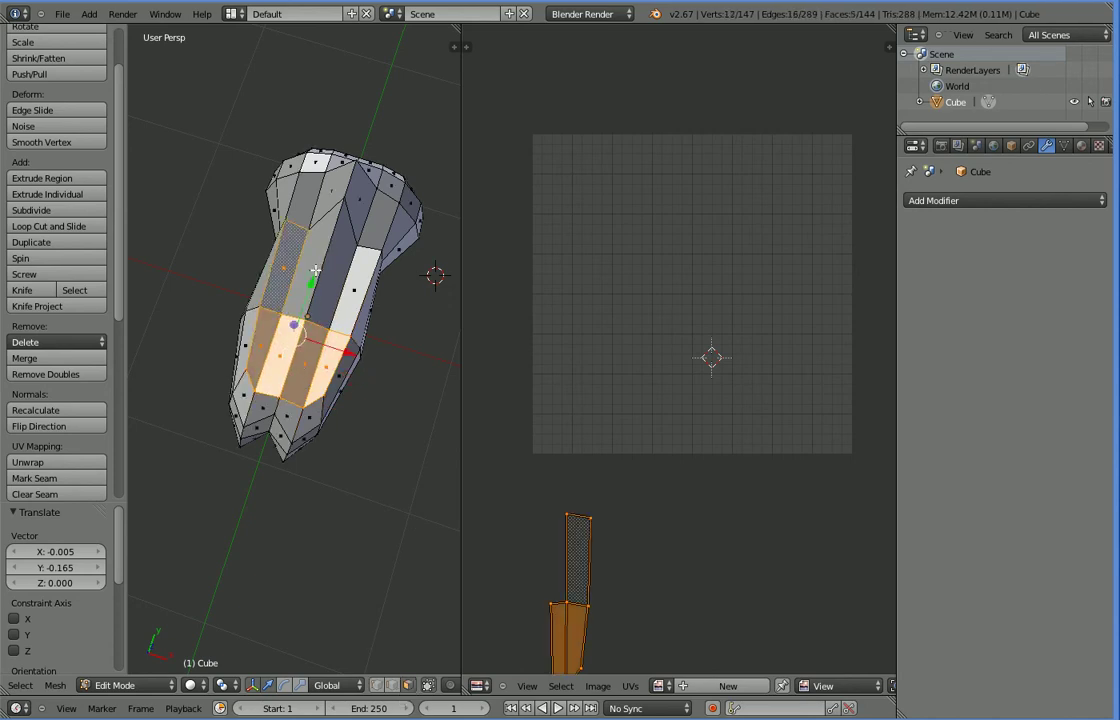
pyautogui.keyDown('shift'); pyautogui.rightClick(316, 269); pyautogui.keyUp('shift')
pyautogui.keyDown('shift'); pyautogui.rightClick(338, 273); pyautogui.keyUp('shift')
pyautogui.keyDown('shift'); pyautogui.rightClick(360, 268); pyautogui.keyUp('shift')
pyautogui.keyDown('shift'); pyautogui.rightClick(370, 217); pyautogui.keyUp('shift')
pyautogui.keyDown('shift'); pyautogui.rightClick(345, 190); pyautogui.keyUp('shift')
pyautogui.keyDown('shift'); pyautogui.rightClick(320, 188); pyautogui.keyUp('shift')
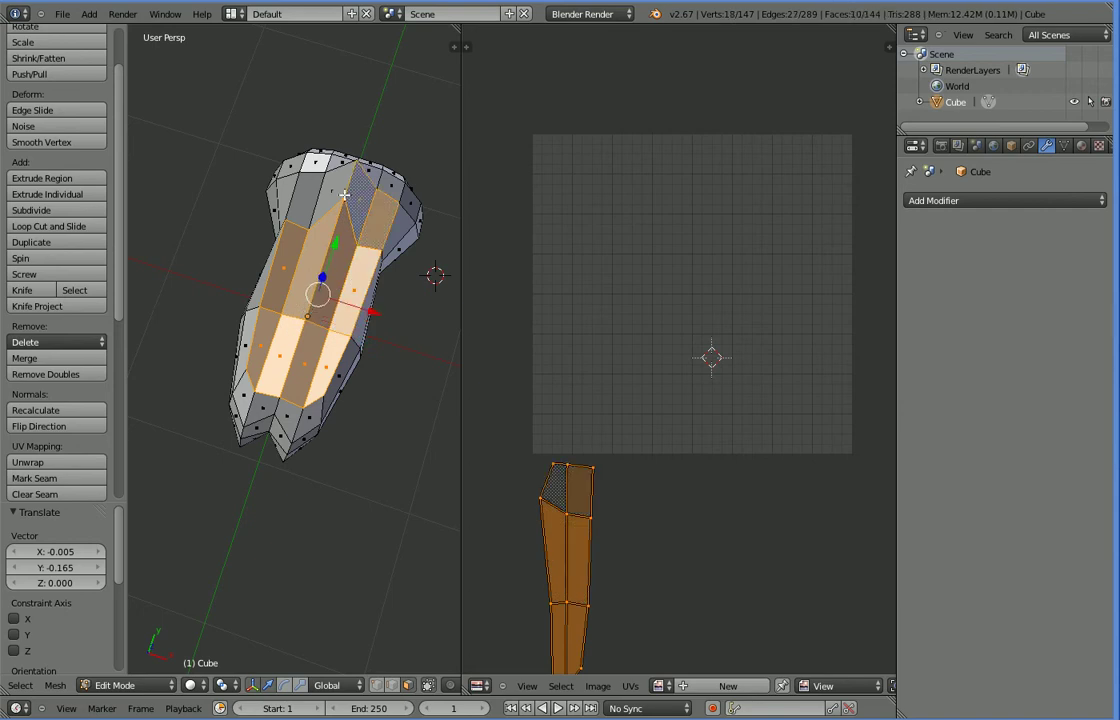
pyautogui.keyDown('shift'); pyautogui.rightClick(300, 200); pyautogui.keyUp('shift')
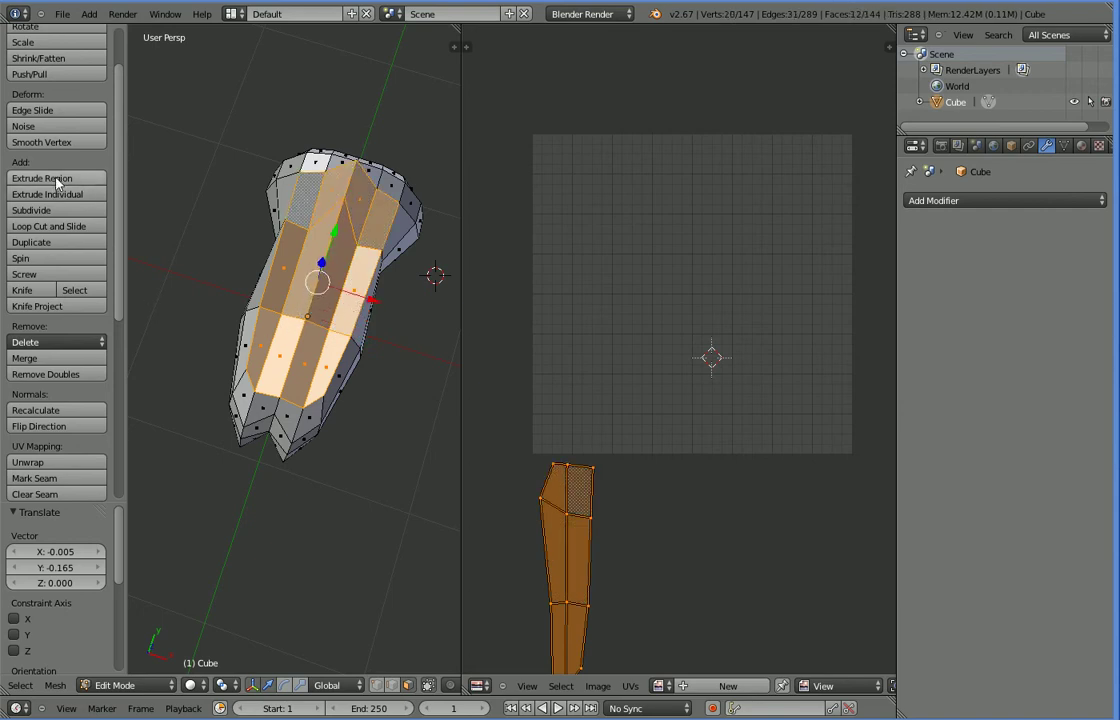
# Step: Unwrap the selected top faces with Project From View in the orthographic top view
pyautogui.click(57, 462)
pyautogui.click(72, 458)
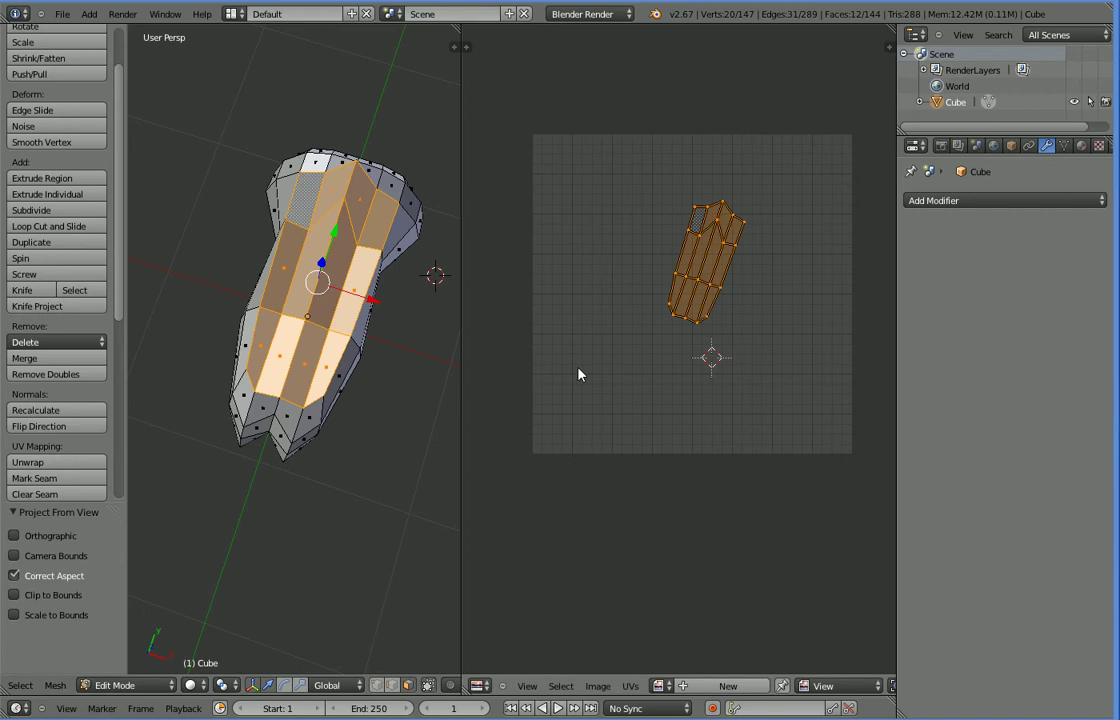
pyautogui.press('KP_7')
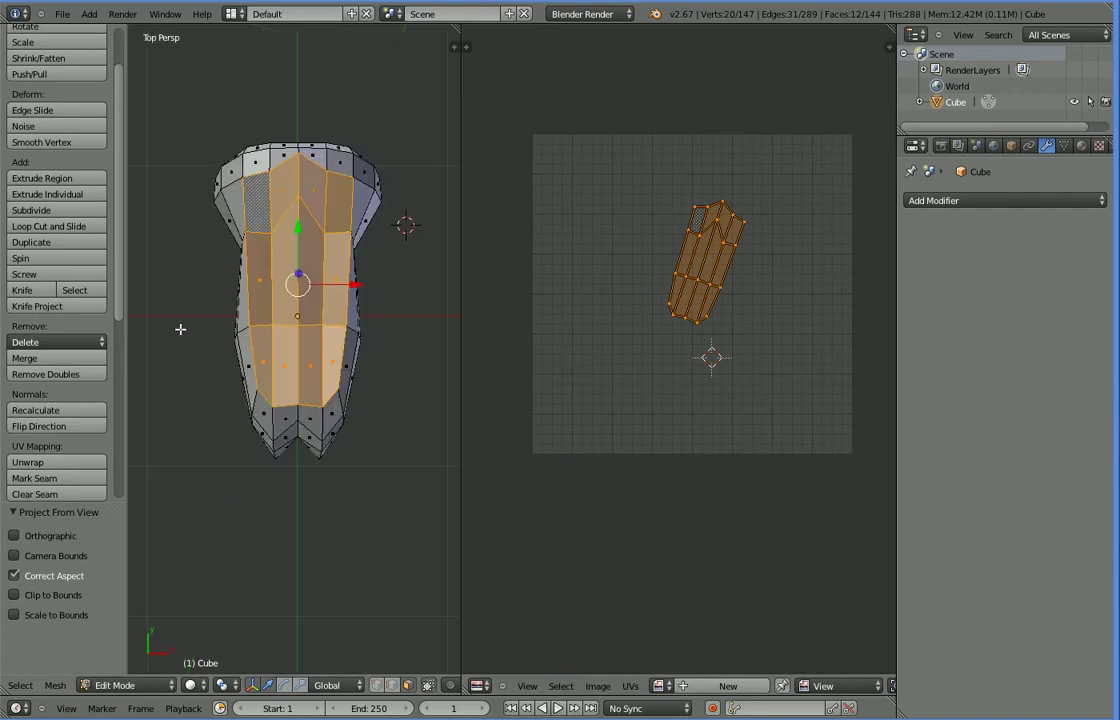
pyautogui.press('KP_5')
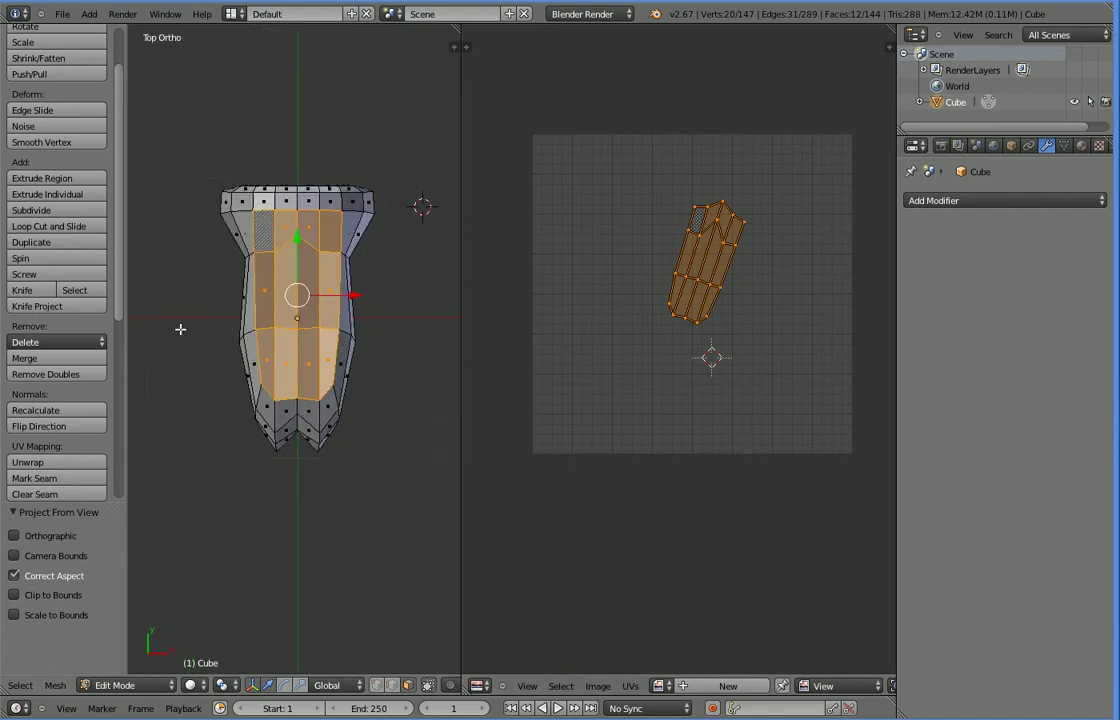
pyautogui.click(64, 463)
pyautogui.click(64, 463)
# Step: Scale down the top faces' UV island and place it in the upper left corner of the UV area
pyautogui.press('g')
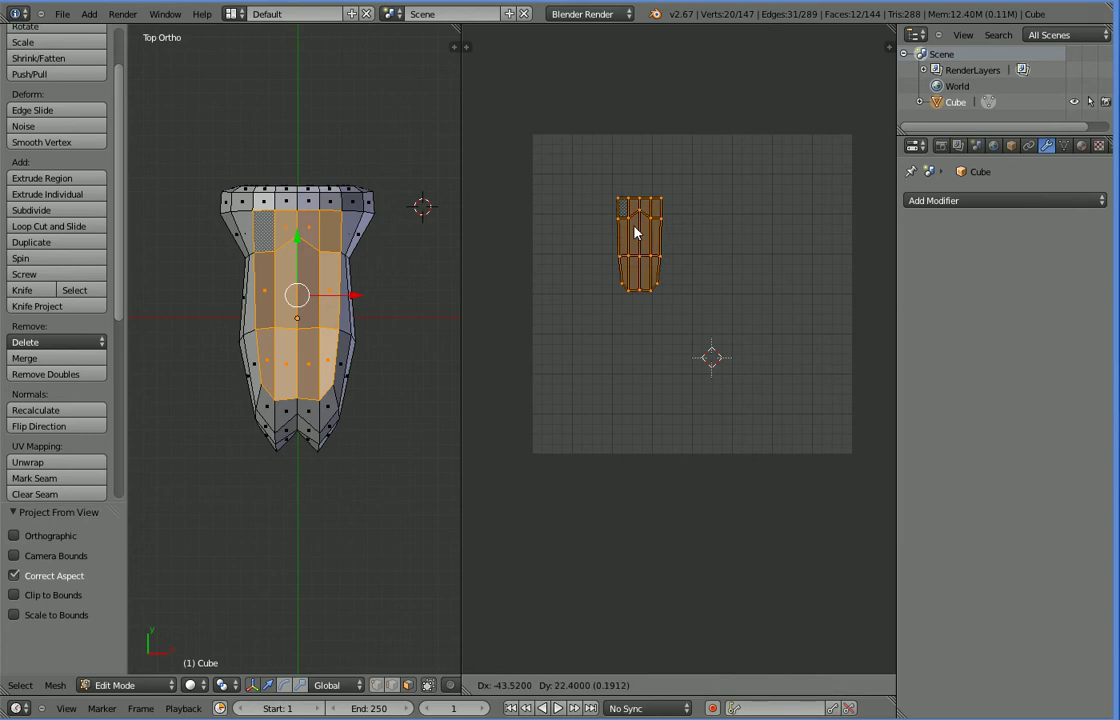
pyautogui.click(594, 184)
pyautogui.press('s')
pyautogui.click(605, 245)
pyautogui.press('g')
pyautogui.click(605, 236)
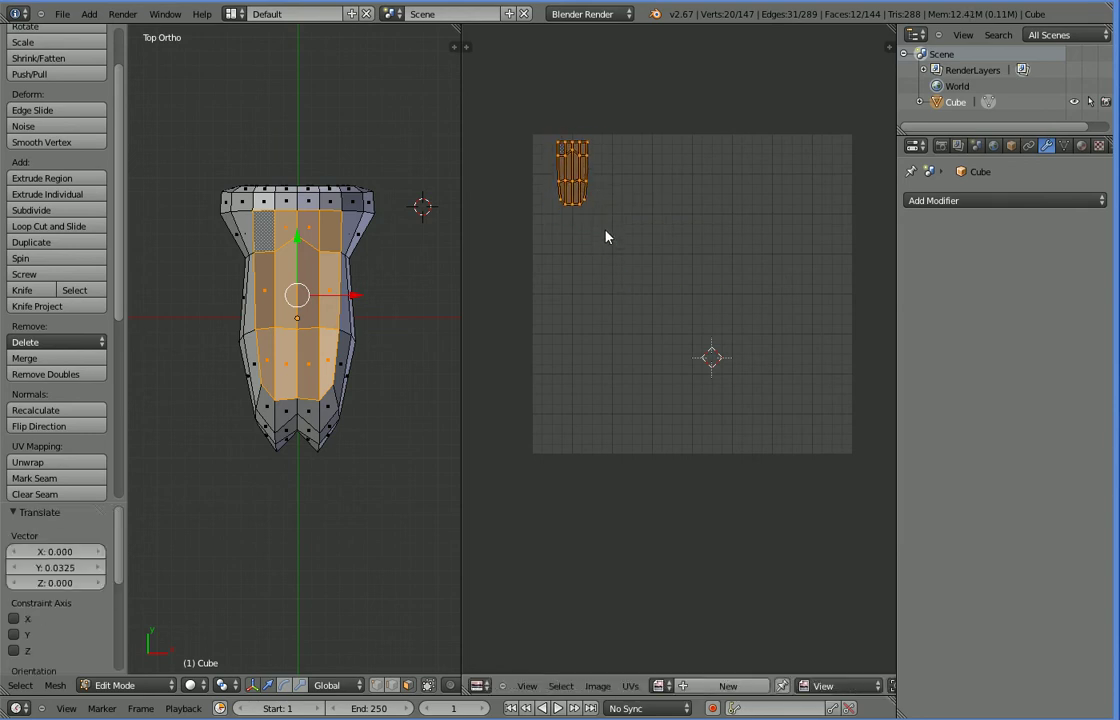
pyautogui.press('s')
pyautogui.click(624, 250)
pyautogui.press('g')
pyautogui.click(624, 257)
# Step: Select the four side faces between the nose and the flared rear on both sides of the hull
pyautogui.moveTo(300, 420); pyautogui.dragTo(285, 343, button='middle')
pyautogui.rightClick(304, 352)
pyautogui.keyDown('shift'); pyautogui.rightClick(364, 336); pyautogui.keyUp('shift')
pyautogui.keyDown('shift'); pyautogui.rightClick(364, 346); pyautogui.keyUp('shift')
pyautogui.keyDown('shift'); pyautogui.rightClick(302, 335); pyautogui.keyUp('shift')
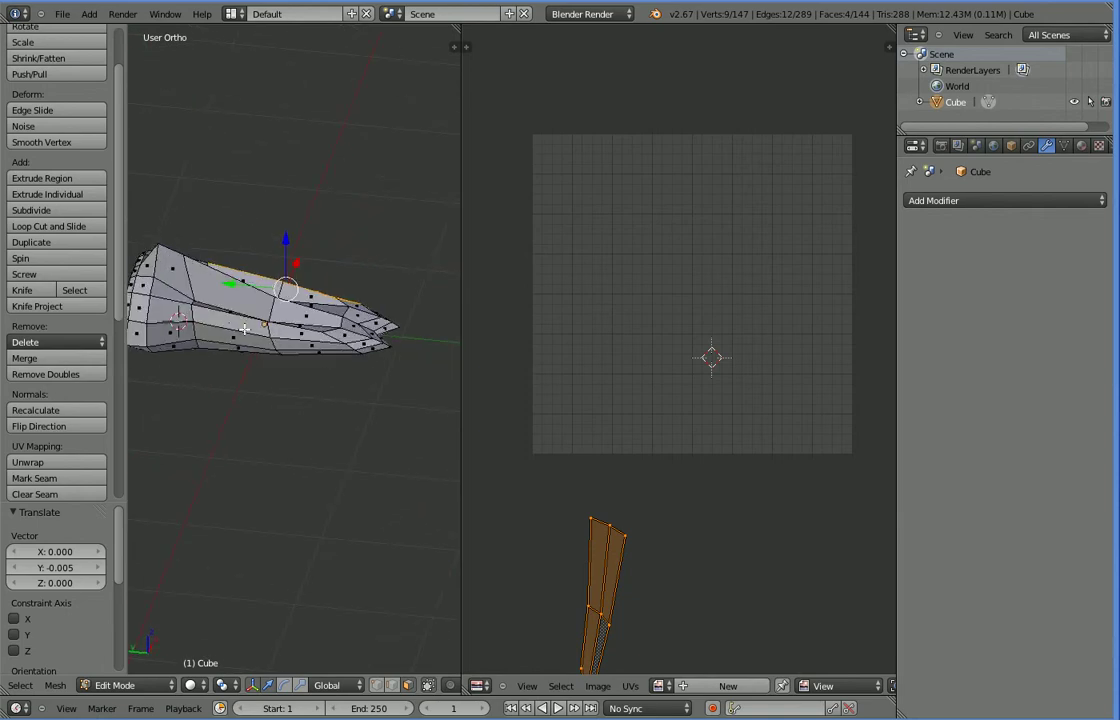
pyautogui.keyDown('shift'); pyautogui.rightClick(246, 329); pyautogui.keyUp('shift')
pyautogui.keyDown('shift'); pyautogui.rightClick(246, 342); pyautogui.keyUp('shift')
pyautogui.keyDown('shift'); pyautogui.rightClick(299, 343); pyautogui.keyUp('shift')
pyautogui.keyDown('shift'); pyautogui.rightClick(299, 342); pyautogui.keyUp('shift')
# Step: Unwrap the selected side faces with Project From View in the orthographic right view
pyautogui.moveTo(350, 392); pyautogui.dragTo(230, 400, button='middle')
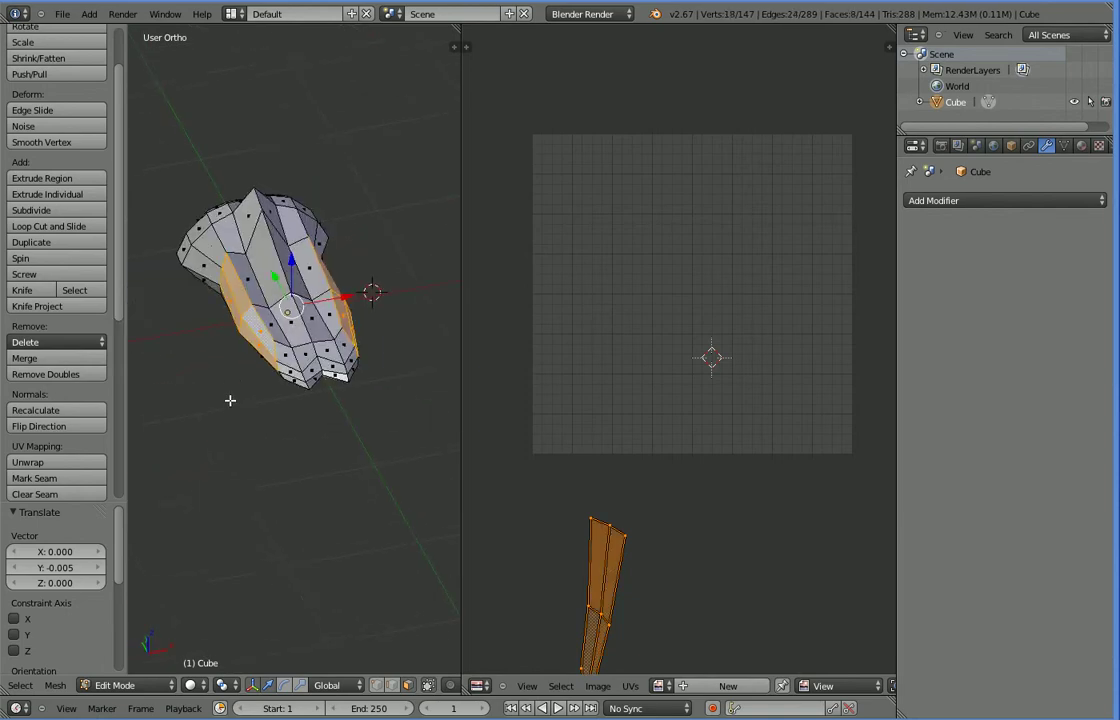
pyautogui.press('KP_7')
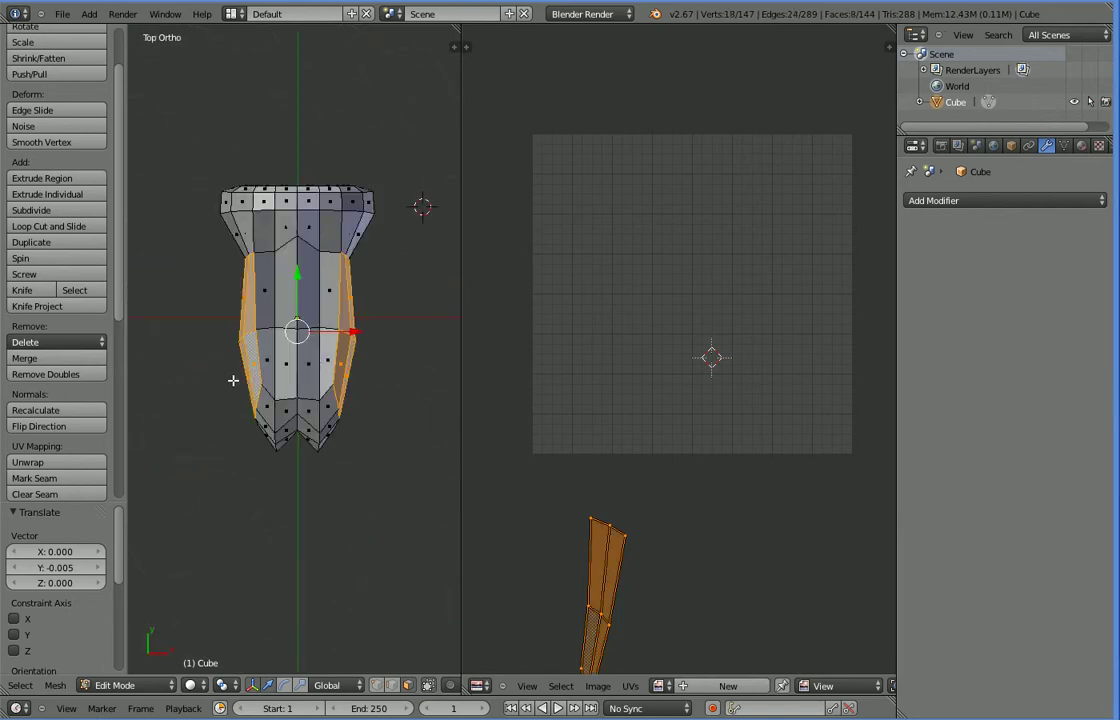
pyautogui.press('KP_3')
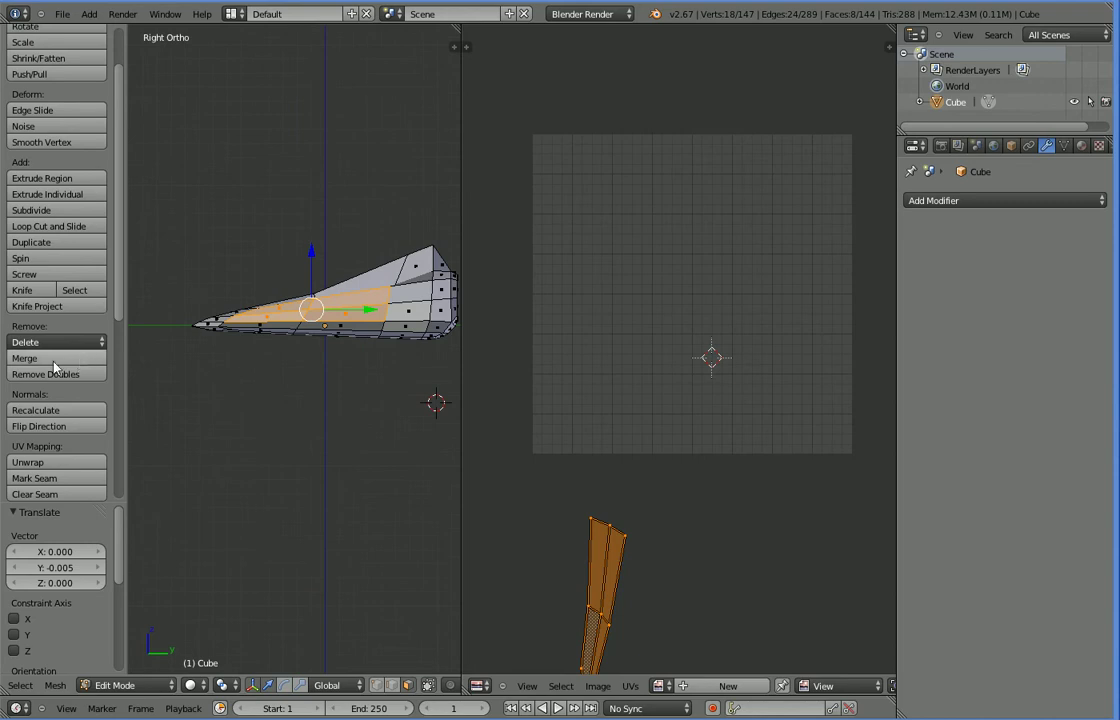
pyautogui.click(42, 463)
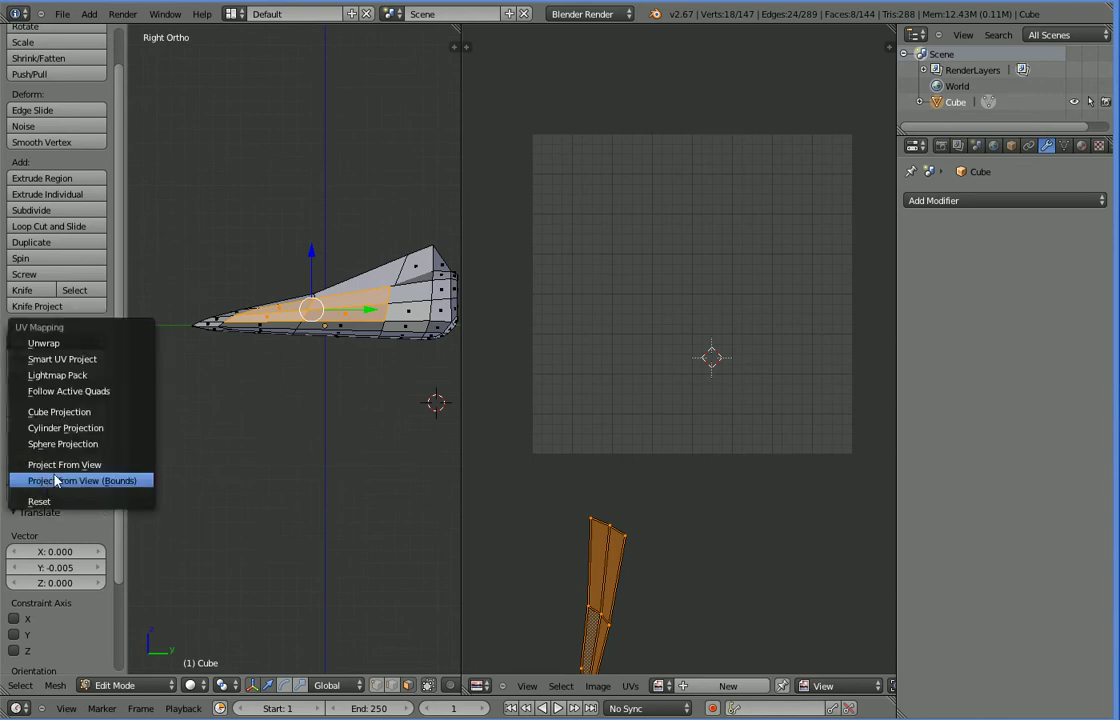
pyautogui.click(42, 465)
# Step: Move the side faces' UV island to the left edge of the UV area and scale it to 0.878
pyautogui.press('g')
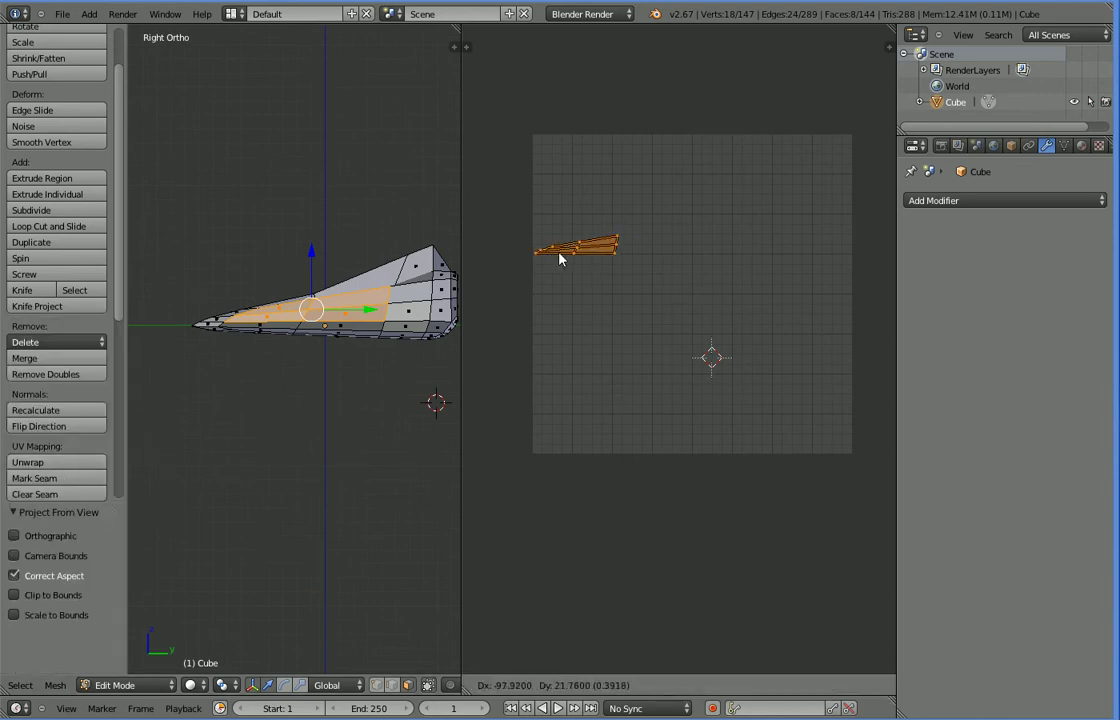
pyautogui.click(557, 260)
pyautogui.press('s')
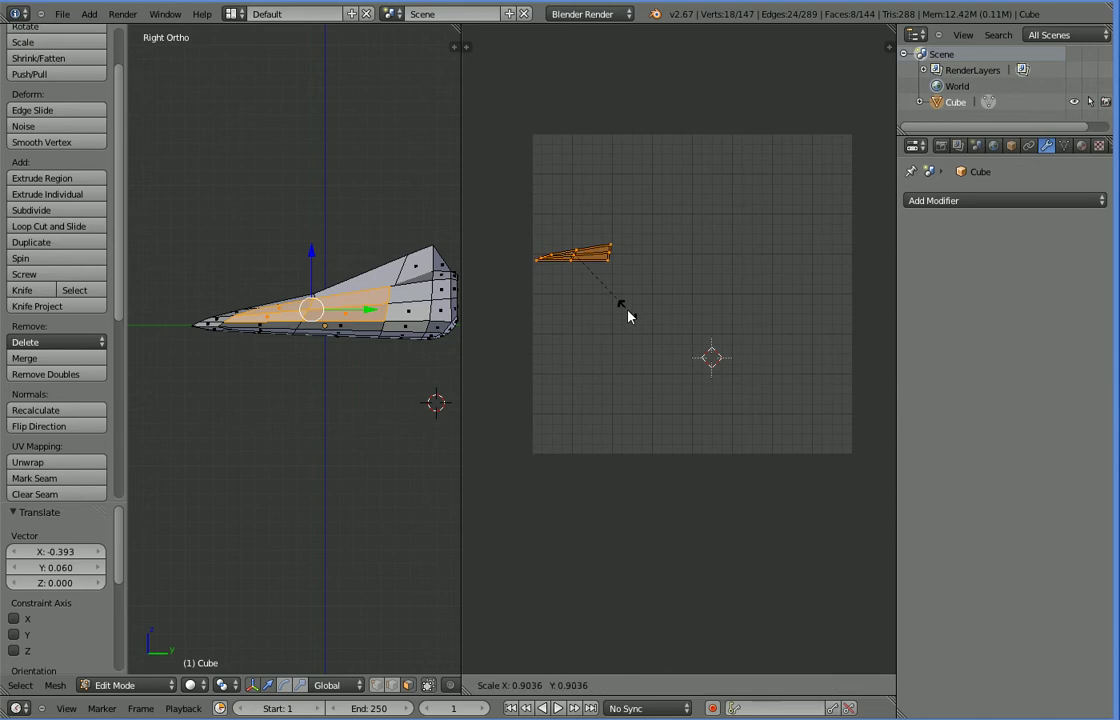
pyautogui.click(625, 316)
# Step: Select the upper and side faces around the hull's forked nose and show them in the orthographic front view
pyautogui.moveTo(366, 344); pyautogui.dragTo(298, 357, button='middle')
pyautogui.rightClick(283, 358)
pyautogui.keyDown('shift'); pyautogui.rightClick(271, 358); pyautogui.keyUp('shift')
pyautogui.keyDown('shift'); pyautogui.rightClick(259, 357); pyautogui.keyUp('shift')
pyautogui.keyDown('shift'); pyautogui.rightClick(246, 360); pyautogui.keyUp('shift')
pyautogui.keyDown('shift'); pyautogui.rightClick(234, 362); pyautogui.keyUp('shift')
pyautogui.keyDown('shift'); pyautogui.rightClick(239, 363); pyautogui.keyUp('shift')
pyautogui.keyDown('shift'); pyautogui.rightClick(258, 370); pyautogui.keyUp('shift')
pyautogui.keyDown('shift'); pyautogui.rightClick(270, 376); pyautogui.keyUp('shift')
pyautogui.keyDown('shift'); pyautogui.rightClick(269, 382); pyautogui.keyUp('shift')
pyautogui.moveTo(268, 381); pyautogui.dragTo(328, 354, button='middle')
pyautogui.scroll(1, 300, 340)
pyautogui.keyDown('shift'); pyautogui.rightClick(268, 316); pyautogui.keyUp('shift')
pyautogui.keyDown('shift'); pyautogui.rightClick(246, 316); pyautogui.keyUp('shift')
pyautogui.keyDown('shift'); pyautogui.rightClick(220, 316); pyautogui.keyUp('shift')
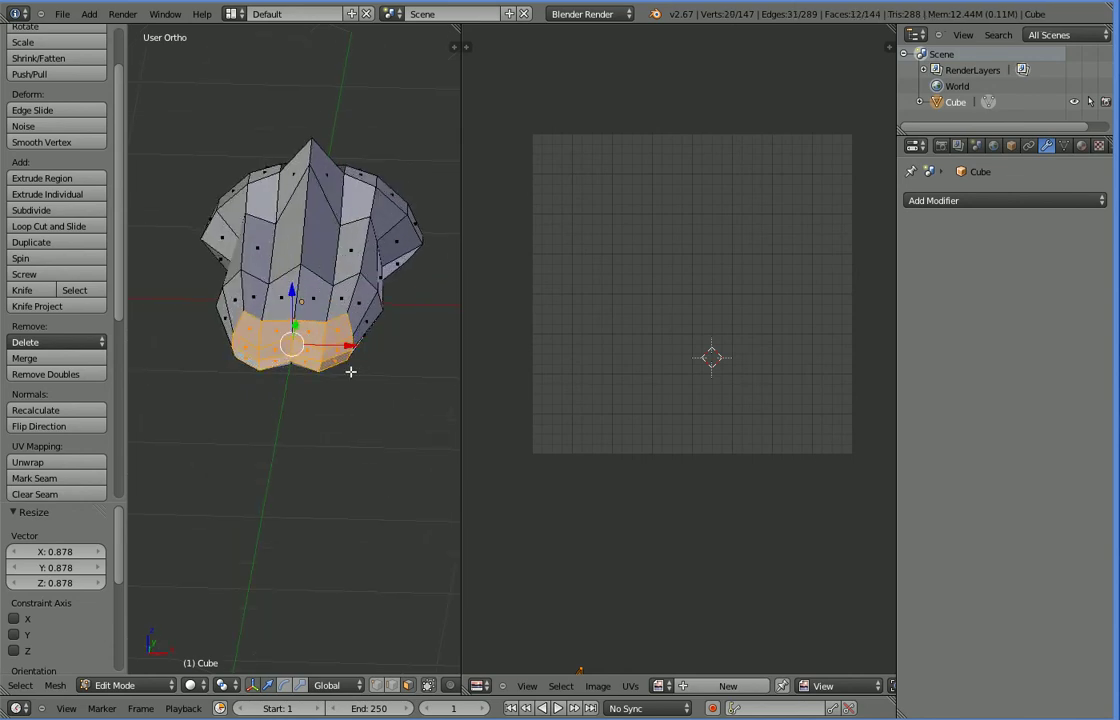
pyautogui.press('KP_1')
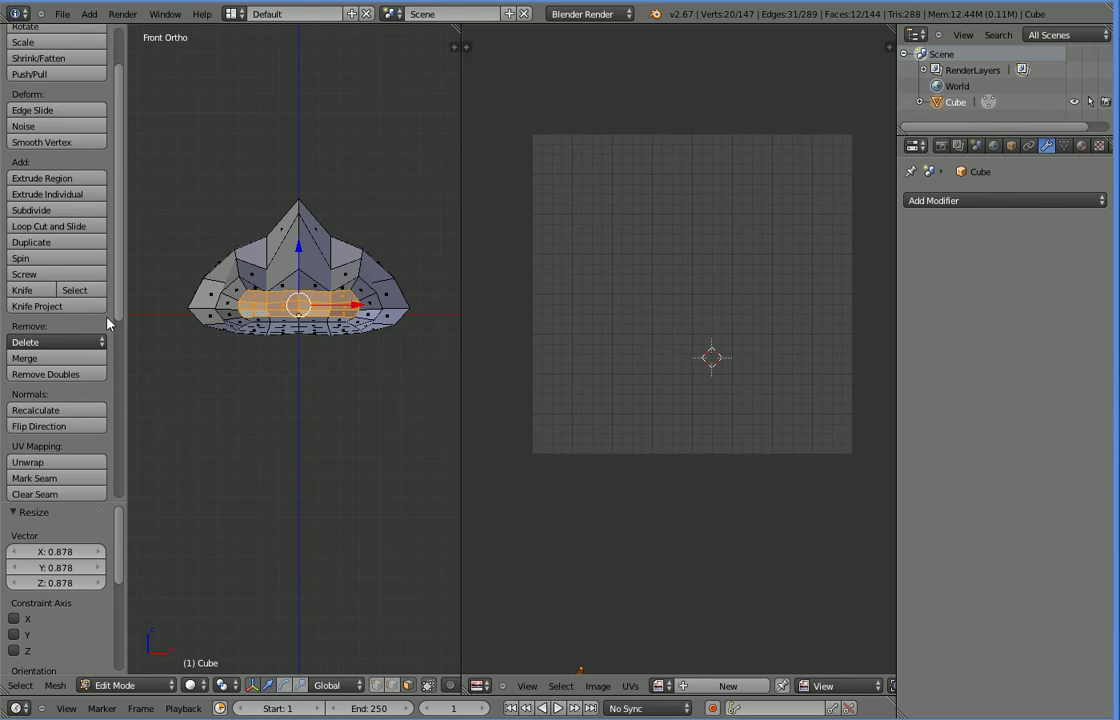
# Step: Unwrap the selected nose faces with Project From View in the orthographic front view
pyautogui.click(50, 462)
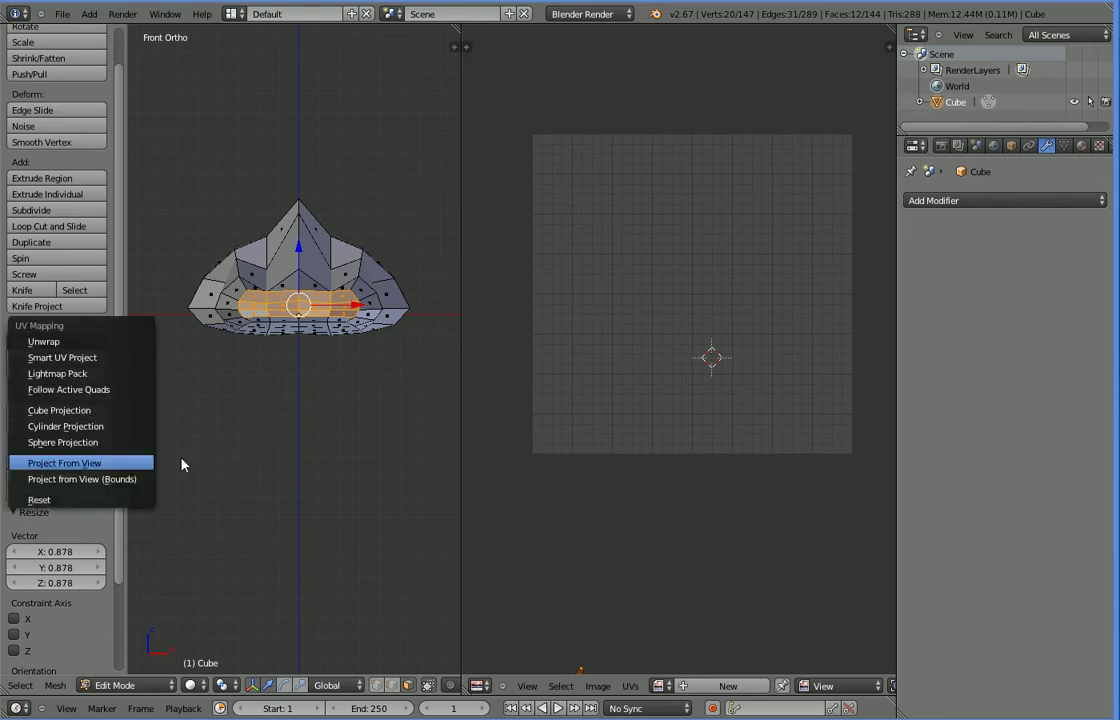
pyautogui.click(50, 462)
pyautogui.click(60, 463)
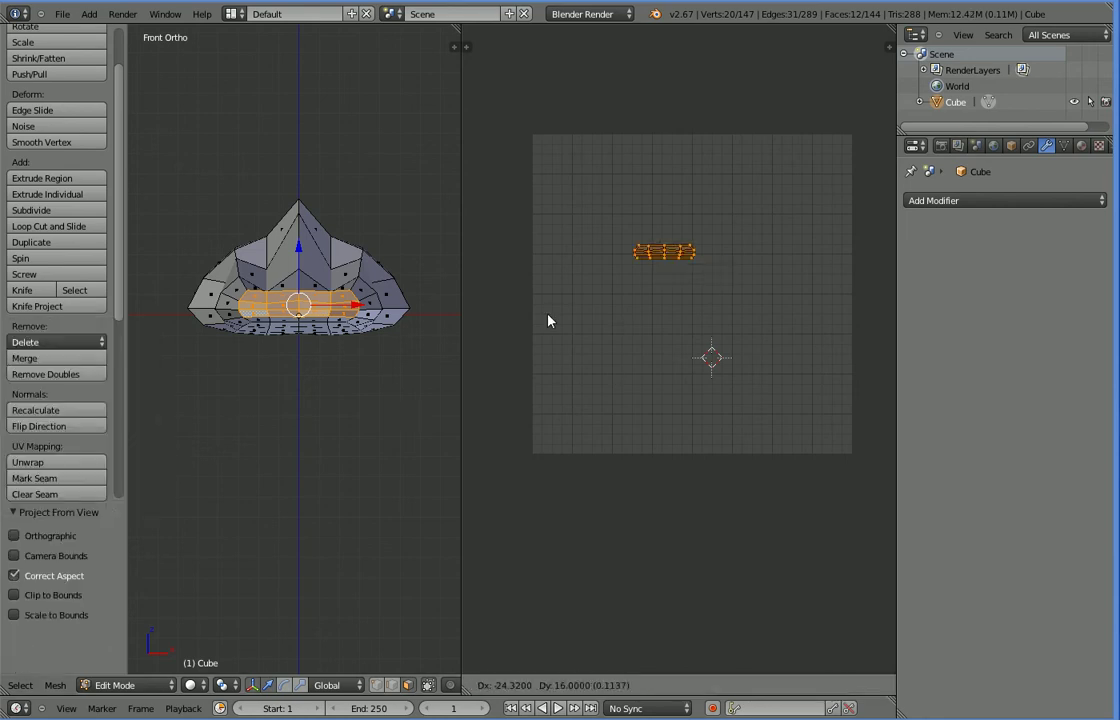
# Step: Move the nose faces' UV island to the left edge of the UV area below the side island and scale it to 1.258
pyautogui.click(493, 402)
pyautogui.press('s')
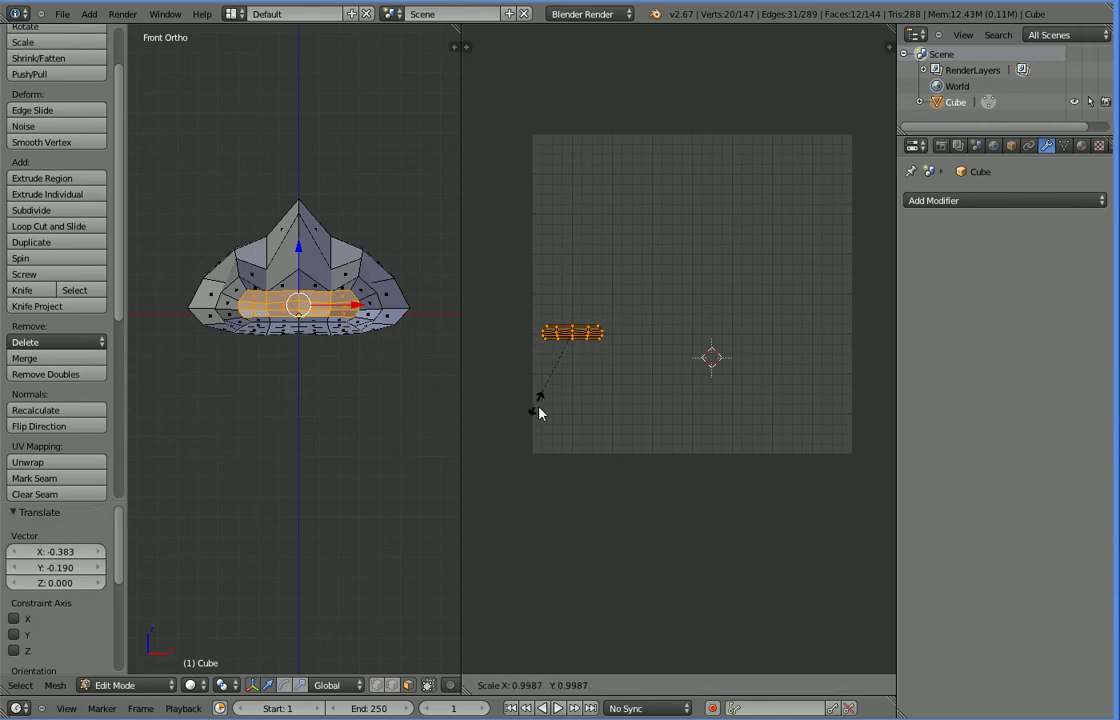
pyautogui.click(532, 440)
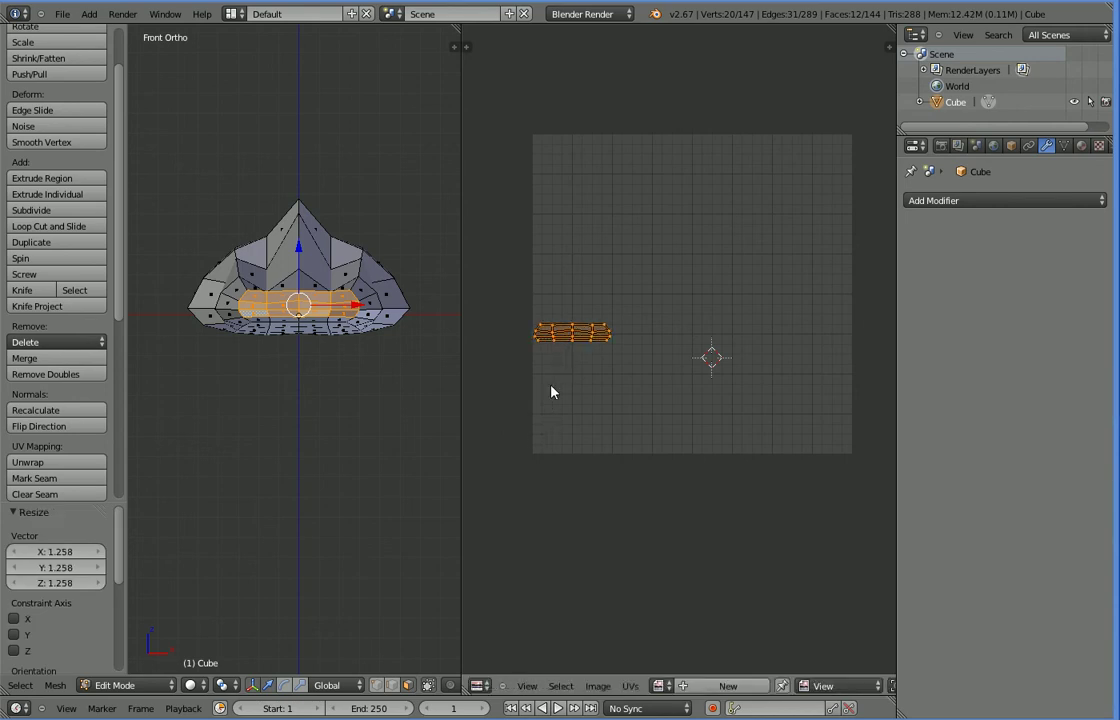
pyautogui.press('g')
pyautogui.click(555, 393)
# Step: Switch to vertex selection and show the hull's flared rear in the orthographic right view
pyautogui.moveTo(415, 395); pyautogui.dragTo(419, 593, button='middle')
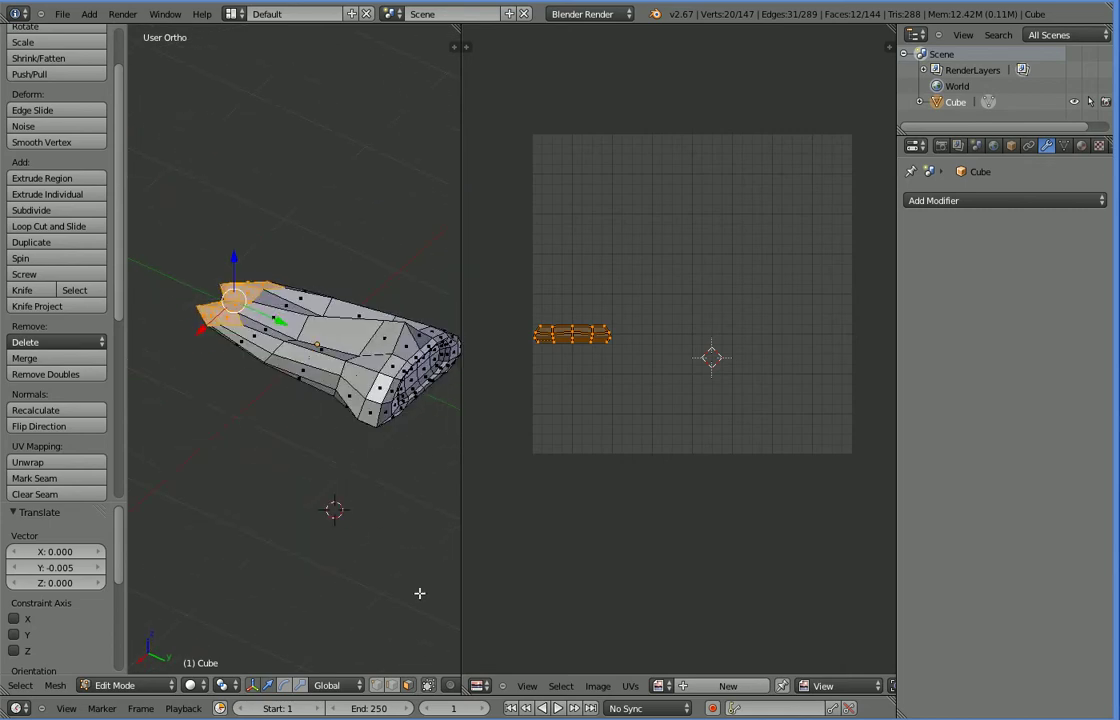
pyautogui.moveTo(440, 686); pyautogui.dragTo(375, 686, button='middle')
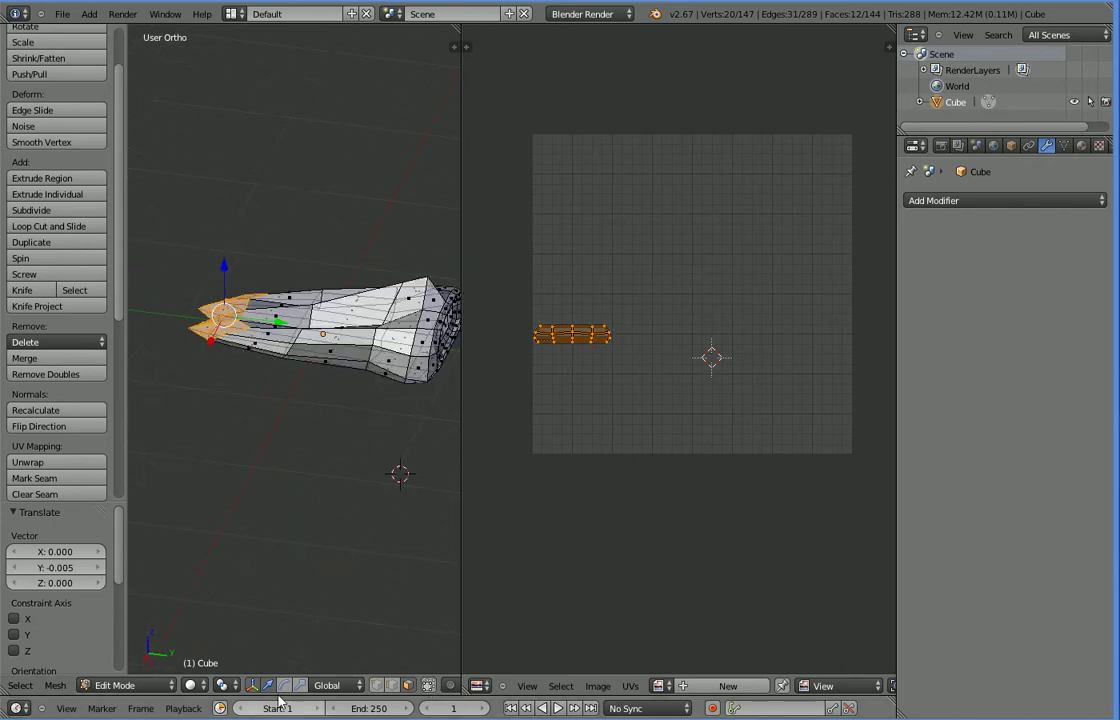
pyautogui.click(375, 686)
pyautogui.press('KP_3')
pyautogui.keyDown('shift'); pyautogui.moveTo(337, 488); pyautogui.dragTo(236, 498, button='middle'); pyautogui.keyUp('shift')
pyautogui.press('b')
pyautogui.moveTo(413, 241); pyautogui.dragTo(300, 405)
pyautogui.moveTo(277, 415); pyautogui.dragTo(292, 390, button='middle')
pyautogui.press('a')
pyautogui.press('b')
pyautogui.press('Escape')
# Step: Box-select the flared rear section of the hull in the right view and adjust two individual vertices in the selection
pyautogui.press('KP_7')
pyautogui.press('KP_3')
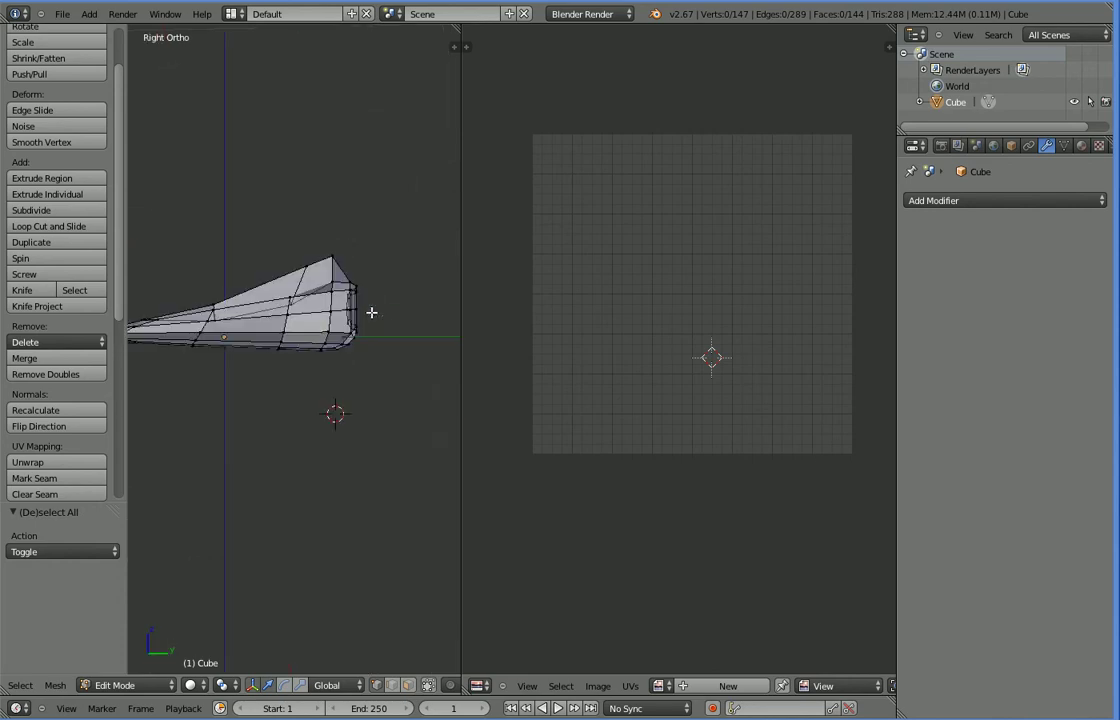
pyautogui.press('b')
pyautogui.moveTo(388, 232); pyautogui.dragTo(287, 412)
pyautogui.moveTo(257, 442); pyautogui.dragTo(368, 517, button='middle')
pyautogui.keyDown('shift'); pyautogui.rightClick(293, 316); pyautogui.keyUp('shift')
pyautogui.keyDown('shift'); pyautogui.rightClick(303, 328); pyautogui.keyUp('shift')
pyautogui.moveTo(317, 427); pyautogui.dragTo(170, 350, button='middle')
pyautogui.press('KP_7')
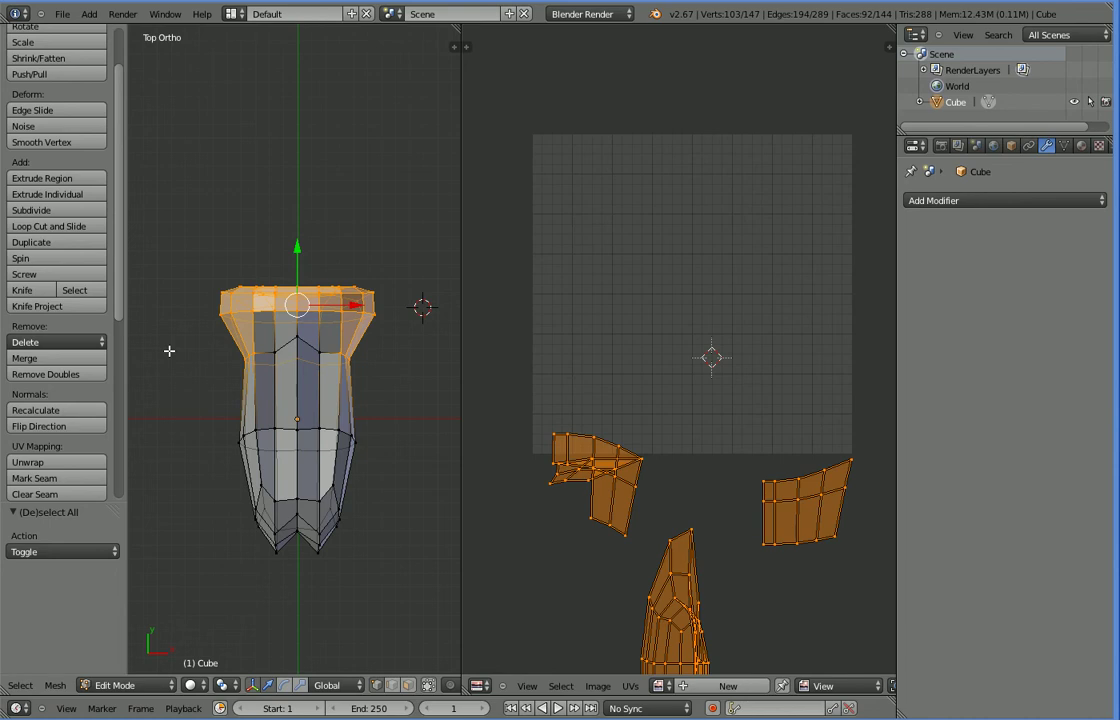
# Step: Unwrap the rear section with Project From View from a tilted rear view and move its UV island to the upper middle of the UV area
pyautogui.press('ctrl+KP_1')
pyautogui.press('KP_2')
pyautogui.press('KP_2')
pyautogui.press('KP_2')
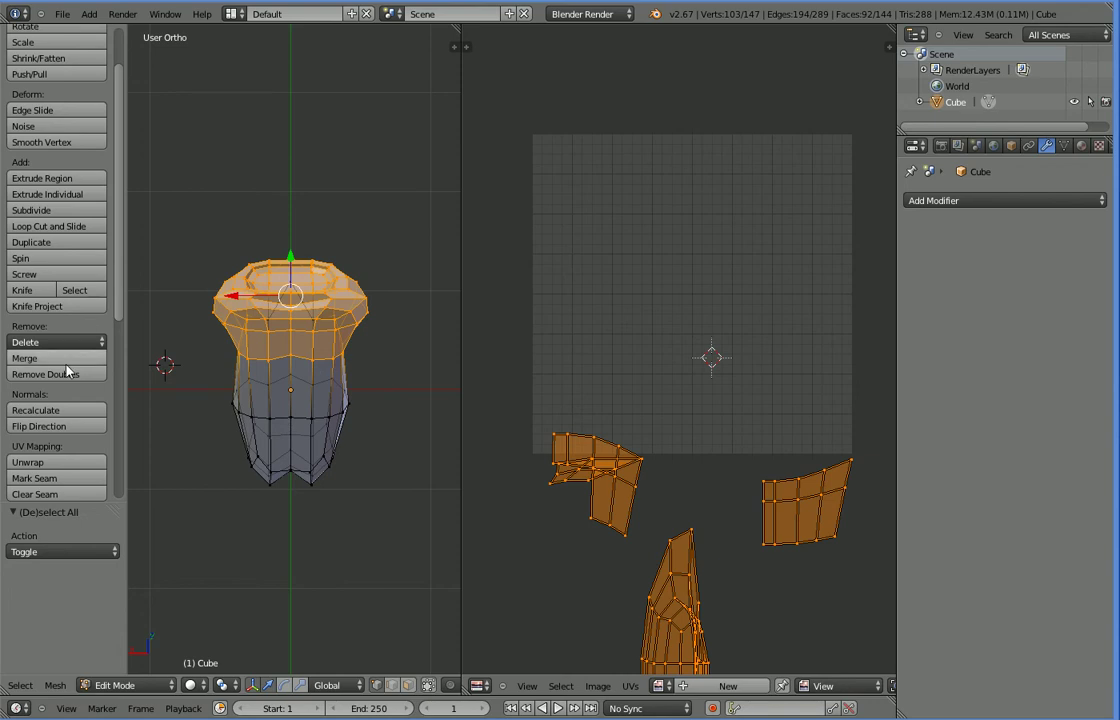
pyautogui.click(62, 462)
pyautogui.click(84, 463)
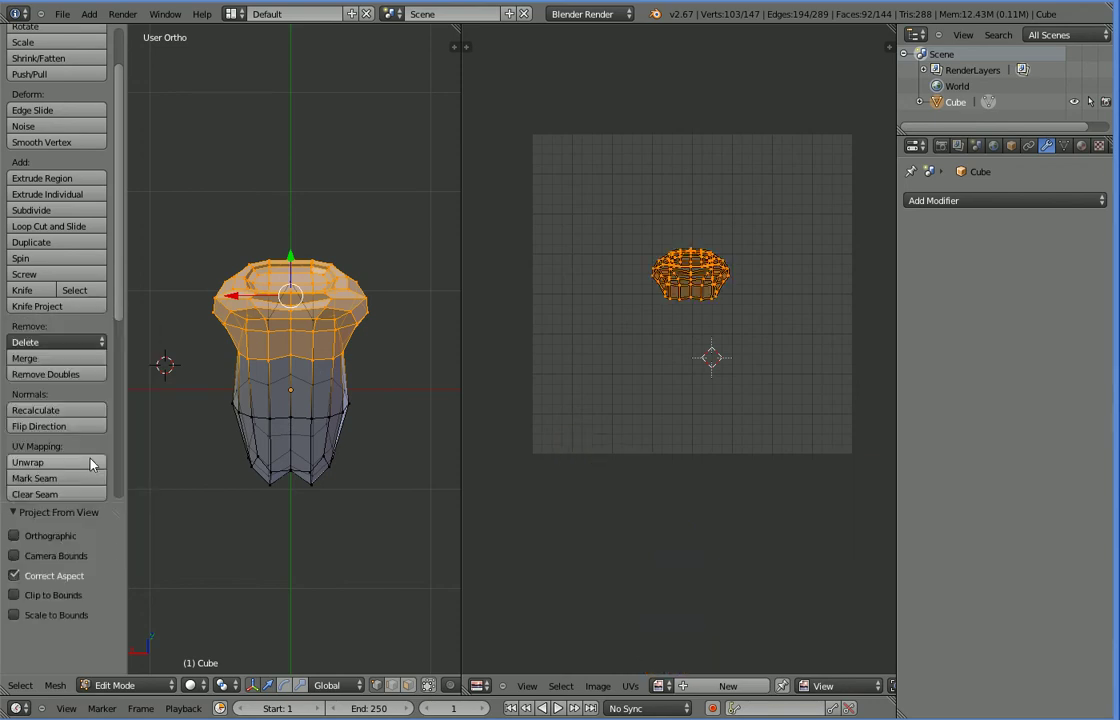
pyautogui.press('g')
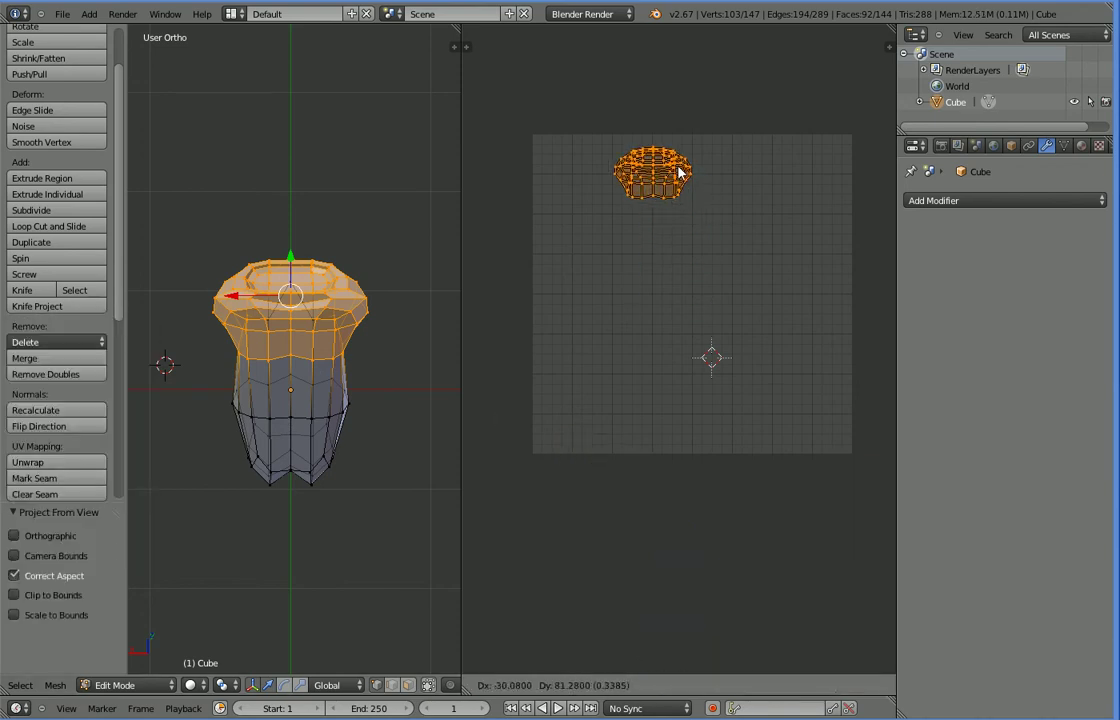
pyautogui.click(680, 172)
# Step: Switch to face selection and select the row of six faces across the middle of the hull's underside
pyautogui.moveTo(275, 455); pyautogui.dragTo(360, 605, button='middle')
pyautogui.click(428, 686)
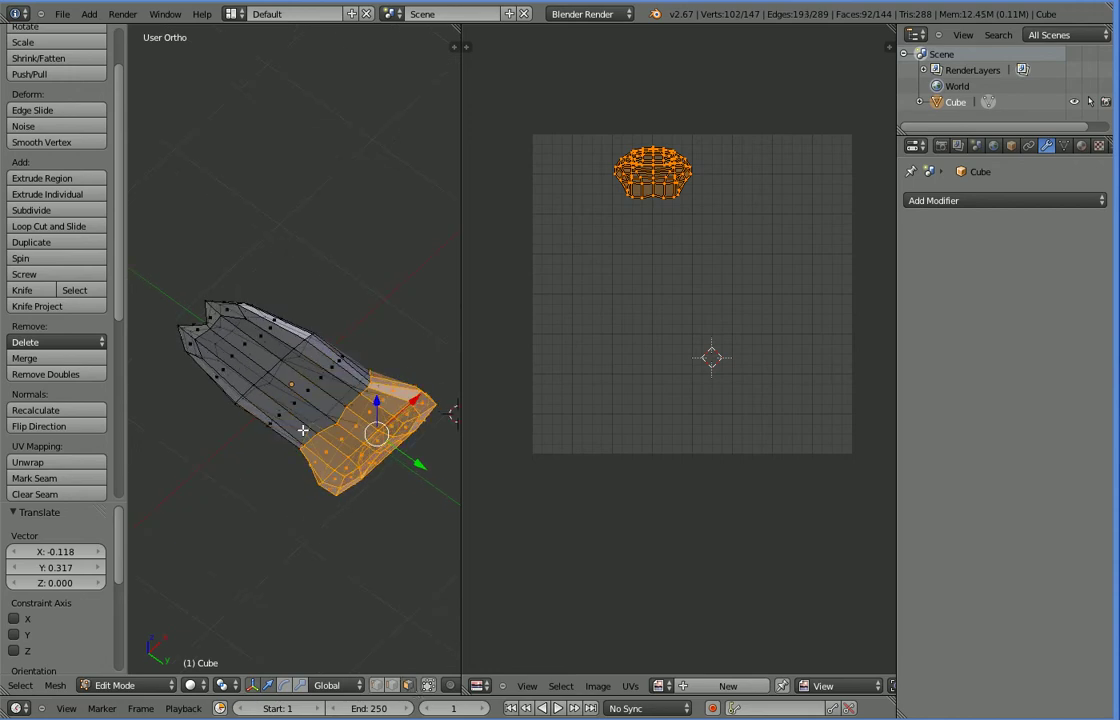
pyautogui.rightClick(318, 382)
pyautogui.moveTo(318, 382); pyautogui.dragTo(288, 450, button='middle')
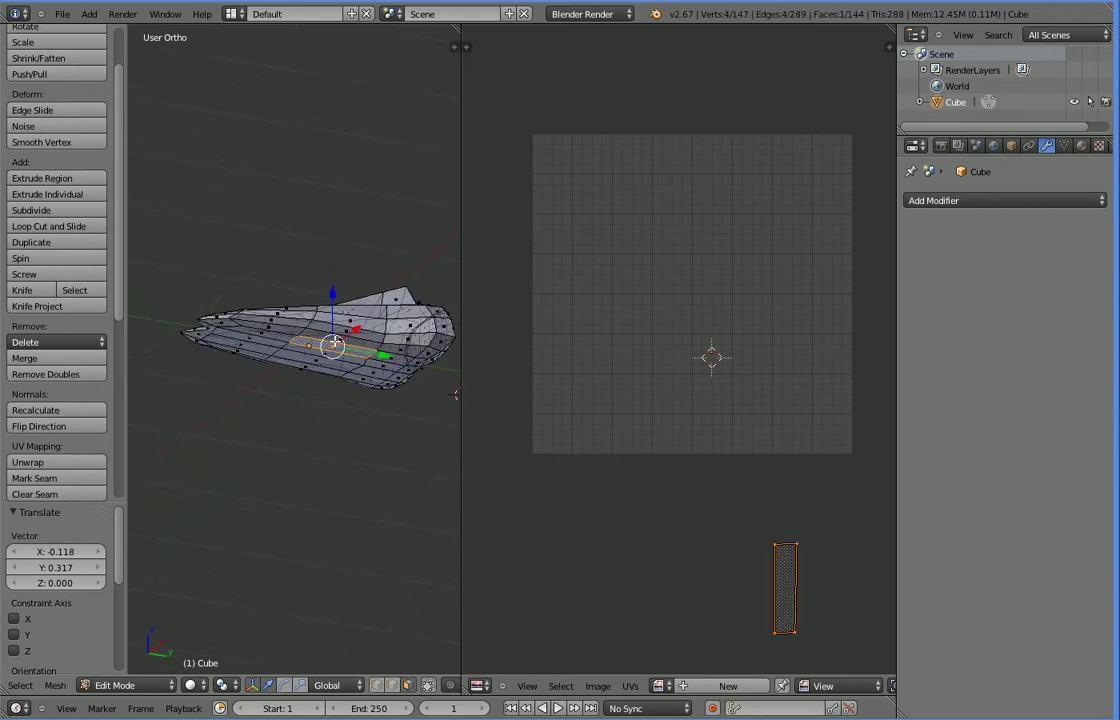
pyautogui.moveTo(283, 381); pyautogui.dragTo(373, 339, button='middle')
pyautogui.click(429, 686)
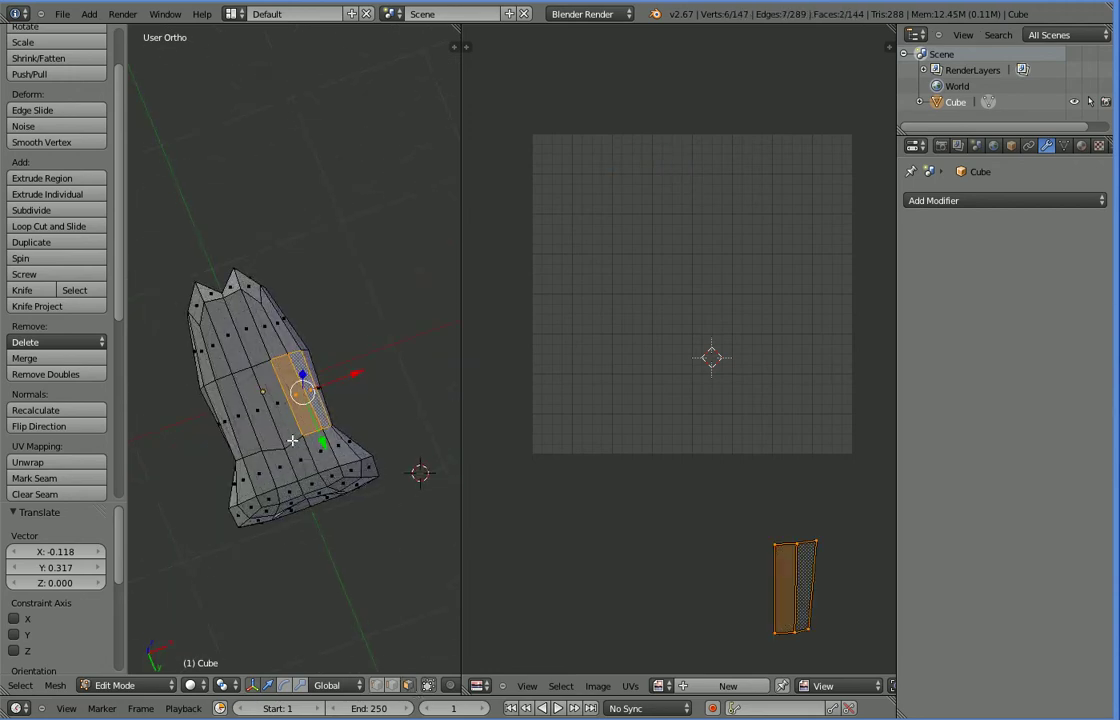
pyautogui.keyDown('shift'); pyautogui.rightClick(277, 407); pyautogui.keyUp('shift')
pyautogui.keyDown('shift'); pyautogui.rightClick(254, 416); pyautogui.keyUp('shift')
pyautogui.keyDown('shift'); pyautogui.rightClick(240, 419); pyautogui.keyUp('shift')
pyautogui.keyDown('shift'); pyautogui.rightClick(228, 421); pyautogui.keyUp('shift')
pyautogui.moveTo(228, 420); pyautogui.dragTo(370, 450, button='middle')
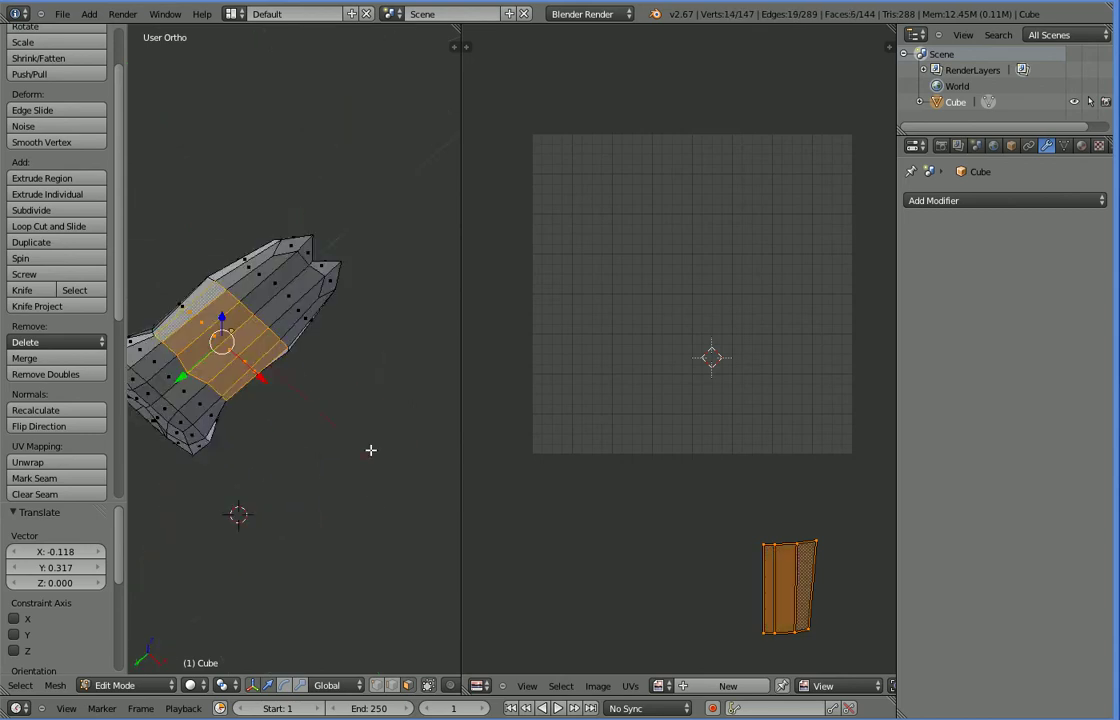
# Step: Add the forward underside faces and the faces beneath both nose prongs to the selection
pyautogui.keyDown('shift'); pyautogui.rightClick(262, 278); pyautogui.keyUp('shift')
pyautogui.keyDown('shift'); pyautogui.rightClick(256, 271); pyautogui.keyUp('shift')
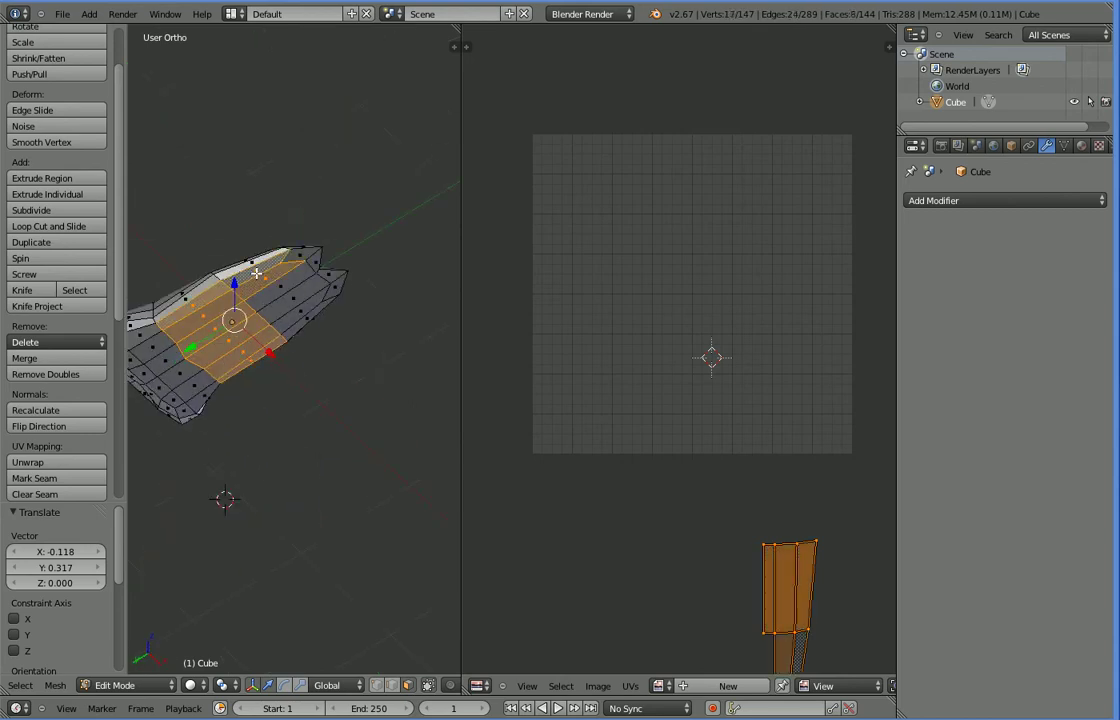
pyautogui.keyDown('shift'); pyautogui.rightClick(281, 288); pyautogui.keyUp('shift')
pyautogui.keyDown('shift'); pyautogui.rightClick(293, 300); pyautogui.keyUp('shift')
pyautogui.keyDown('shift'); pyautogui.rightClick(301, 313); pyautogui.keyUp('shift')
pyautogui.moveTo(306, 321); pyautogui.dragTo(214, 298, button='middle')
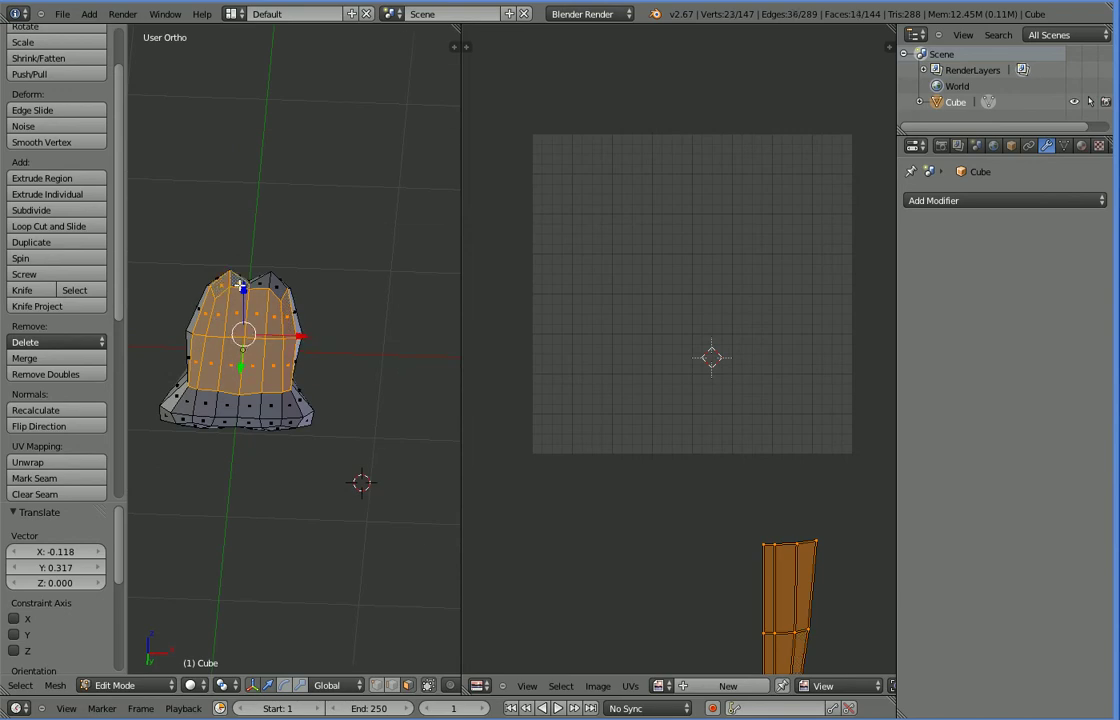
pyautogui.keyDown('shift'); pyautogui.rightClick(280, 288); pyautogui.keyUp('shift')
pyautogui.keyDown('shift'); pyautogui.rightClick(268, 286); pyautogui.keyUp('shift')
# Step: Add the remaining lower faces along both outer sides of the hull to the underside selection
pyautogui.moveTo(338, 333); pyautogui.dragTo(248, 346, button='middle')
pyautogui.keyDown('shift'); pyautogui.rightClick(274, 318); pyautogui.keyUp('shift')
pyautogui.keyDown('shift'); pyautogui.rightClick(307, 325); pyautogui.keyUp('shift')
pyautogui.moveTo(307, 325); pyautogui.dragTo(316, 368, button='middle')
pyautogui.keyDown('shift'); pyautogui.rightClick(262, 293); pyautogui.keyUp('shift')
pyautogui.keyDown('shift'); pyautogui.rightClick(221, 297); pyautogui.keyUp('shift')
pyautogui.moveTo(185, 352)
pyautogui.mouseDown(button='middle')
pyautogui.moveTo(254, 276)
pyautogui.moveTo(180, 512)
pyautogui.moveTo(215, 403)
pyautogui.moveTo(200, 357)
pyautogui.mouseUp(button='middle')
pyautogui.keyDown('shift'); pyautogui.rightClick(190, 268); pyautogui.keyUp('shift')
pyautogui.keyDown('shift'); pyautogui.rightClick(190, 268); pyautogui.keyUp('shift')
# Step: Unwrap the selected underside faces with Project From View from a front view tilted to show the hull from below
pyautogui.press('KP_1')
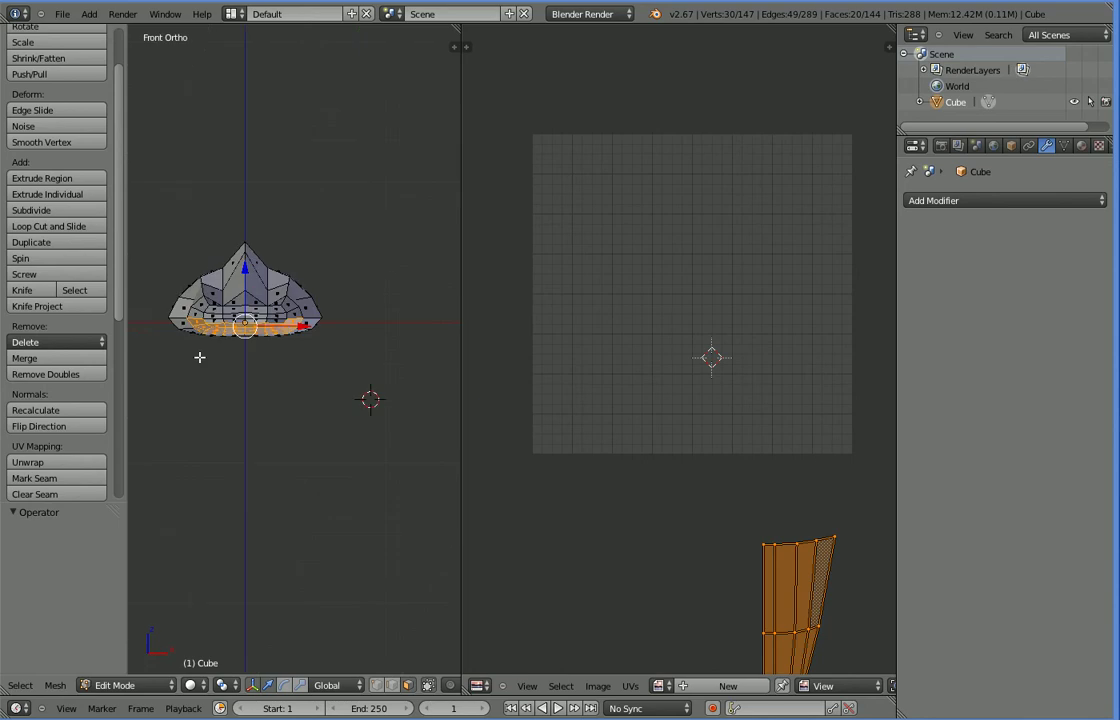
pyautogui.press('KP_2')
pyautogui.press('KP_2')
pyautogui.press('KP_2')
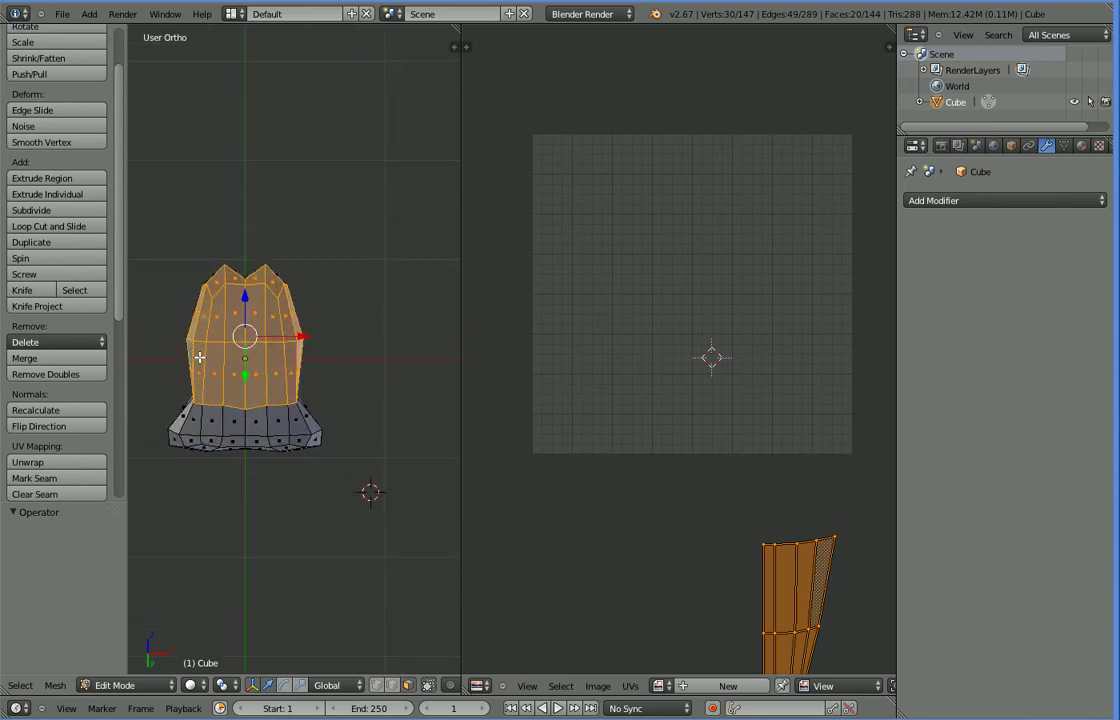
pyautogui.press('KP_8')
pyautogui.press('KP_8')
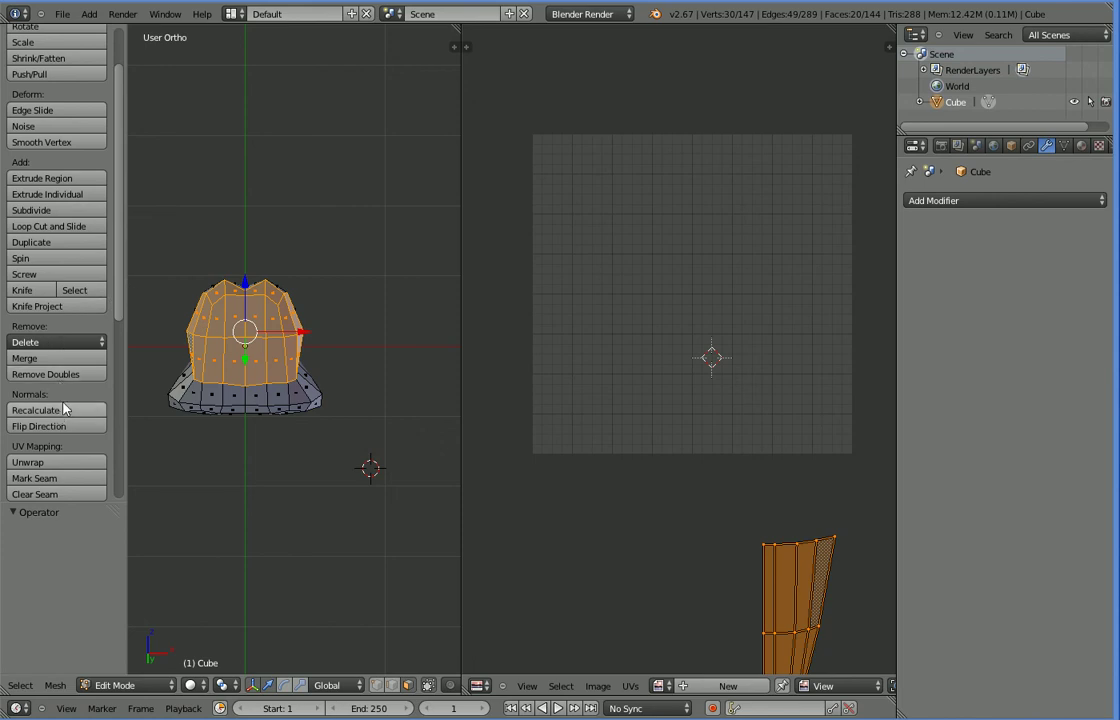
pyautogui.click(62, 463)
pyautogui.click(80, 461)
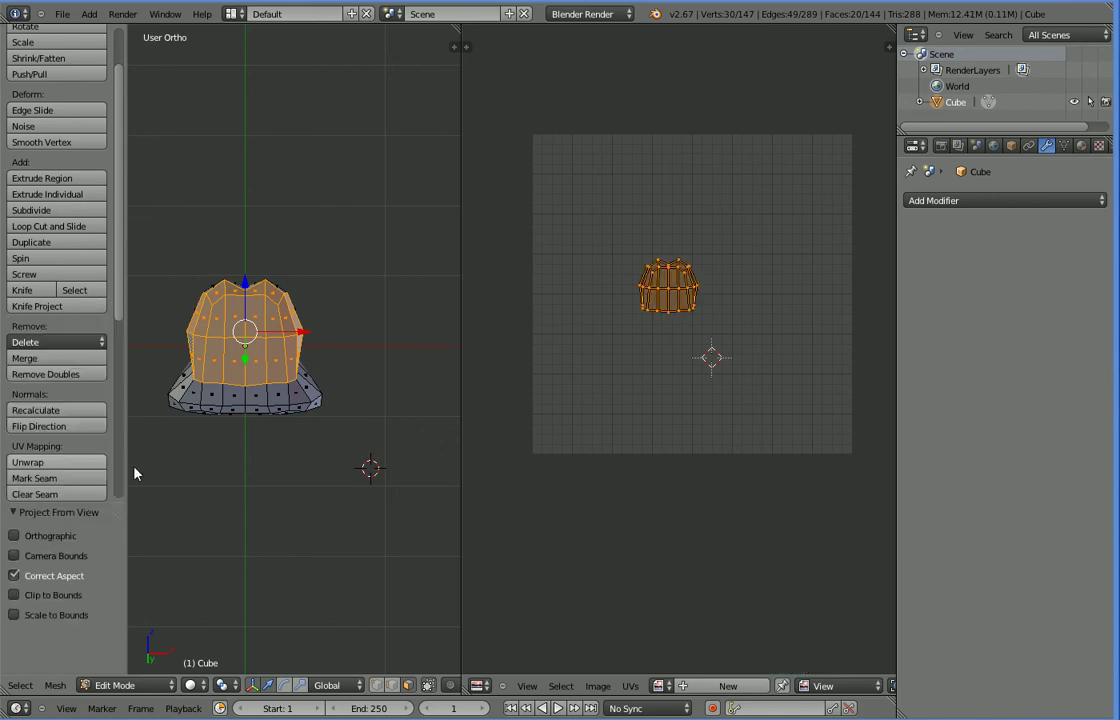
# Step: Move the underside's UV island directly below the rear section's island and enlarge it to about the same width, with a final scale of 1.109
pyautogui.press('g')
pyautogui.click(675, 292)
pyautogui.press('s')
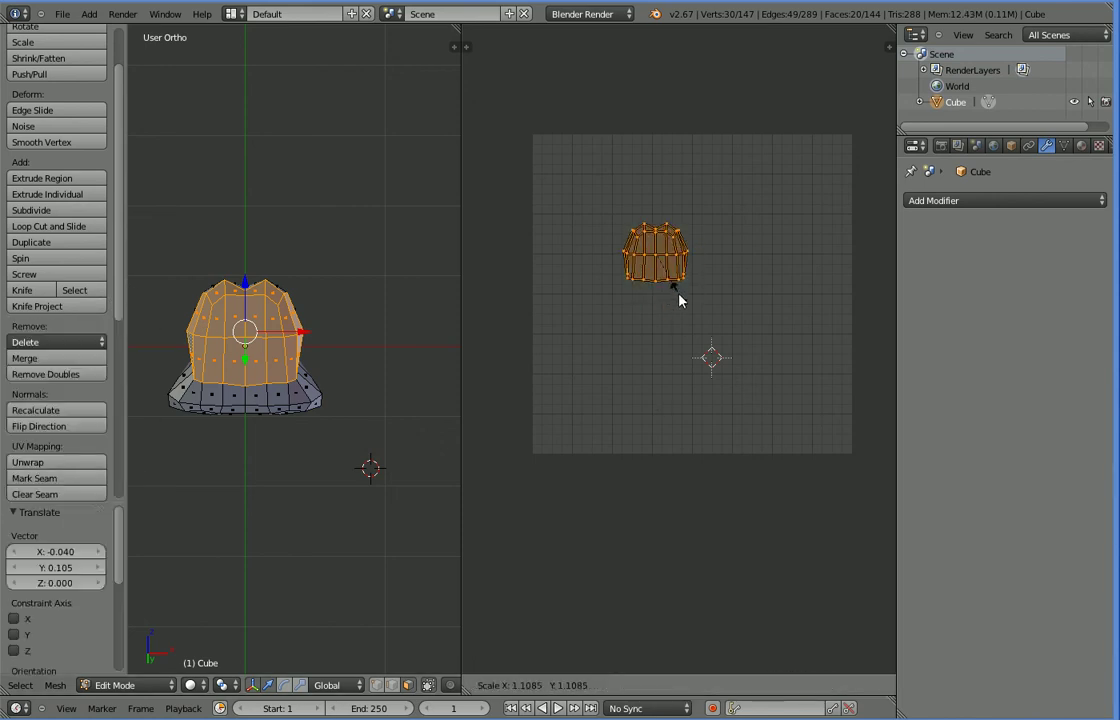
pyautogui.click(683, 305)
pyautogui.press('g')
pyautogui.click(680, 305)
pyautogui.press('s')
pyautogui.click(680, 310)
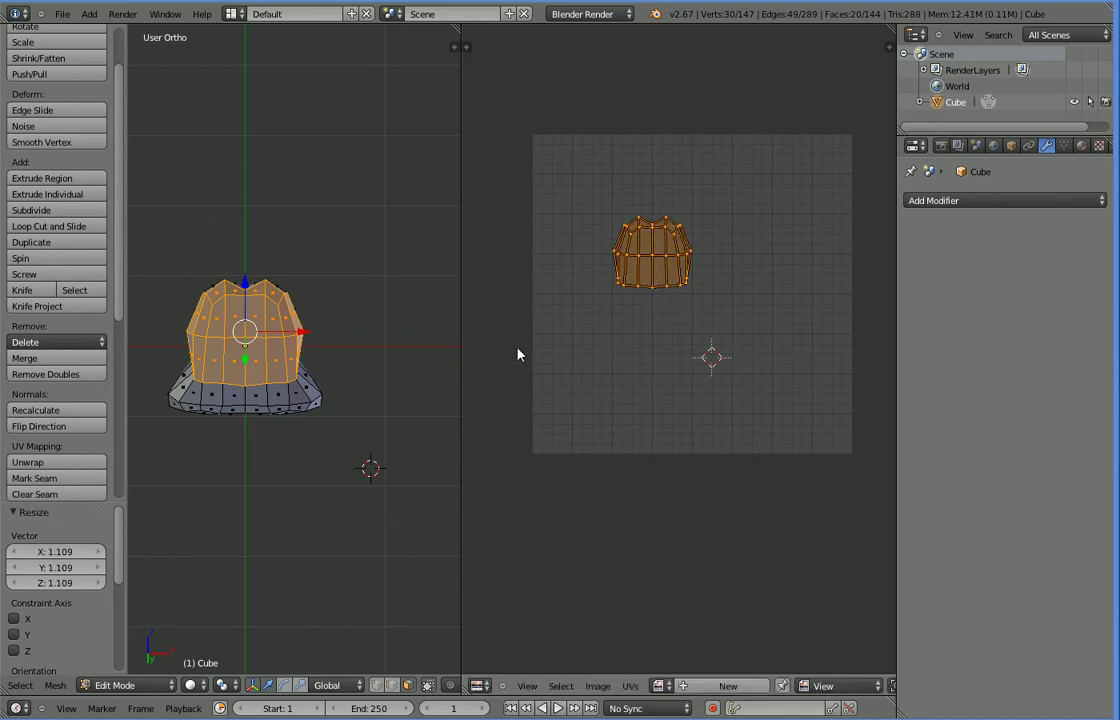
# Step: Select the whole mesh to show all UV islands and save over ShipCore2x1a.blend
pyautogui.moveTo(383, 372)
pyautogui.mouseDown(button='middle')
pyautogui.moveTo(432, 400)
pyautogui.moveTo(370, 390)
pyautogui.mouseUp(button='middle')
pyautogui.press('a')
pyautogui.press('a')
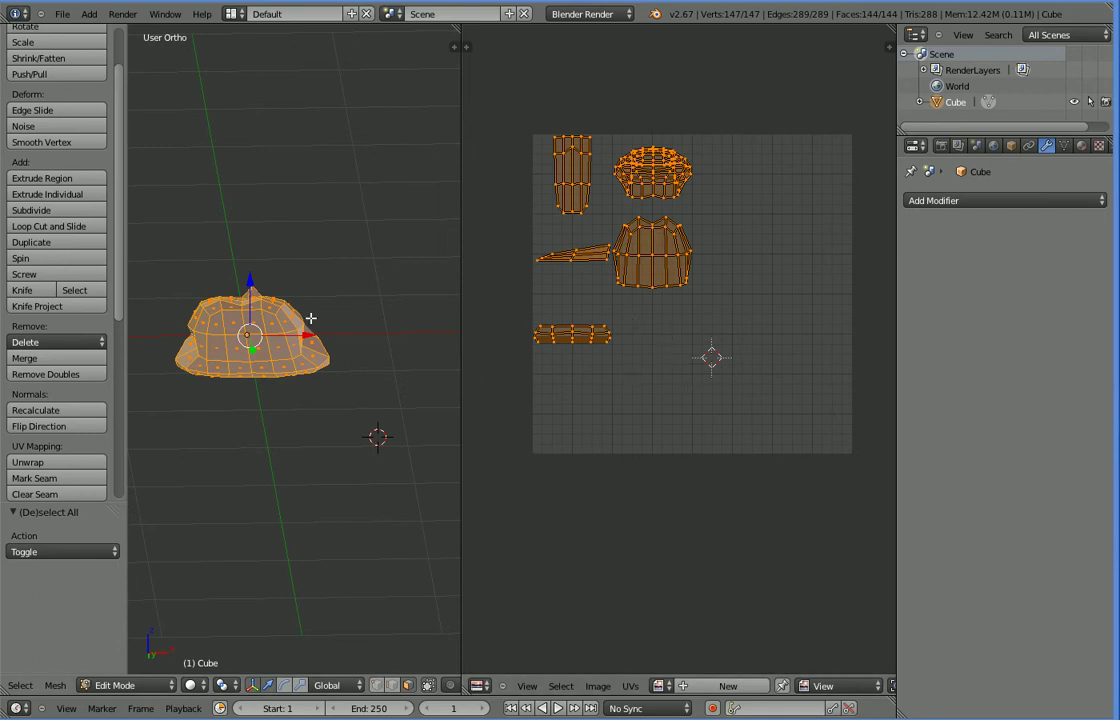
pyautogui.hotkey('ctrl', 's')
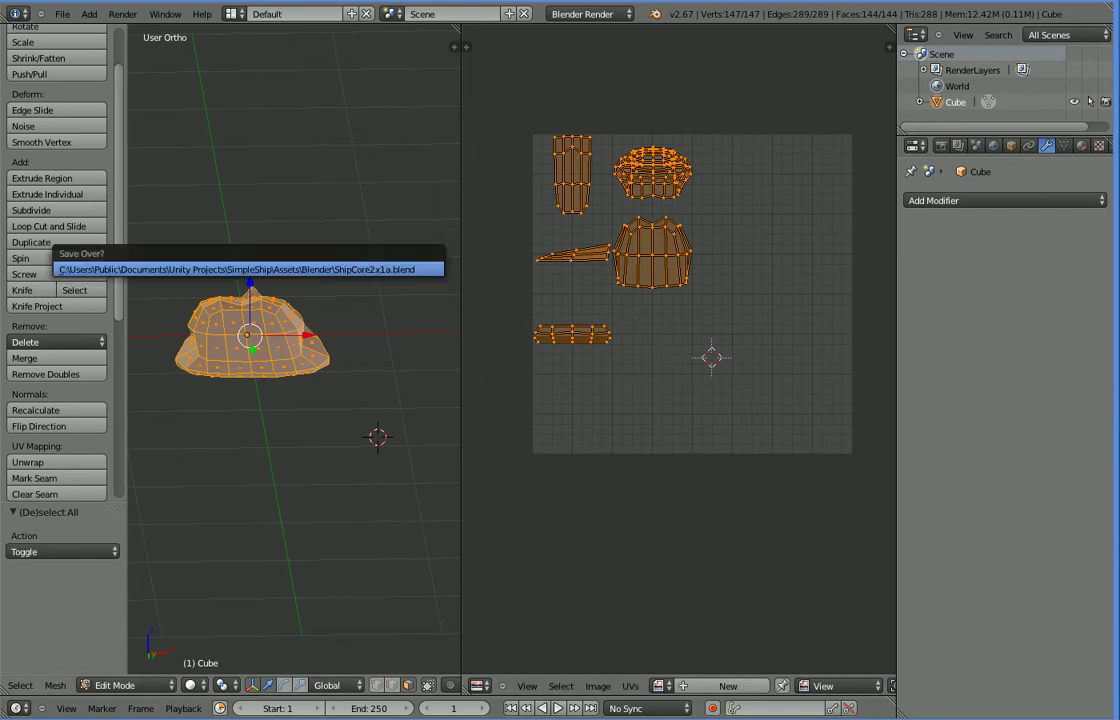
# Step: Export the UV layout as a 1024 x 1024 PNG image over the existing ShipCore2x1aUVLayout.png
pyautogui.click(630, 686)
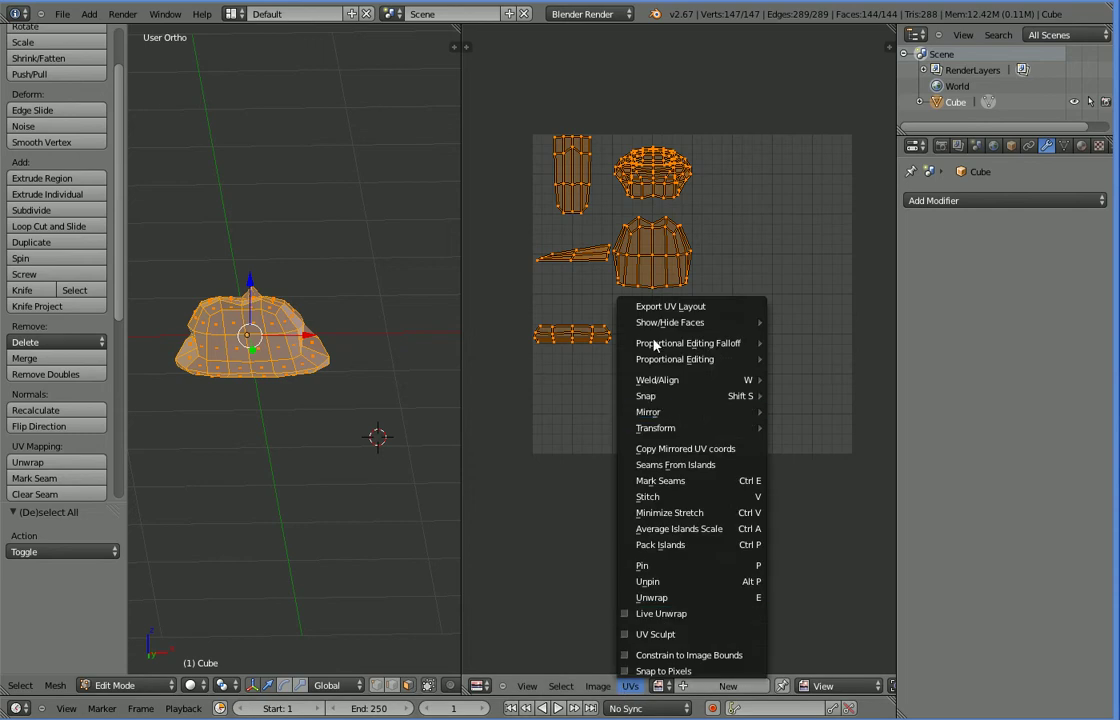
pyautogui.click(668, 306)
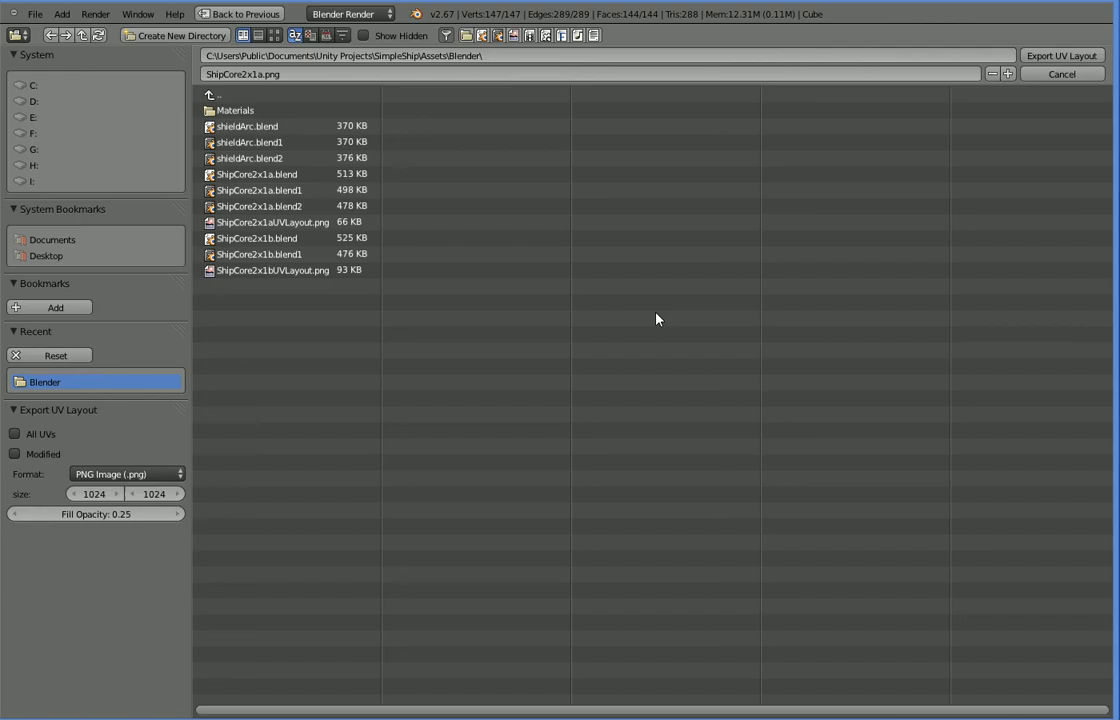
pyautogui.click(299, 224)
pyautogui.click(299, 224)
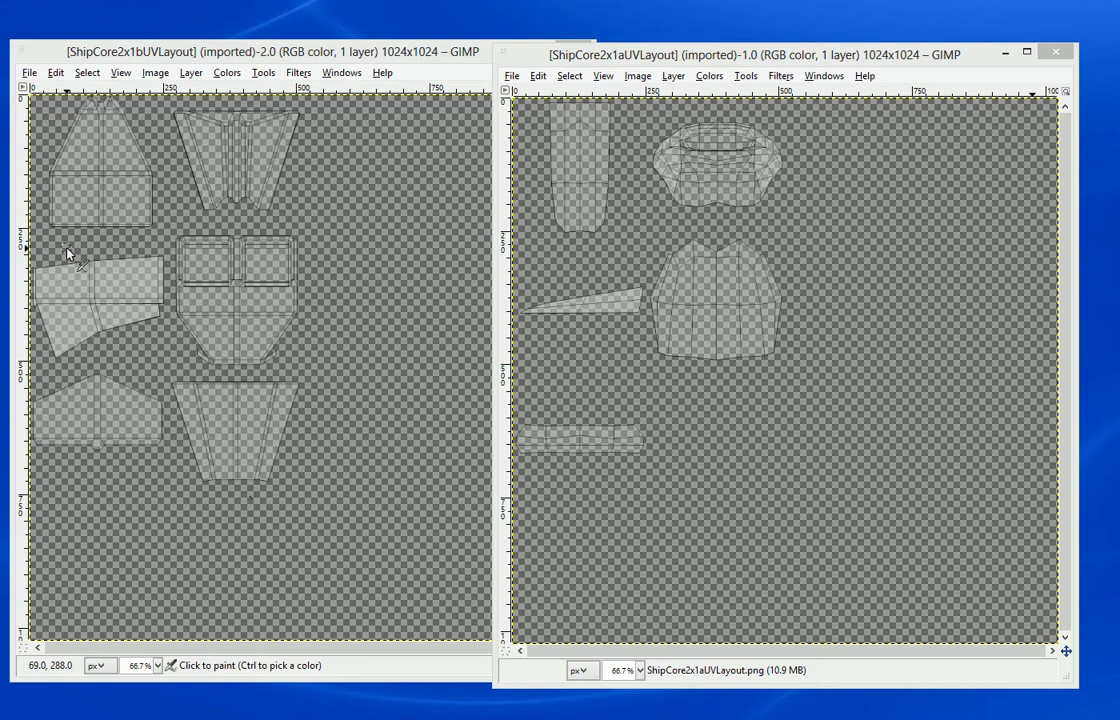
# Step: In GIMP, undo a test brush stroke on the ShipCore2x1aUVLayout image and add a new 1024 x 1024 px layer to it
pyautogui.moveTo(825, 208)
pyautogui.mouseDown()
pyautogui.moveTo(837, 362)
pyautogui.moveTo(949, 240)
pyautogui.mouseUp()
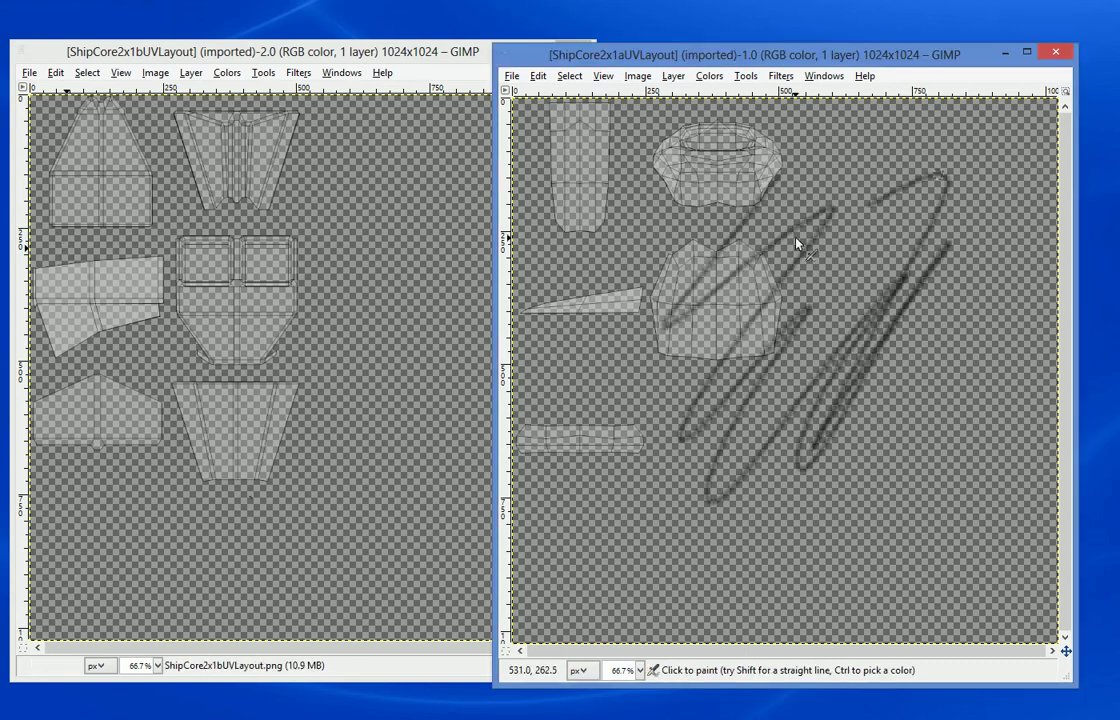
pyautogui.hotkey('ctrl', 'z')
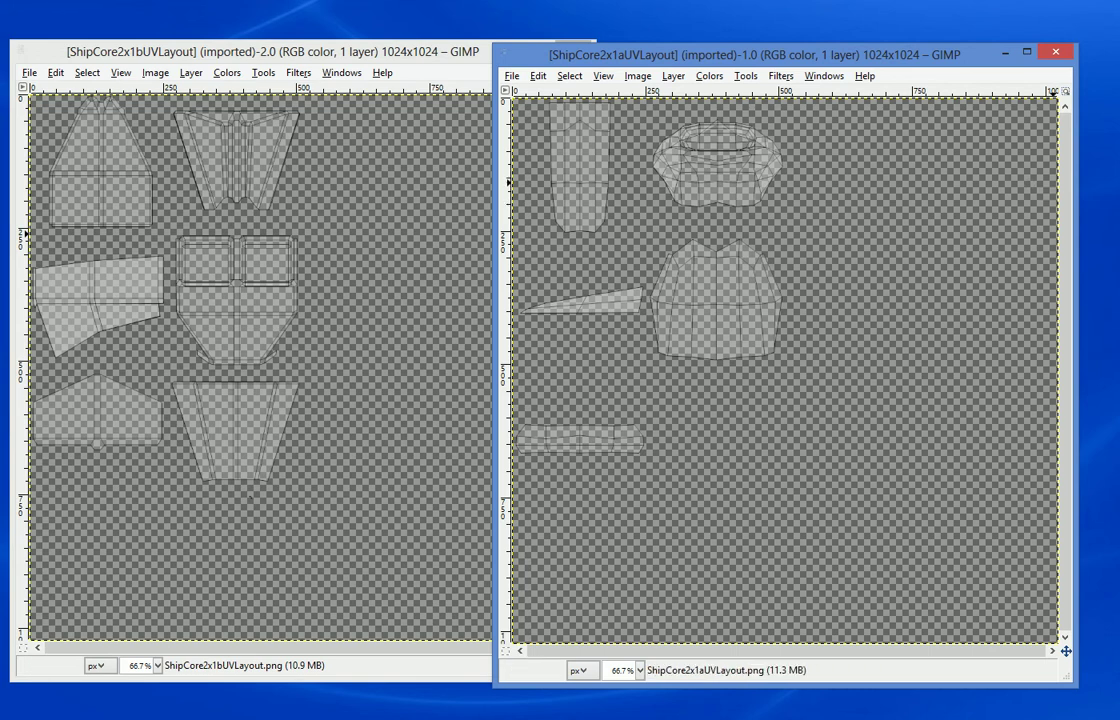
pyautogui.hotkey('ctrl', 'shift', 'n')
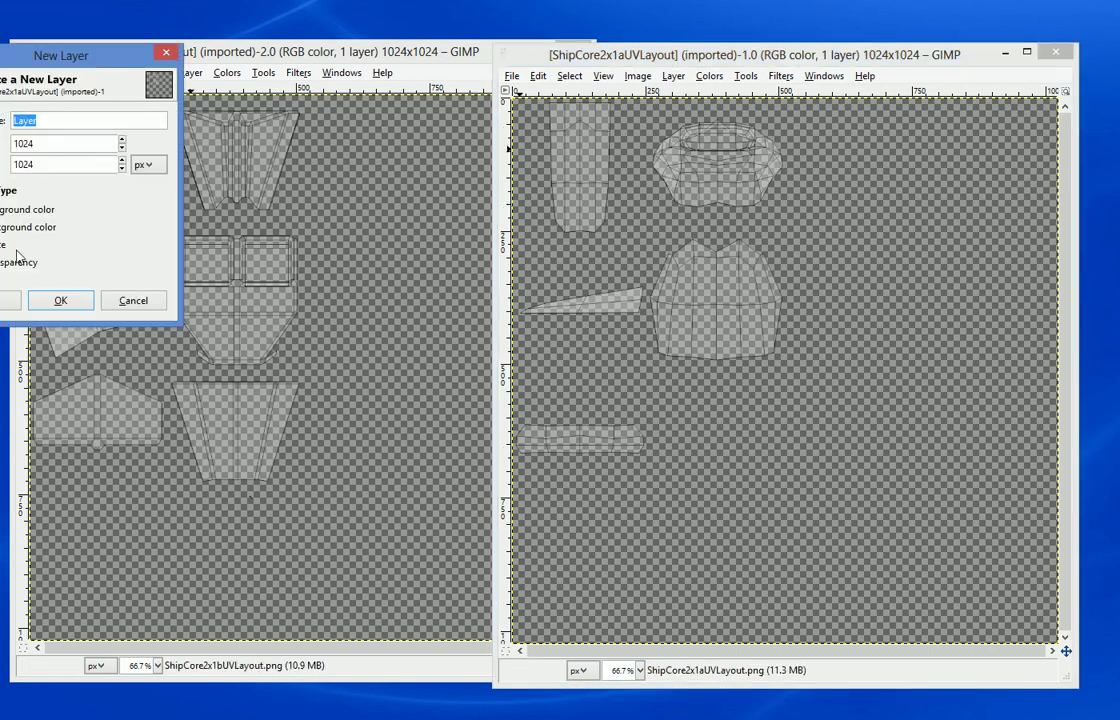
pyautogui.click(68, 306)
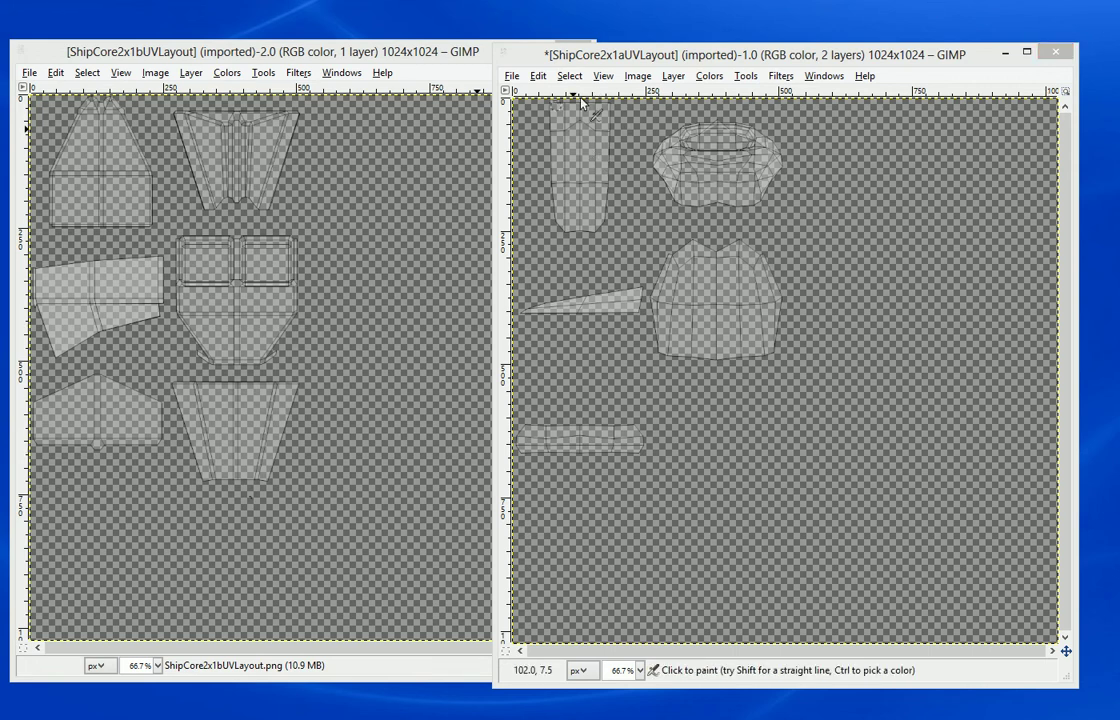
# Step: Reposition the ShipCore2x1aUVLayout image window and the toolbox window on the desktop
pyautogui.moveTo(716, 60); pyautogui.dragTo(736, 58)
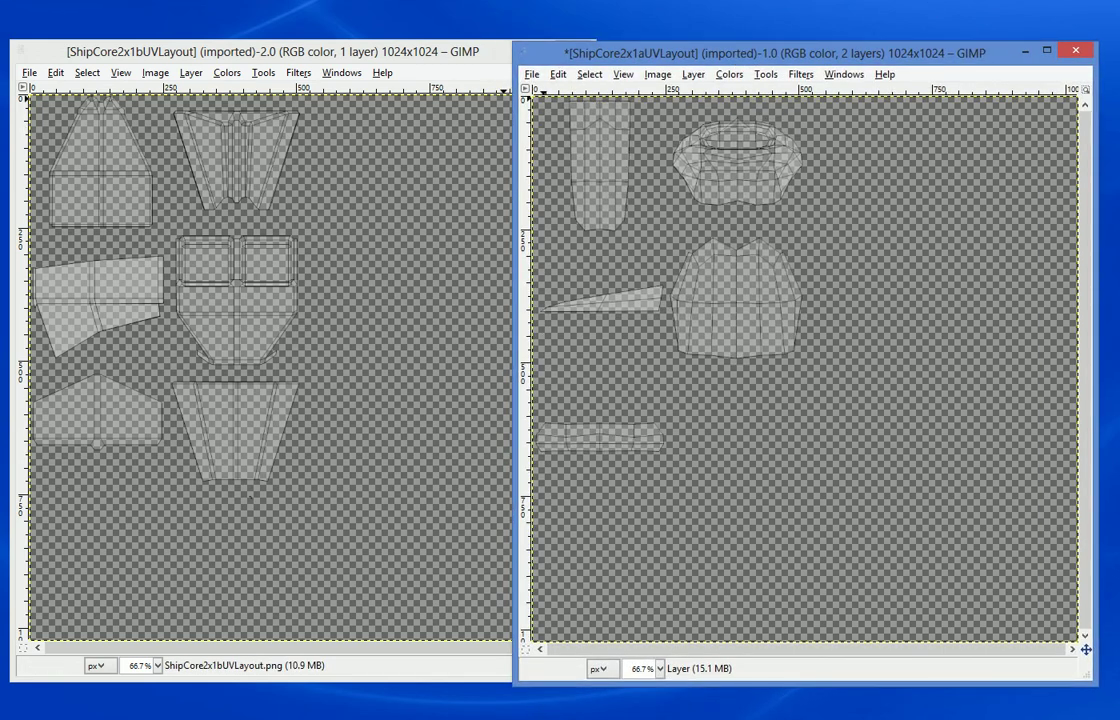
pyautogui.moveTo(0, 47); pyautogui.dragTo(0, 20)
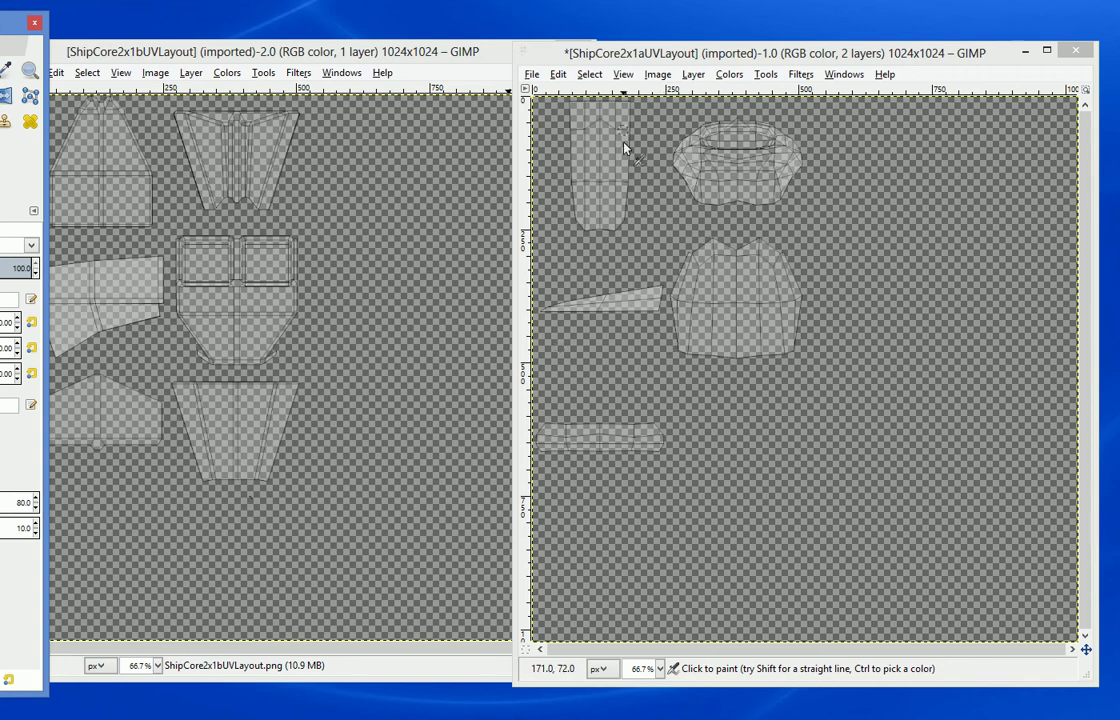
pyautogui.moveTo(0, 22); pyautogui.dragTo(2, 0)
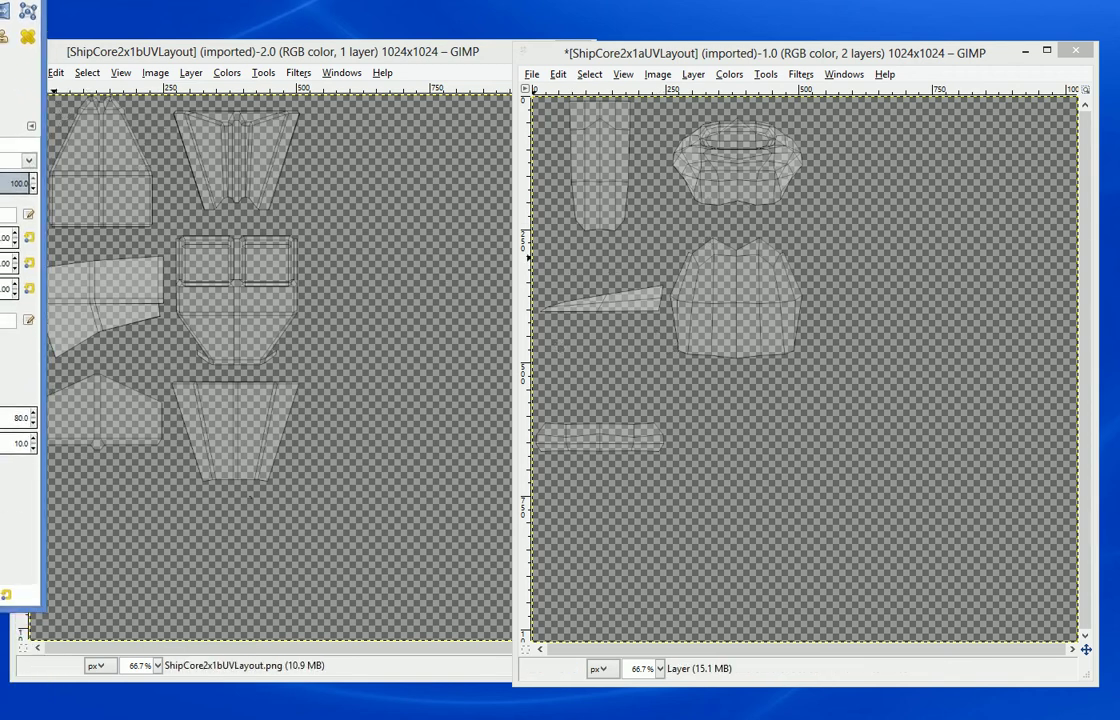
# Step: Fill the new layer of the ShipCore2x1aUVLayout image with the recessed pattern using Bucket Fill
pyautogui.hotkey('shift', 'b')
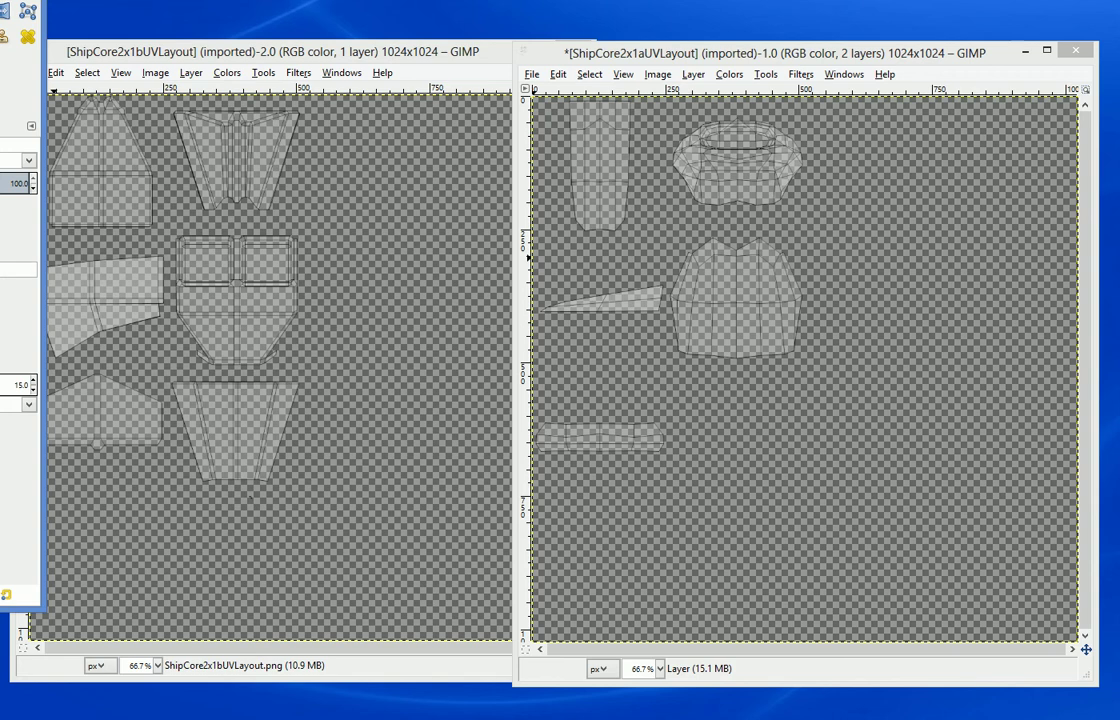
pyautogui.moveTo(0, 0); pyautogui.dragTo(85, 8)
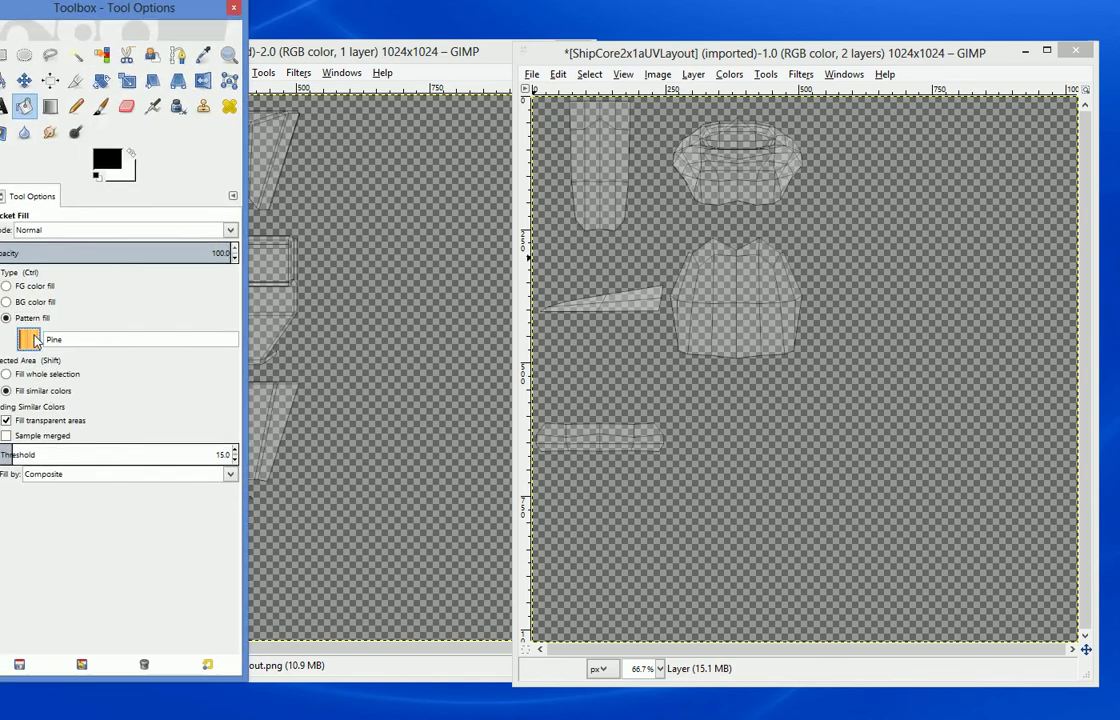
pyautogui.click(34, 339)
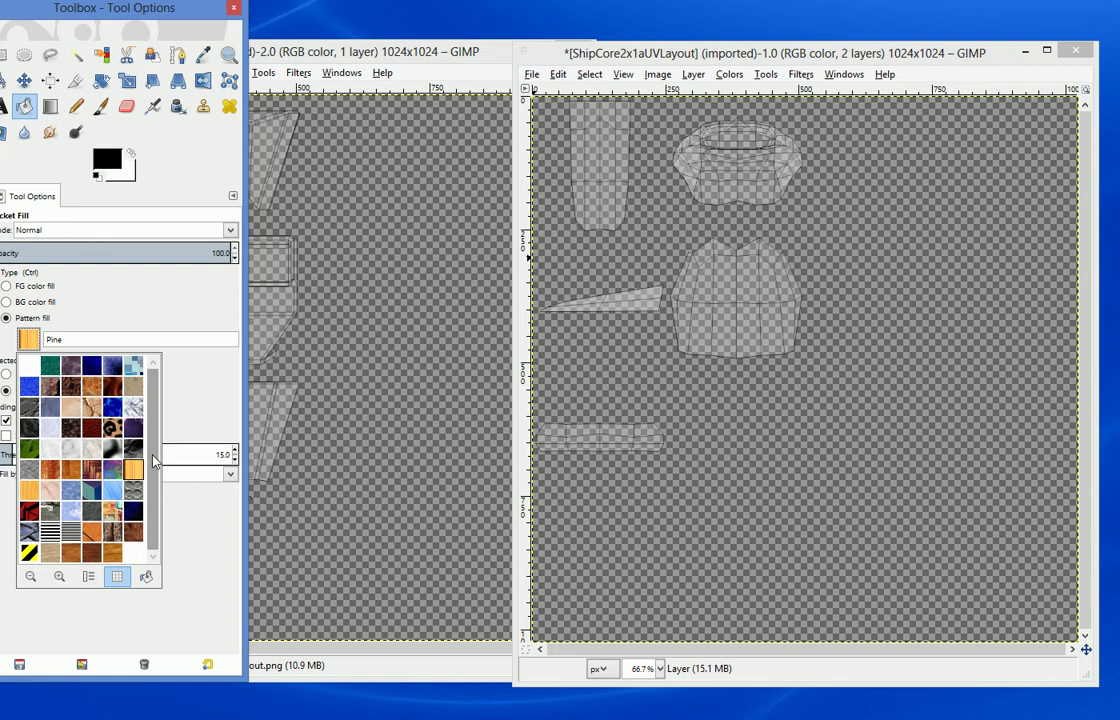
pyautogui.click(138, 497)
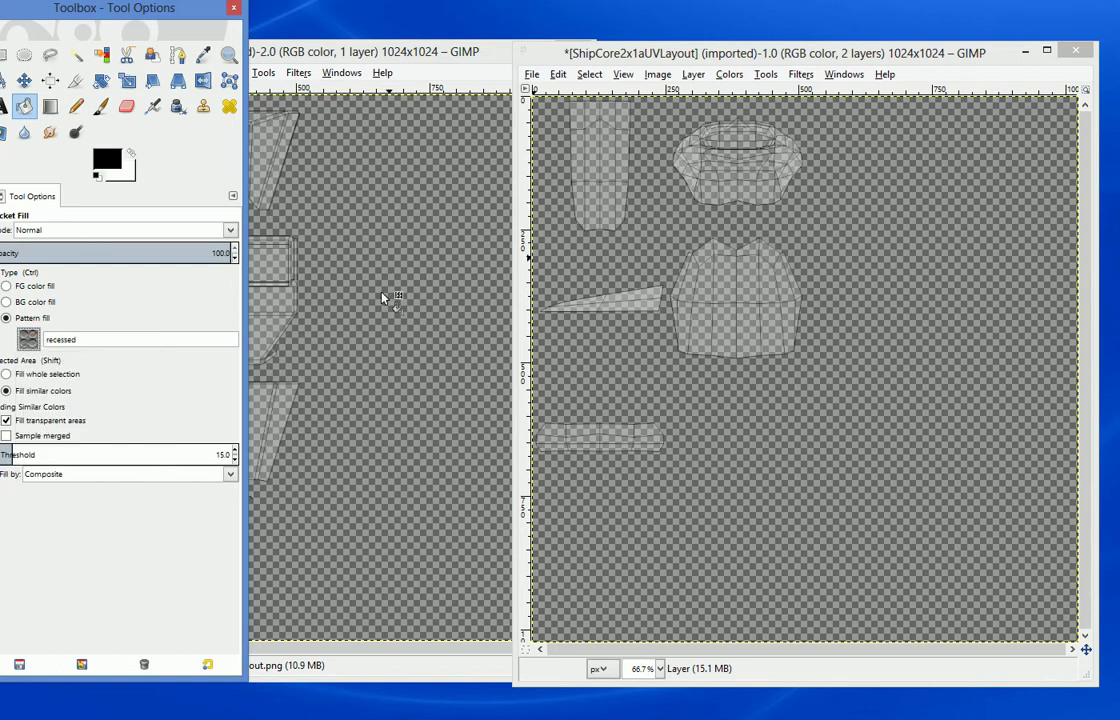
pyautogui.moveTo(122, 9); pyautogui.dragTo(0, 14)
pyautogui.click(822, 417)
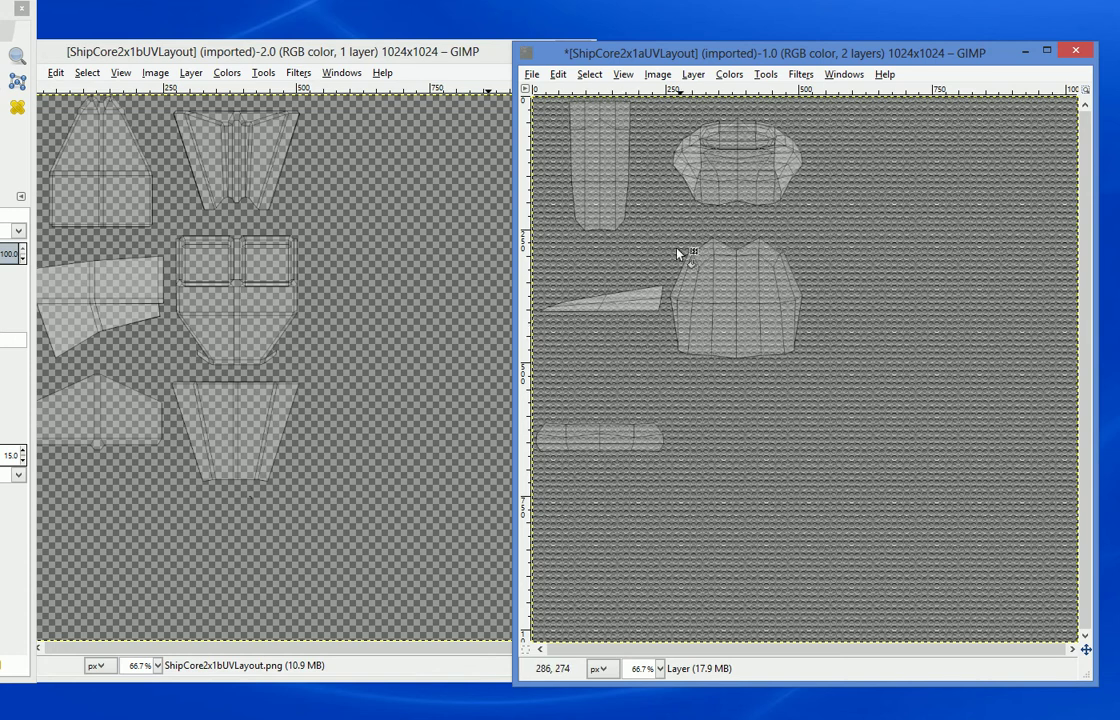
# Step: Add a new 1024 x 1024 px layer to the ShipCore2x1bUVLayout image and fill it with the recessed pattern
pyautogui.click(360, 253)
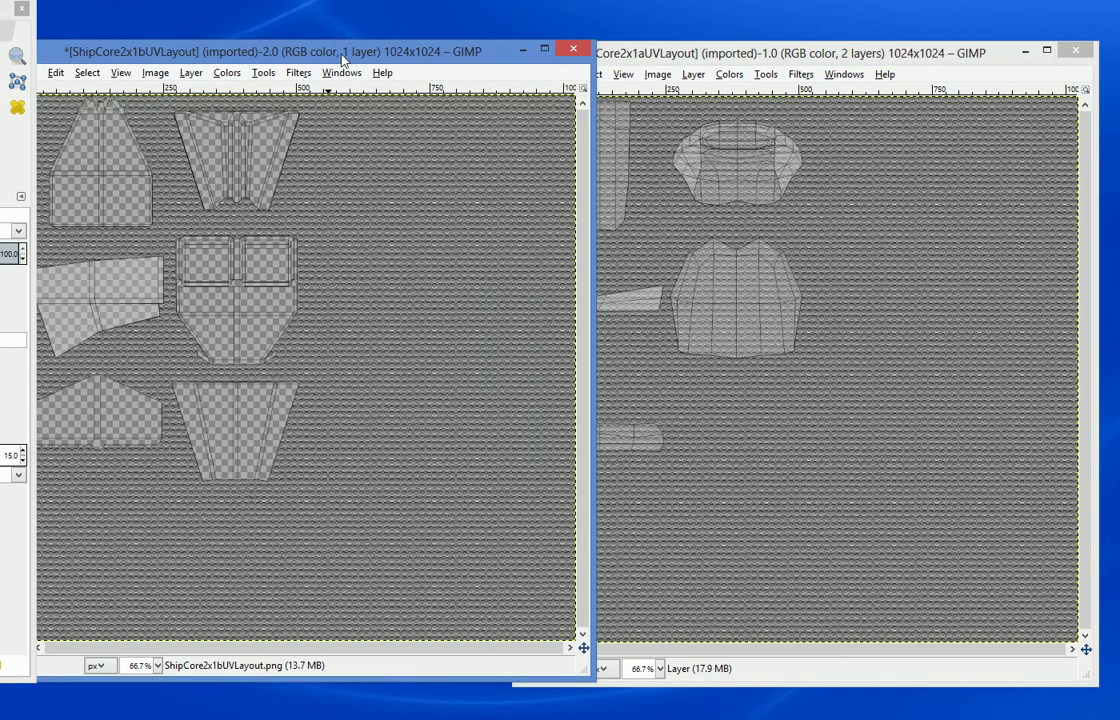
pyautogui.hotkey('ctrl', 'z')
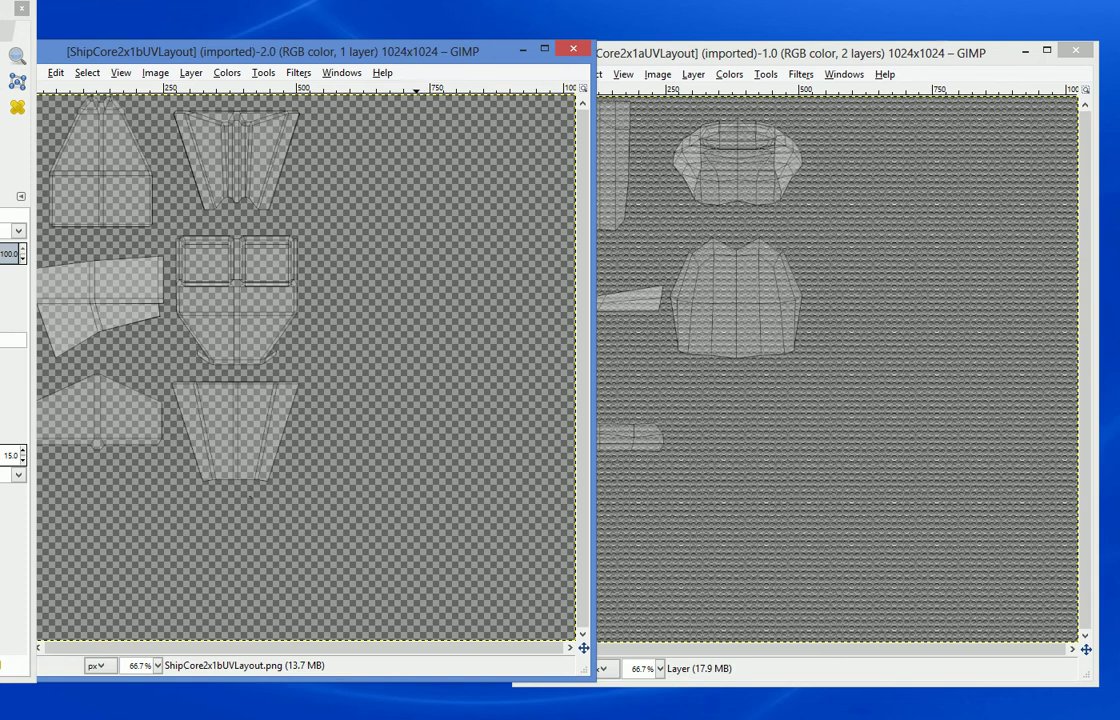
pyautogui.hotkey('ctrl', 'shift', 'n')
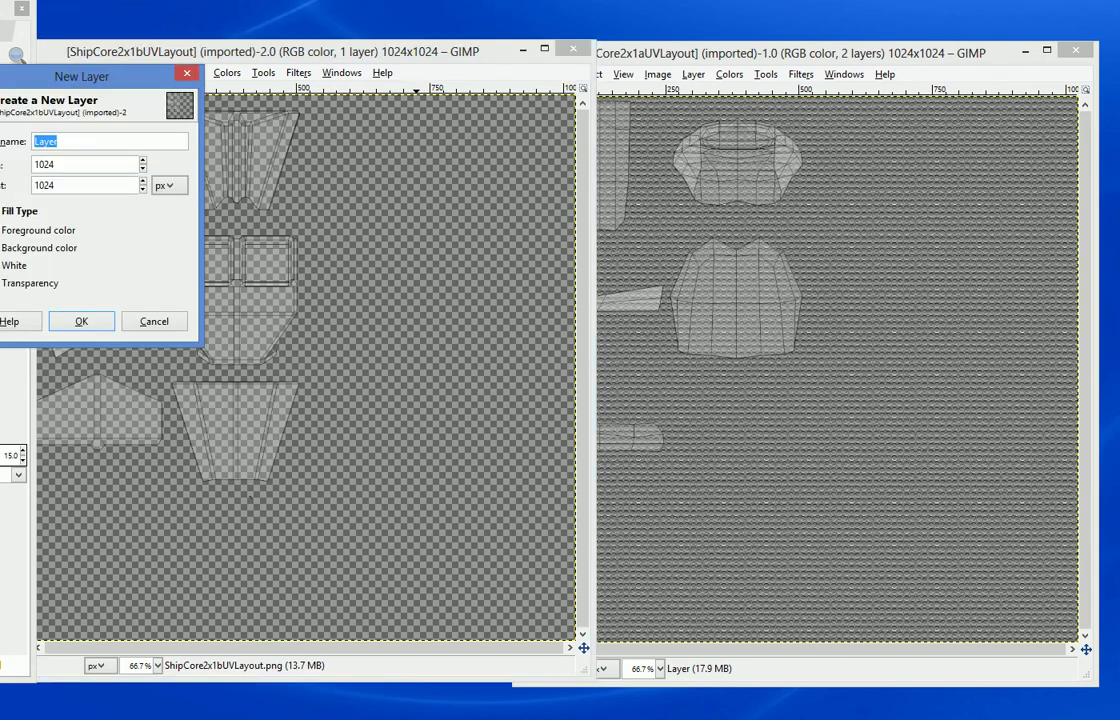
pyautogui.click(80, 320)
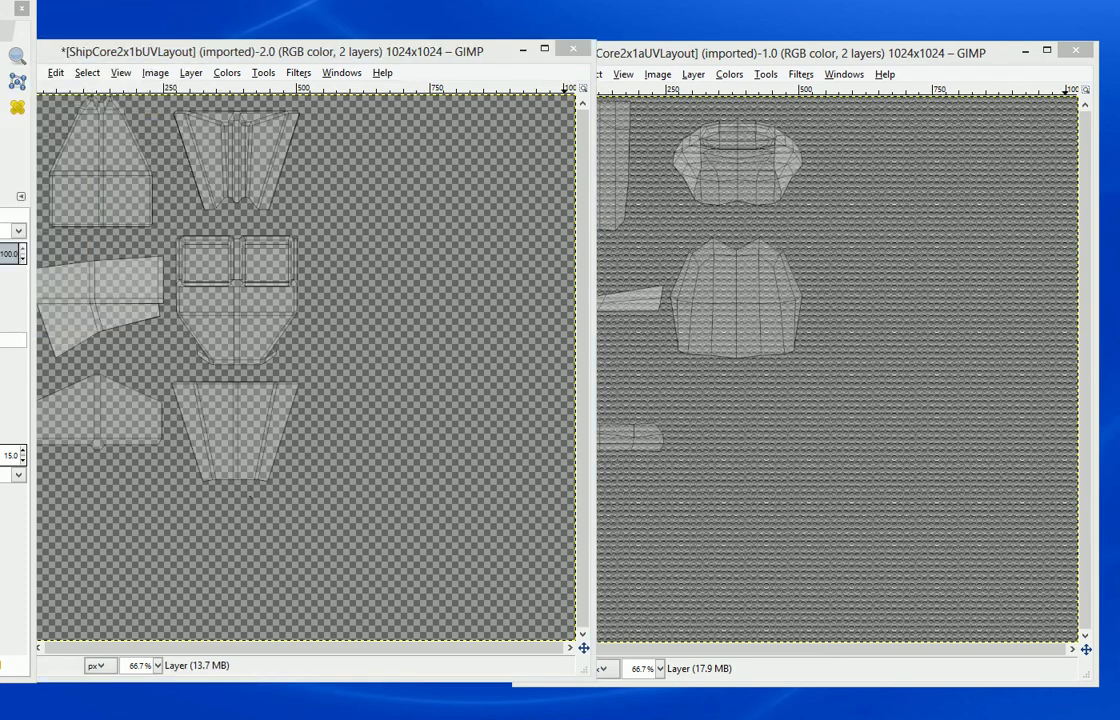
pyautogui.click(352, 256)
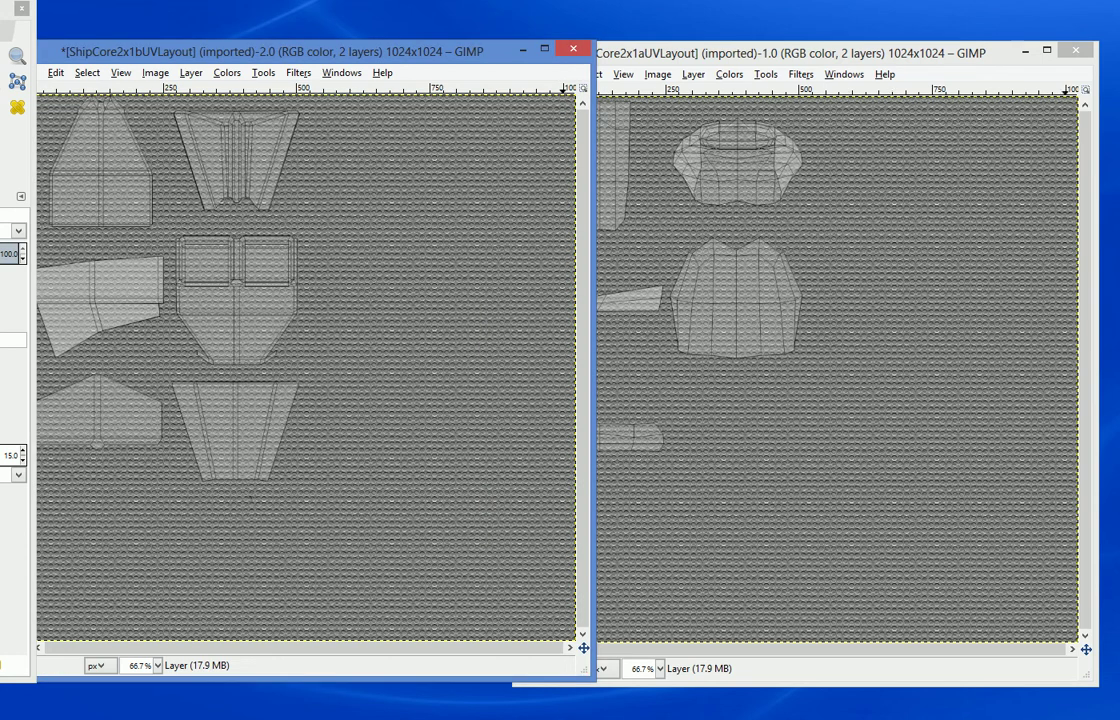
# Step: Export the pattern-filled ShipCore2x1aUVLayout image as ShipCore2x1aBaseTex.png in the Blender assets folder
pyautogui.click(862, 58)
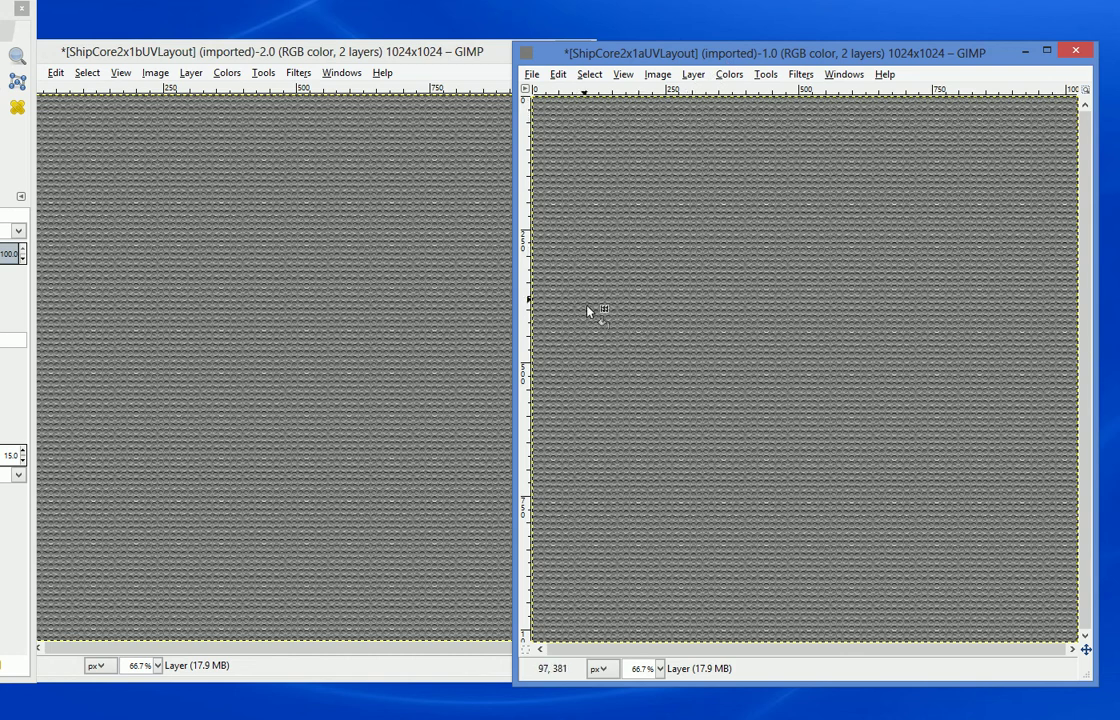
pyautogui.hotkey('ctrl', 'shift', 'e')
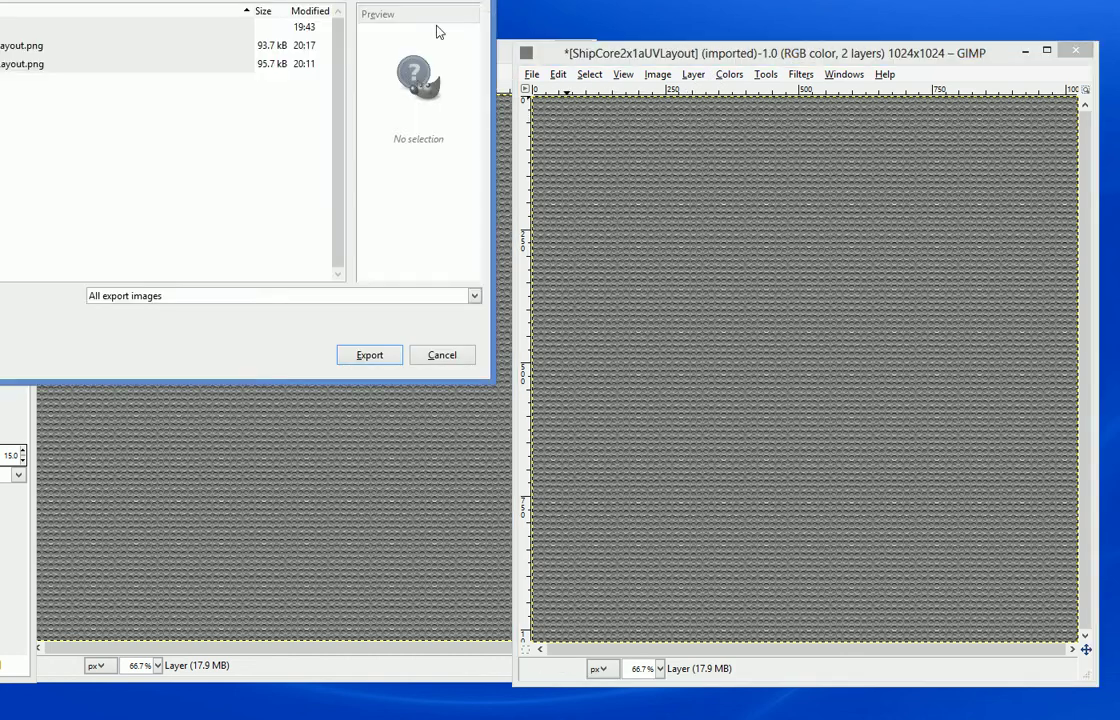
pyautogui.moveTo(331, 0); pyautogui.dragTo(497, 94)
pyautogui.click(136, 116)
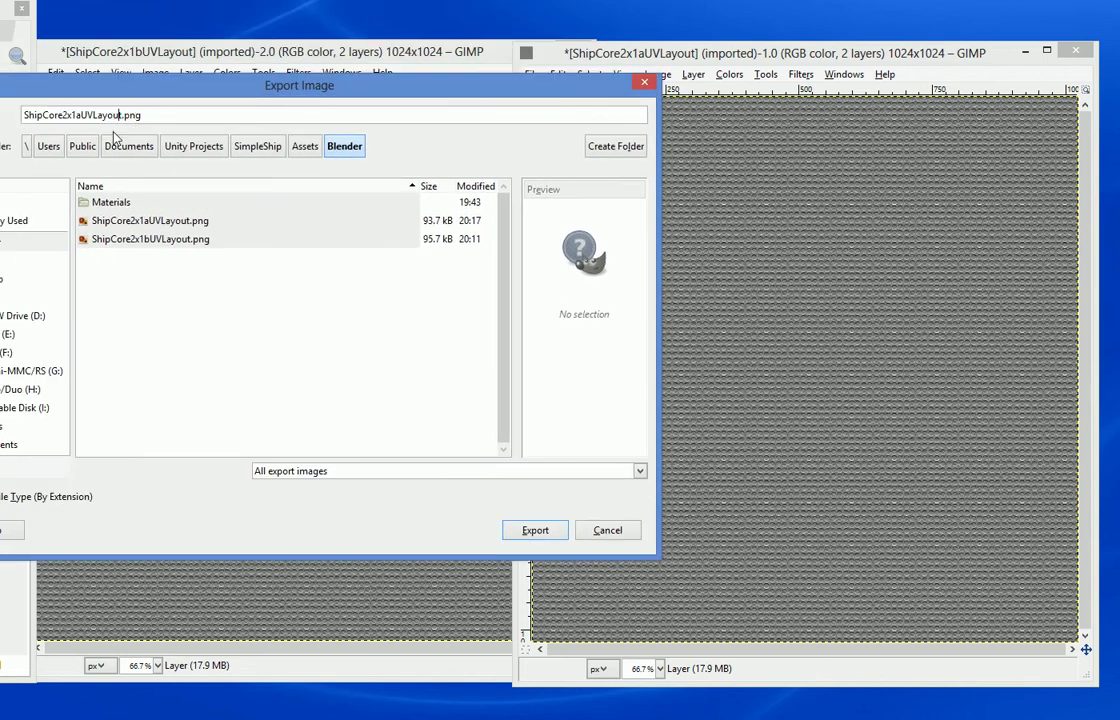
pyautogui.press('BackSpace')
pyautogui.press('BackSpace')
pyautogui.press('BackSpace')
pyautogui.press('BackSpace')
pyautogui.press('BackSpace')
pyautogui.press('BackSpace')
pyautogui.press('BackSpace')
pyautogui.press('BackSpace')
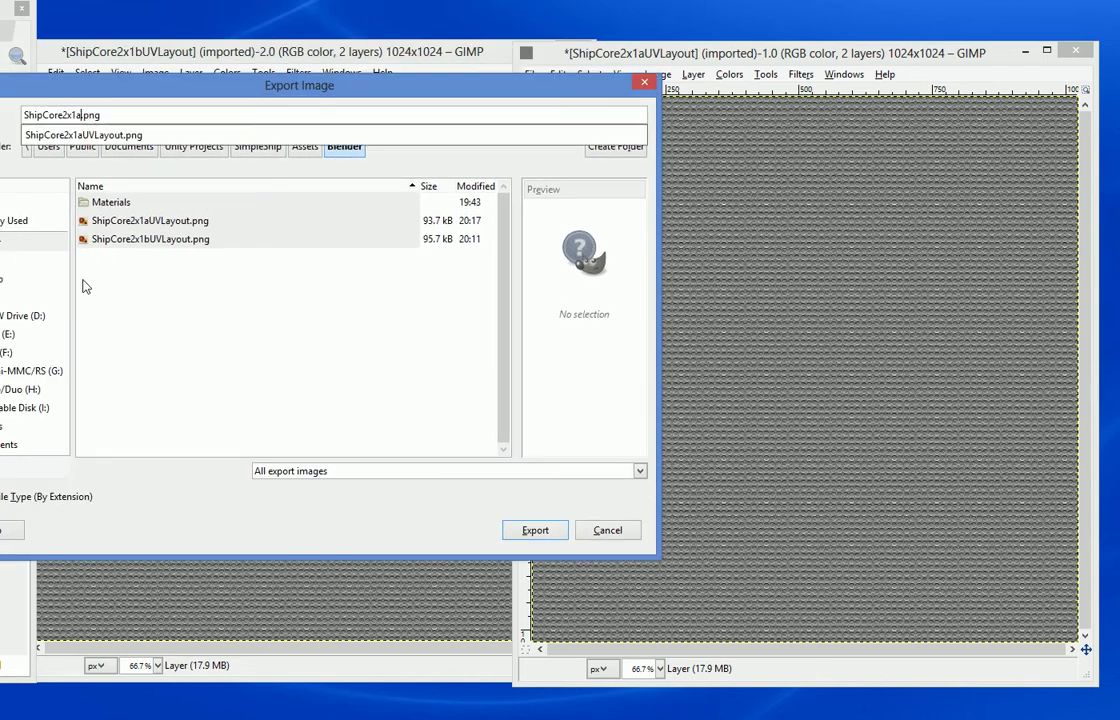
pyautogui.write('BaseTex')
pyautogui.press('Return')
pyautogui.press('Return')
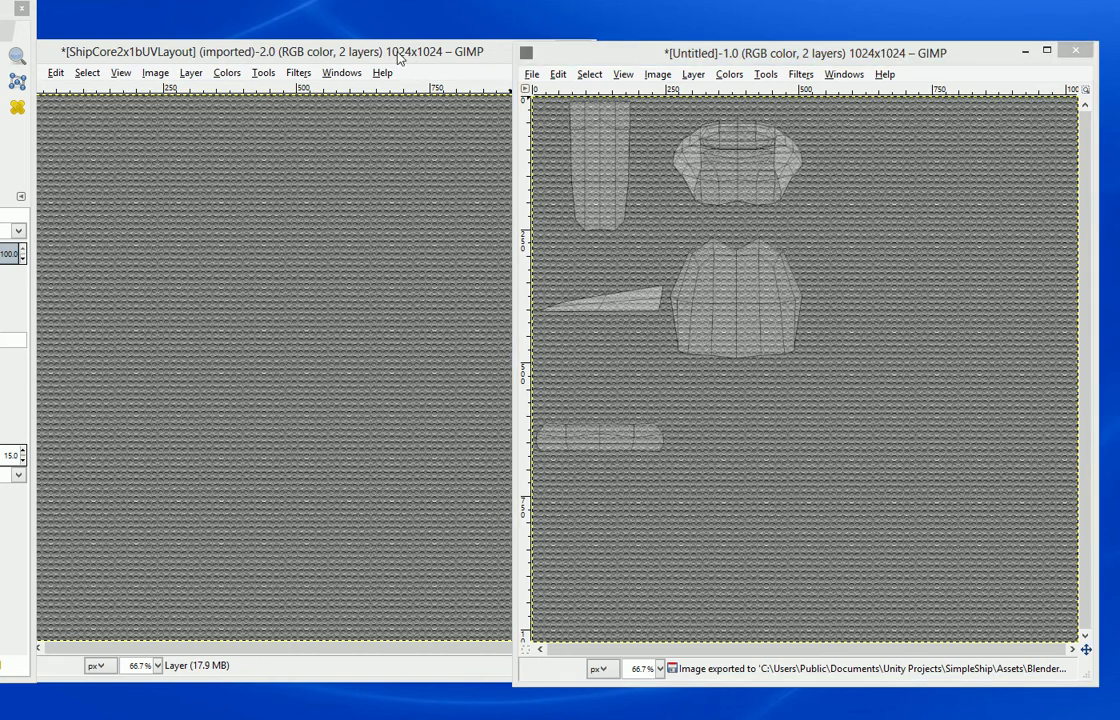
# Step: Add a third layer to the image used for the ShipCore2x1a base texture
pyautogui.click(351, 53)
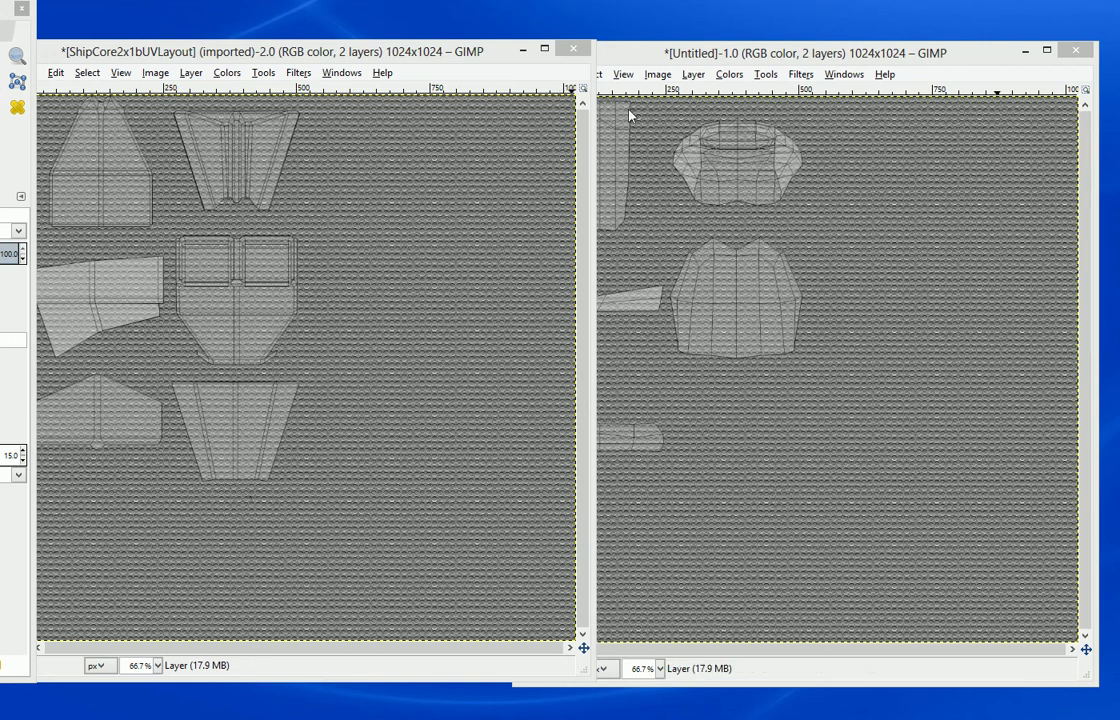
pyautogui.click(712, 55)
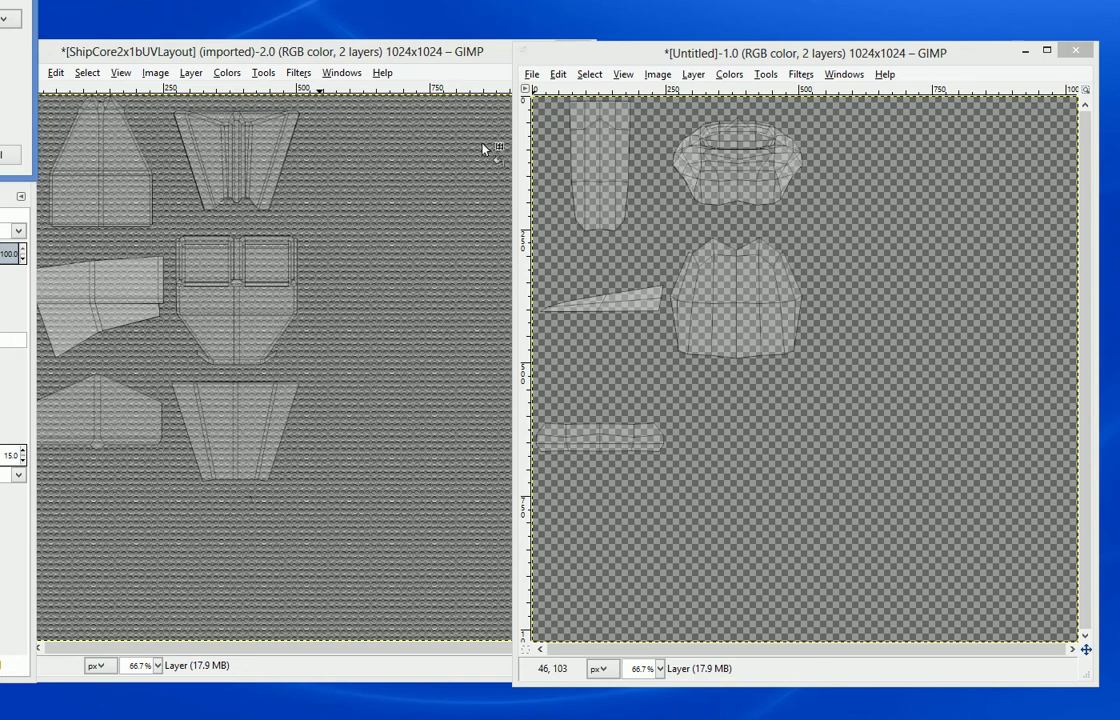
pyautogui.hotkey('ctrl', 'shift', 'n')
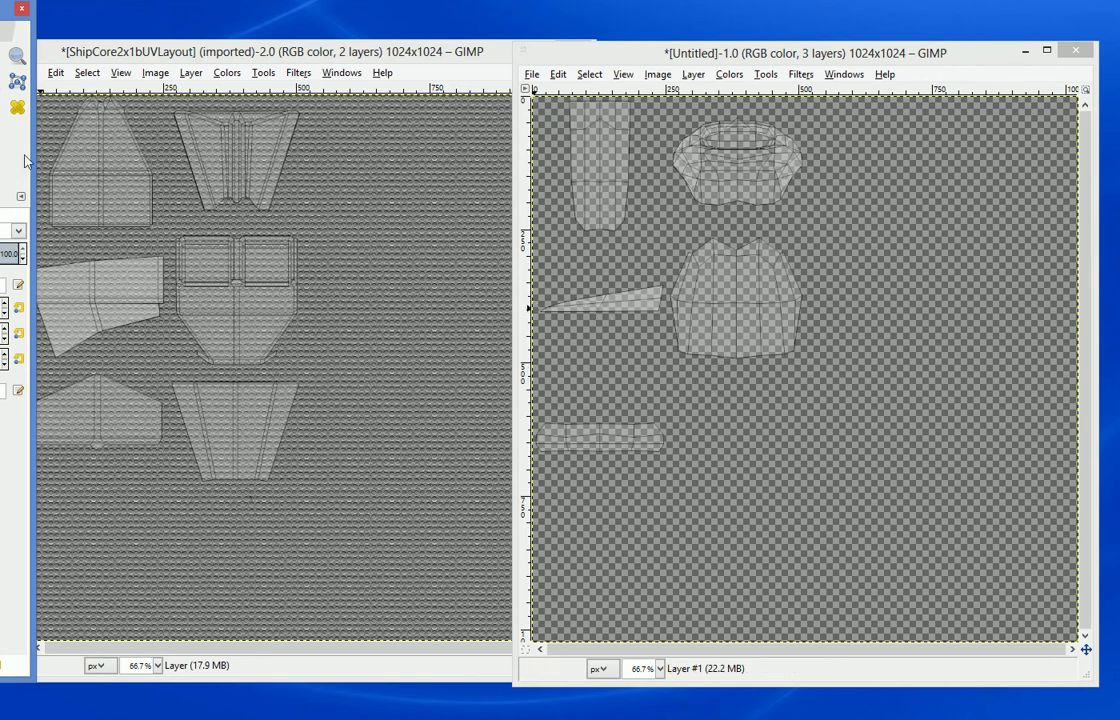
# Step: Choose the Pencil with white as the painting color and test strokes on the wedge-shaped UV island, undoing them
pyautogui.click(17, 56)
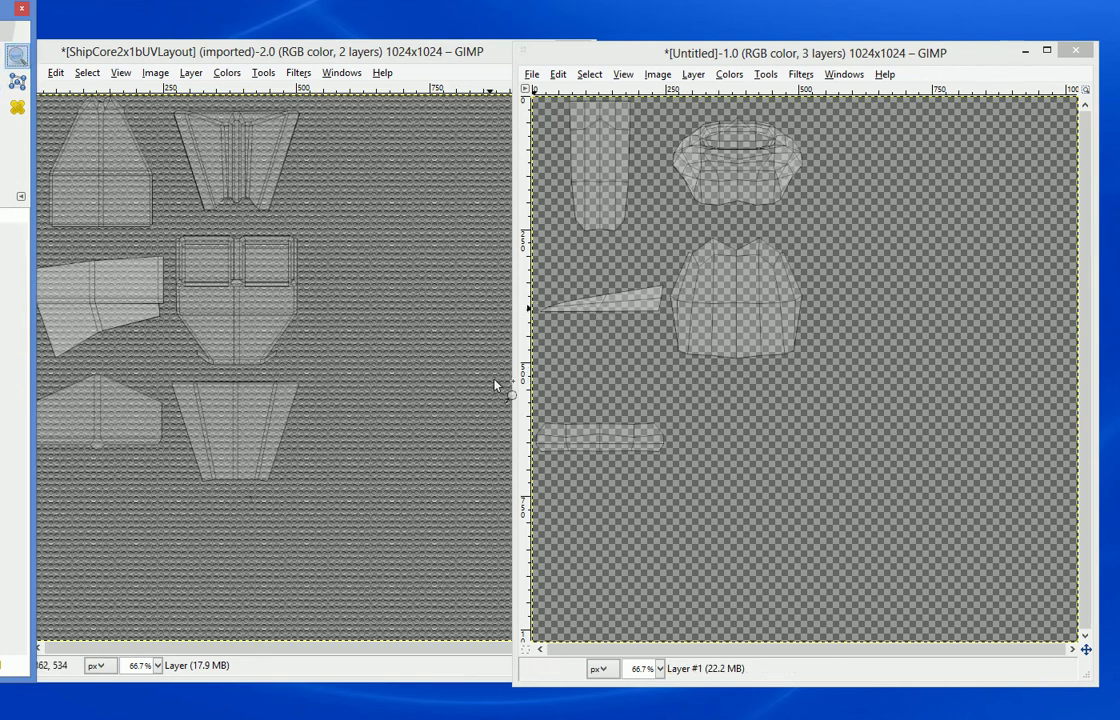
pyautogui.click(599, 299)
pyautogui.moveTo(599, 299); pyautogui.dragTo(602, 303)
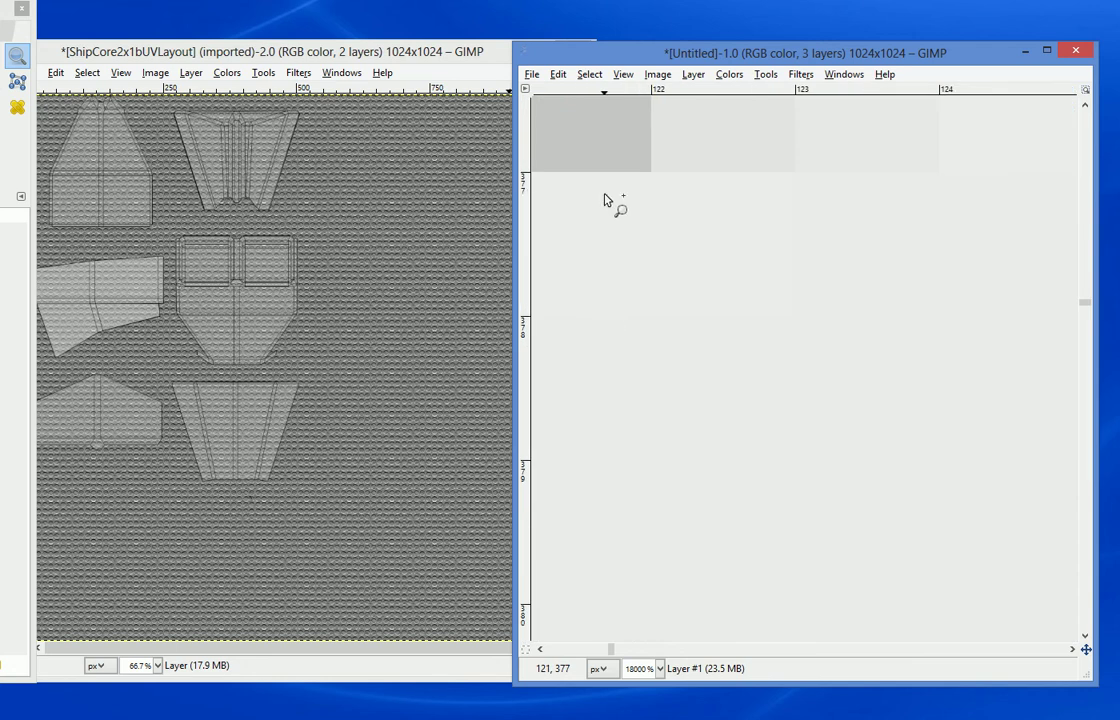
pyautogui.click(648, 668)
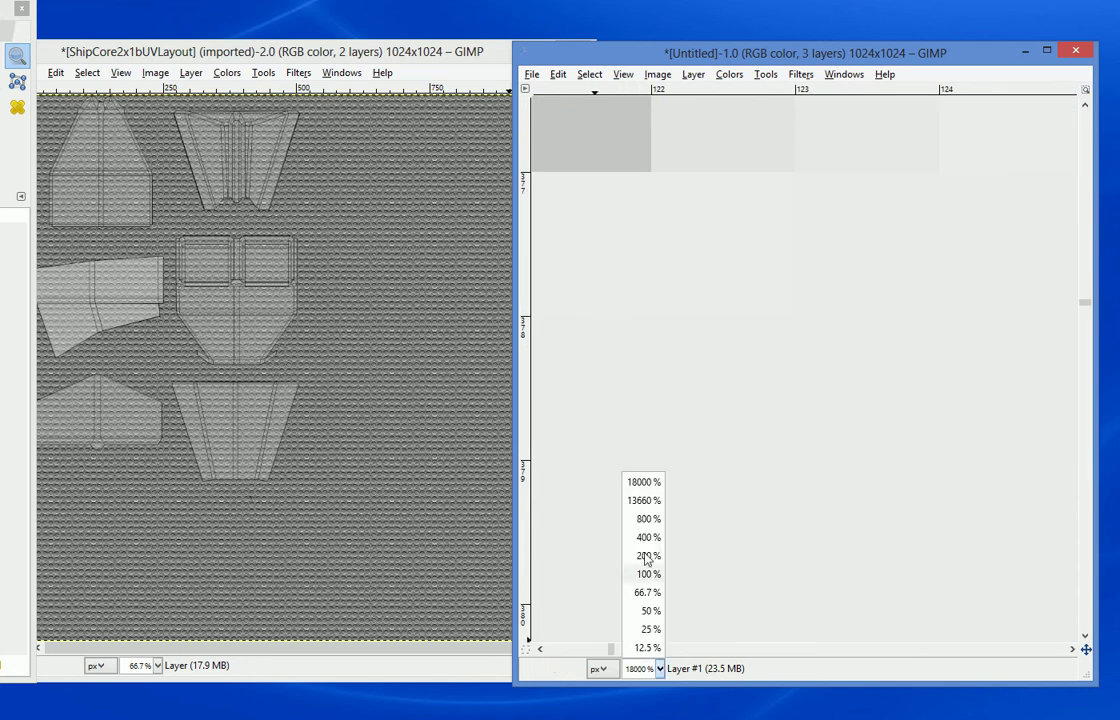
pyautogui.click(648, 537)
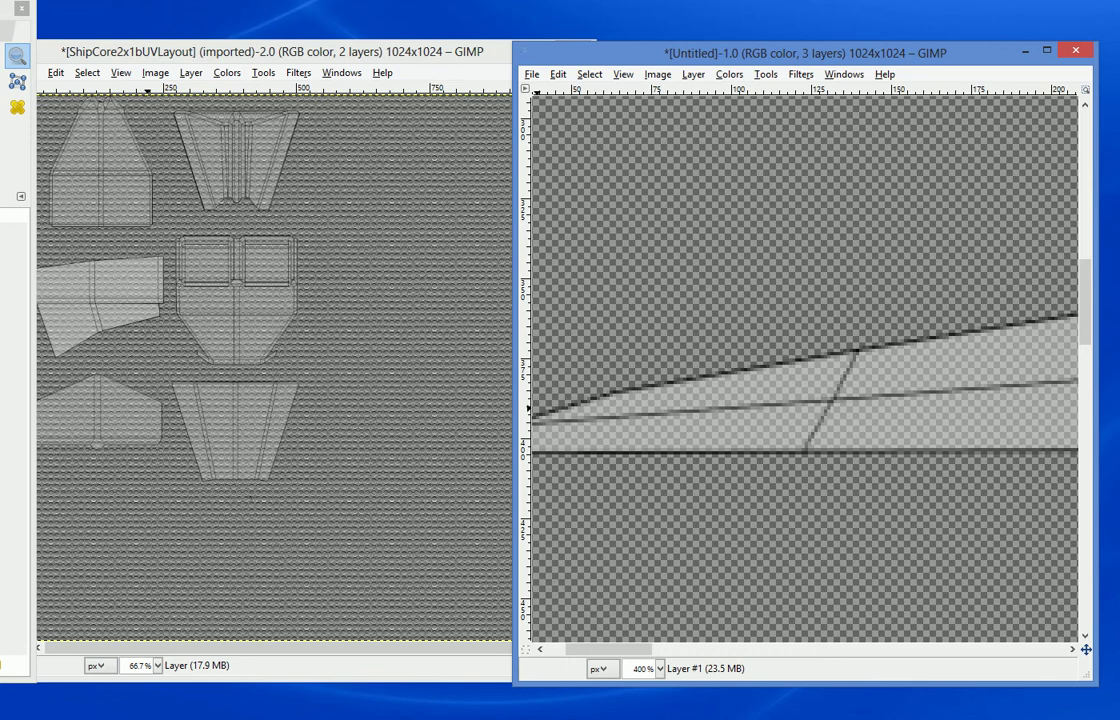
pyautogui.click(0, 107)
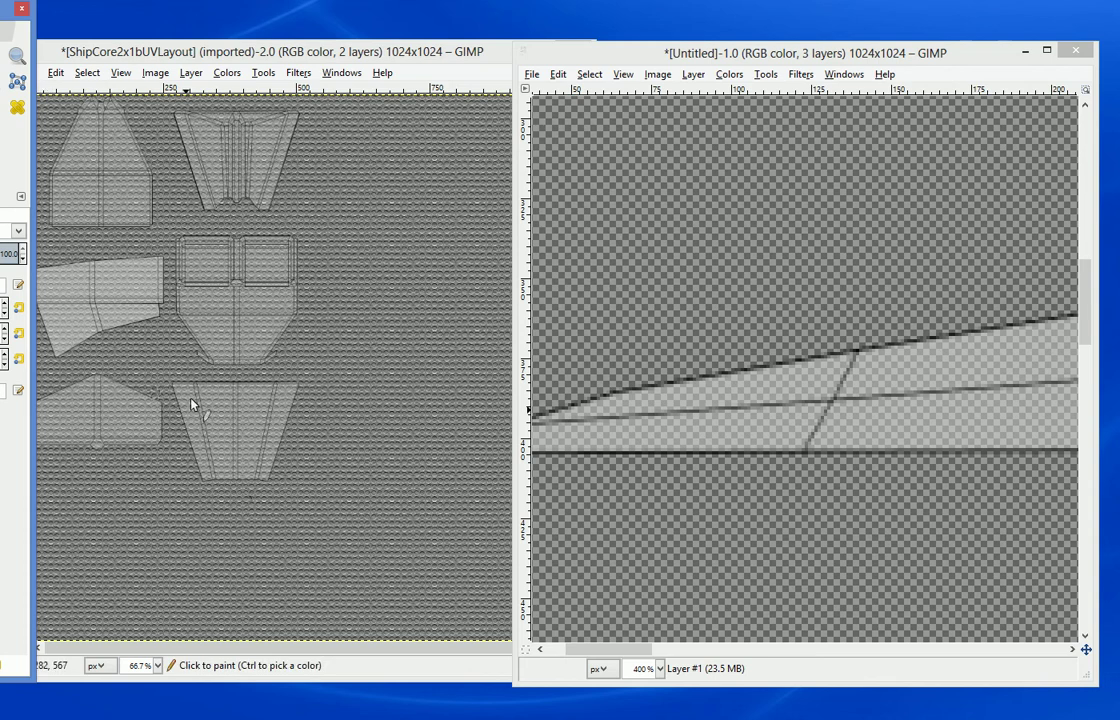
pyautogui.moveTo(791, 419); pyautogui.dragTo(856, 425)
pyautogui.hotkey('ctrl', 'z')
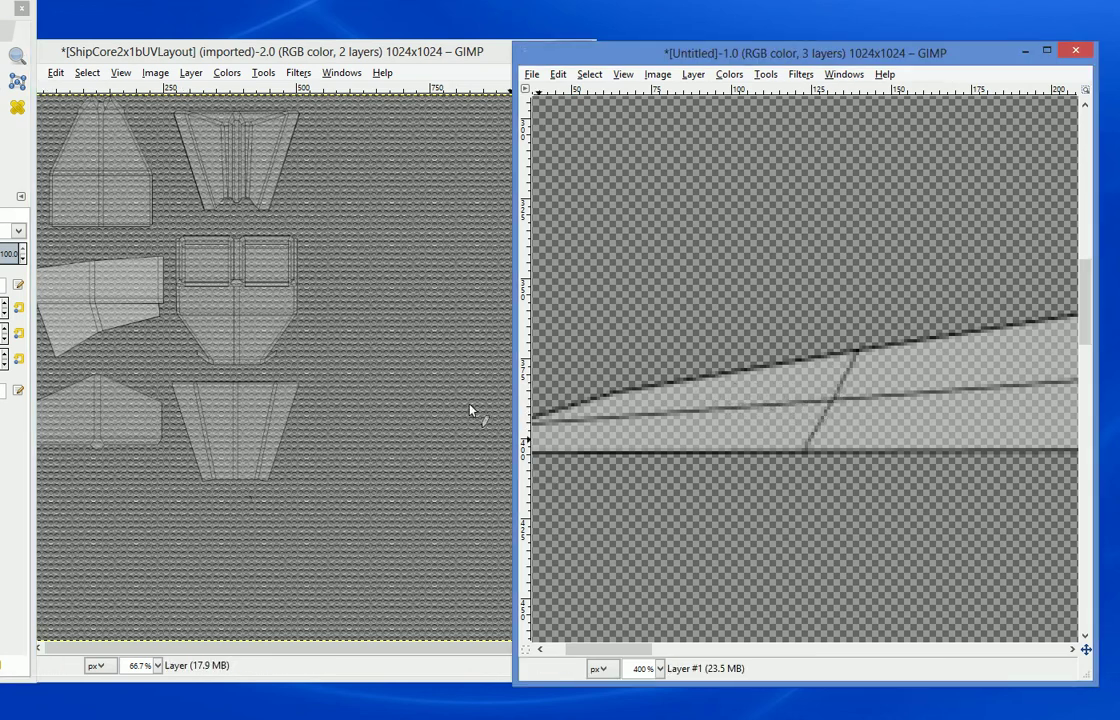
pyautogui.click(6, 150)
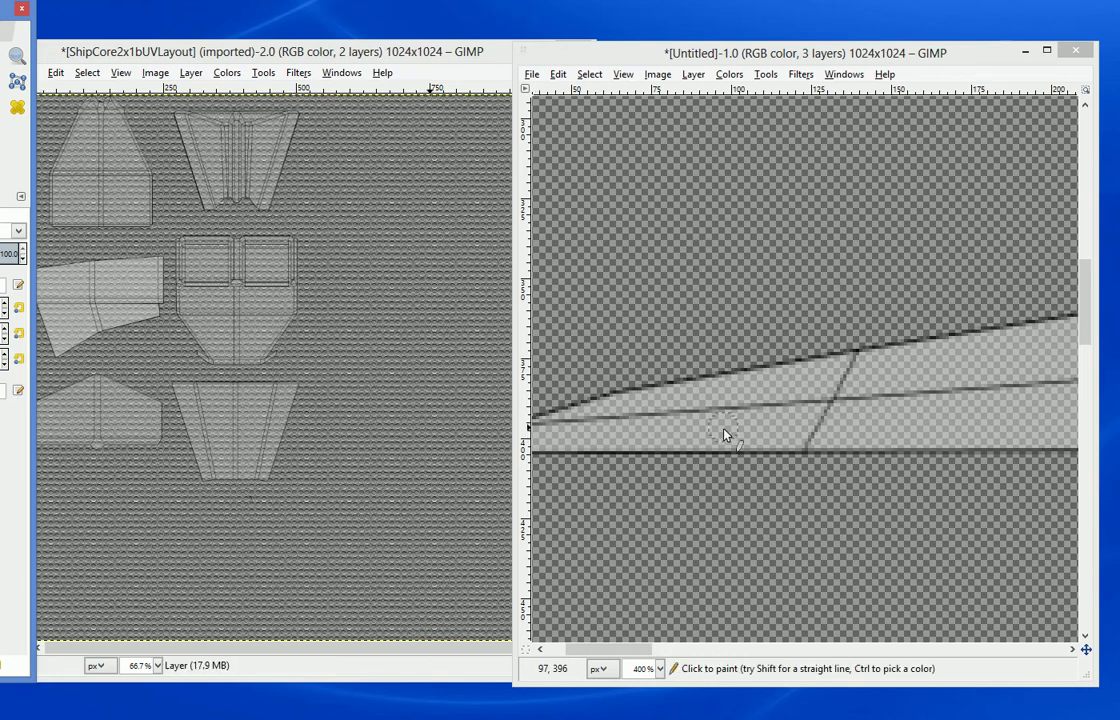
pyautogui.moveTo(725, 435); pyautogui.dragTo(760, 415)
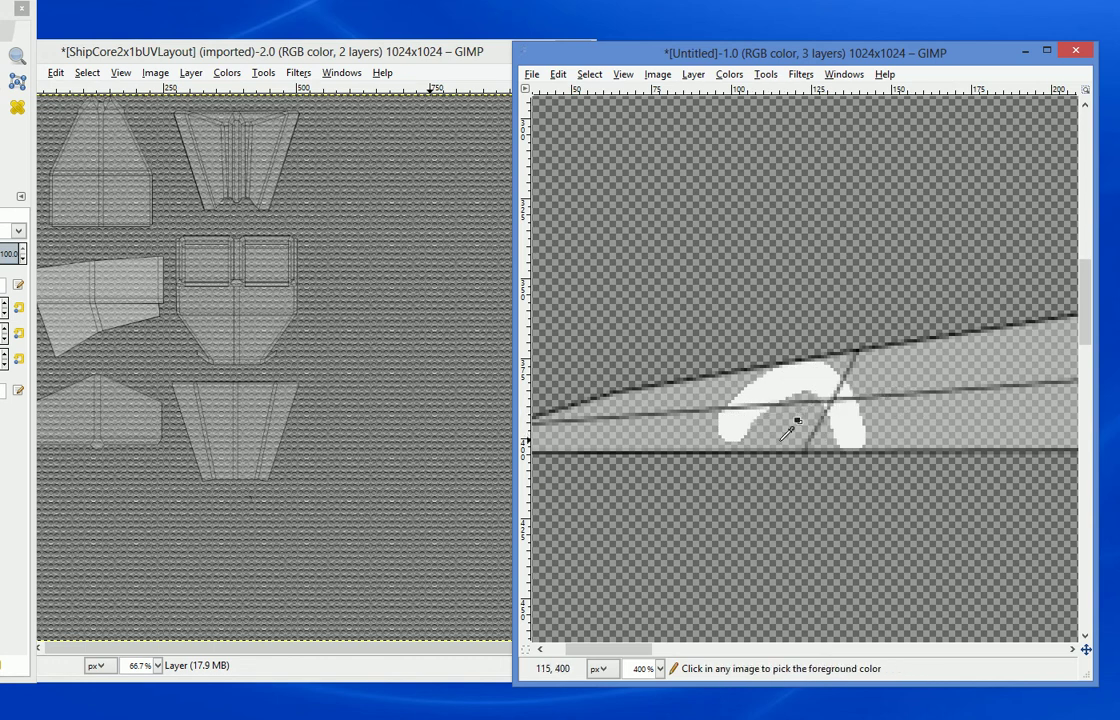
pyautogui.hotkey('ctrl', 'z')
# Step: Paint a small white letter A on the wedge-shaped UV island with a thinner Pencil brush, undoing unwanted strokes
pyautogui.click(2, 300)
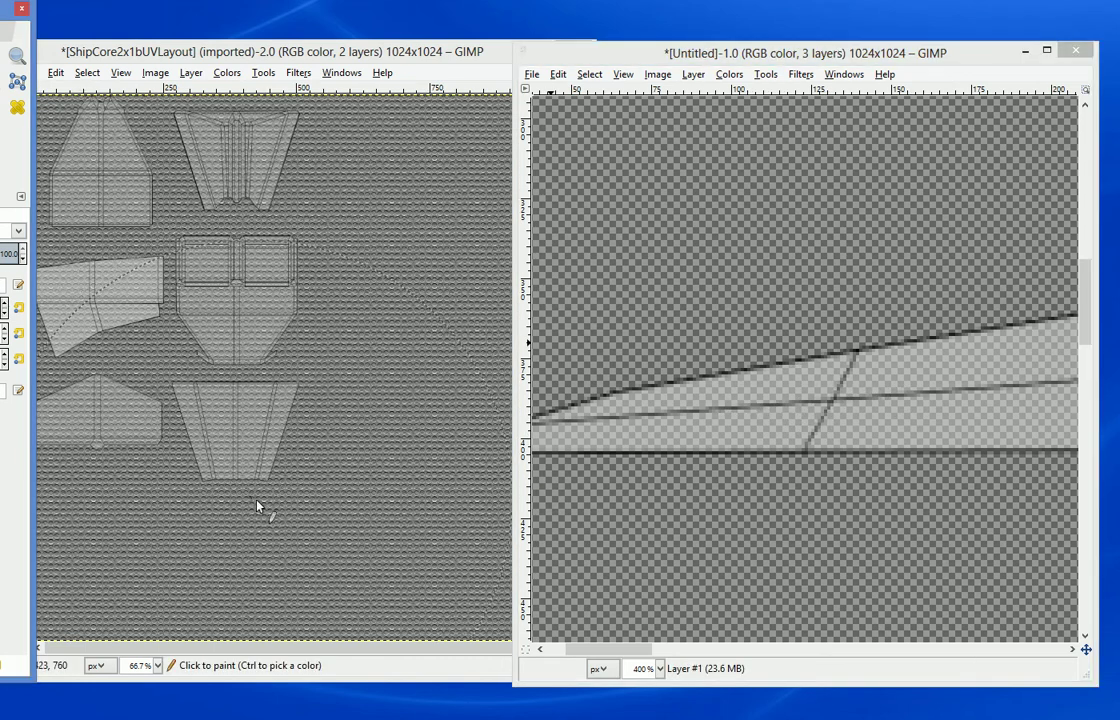
pyautogui.hotkey('ctrl', 'z')
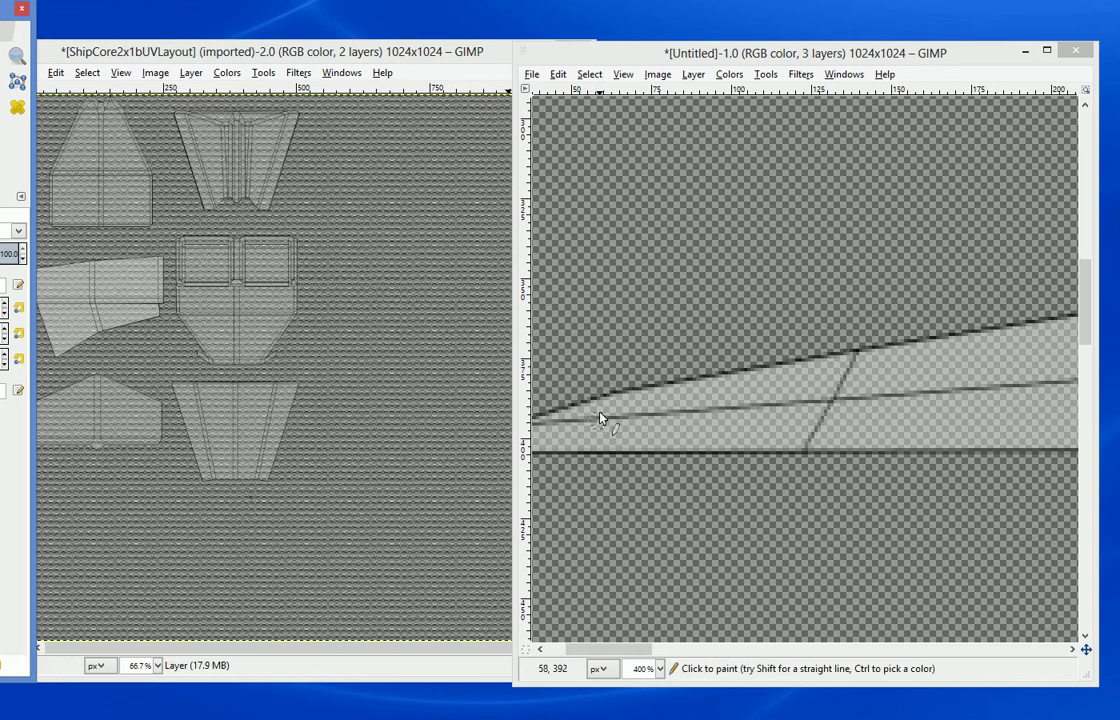
pyautogui.click(798, 414)
pyautogui.moveTo(800, 407)
pyautogui.mouseDown()
pyautogui.moveTo(850, 421)
pyautogui.moveTo(828, 375)
pyautogui.moveTo(862, 420)
pyautogui.moveTo(852, 410)
pyautogui.mouseUp()
pyautogui.hotkey('ctrl', 'z')
pyautogui.hotkey('ctrl', 'z')
pyautogui.hotkey('ctrl', 'z')
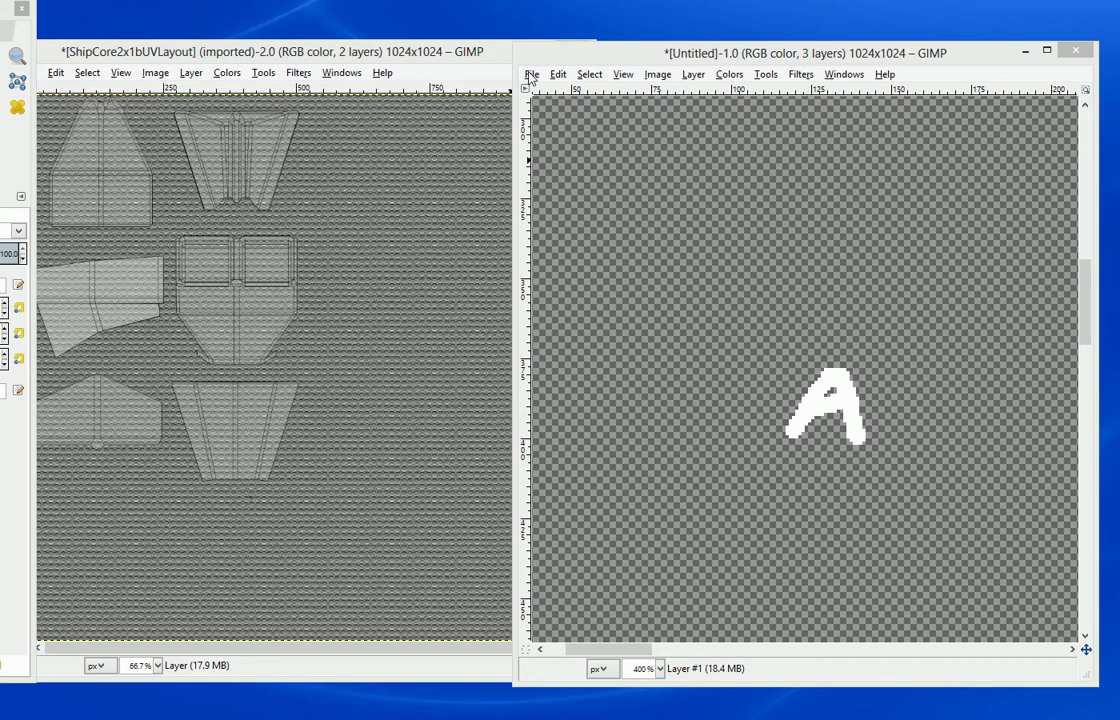
# Step: Export the letter A layer on transparency as ShipCore2x1SideLogoA.png in the Blender assets folder with the current PNG options
pyautogui.hotkey('ctrl', 'shift', 'e')
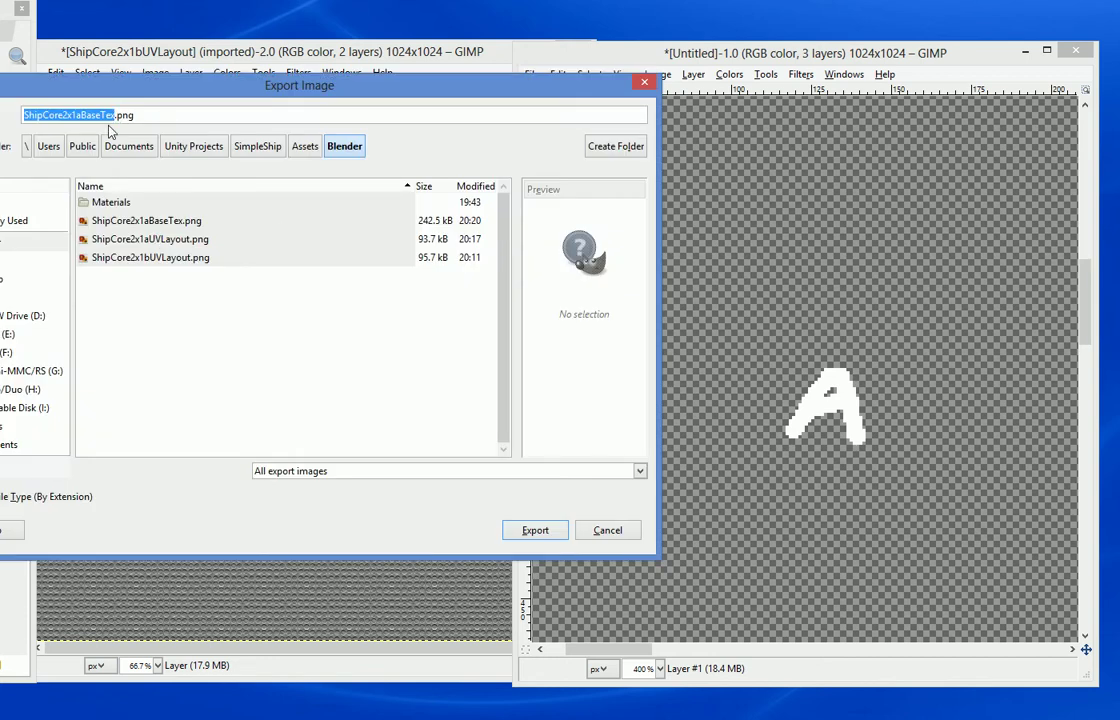
pyautogui.press('Right')
pyautogui.press('BackSpace')
pyautogui.press('BackSpace')
pyautogui.press('BackSpace')
pyautogui.press('BackSpace')
pyautogui.press('BackSpace')
pyautogui.press('BackSpace')
pyautogui.press('BackSpace')
pyautogui.press('BackSpace')
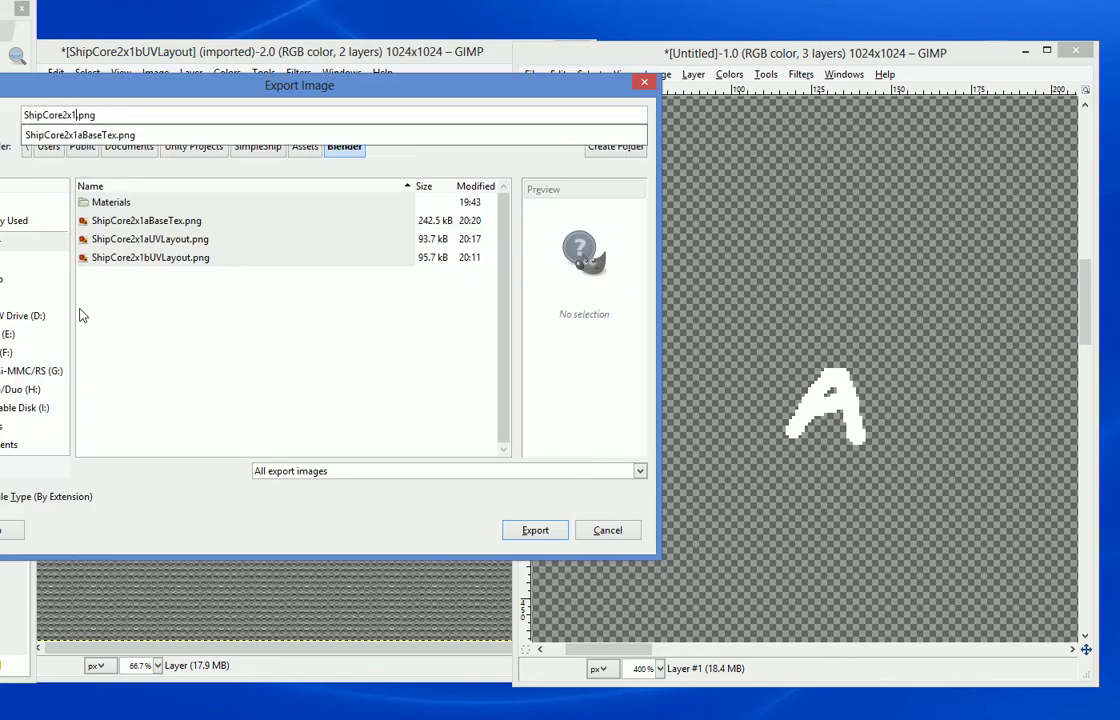
pyautogui.write('Logo')
pyautogui.press('BackSpace')
pyautogui.press('BackSpace')
pyautogui.press('BackSpace')
pyautogui.press('BackSpace')
pyautogui.write('SideLogoA')
pyautogui.press('Return')
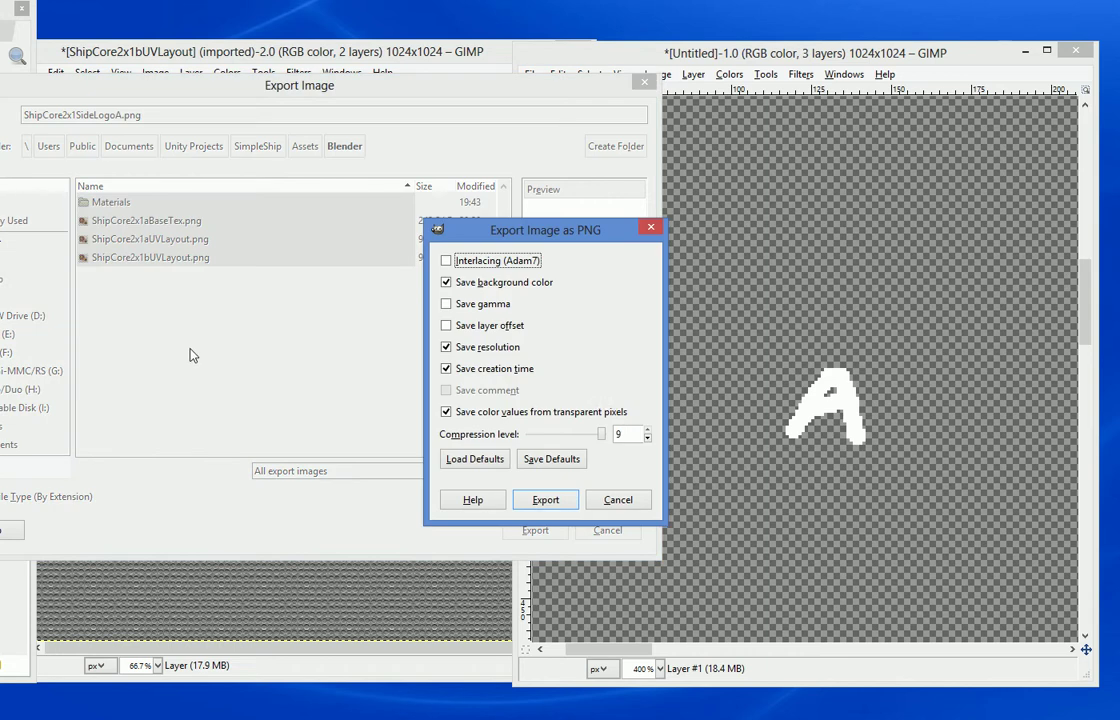
pyautogui.click(546, 499)
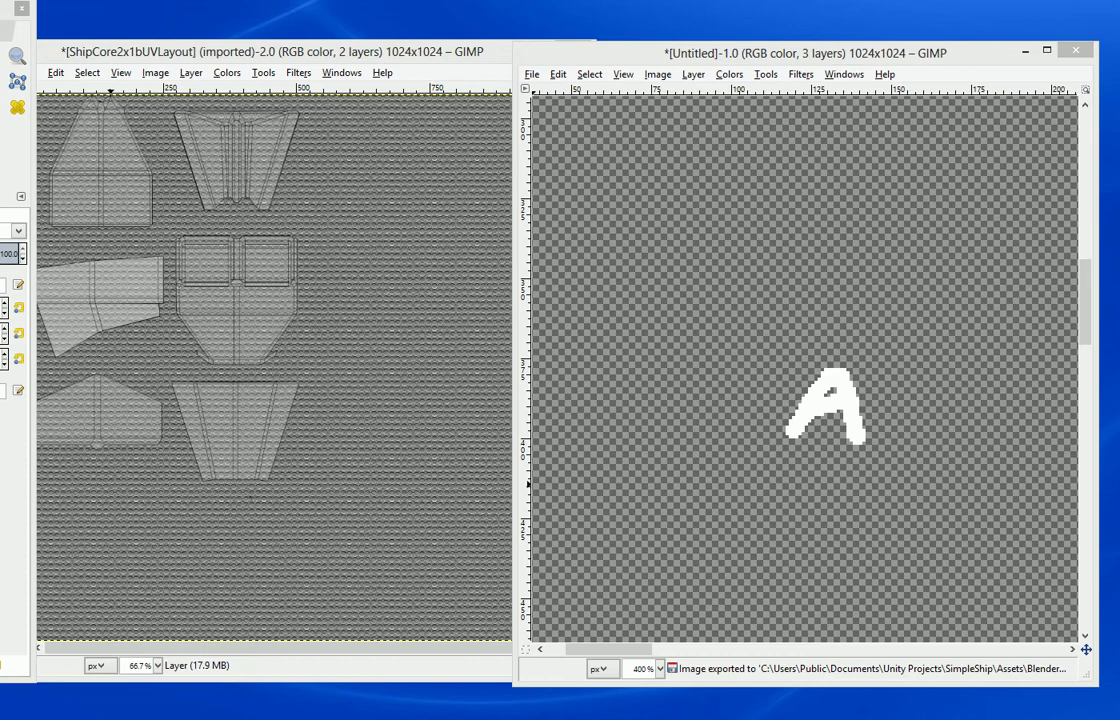
# Step: Switch to Unity and rename the ShipCore2x1aBaseTex texture in the Blender folder as ShipCore2x1BaseTex
pyautogui.click(40, 716)
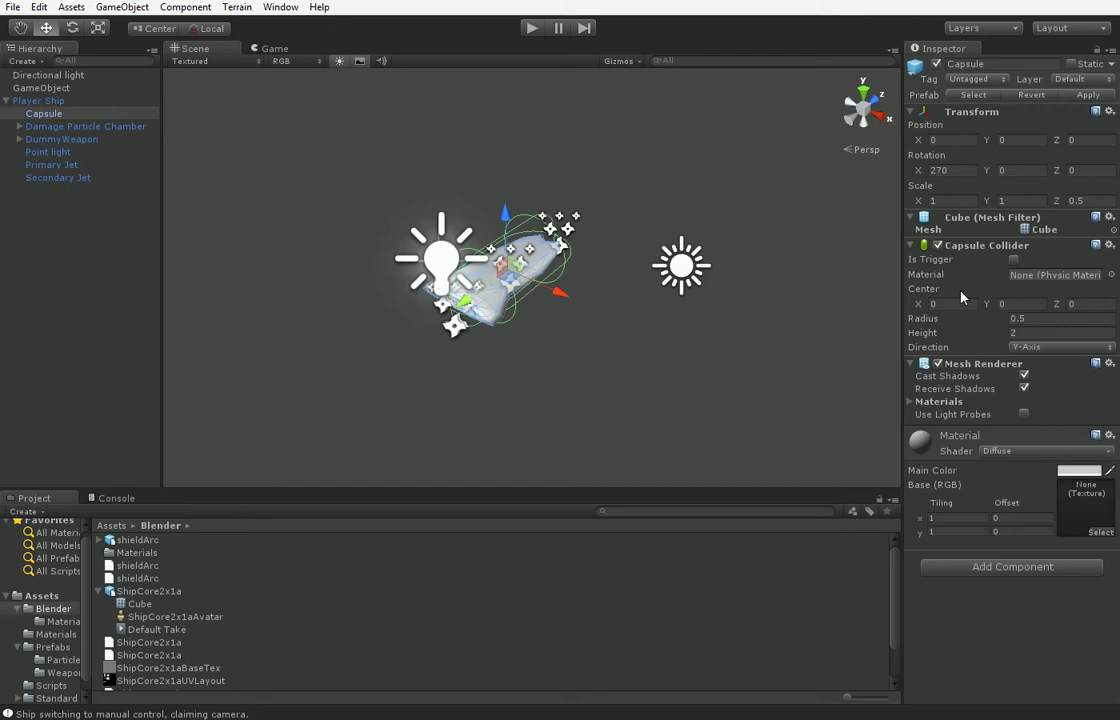
pyautogui.click(213, 670)
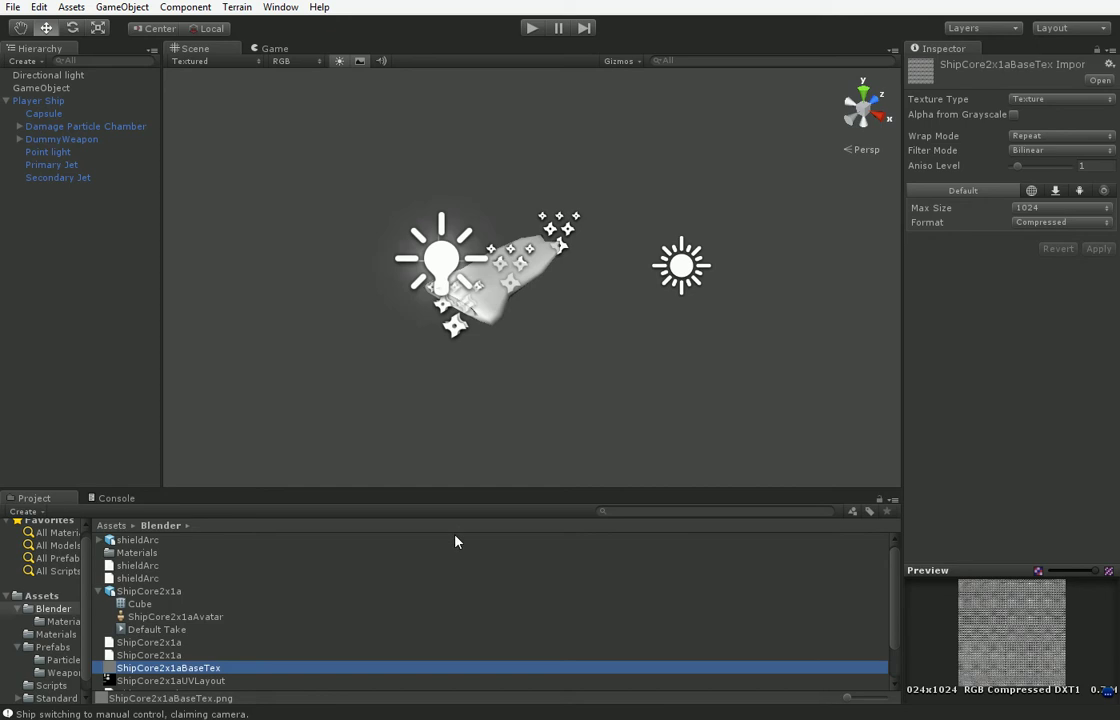
pyautogui.scroll(-2, 366, 583)
pyautogui.click(205, 622)
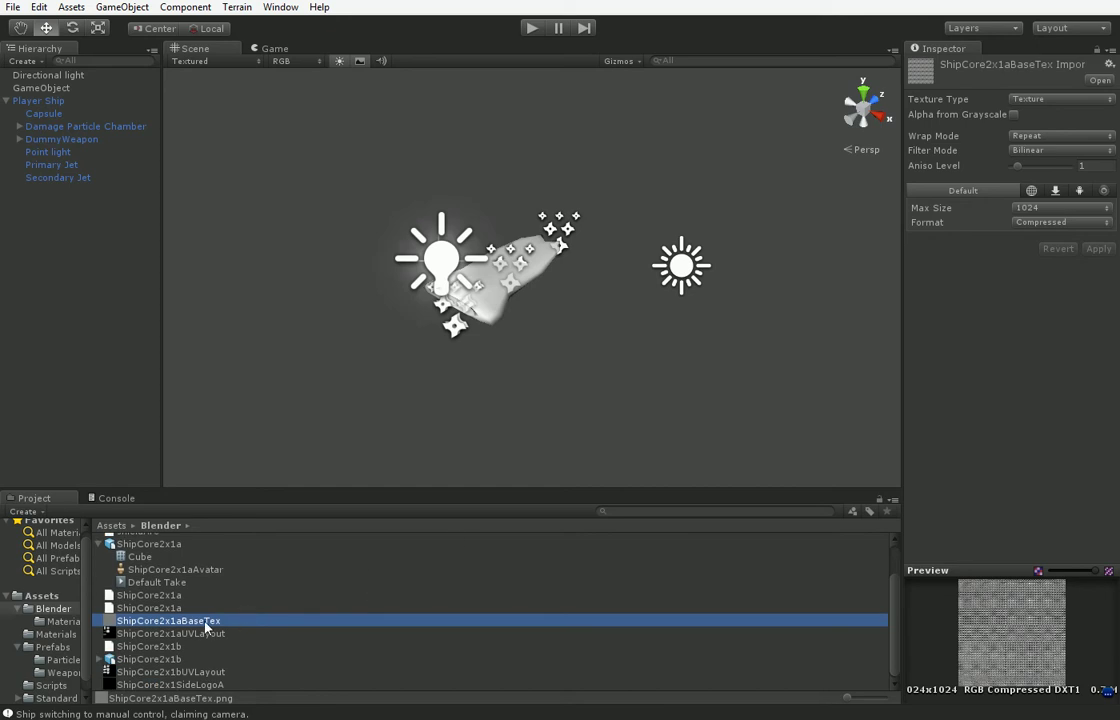
pyautogui.moveTo(177, 622); pyautogui.dragTo(184, 621)
pyautogui.press('BackSpace')
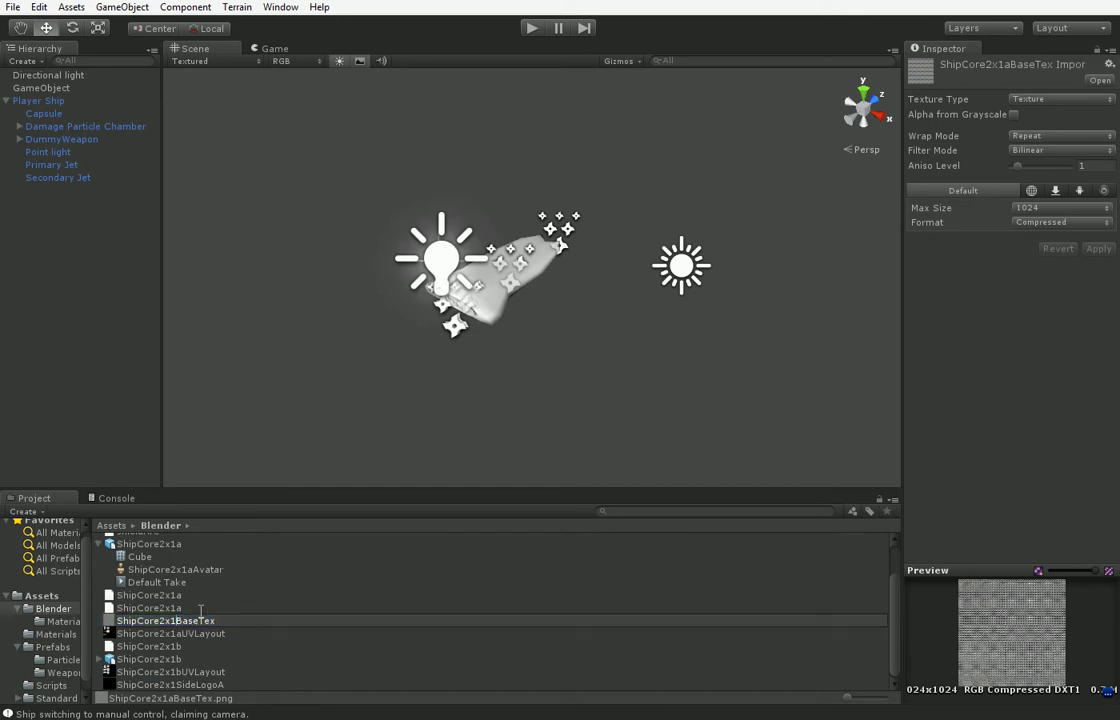
pyautogui.press('Return')
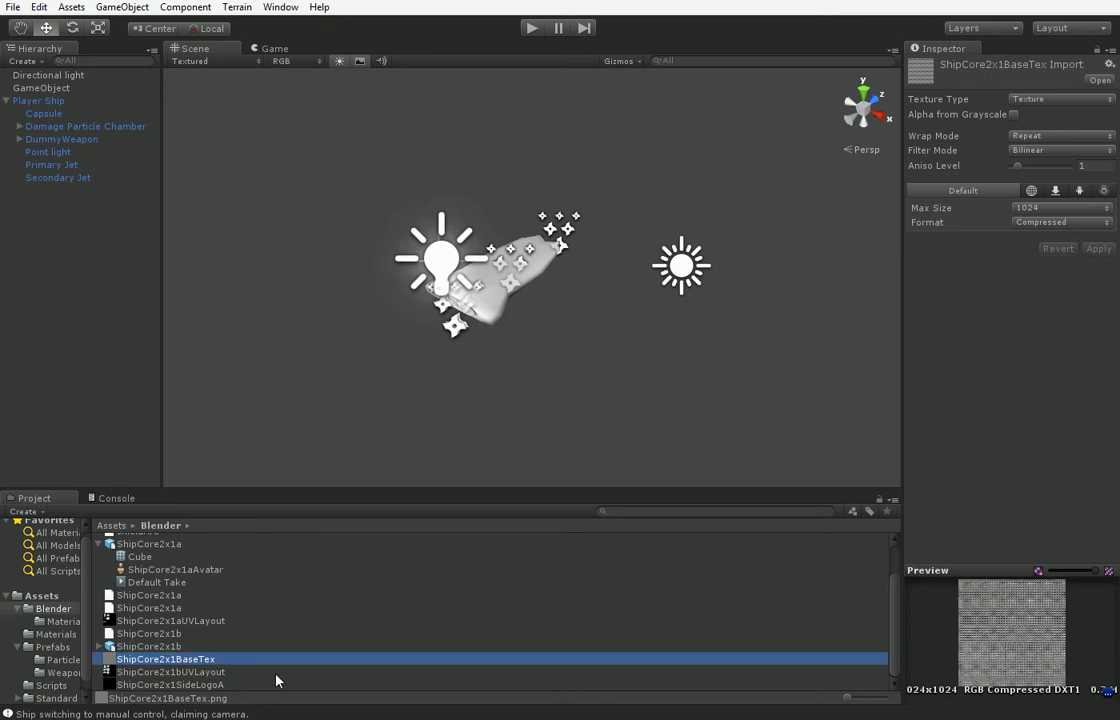
# Step: Duplicate the ShipCore2x1BaseTex texture and name the copy ShipCore2x1BaseTexNormal
pyautogui.hotkey('ctrl', 'd')
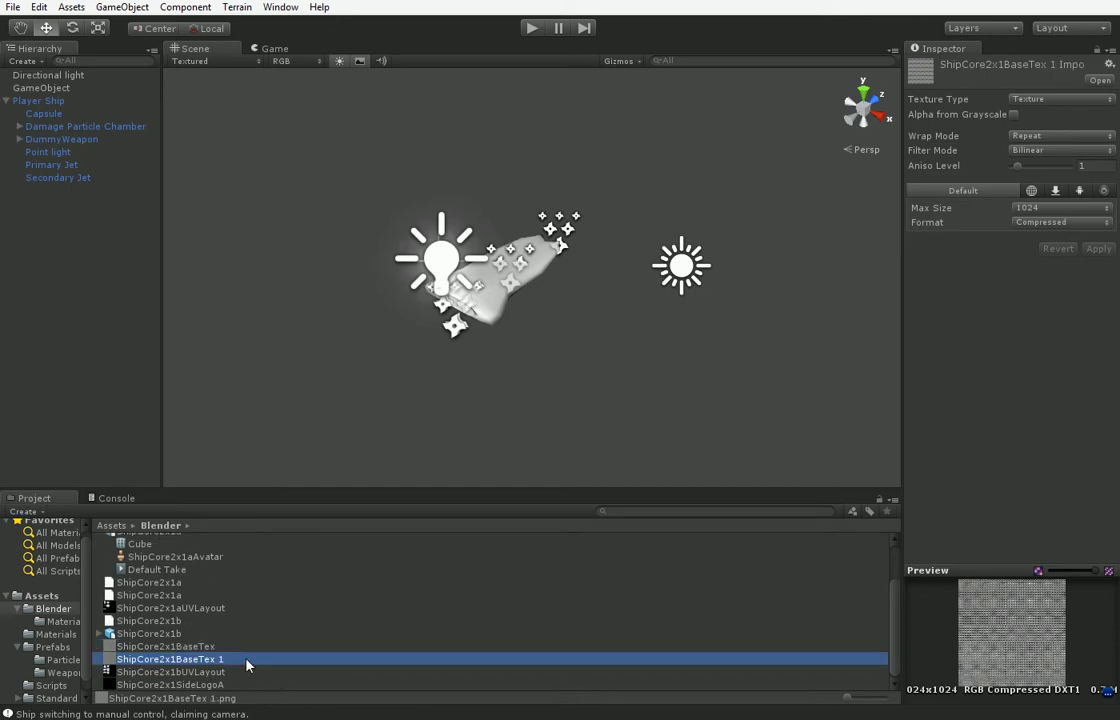
pyautogui.click(208, 661)
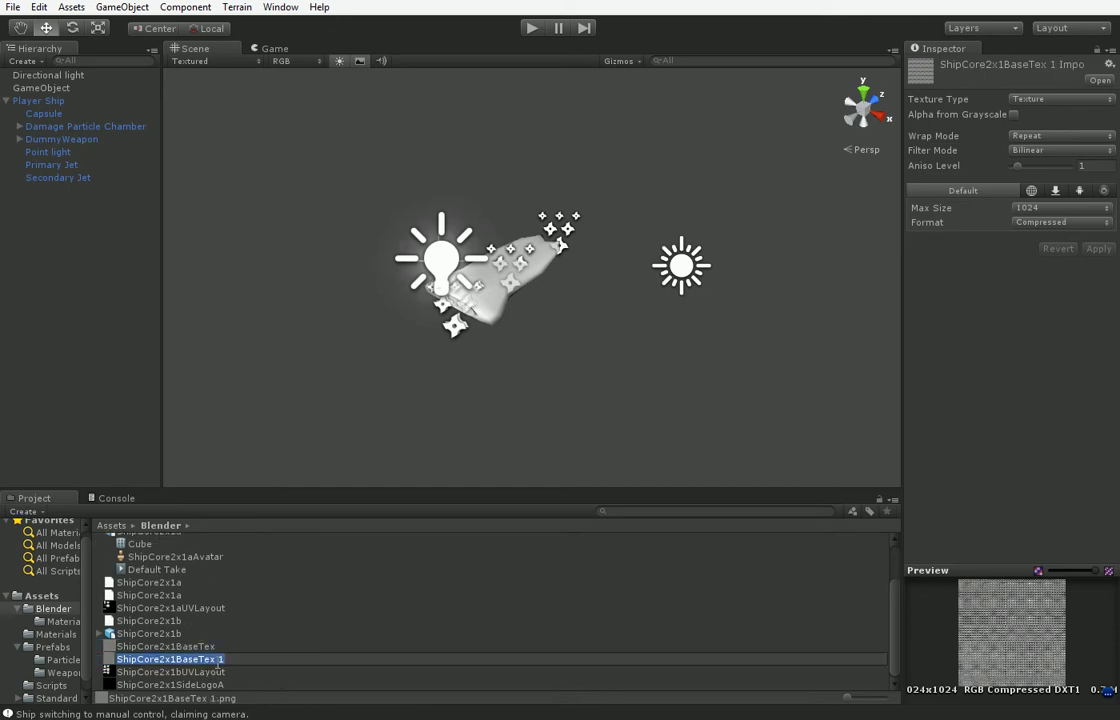
pyautogui.moveTo(217, 660); pyautogui.dragTo(247, 662)
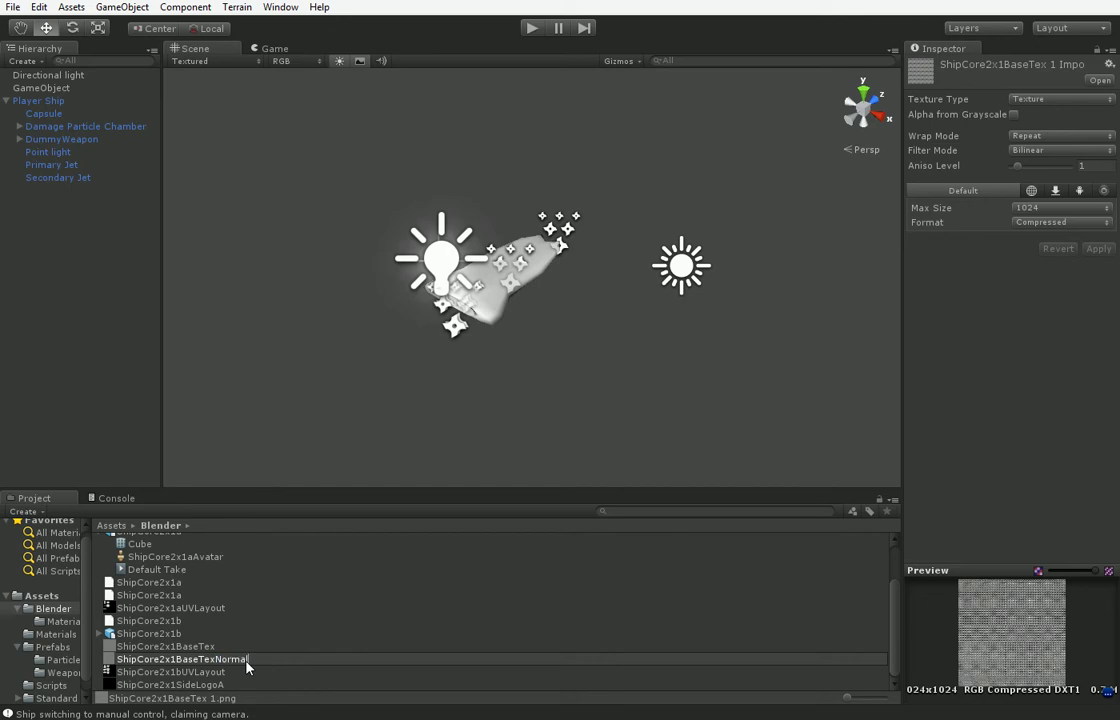
pyautogui.press('Return')
# Step: Import ShipCore2x1BaseTexNormal as a normal map with bumpiness about 0.077, Smooth filtering and Trilinear filter mode, and apply the settings
pyautogui.click(1075, 100)
pyautogui.click(1070, 135)
pyautogui.moveTo(1060, 130); pyautogui.dragTo(1027, 133)
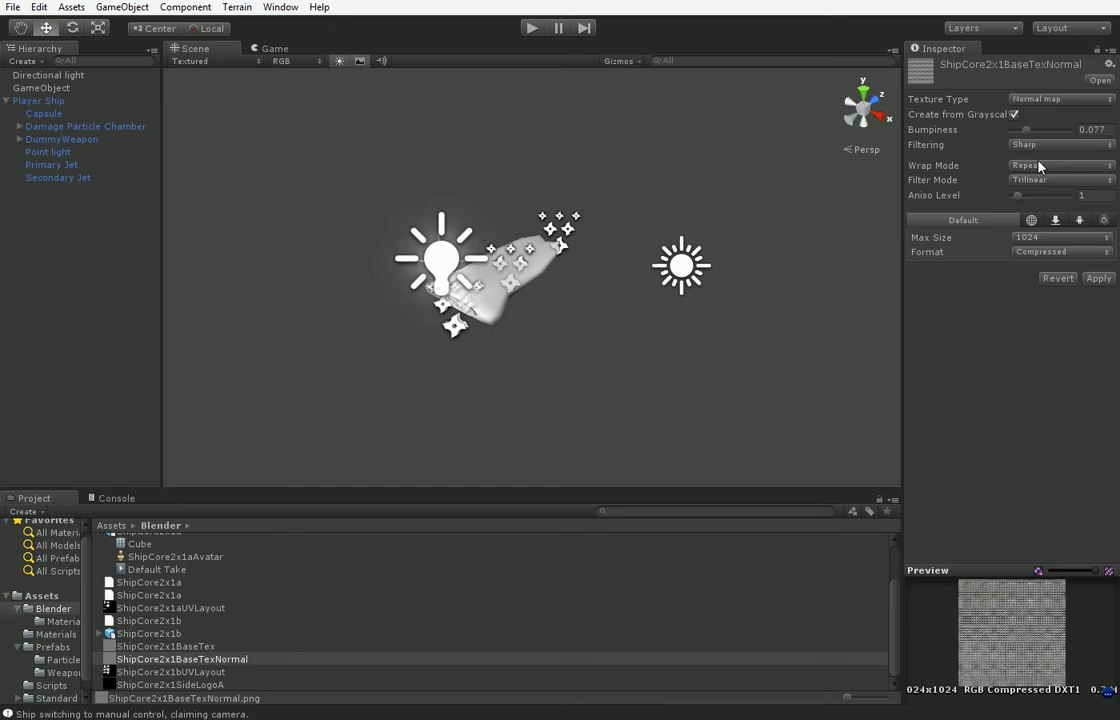
pyautogui.click(1052, 146)
pyautogui.click(1045, 180)
pyautogui.click(1097, 280)
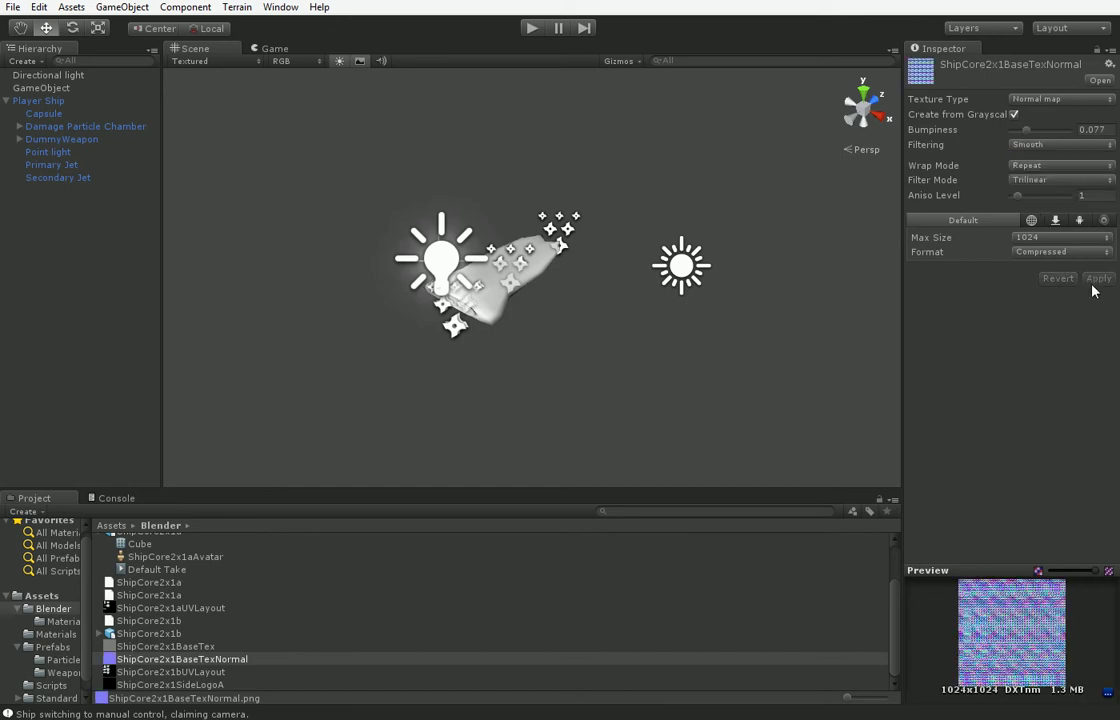
# Step: Create a new material named ShipMat in the Assets Materials folder
pyautogui.scroll(10, 455, 394)
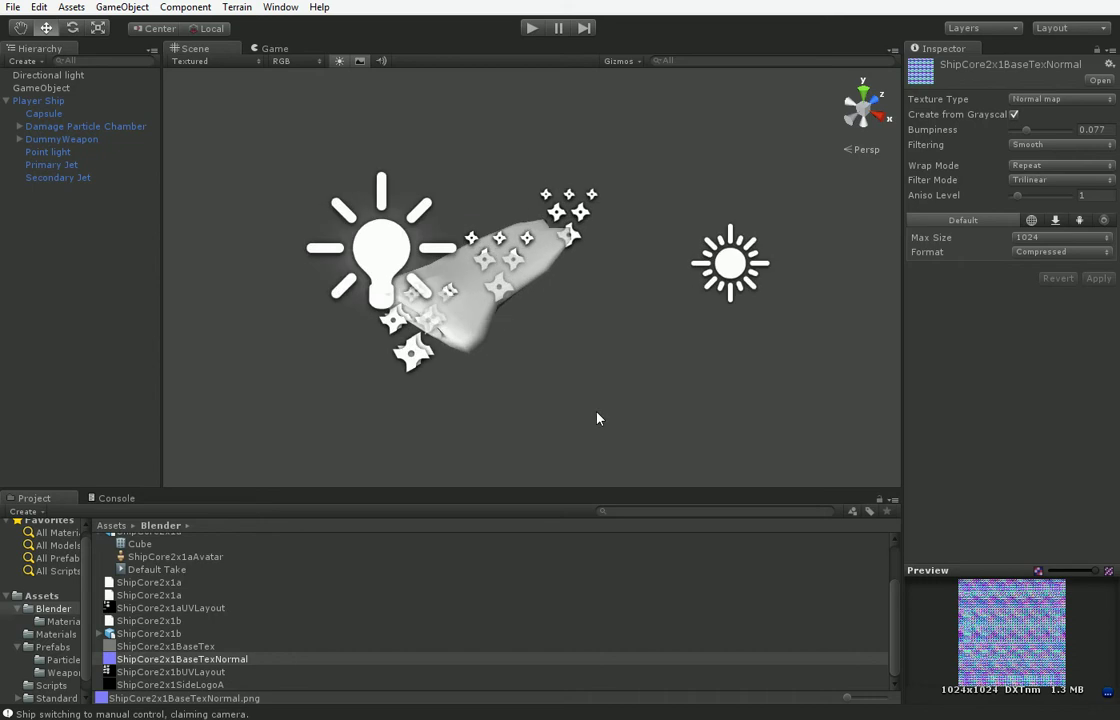
pyautogui.moveTo(598, 416); pyautogui.dragTo(540, 392, button='right')
pyautogui.keyDown('alt'); pyautogui.moveTo(540, 392); pyautogui.dragTo(425, 430); pyautogui.keyUp('alt')
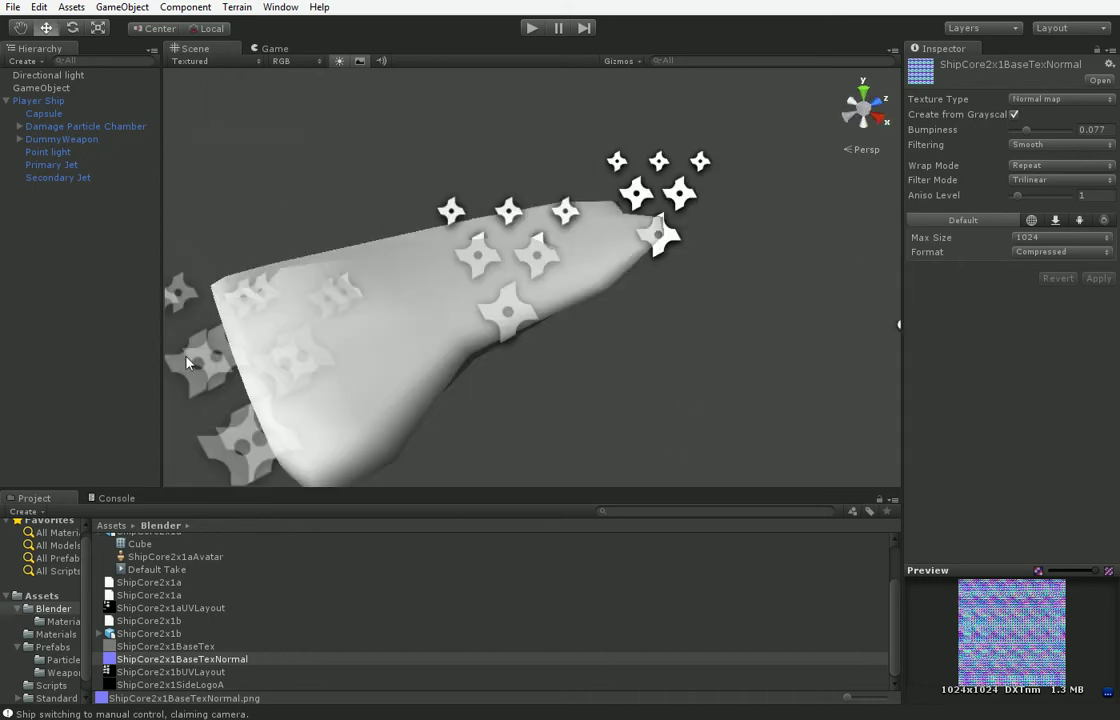
pyautogui.scroll(3, 120, 632)
pyautogui.click(56, 634)
pyautogui.rightClick(195, 632)
pyautogui.moveTo(378, 384)
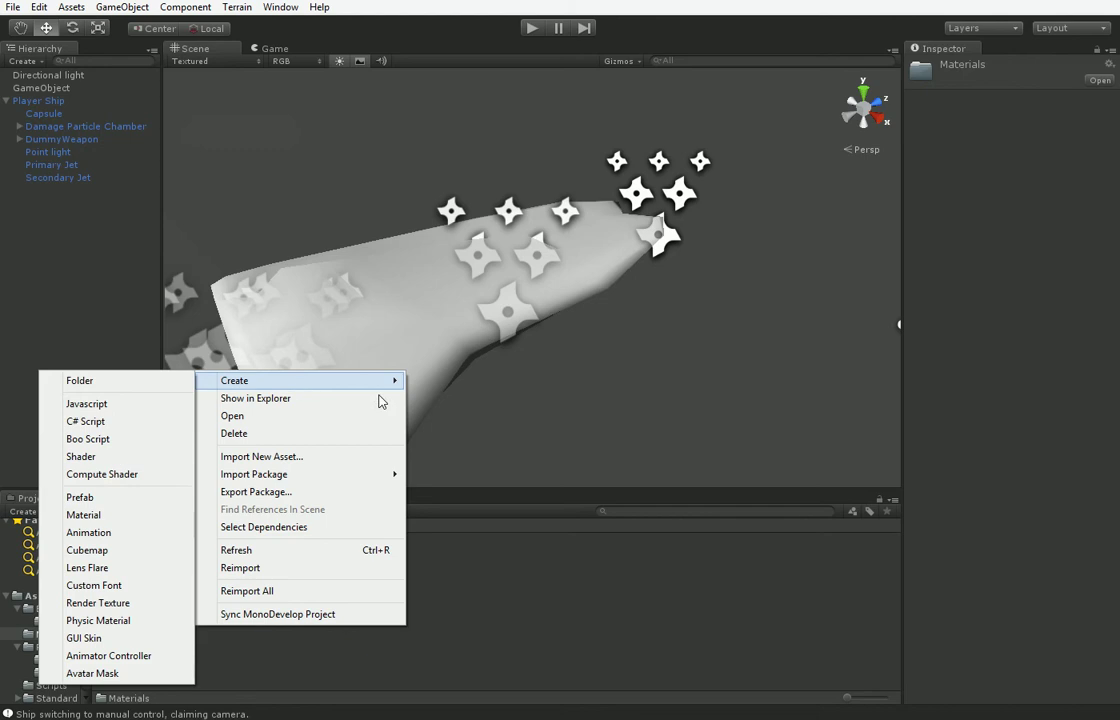
pyautogui.click(116, 514)
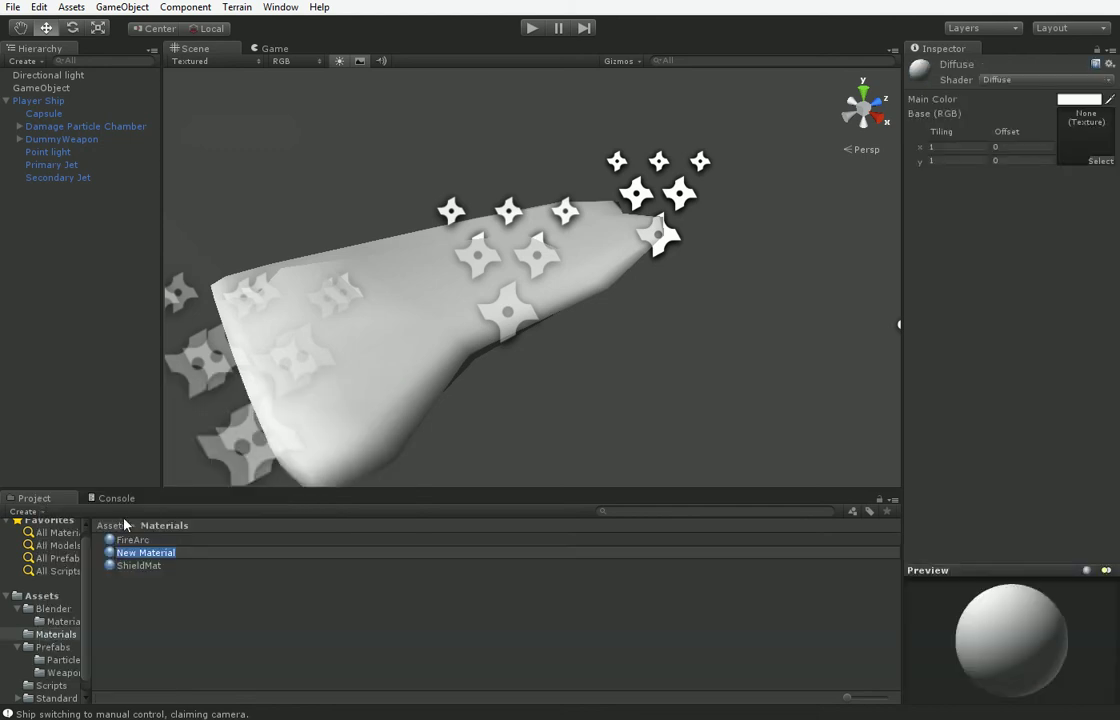
pyautogui.write('ShipMat')
pyautogui.press('Return')
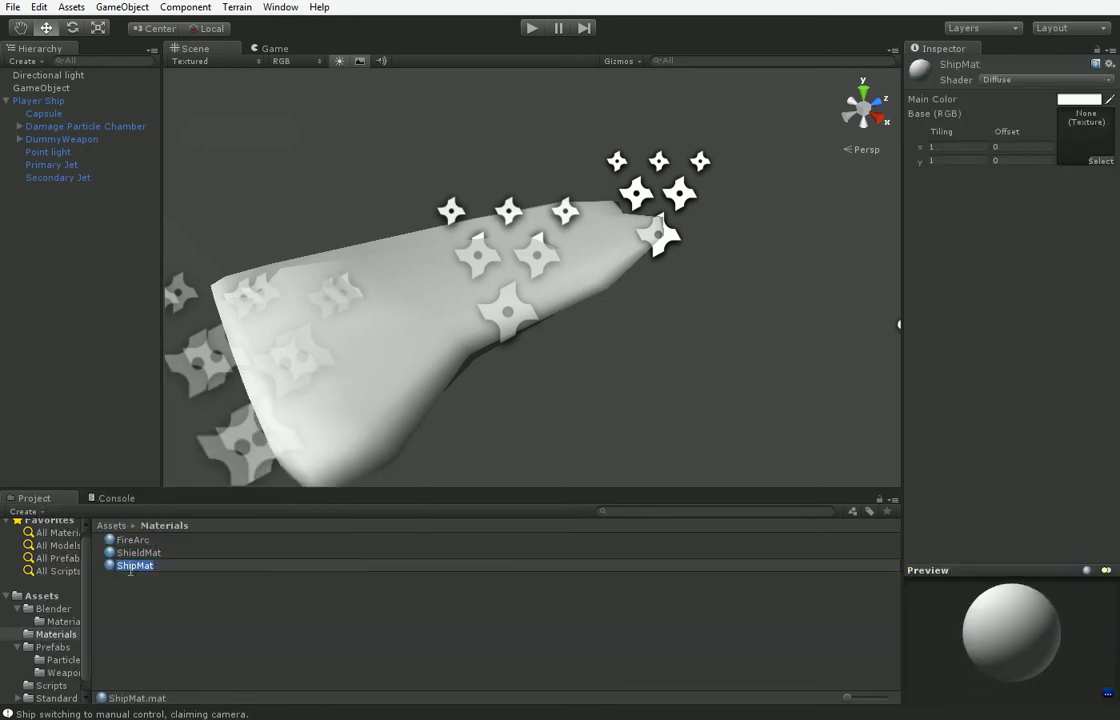
# Step: Assign ShipMat to the Player Ship's Capsule and set the material's shader to Bumped Specular
pyautogui.moveTo(107, 572); pyautogui.dragTo(60, 122)
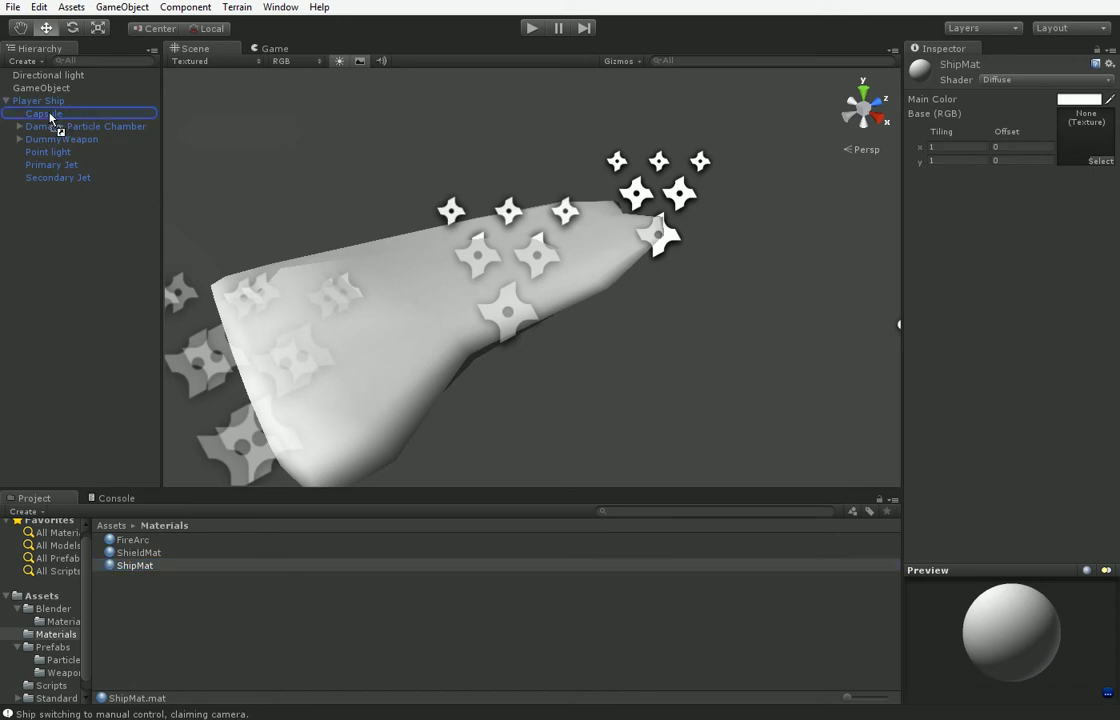
pyautogui.moveTo(50, 118); pyautogui.dragTo(50, 118)
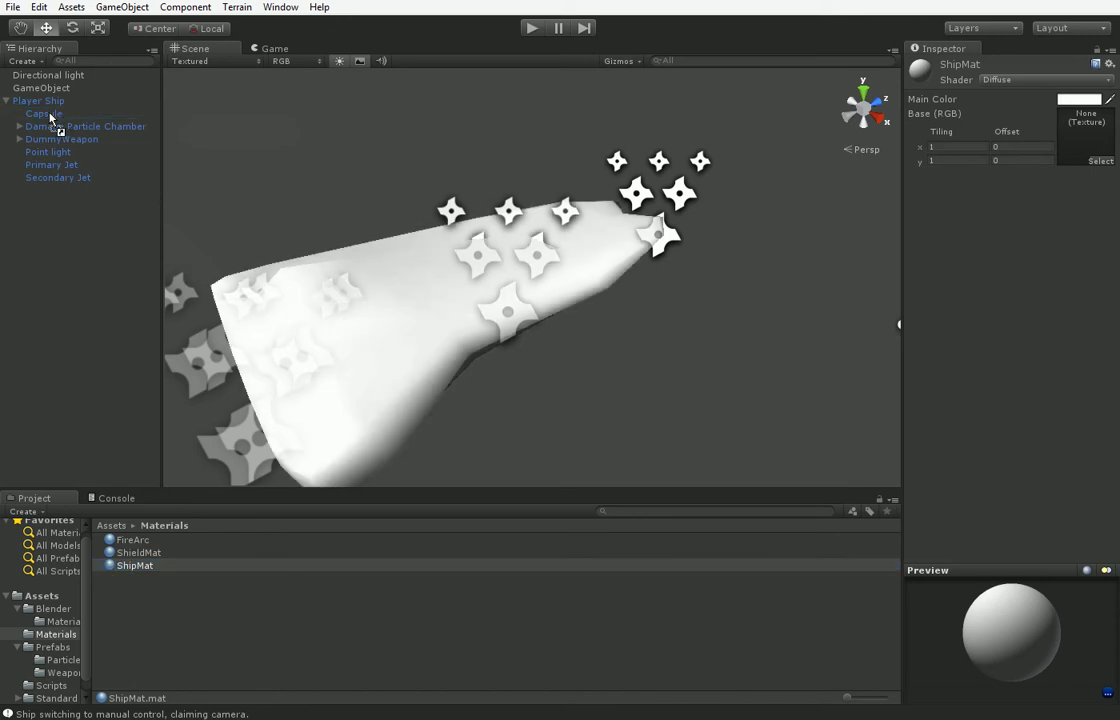
pyautogui.click(1040, 80)
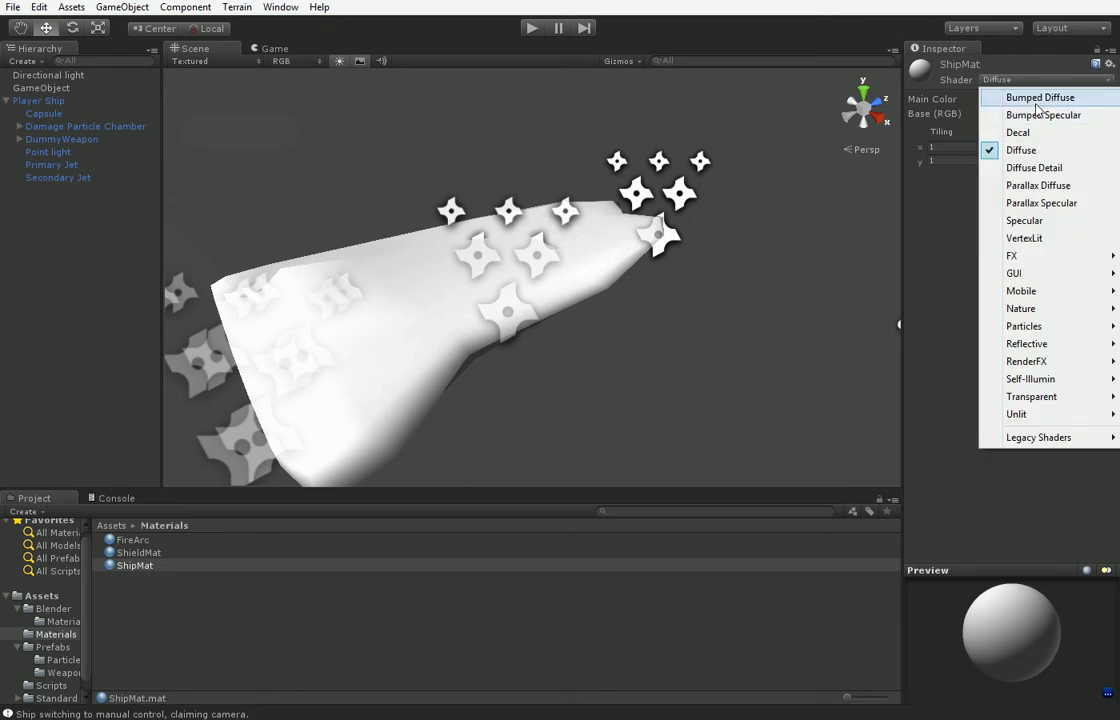
pyautogui.click(1043, 115)
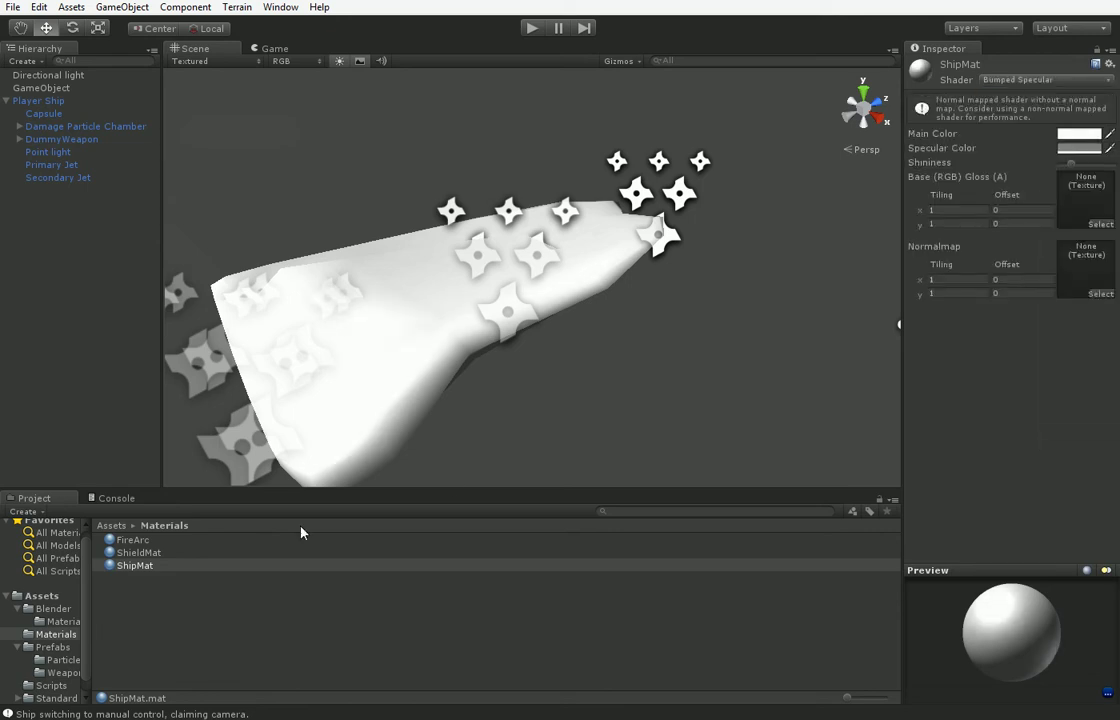
# Step: Assign ShipCore2x1BaseTex as ShipMat's base texture and ShipCore2x1BaseTexNormal as its normal map
pyautogui.click(53, 608)
pyautogui.scroll(-3, 160, 630)
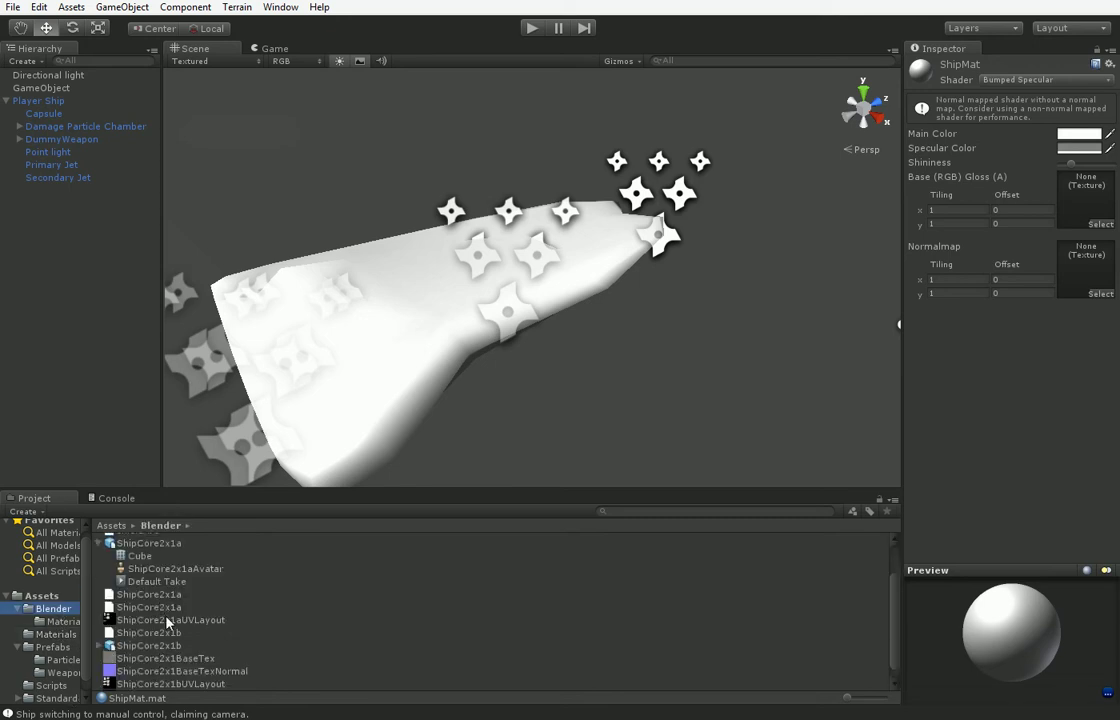
pyautogui.moveTo(160, 671); pyautogui.dragTo(1085, 198)
pyautogui.moveTo(200, 685); pyautogui.dragTo(1087, 270)
pyautogui.keyDown('alt'); pyautogui.moveTo(742, 345); pyautogui.dragTo(602, 387); pyautogui.keyUp('alt')
pyautogui.moveTo(231, 685); pyautogui.dragTo(934, 290)
# Step: Reduce the bumpiness of the ShipCore2x1BaseTexNormal texture to about 0.007 and apply the import settings
pyautogui.click(238, 673)
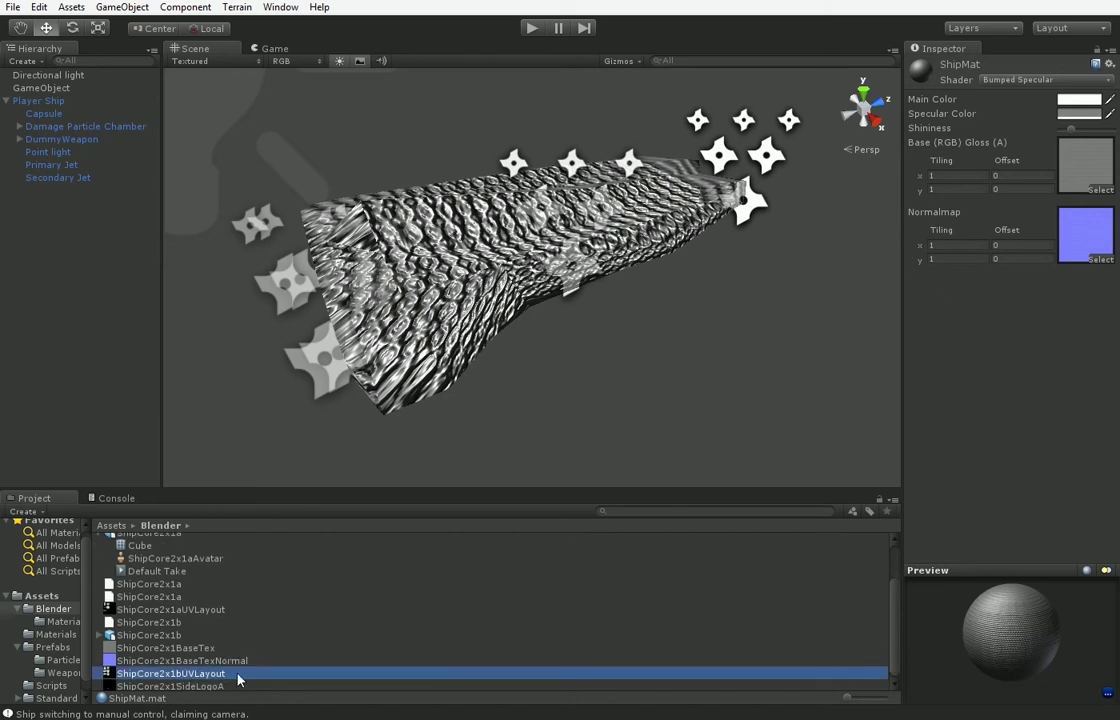
pyautogui.scroll(-1, 248, 662)
pyautogui.moveTo(1018, 129); pyautogui.dragTo(1012, 130)
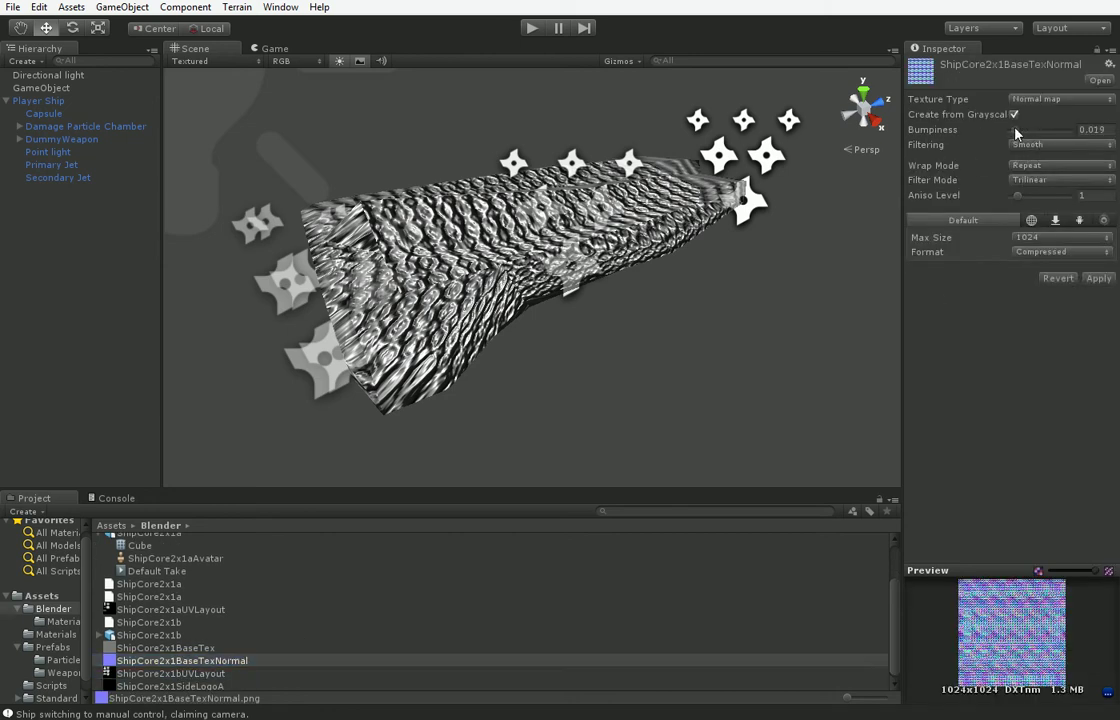
pyautogui.click(1098, 278)
# Step: Examine the bumpy surface of the textured ship hull from several angles and distances in the scene
pyautogui.moveTo(602, 312); pyautogui.dragTo(550, 377, button='middle')
pyautogui.moveTo(550, 377); pyautogui.dragTo(487, 430, button='right')
pyautogui.scroll(-2, 590, 341)
pyautogui.scroll(5, 590, 341)
pyautogui.scroll(4, 590, 346)
pyautogui.moveTo(667, 330); pyautogui.dragTo(510, 322, button='middle')
pyautogui.moveTo(510, 322); pyautogui.dragTo(545, 309, button='right')
pyautogui.keyDown('alt'); pyautogui.moveTo(545, 310); pyautogui.dragTo(702, 277); pyautogui.keyUp('alt')
pyautogui.scroll(-5, 572, 344)
pyautogui.scroll(4, 702, 277)
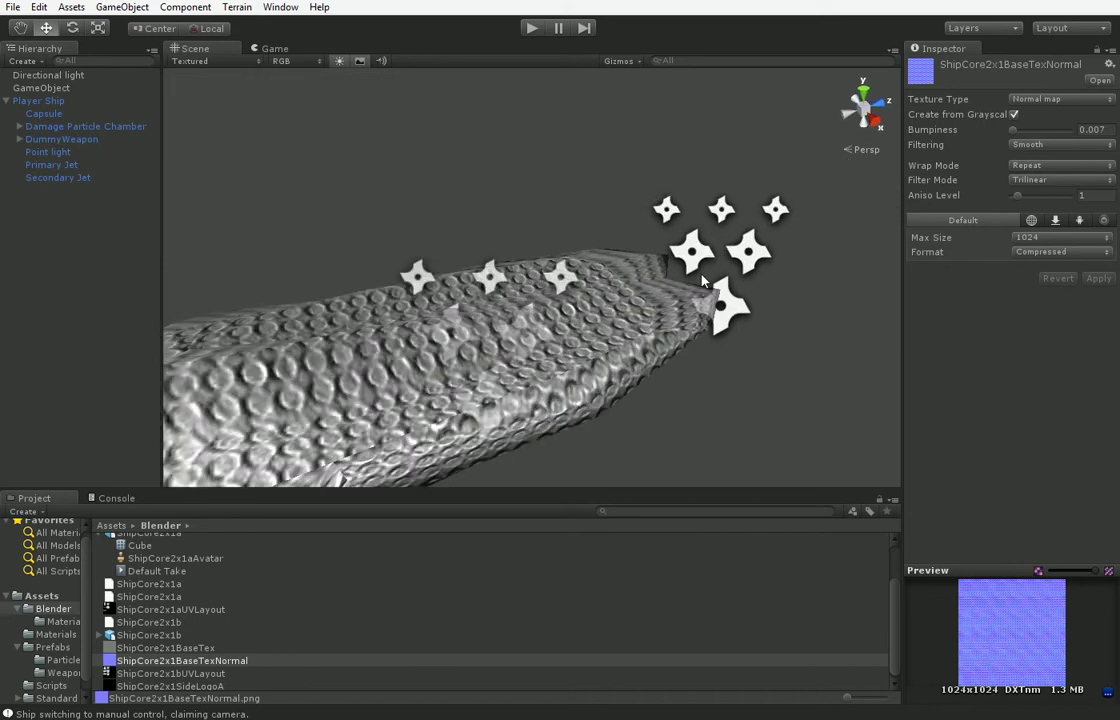
pyautogui.scroll(-5, 620, 320)
pyautogui.moveTo(562, 382); pyautogui.dragTo(607, 290, button='middle')
pyautogui.keyDown('alt'); pyautogui.moveTo(607, 333); pyautogui.dragTo(595, 325); pyautogui.keyUp('alt')
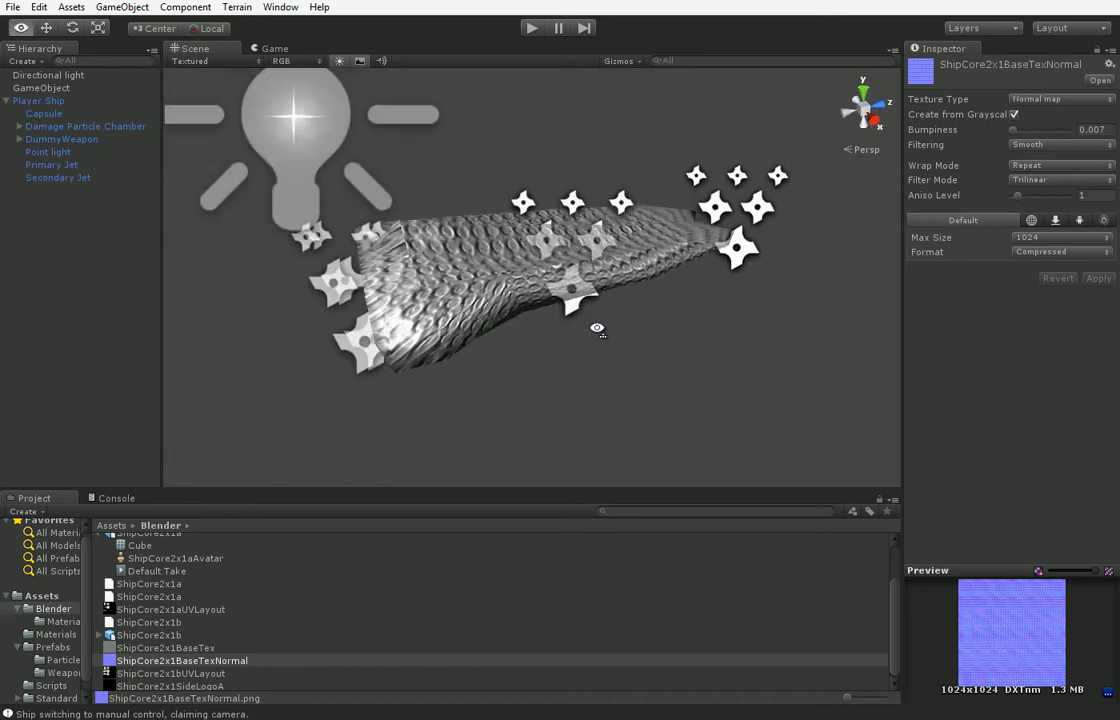
pyautogui.moveTo(595, 325); pyautogui.dragTo(600, 355, button='middle')
pyautogui.scroll(-2, 580, 340)
pyautogui.scroll(5, 580, 340)
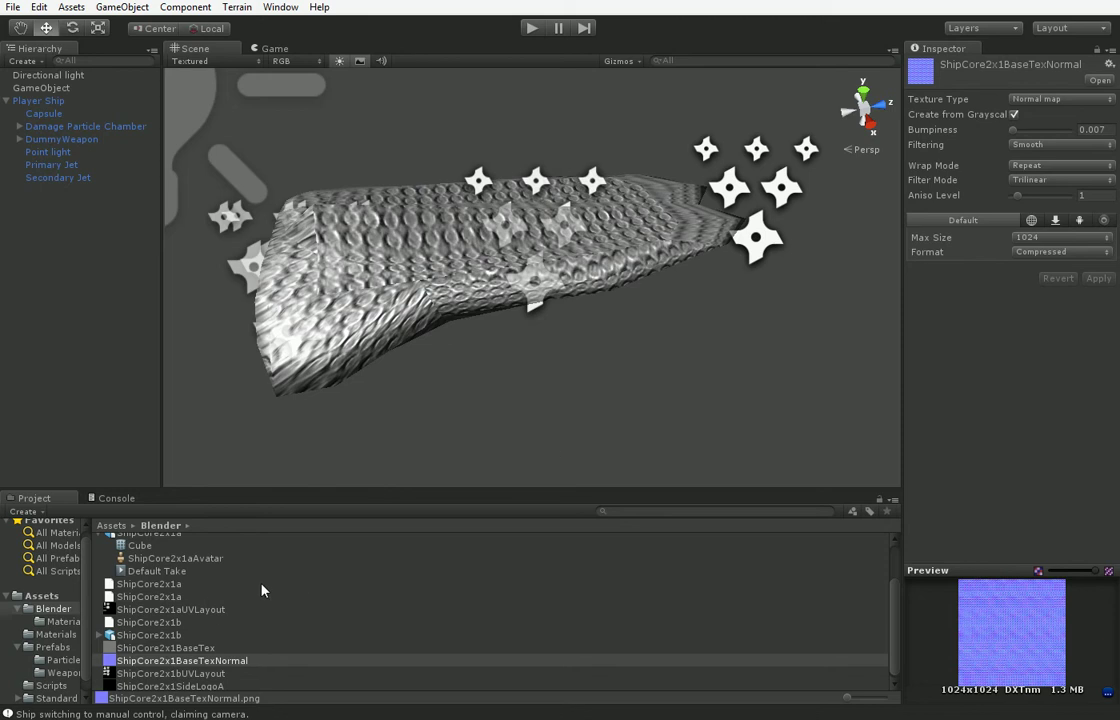
# Step: Find ShipMat in the Assets Materials folder and lower its shininess to the minimum
pyautogui.click(66, 621)
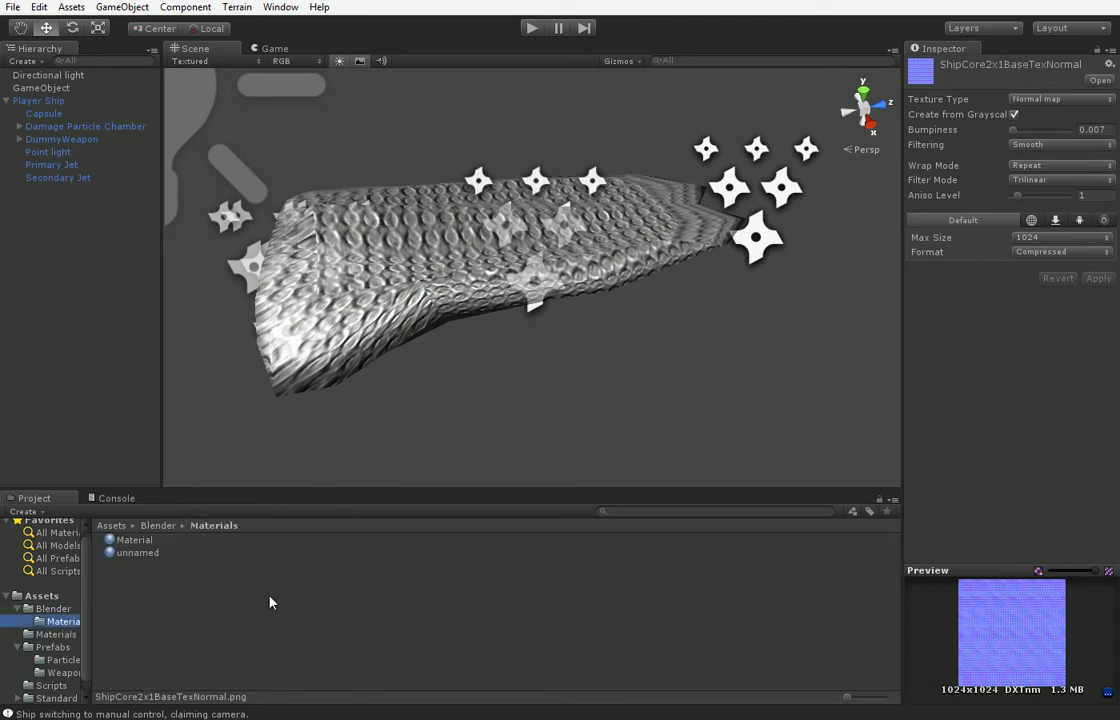
pyautogui.click(55, 672)
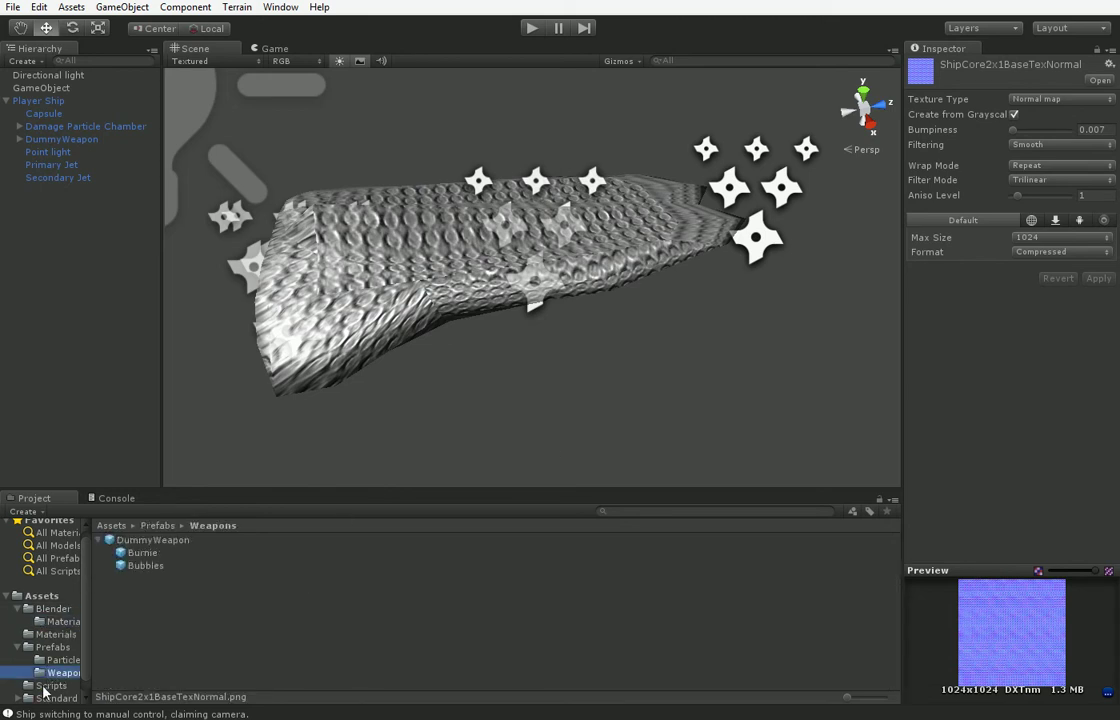
pyautogui.click(45, 686)
pyautogui.click(60, 621)
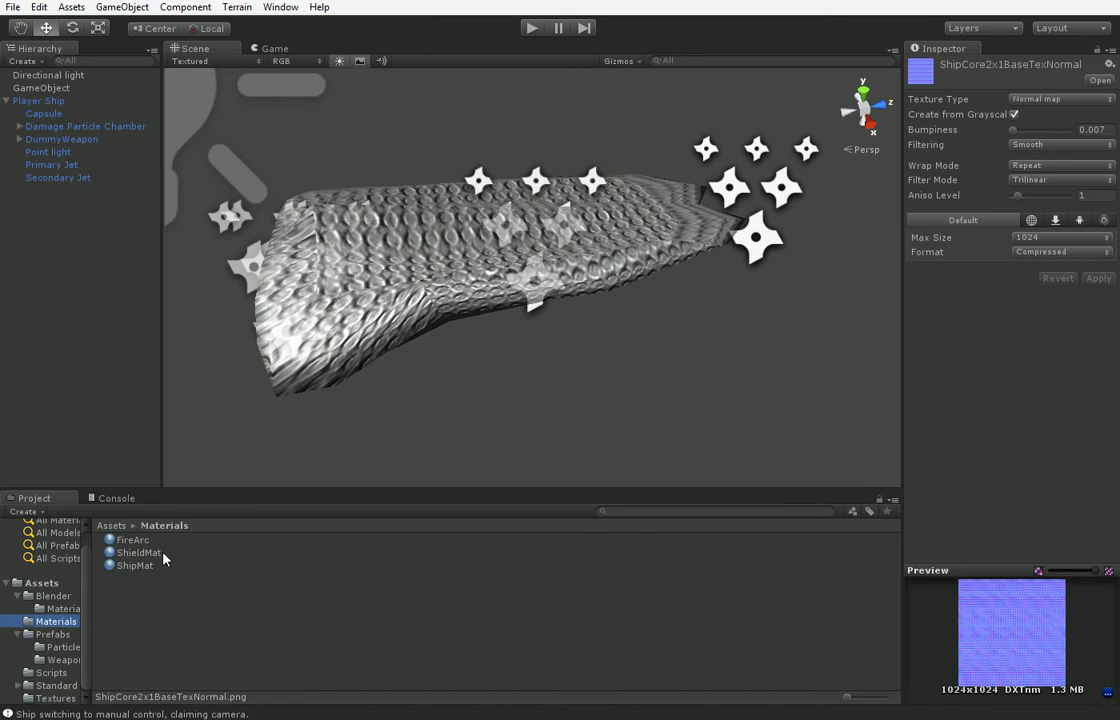
pyautogui.click(165, 553)
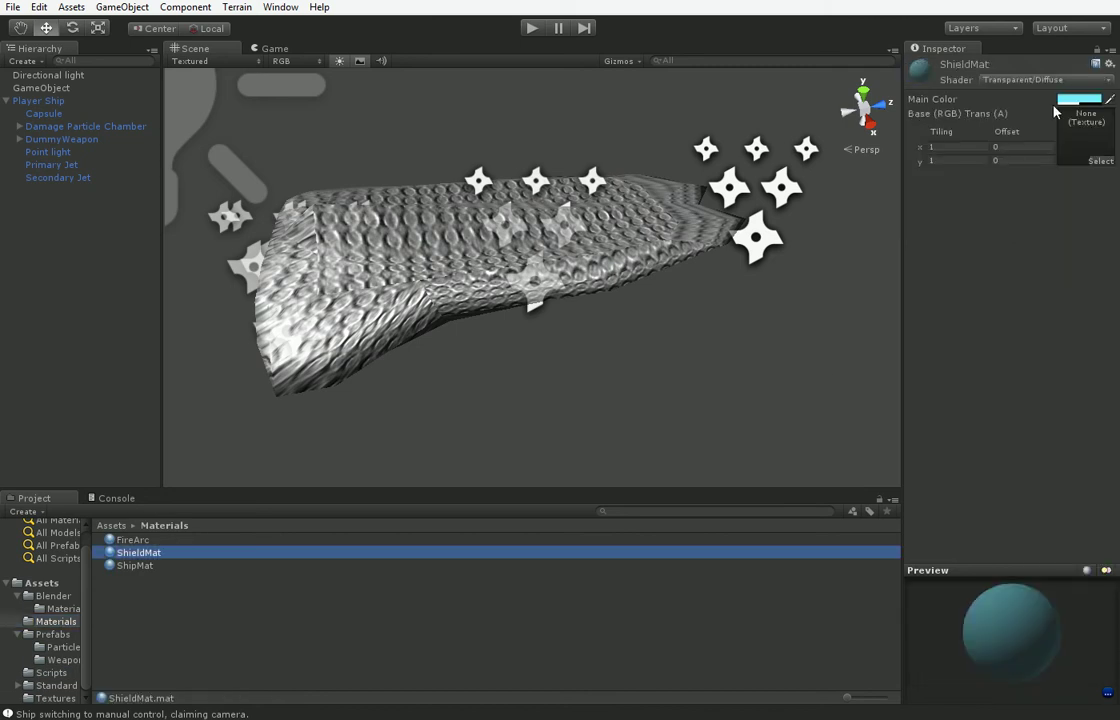
pyautogui.click(180, 567)
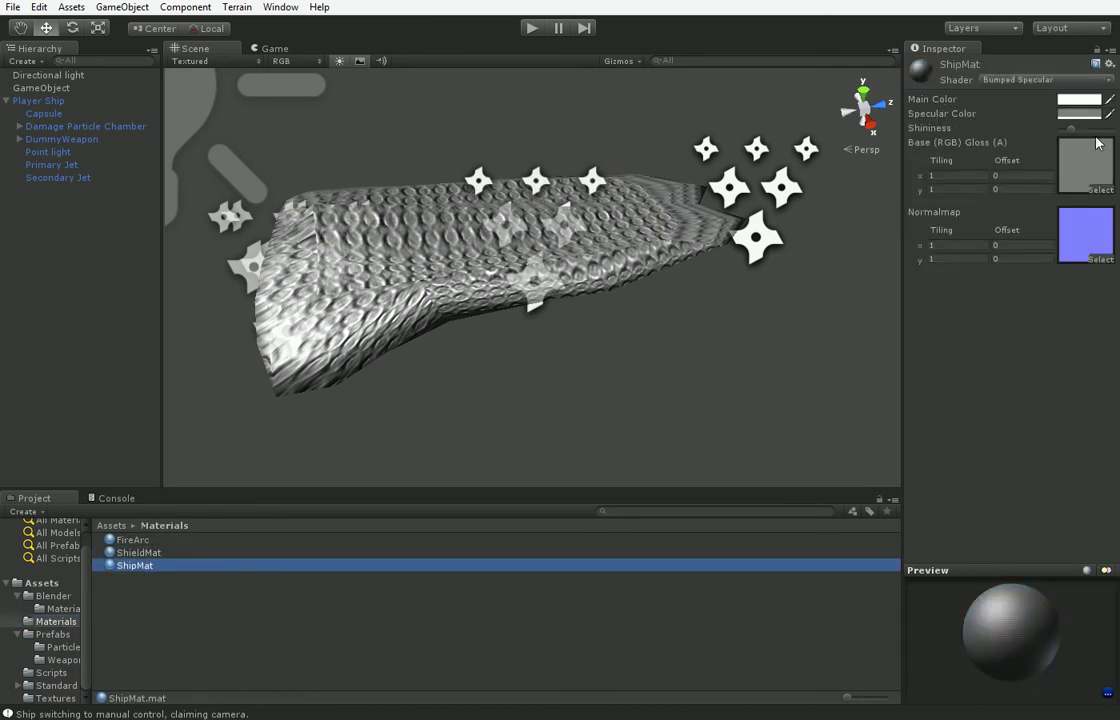
pyautogui.moveTo(1092, 134)
pyautogui.mouseDown()
pyautogui.moveTo(884, 125)
pyautogui.moveTo(1107, 144)
pyautogui.moveTo(881, 146)
pyautogui.mouseUp()
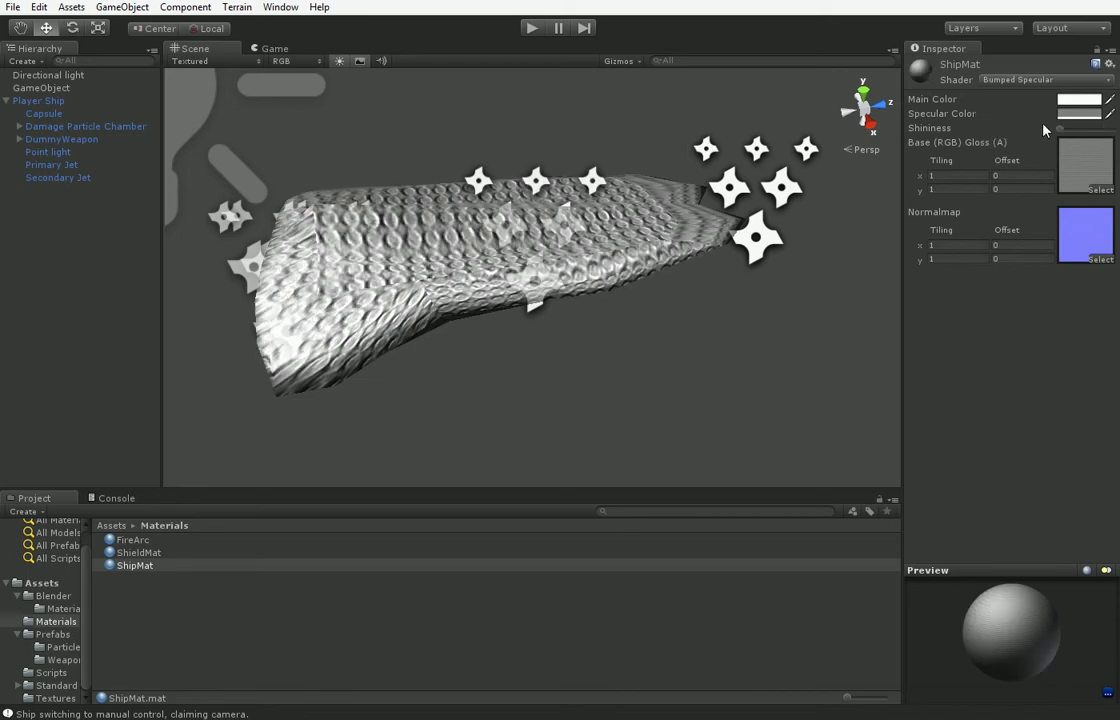
pyautogui.scroll(2, 543, 379)
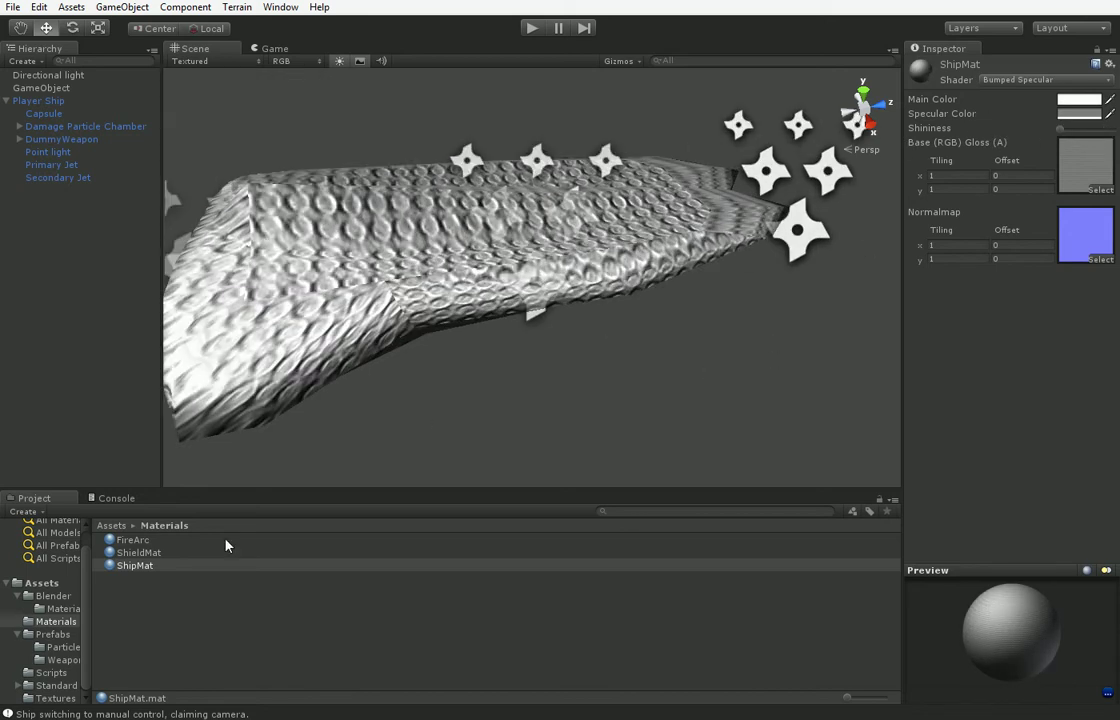
# Step: Create a new material named ShipLogo in the Assets Materials folder
pyautogui.click(140, 587)
pyautogui.click(140, 566)
pyautogui.rightClick(139, 578)
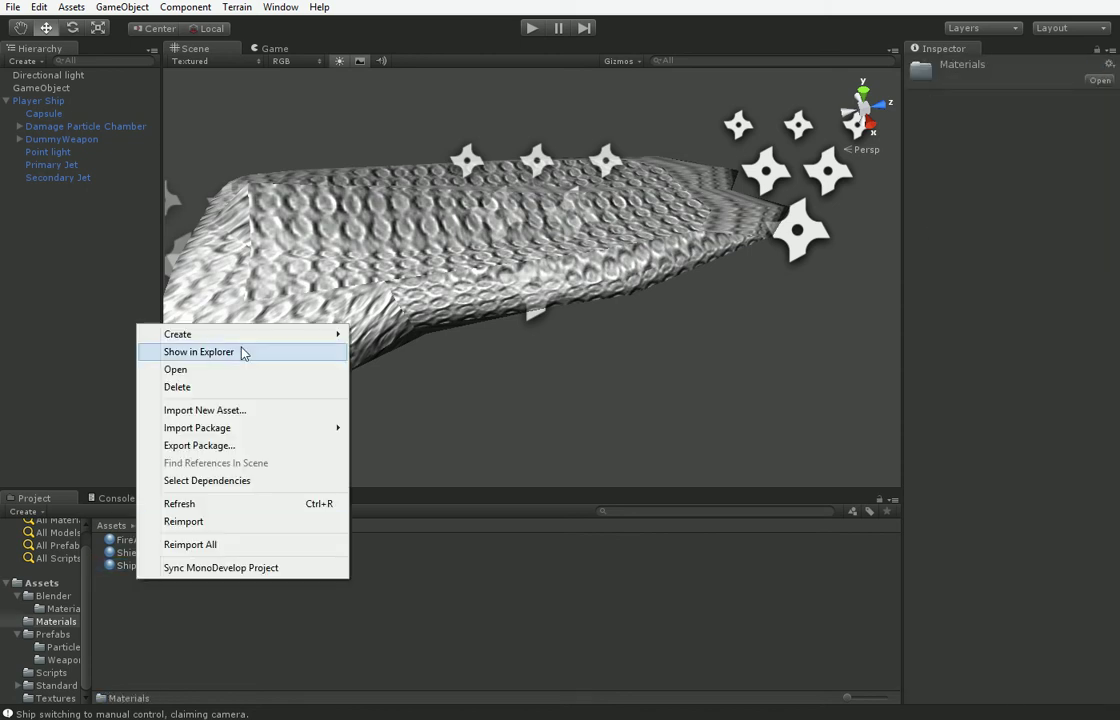
pyautogui.moveTo(297, 338)
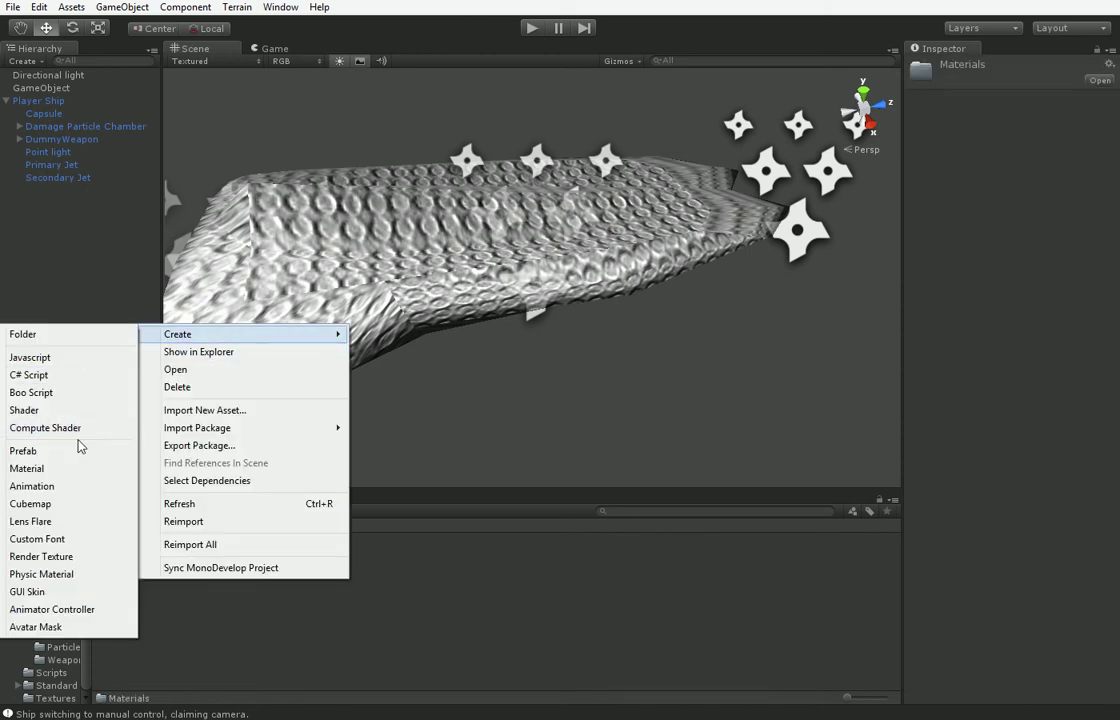
pyautogui.click(62, 468)
pyautogui.write('ShipLogo')
pyautogui.press('Return')
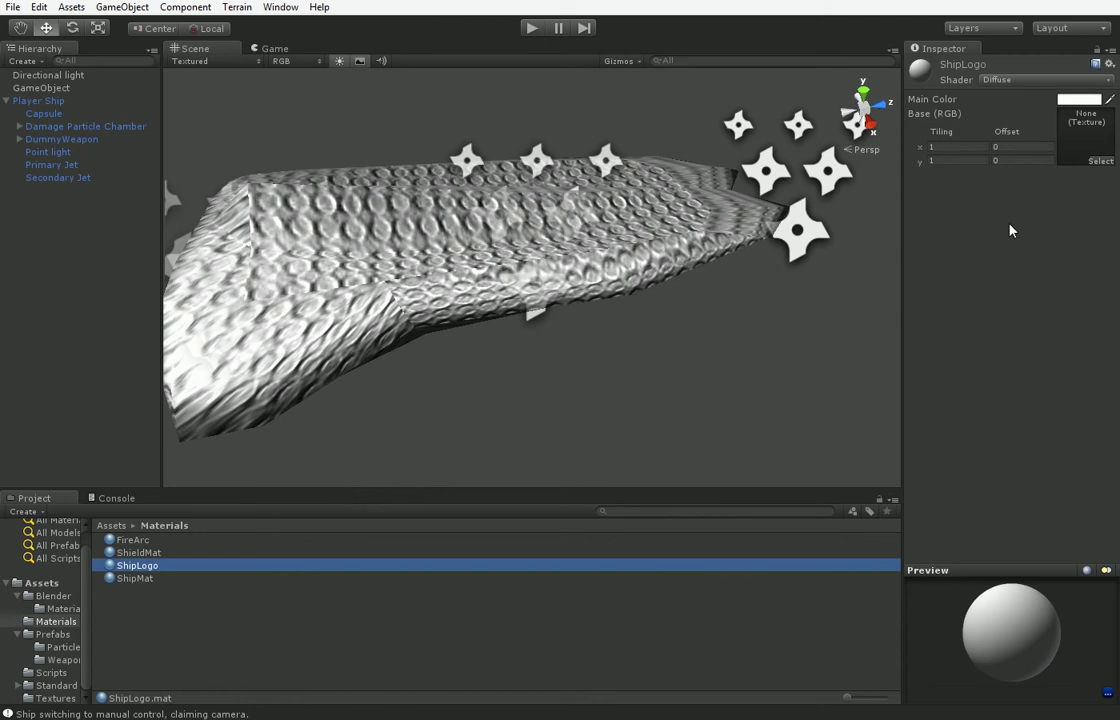
# Step: Set the ShipLogo material's shader to Transparent/Specular
pyautogui.click(1046, 79)
pyautogui.moveTo(1030, 396)
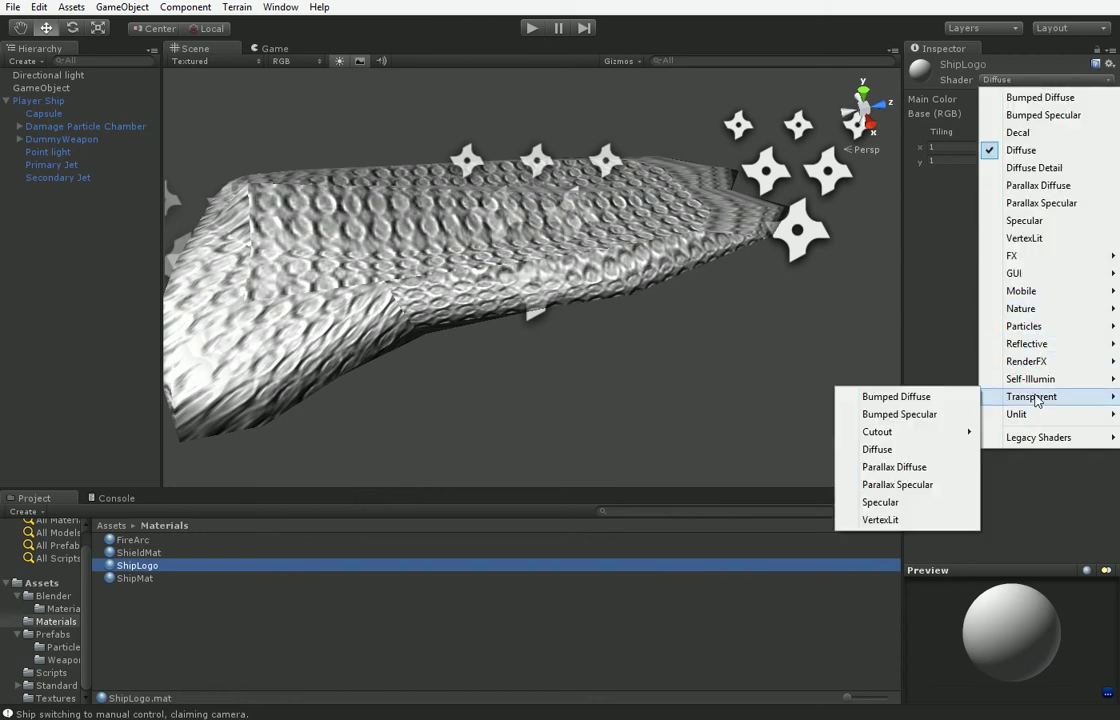
pyautogui.click(956, 415)
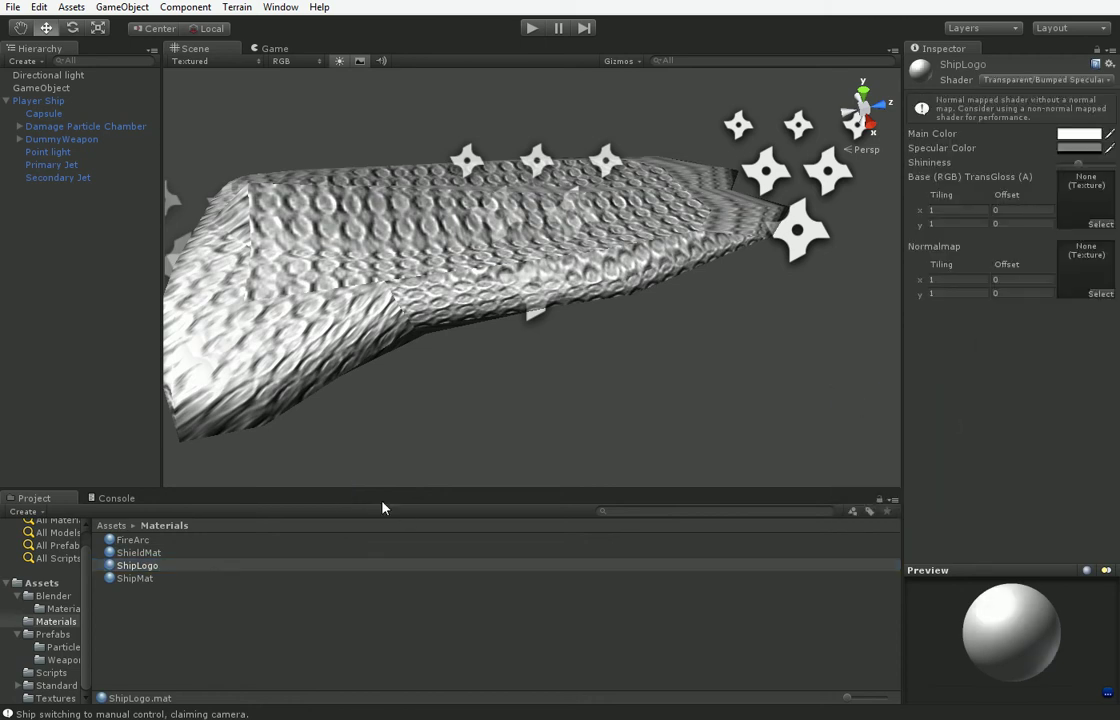
pyautogui.click(1033, 80)
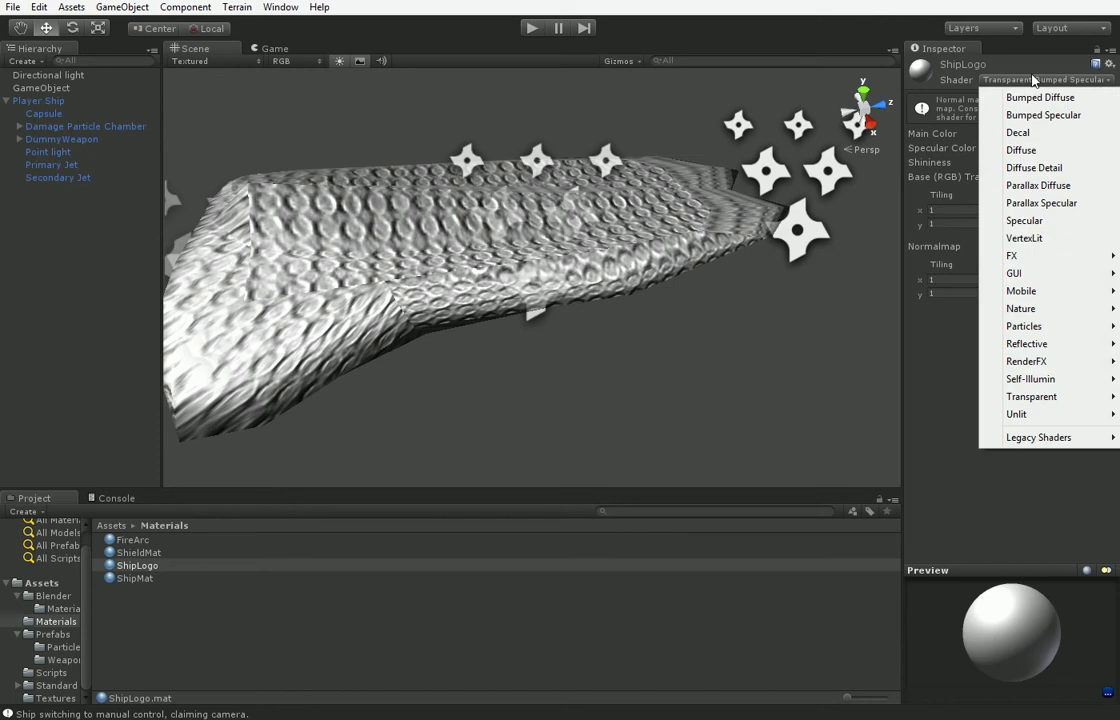
pyautogui.moveTo(1048, 396)
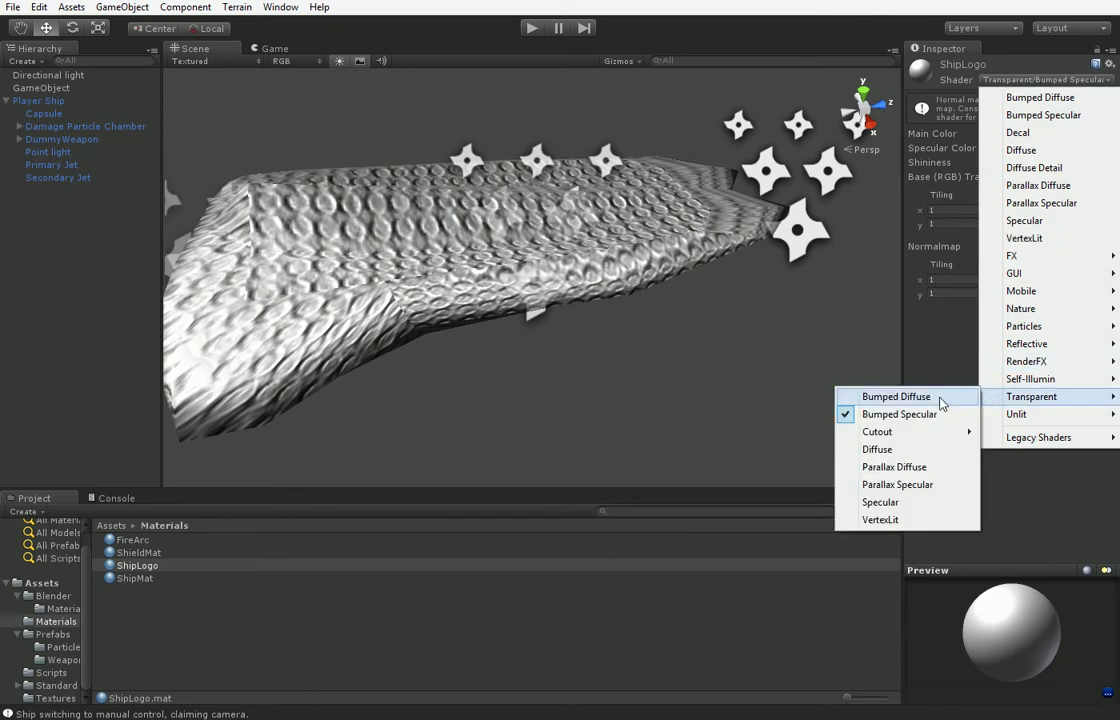
pyautogui.click(930, 503)
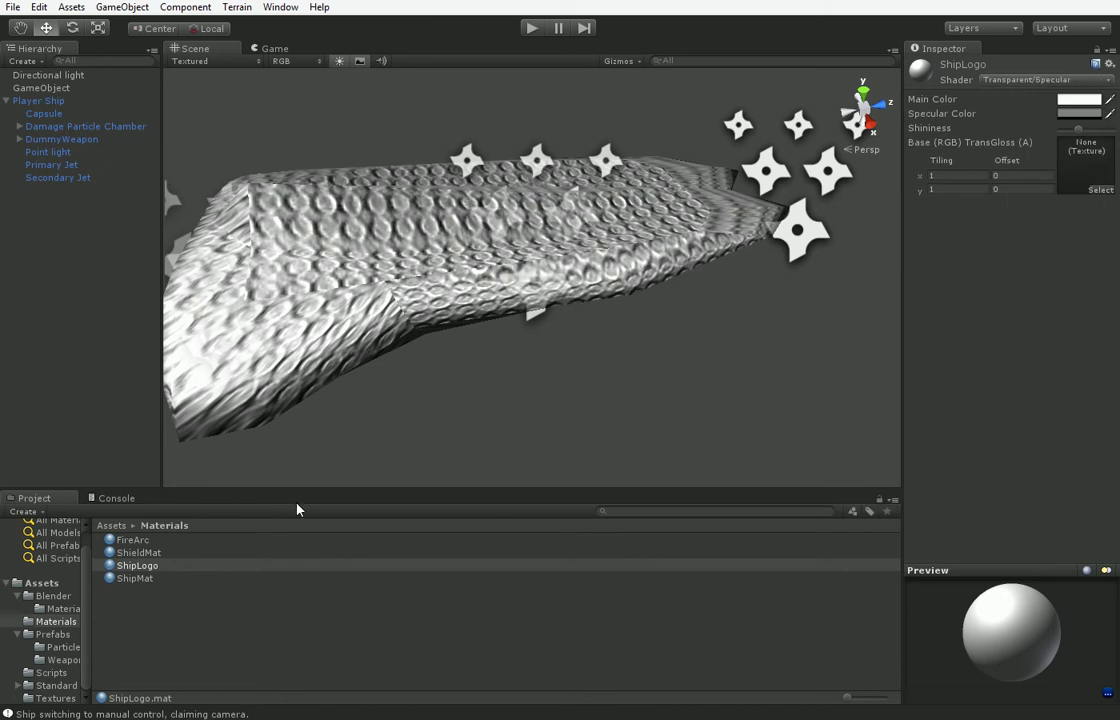
# Step: Assign the ShipCore2x1SideLogoA texture from the Blender folder as the ShipLogo material's base texture
pyautogui.click(53, 597)
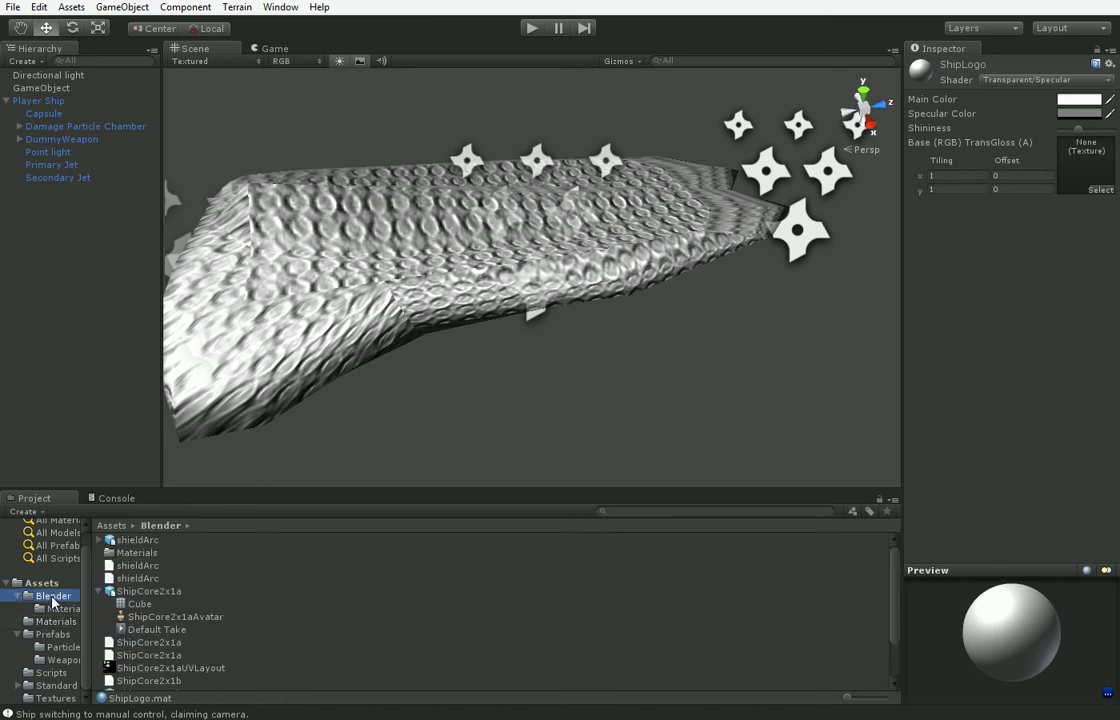
pyautogui.click(130, 645)
pyautogui.scroll(-1, 130, 658)
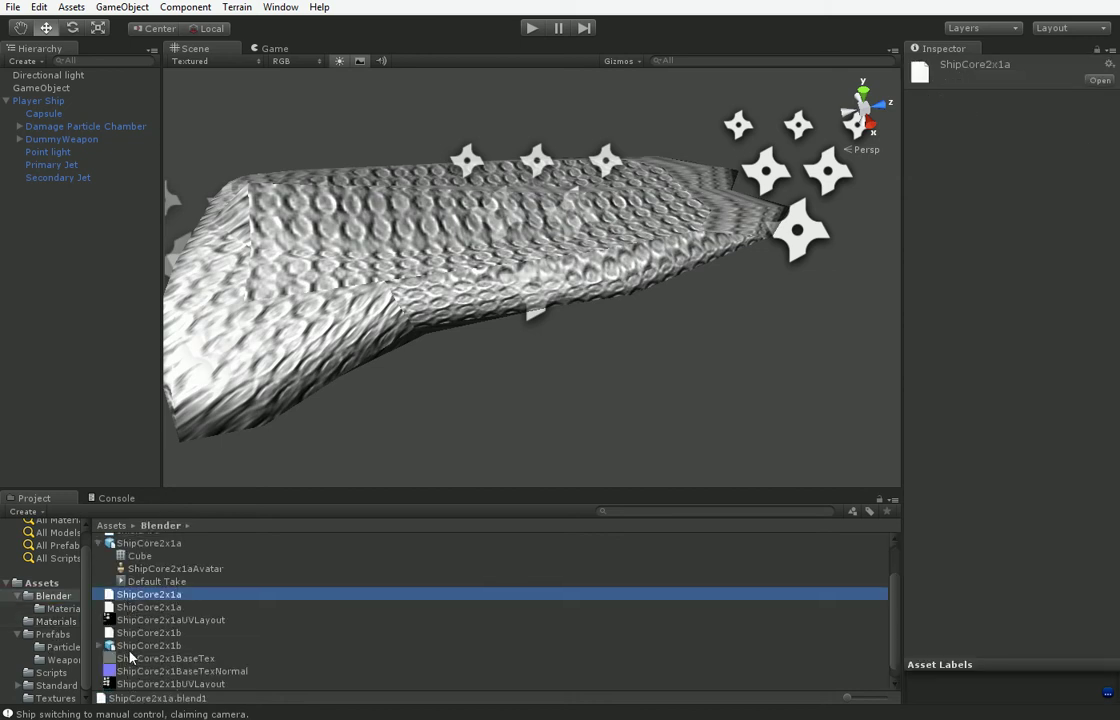
pyautogui.click(58, 622)
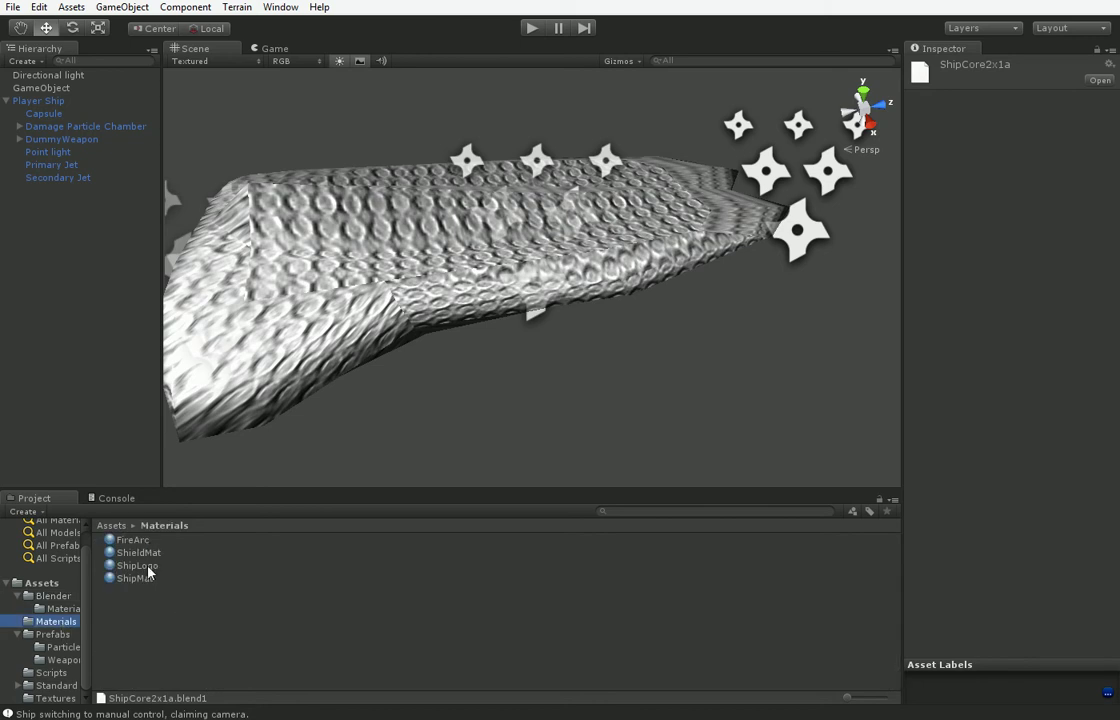
pyautogui.click(147, 567)
pyautogui.click(56, 598)
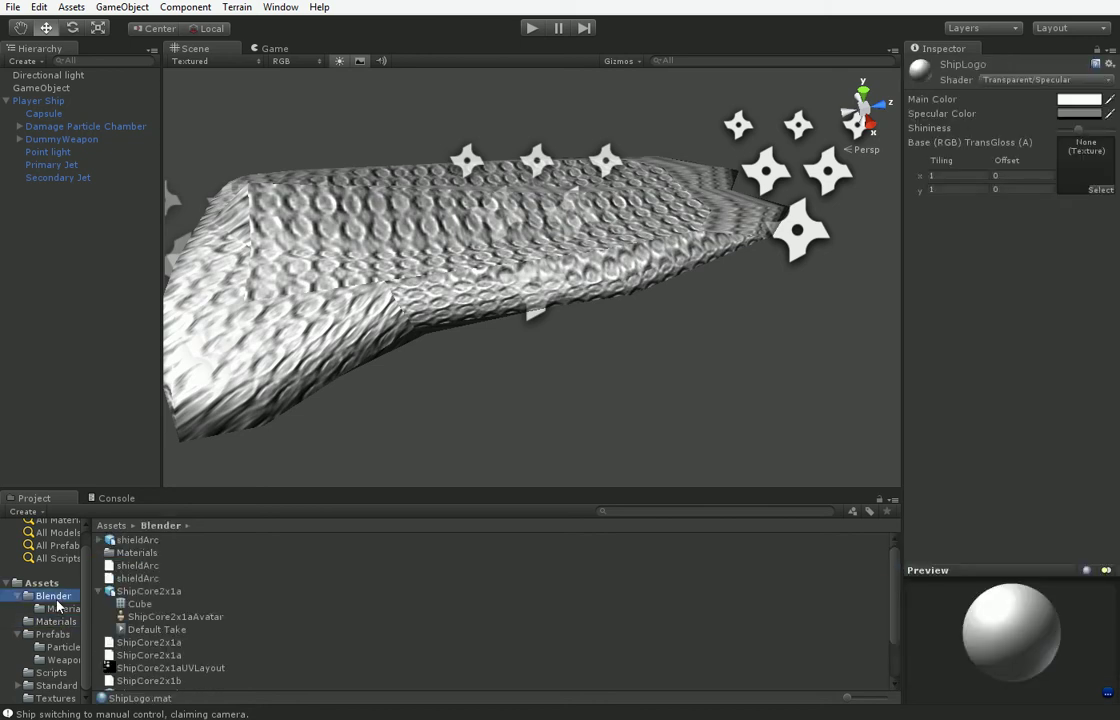
pyautogui.scroll(-1, 215, 652)
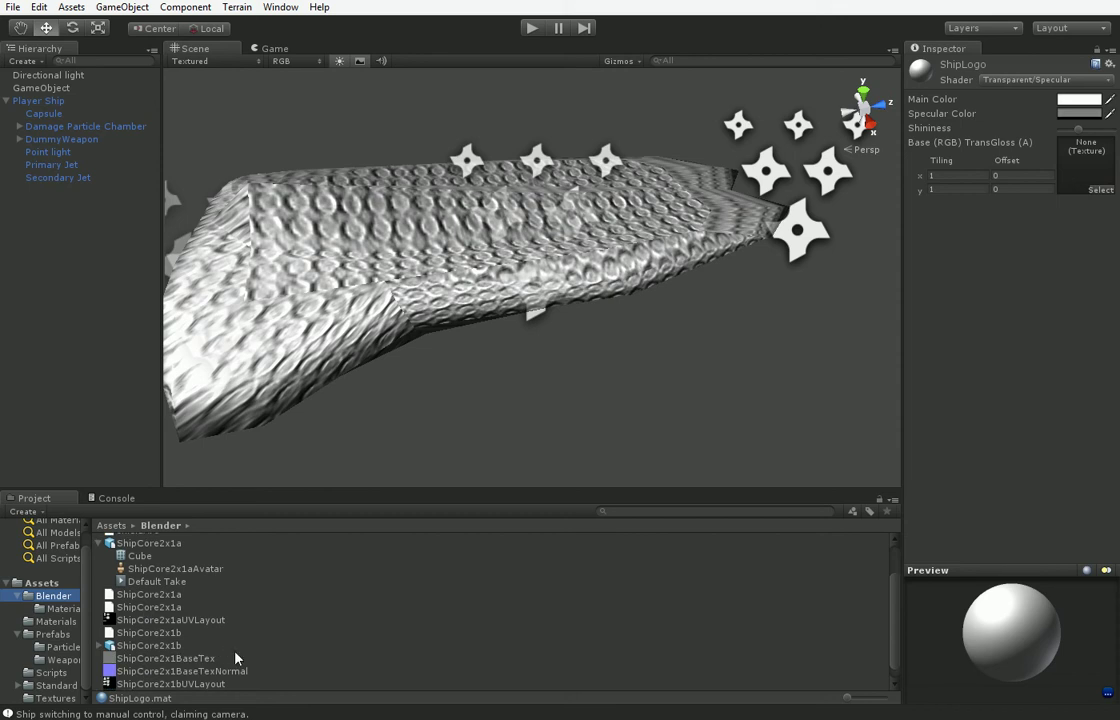
pyautogui.scroll(-1, 237, 657)
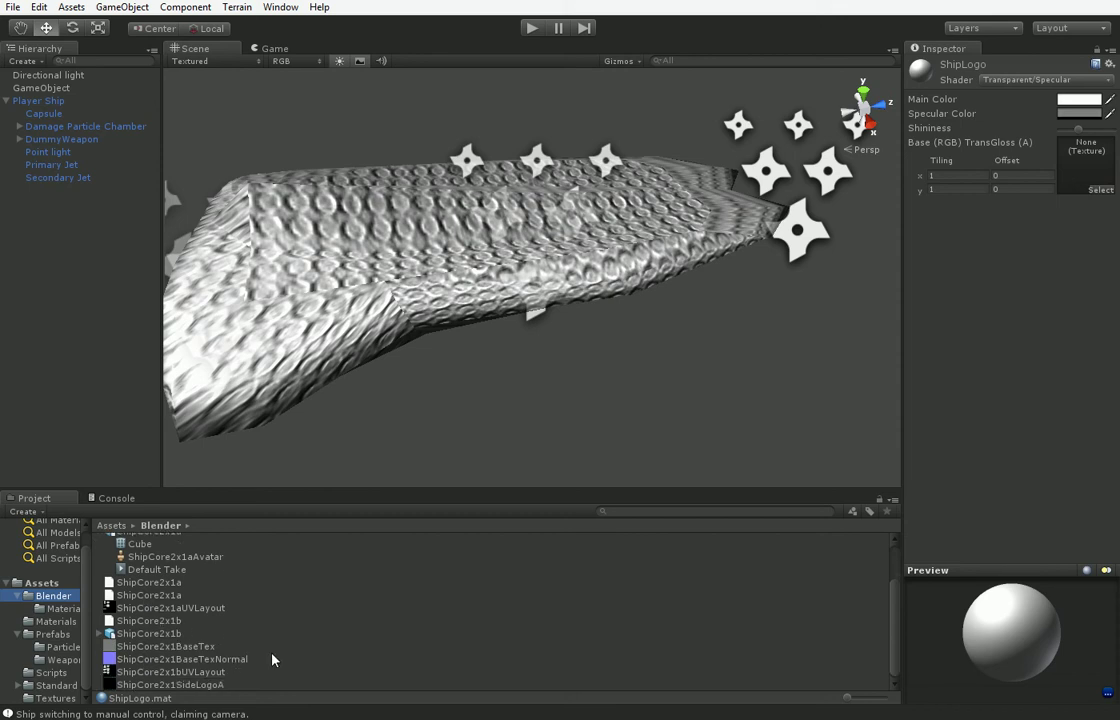
pyautogui.moveTo(200, 684); pyautogui.dragTo(1085, 165)
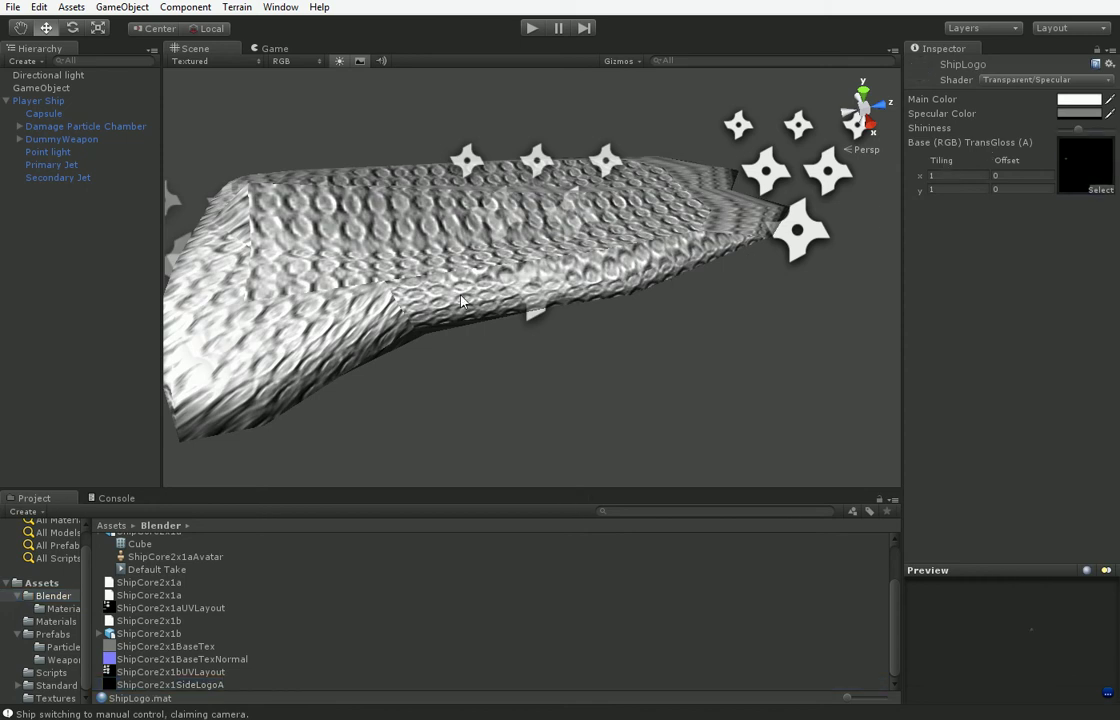
# Step: Add the ShipLogo material to the mesh renderer of the Player Ship's Capsule, alongside ShipMat
pyautogui.click(55, 116)
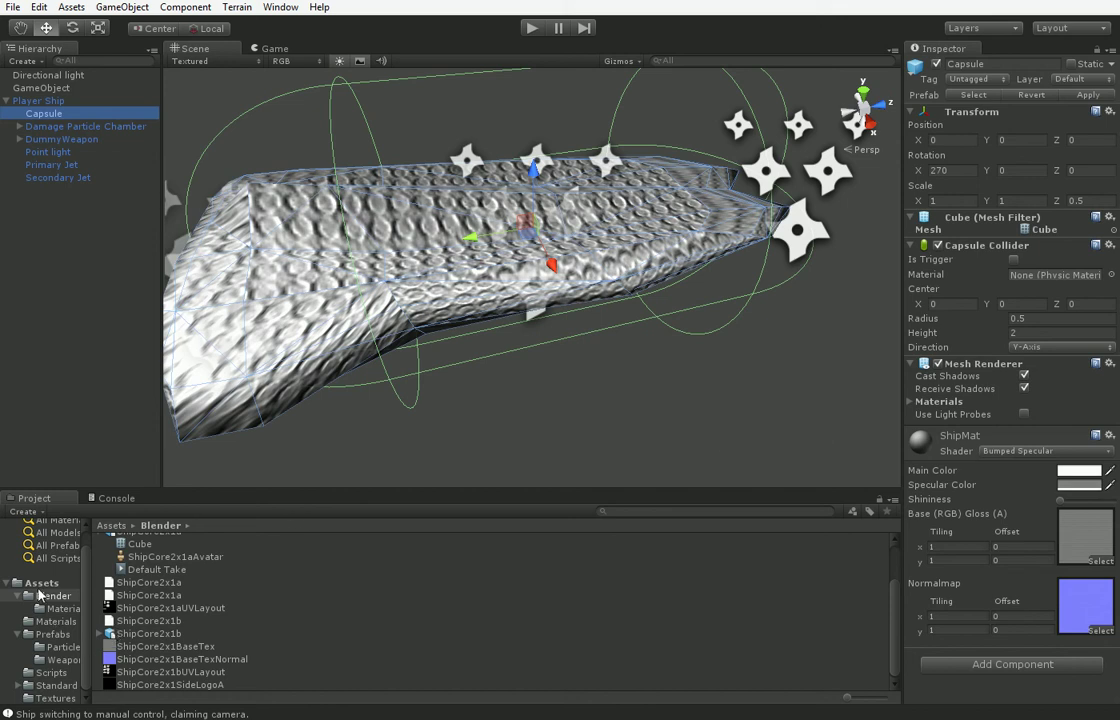
pyautogui.click(35, 622)
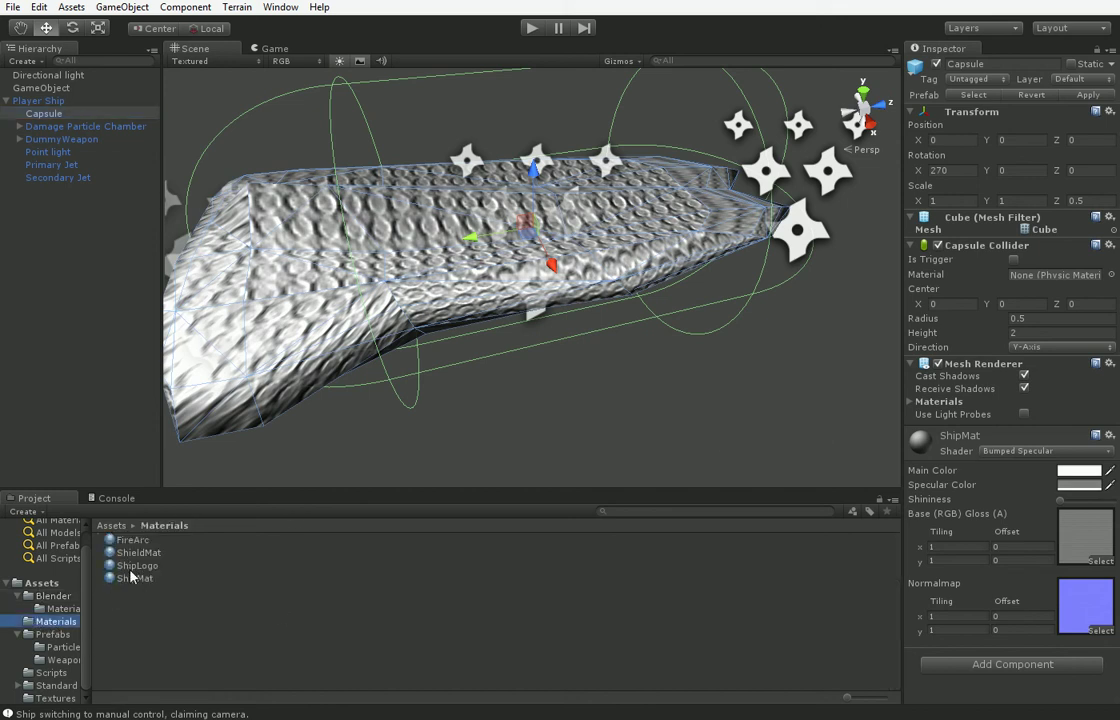
pyautogui.moveTo(110, 566); pyautogui.dragTo(962, 403)
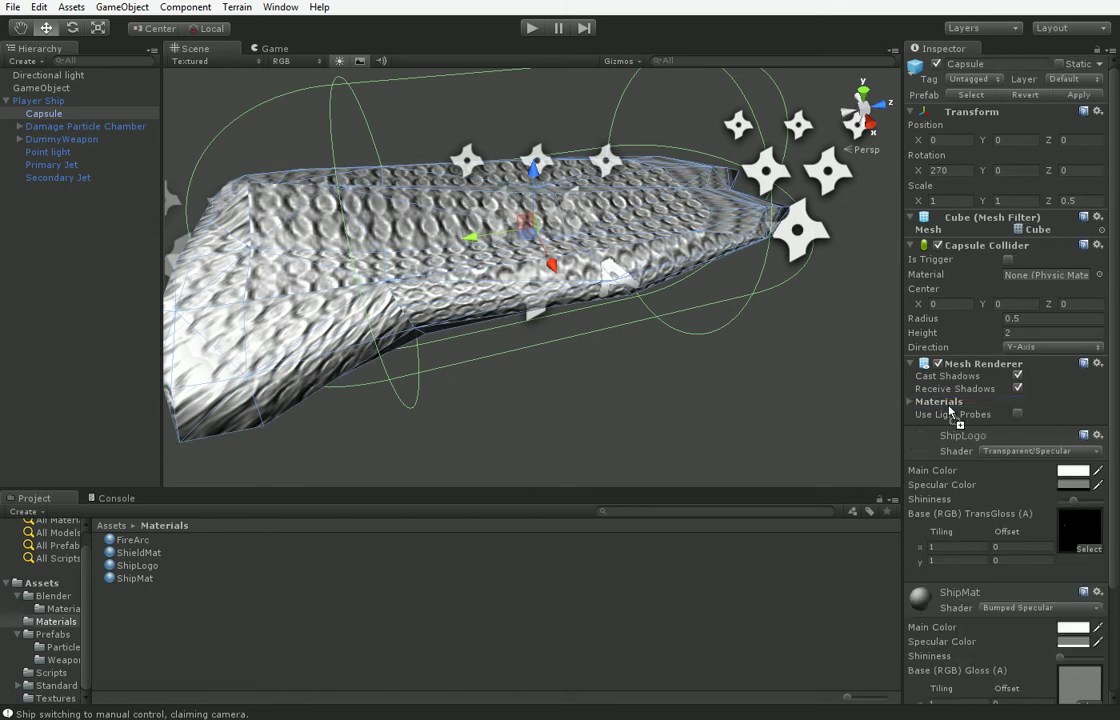
pyautogui.moveTo(698, 355); pyautogui.dragTo(655, 283, button='right')
pyautogui.scroll(-5, 655, 284)
pyautogui.moveTo(637, 358); pyautogui.dragTo(537, 351, button='middle')
pyautogui.scroll(5, 575, 275)
pyautogui.moveTo(537, 351); pyautogui.dragTo(523, 402, button='right')
pyautogui.scroll(4, 527, 287)
pyautogui.scroll(-3, 560, 278)
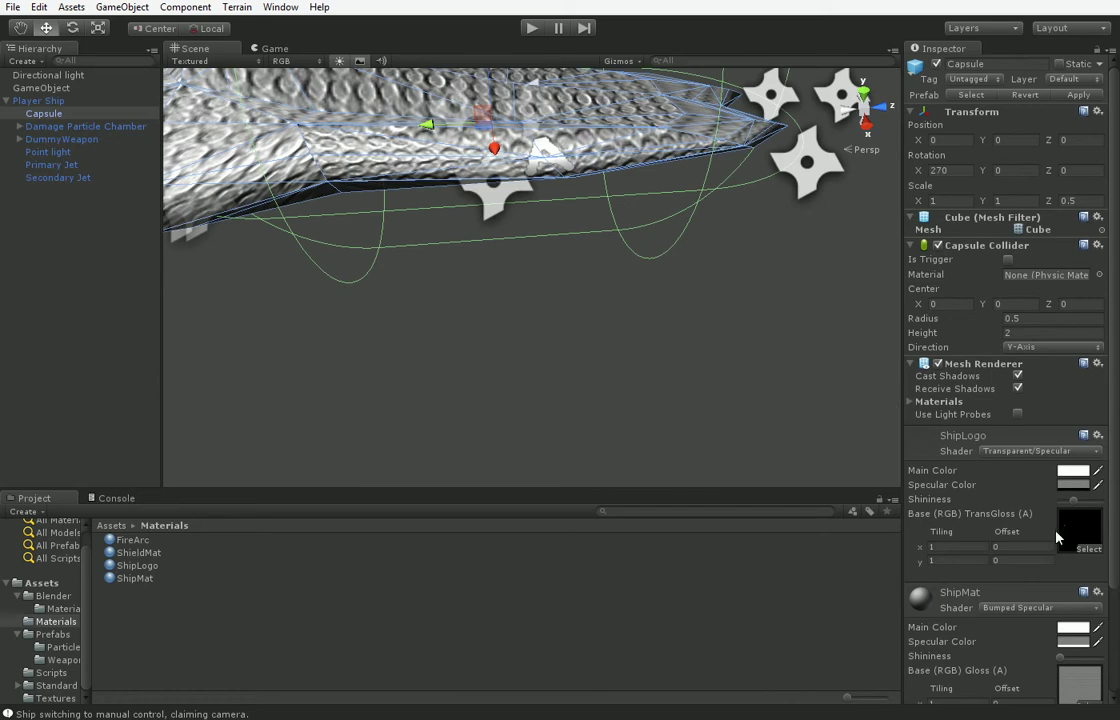
# Step: Set the ShipLogo material's main color to magenta and check the logo on the hull's side
pyautogui.scroll(-3, 1070, 424)
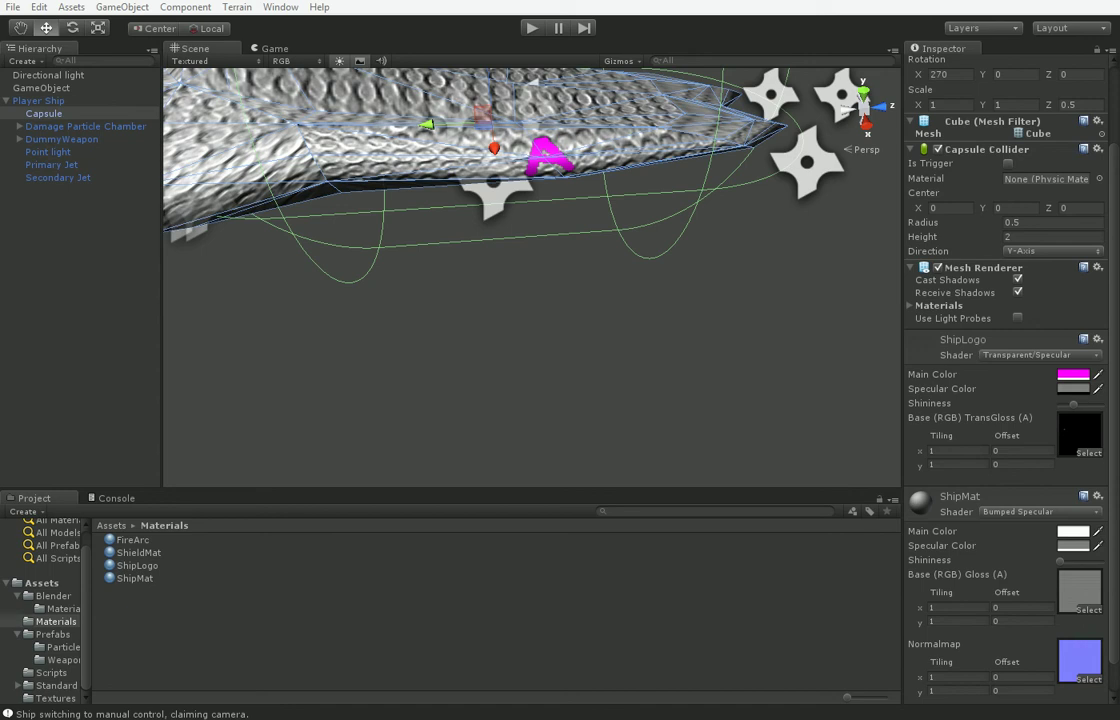
pyautogui.keyDown('alt'); pyautogui.moveTo(430, 180); pyautogui.dragTo(535, 308); pyautogui.keyUp('alt')
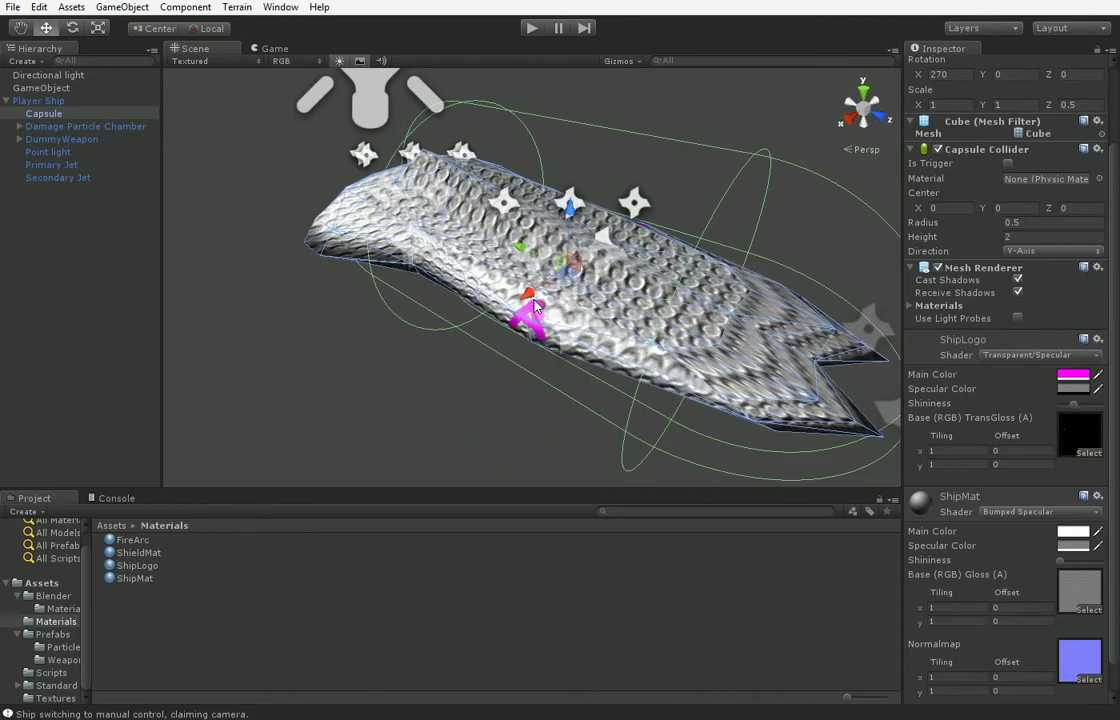
pyautogui.scroll(-6, 265, 287)
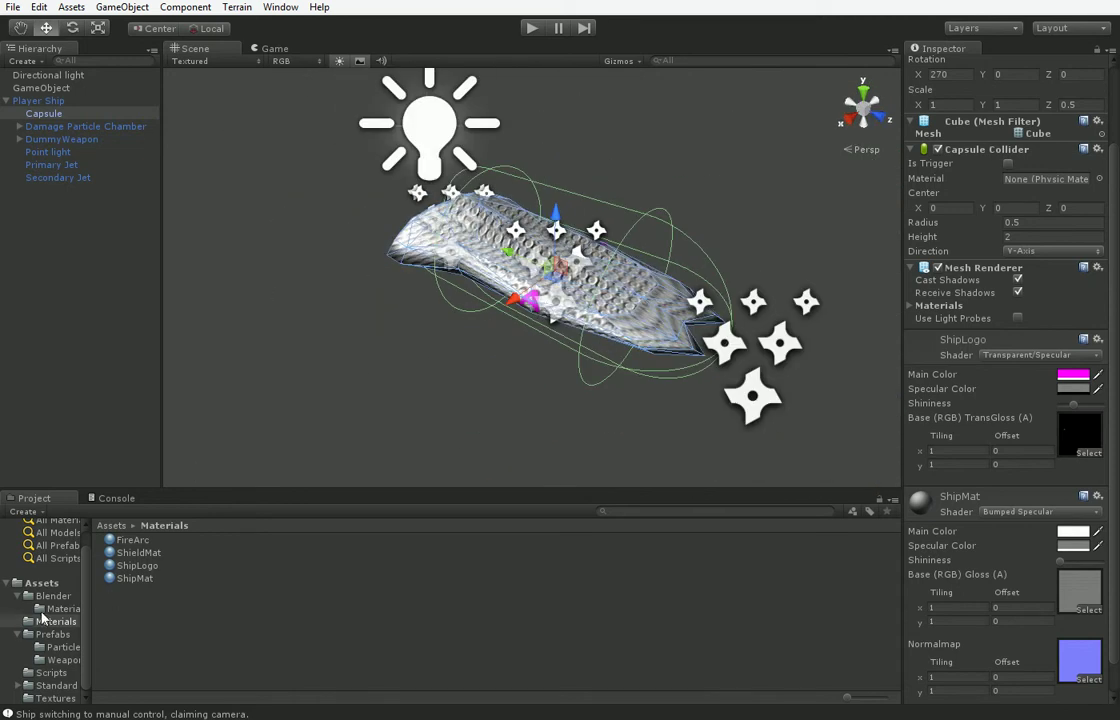
# Step: Open the garden scene from the Assets folder
pyautogui.click(42, 583)
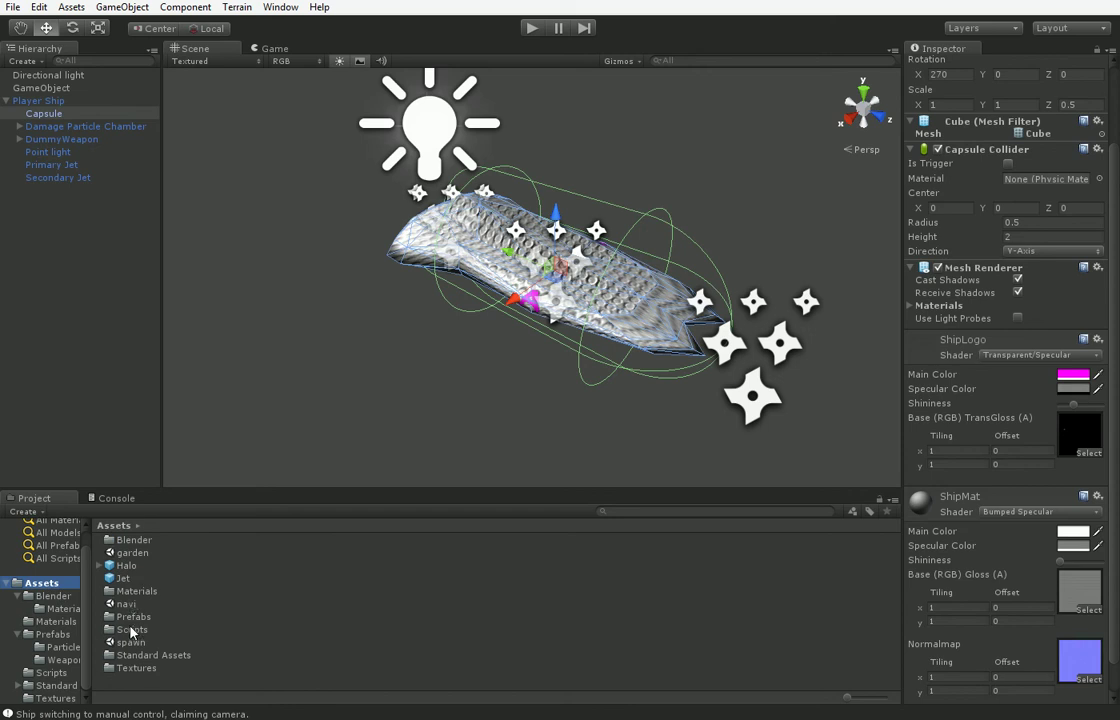
pyautogui.doubleClick(134, 555)
pyautogui.scroll(2, 512, 352)
pyautogui.moveTo(512, 352); pyautogui.dragTo(478, 418, button='right')
pyautogui.scroll(-3, 500, 395)
pyautogui.moveTo(540, 350); pyautogui.dragTo(200, 465, button='middle')
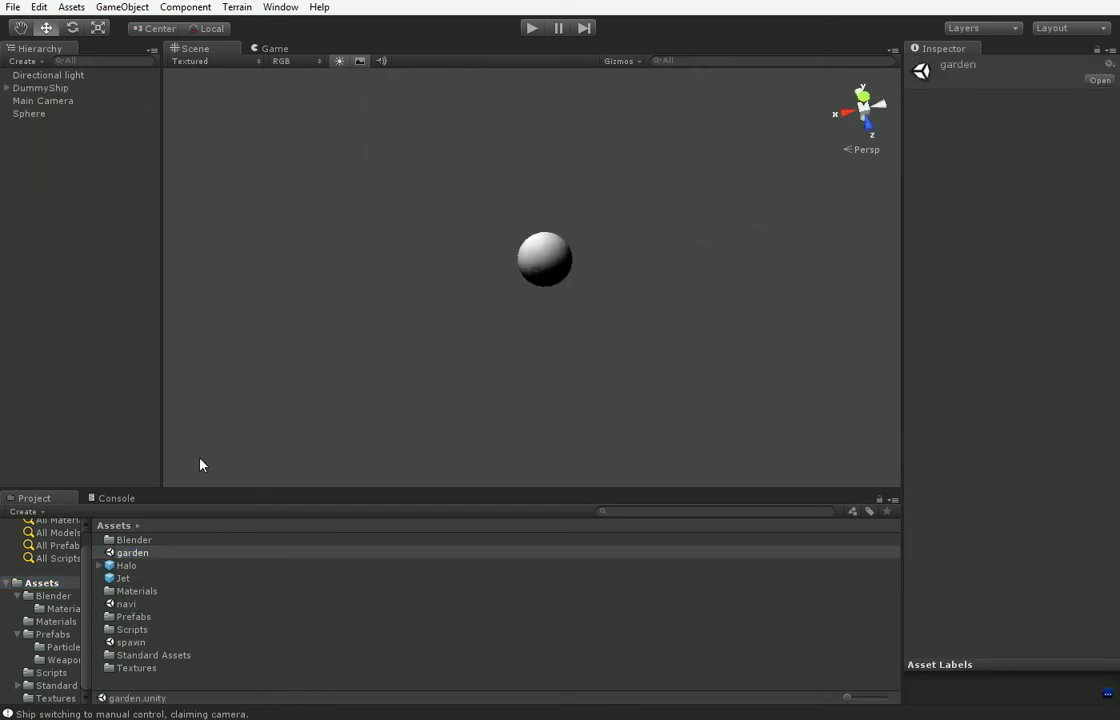
# Step: Remove the Capsule mesh filter and the mesh renderer components from DummyShip
pyautogui.click(8, 89)
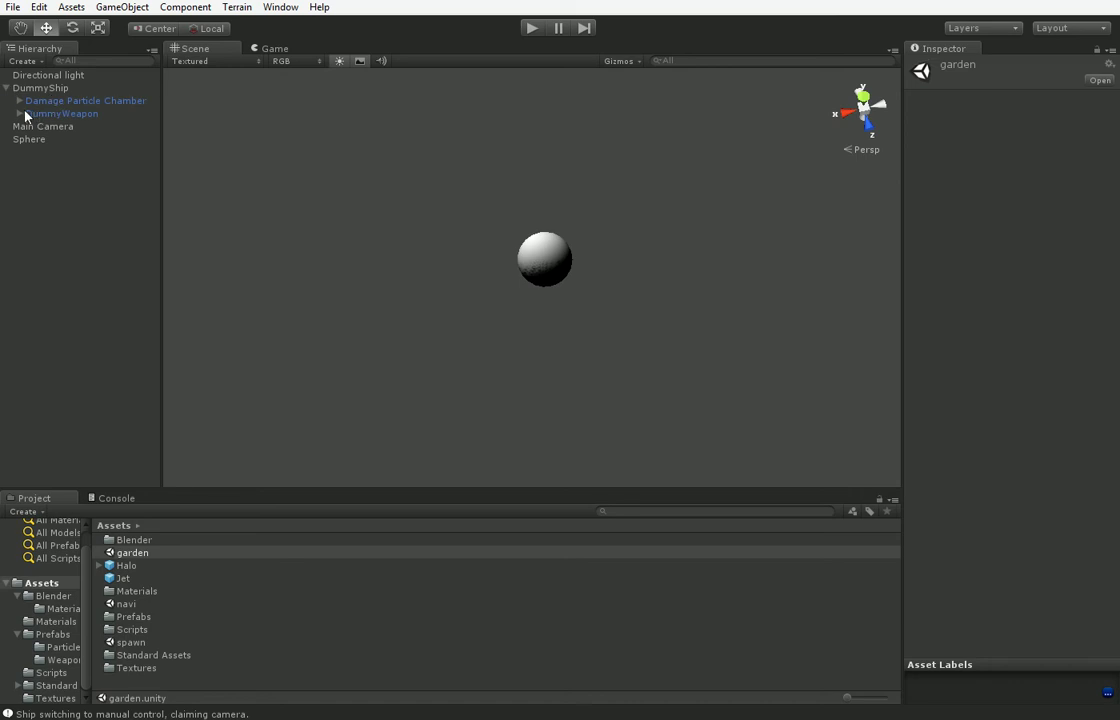
pyautogui.click(30, 89)
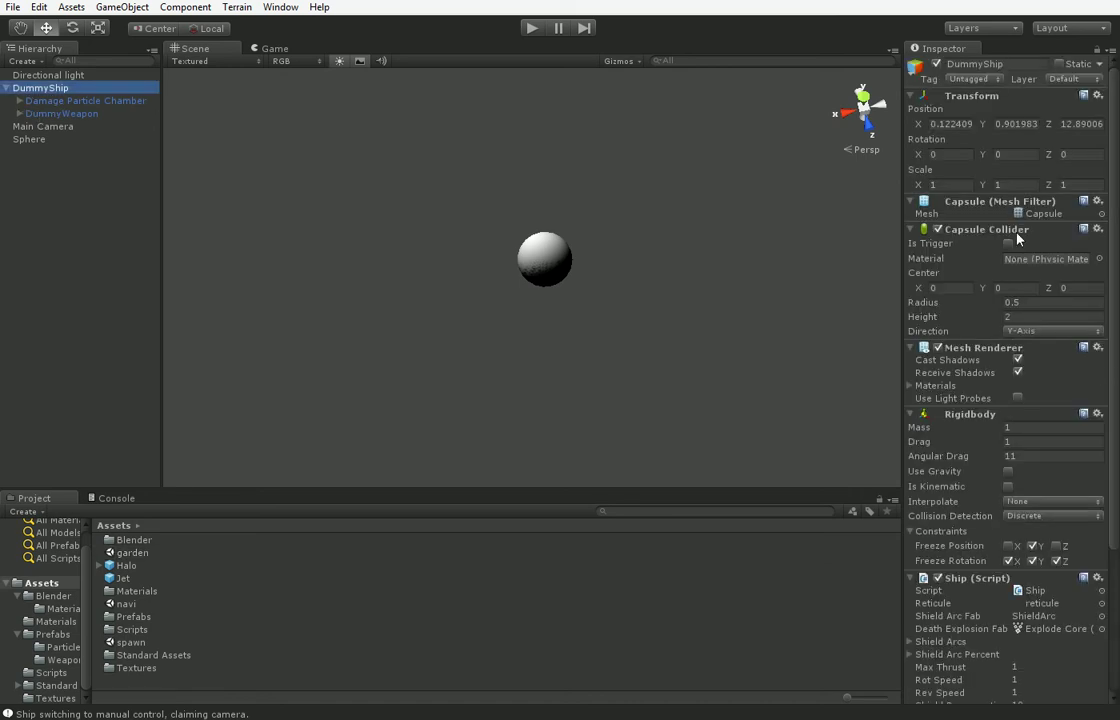
pyautogui.scroll(3, 418, 391)
pyautogui.moveTo(490, 426); pyautogui.dragTo(387, 438, button='right')
pyautogui.scroll(-1, 425, 427)
pyautogui.scroll(2, 440, 432)
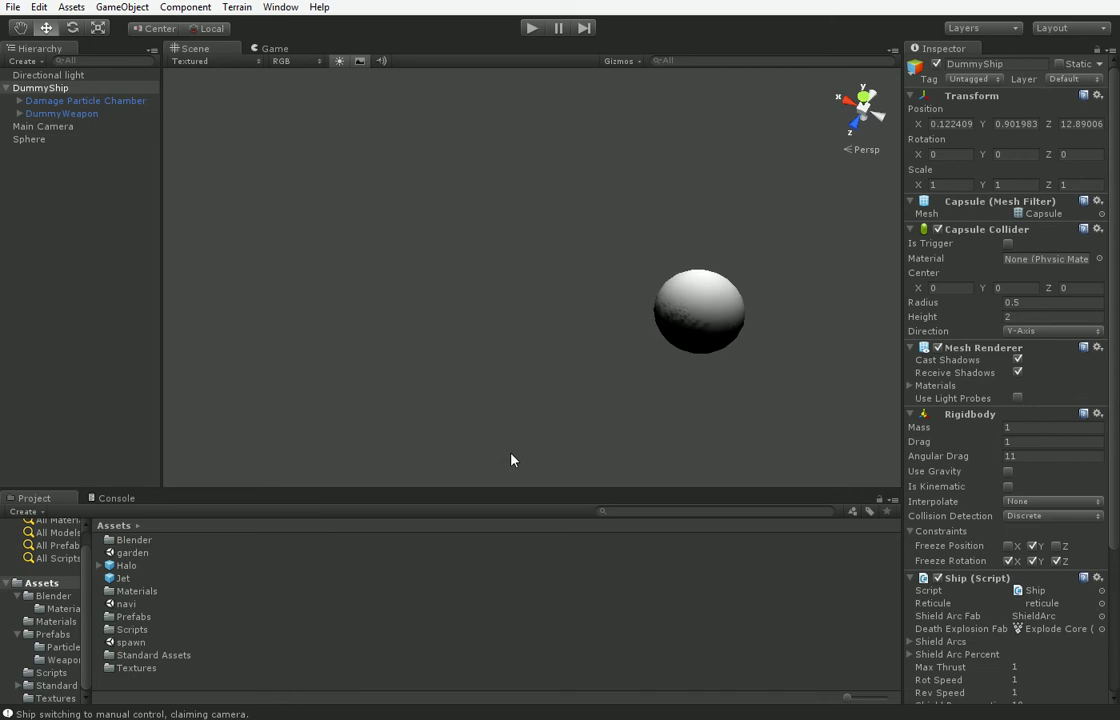
pyautogui.moveTo(511, 460); pyautogui.dragTo(265, 415, button='middle')
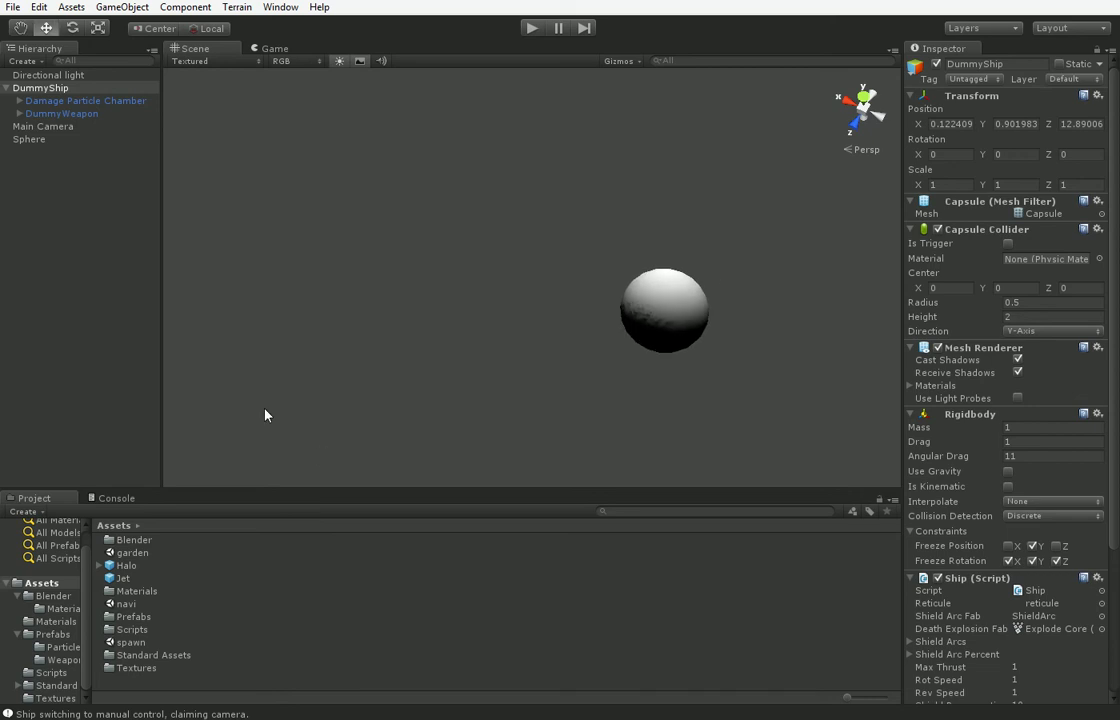
pyautogui.click(1097, 201)
pyautogui.click(1105, 240)
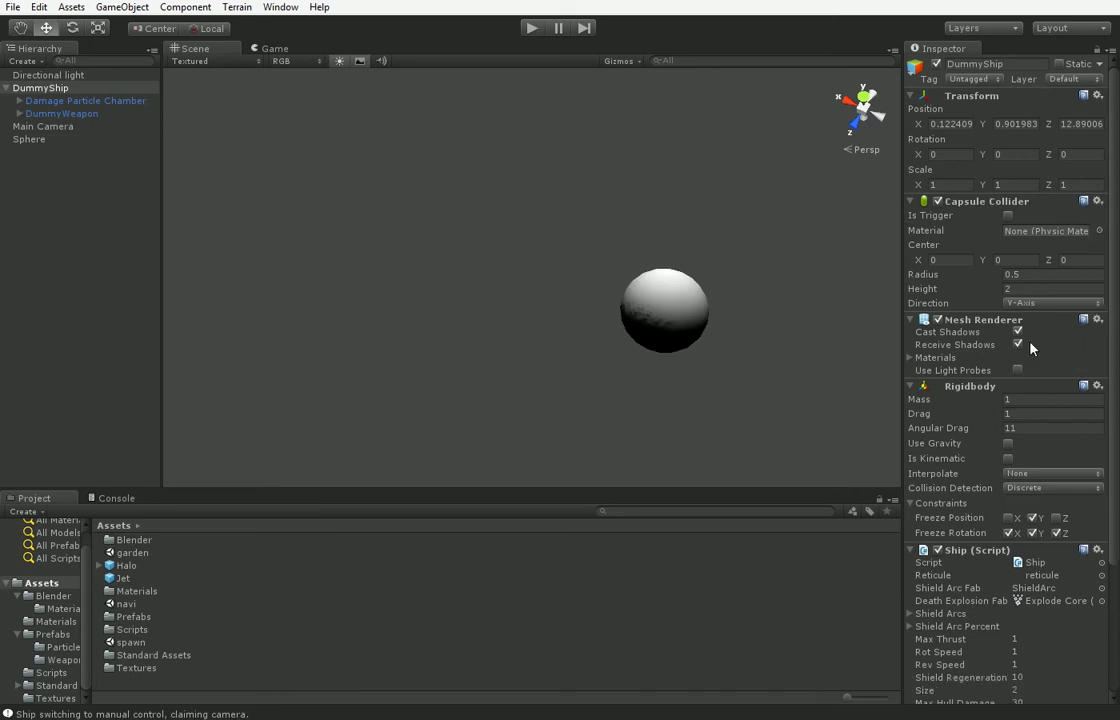
pyautogui.click(1097, 320)
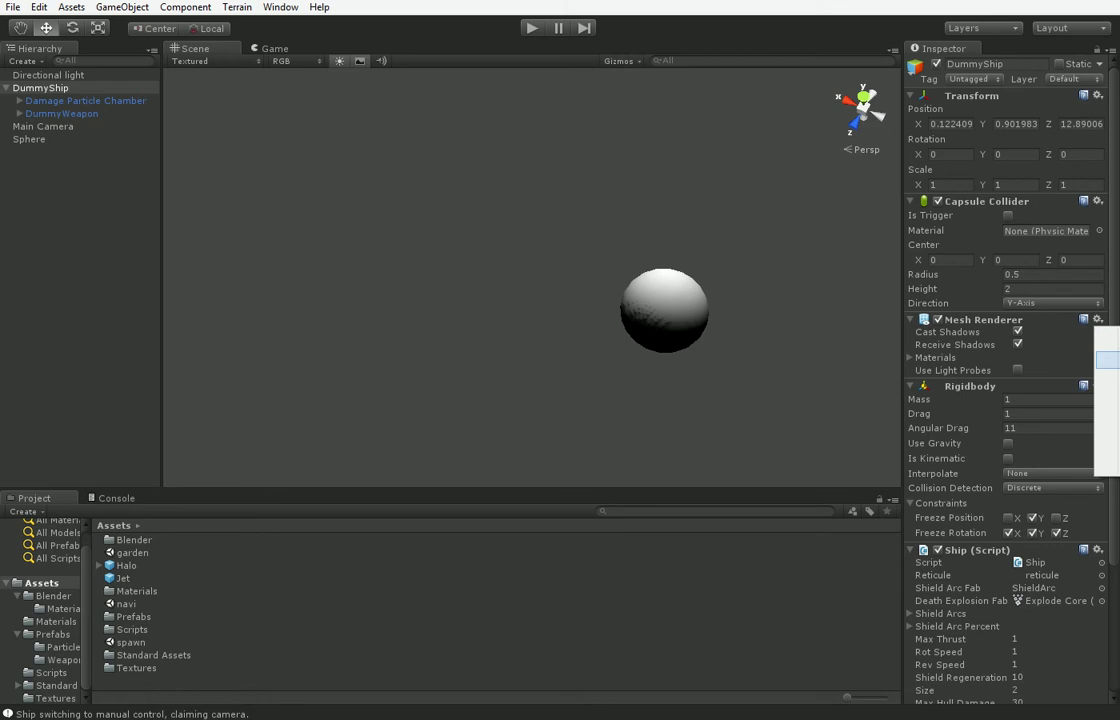
pyautogui.click(1105, 359)
pyautogui.scroll(-3, 1000, 456)
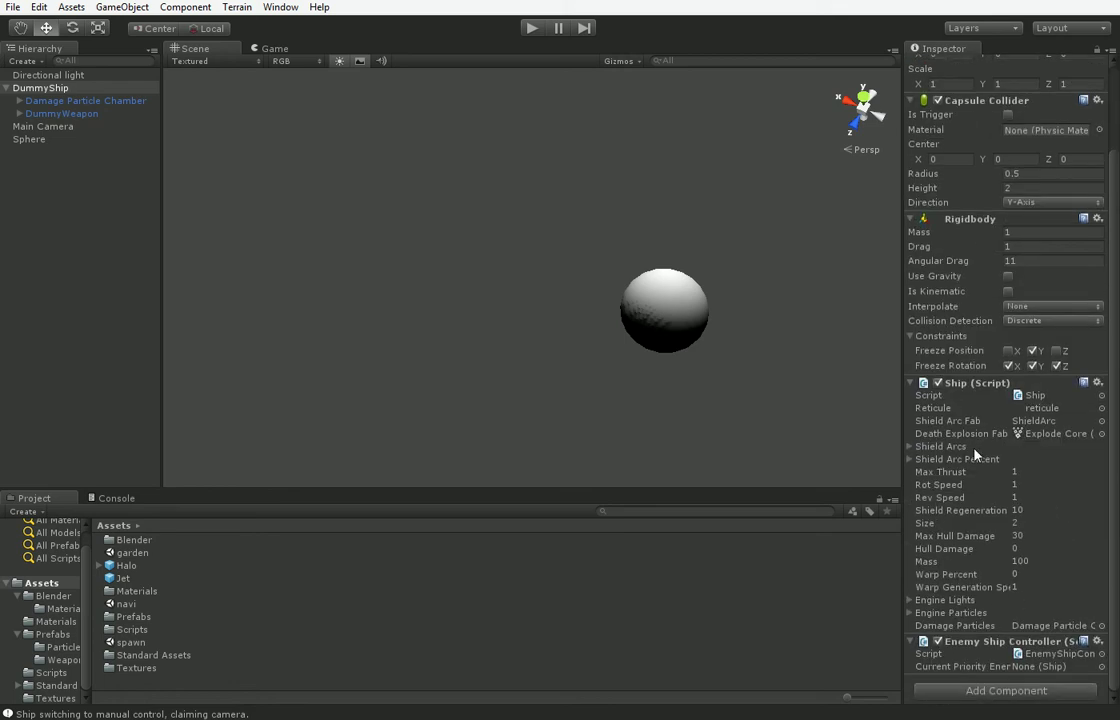
# Step: Add the ShipCore2x1b model from the Blender folder as a child of DummyShip
pyautogui.click(122, 7)
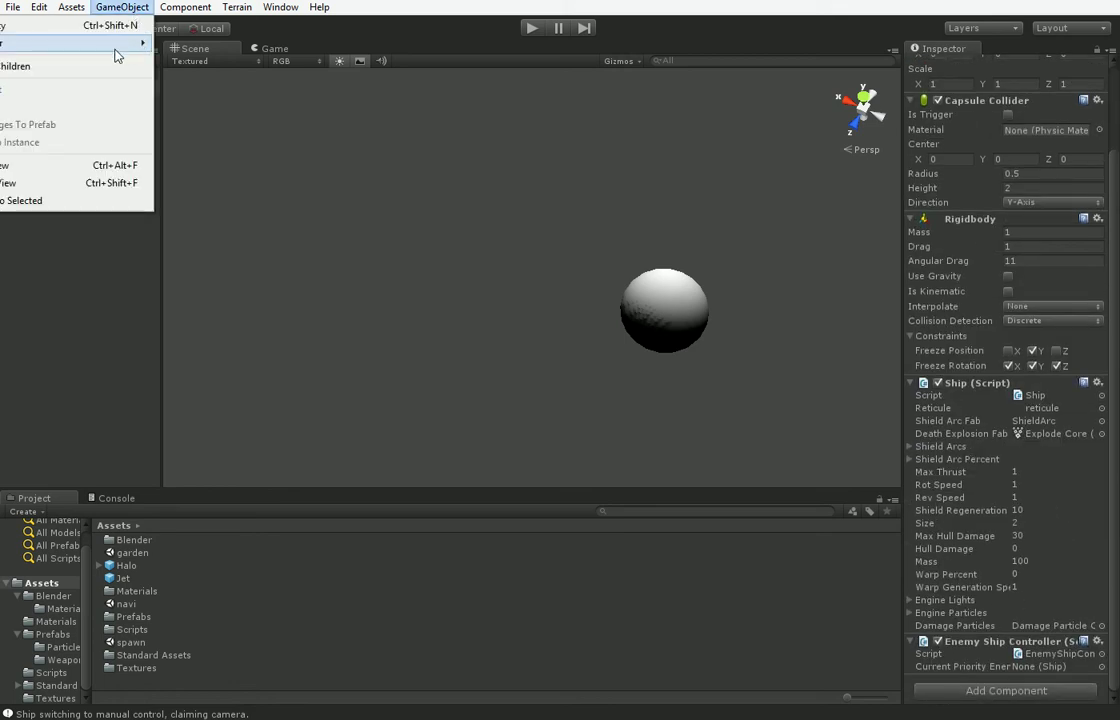
pyautogui.moveTo(125, 42)
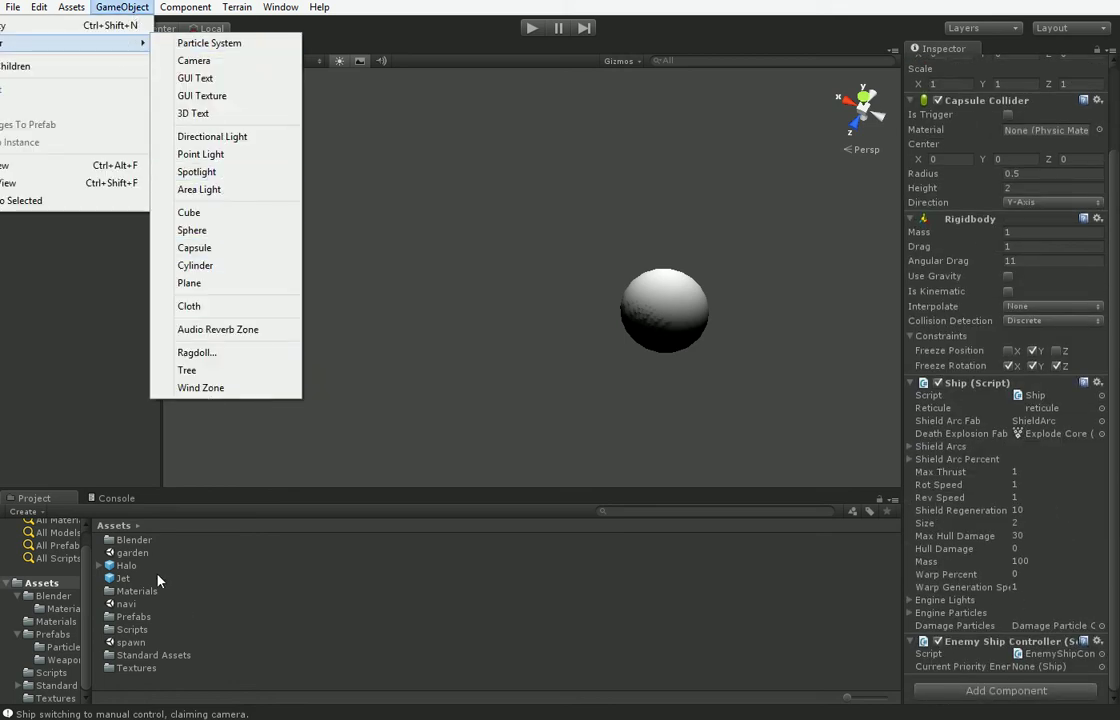
pyautogui.click(56, 597)
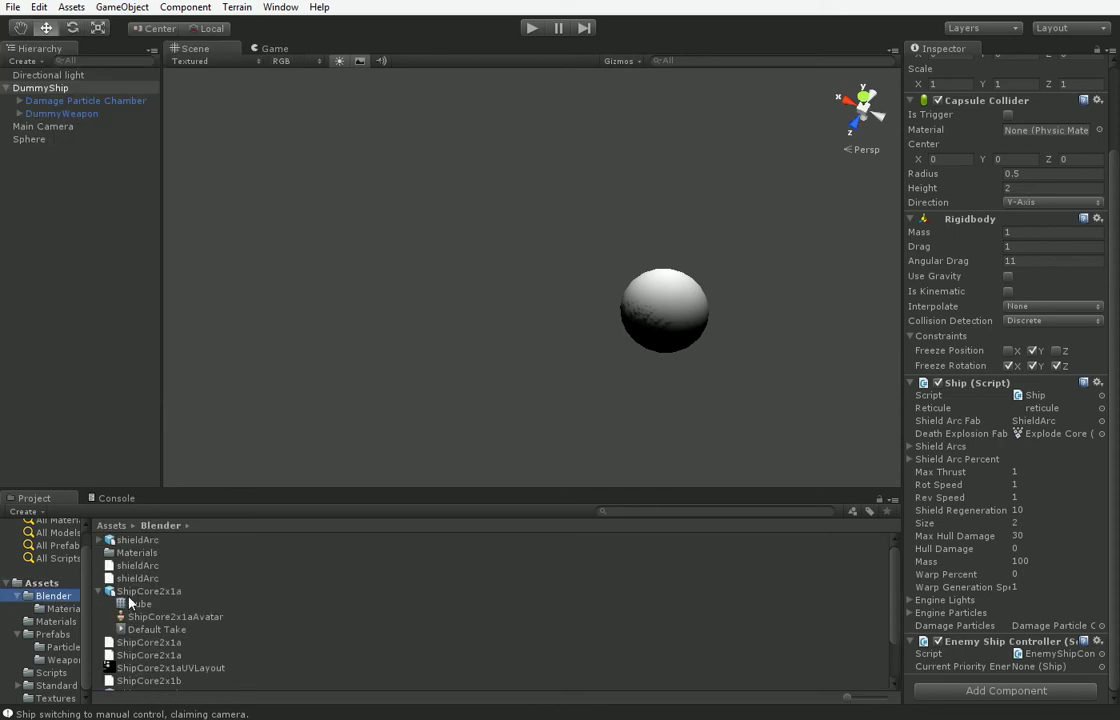
pyautogui.scroll(-2, 130, 603)
pyautogui.moveTo(150, 645); pyautogui.dragTo(80, 92)
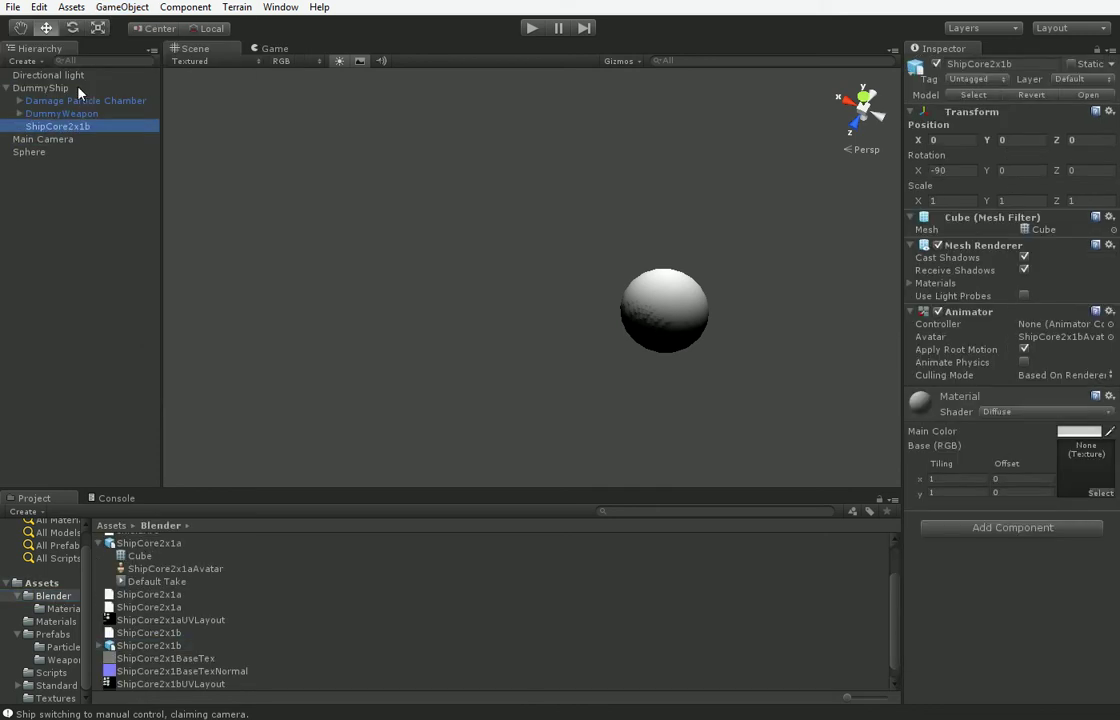
# Step: Frame DummyShip in the scene and set its capsule collider's direction to Z-Axis
pyautogui.click(19, 100)
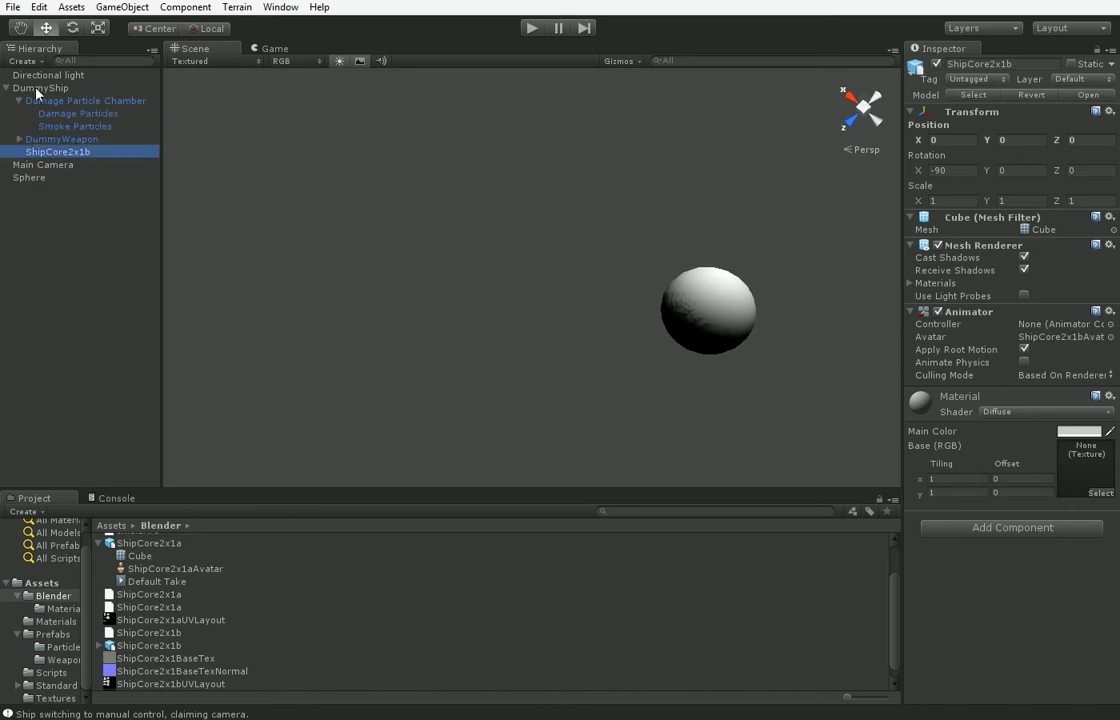
pyautogui.doubleClick(38, 88)
pyautogui.scroll(8, 543, 318)
pyautogui.keyDown('alt'); pyautogui.moveTo(543, 318); pyautogui.dragTo(512, 300); pyautogui.keyUp('alt')
pyautogui.scroll(-5, 510, 308)
pyautogui.moveTo(510, 308); pyautogui.dragTo(505, 217, button='middle')
pyautogui.scroll(5, 505, 225)
pyautogui.keyDown('alt'); pyautogui.moveTo(505, 322); pyautogui.dragTo(487, 260); pyautogui.keyUp('alt')
pyautogui.scroll(3, 485, 300)
pyautogui.moveTo(480, 320); pyautogui.dragTo(612, 322, button='middle')
pyautogui.keyDown('alt'); pyautogui.moveTo(609, 319); pyautogui.dragTo(655, 343); pyautogui.keyUp('alt')
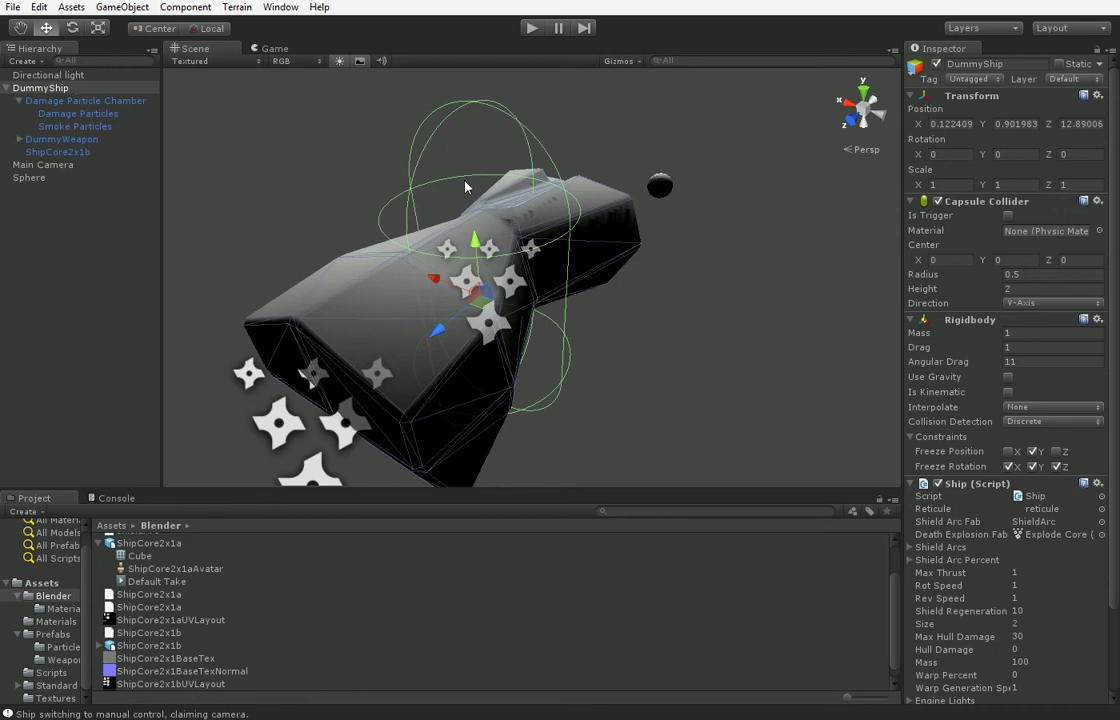
pyautogui.click(1028, 306)
pyautogui.click(1031, 357)
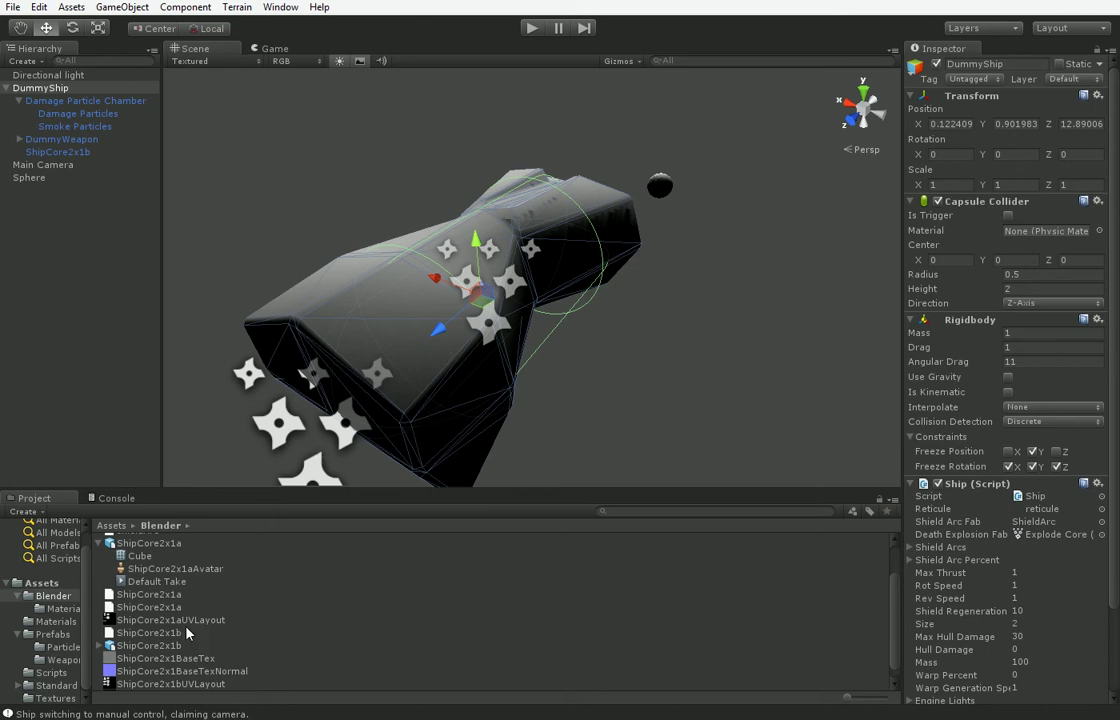
# Step: Apply the ShipMat and ShipLogo materials from the Materials folder to the ShipCore2x1b model under DummyShip
pyautogui.click(56, 621)
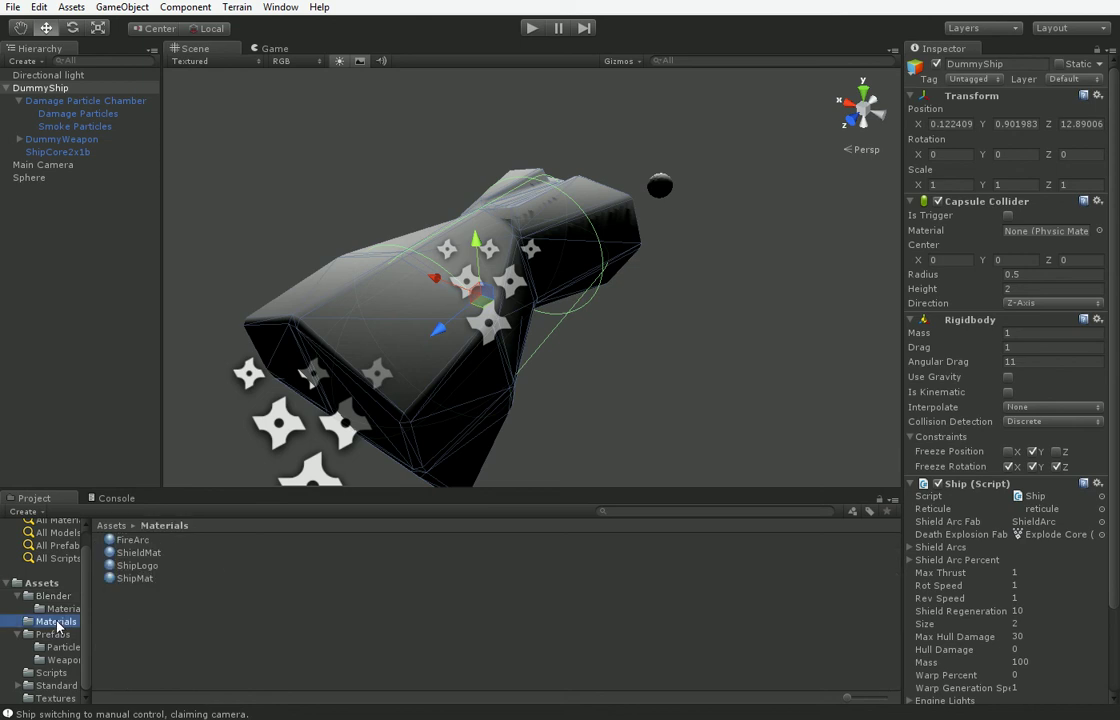
pyautogui.click(78, 151)
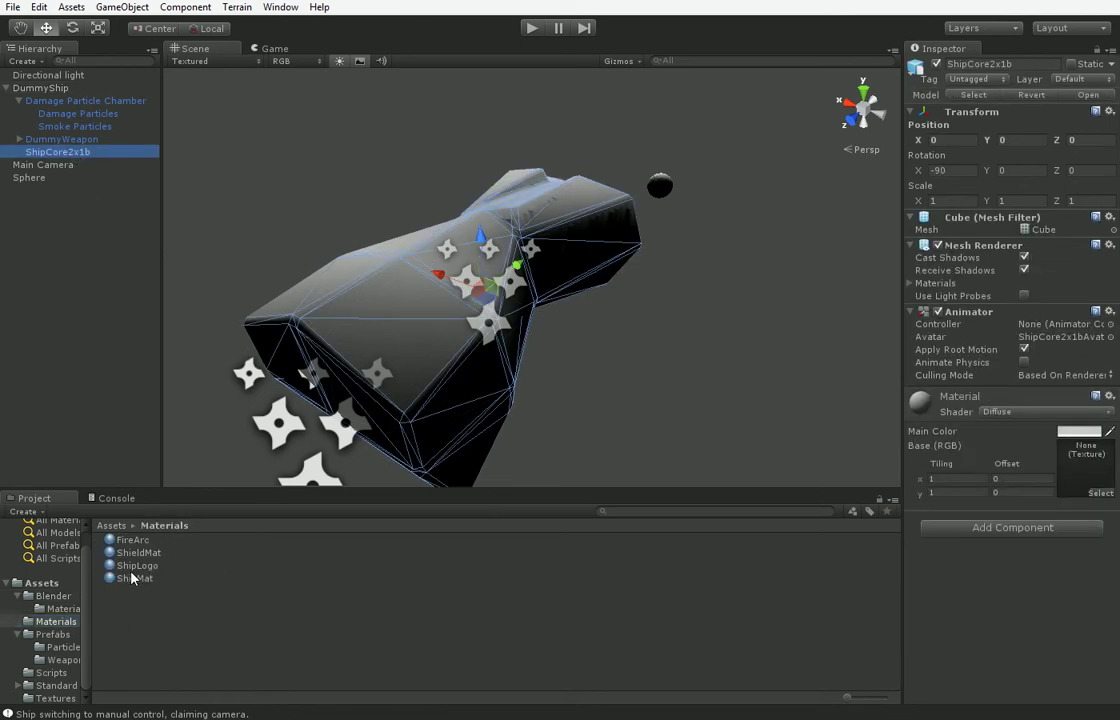
pyautogui.moveTo(131, 581); pyautogui.dragTo(960, 420)
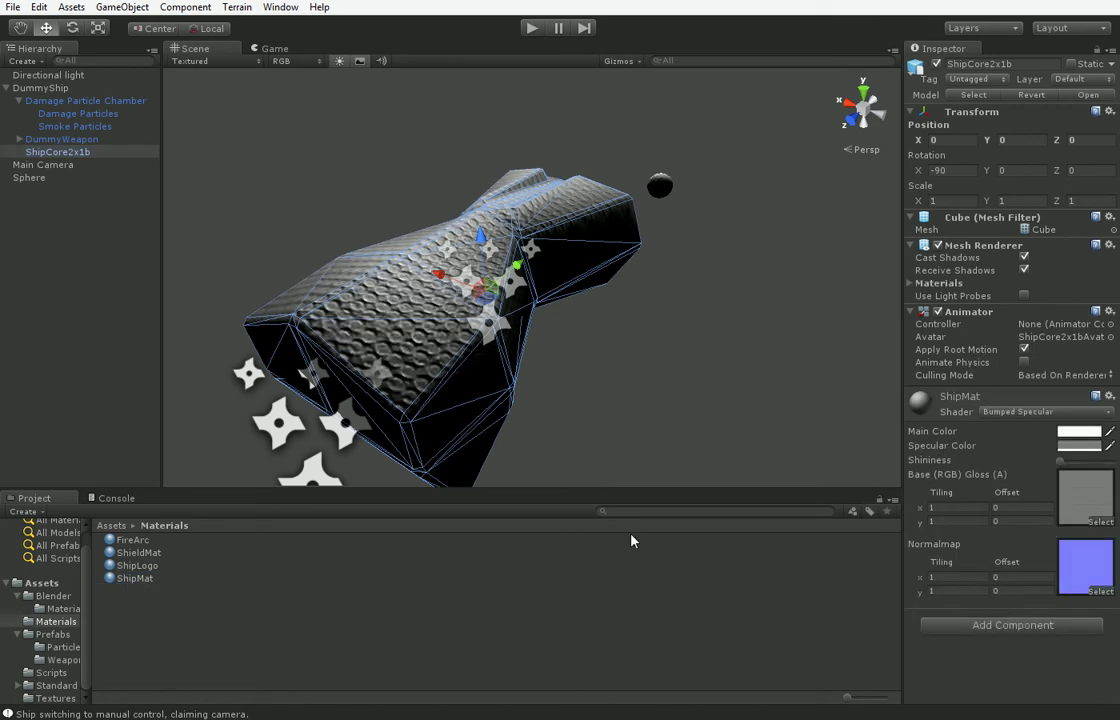
pyautogui.moveTo(120, 572); pyautogui.dragTo(975, 286)
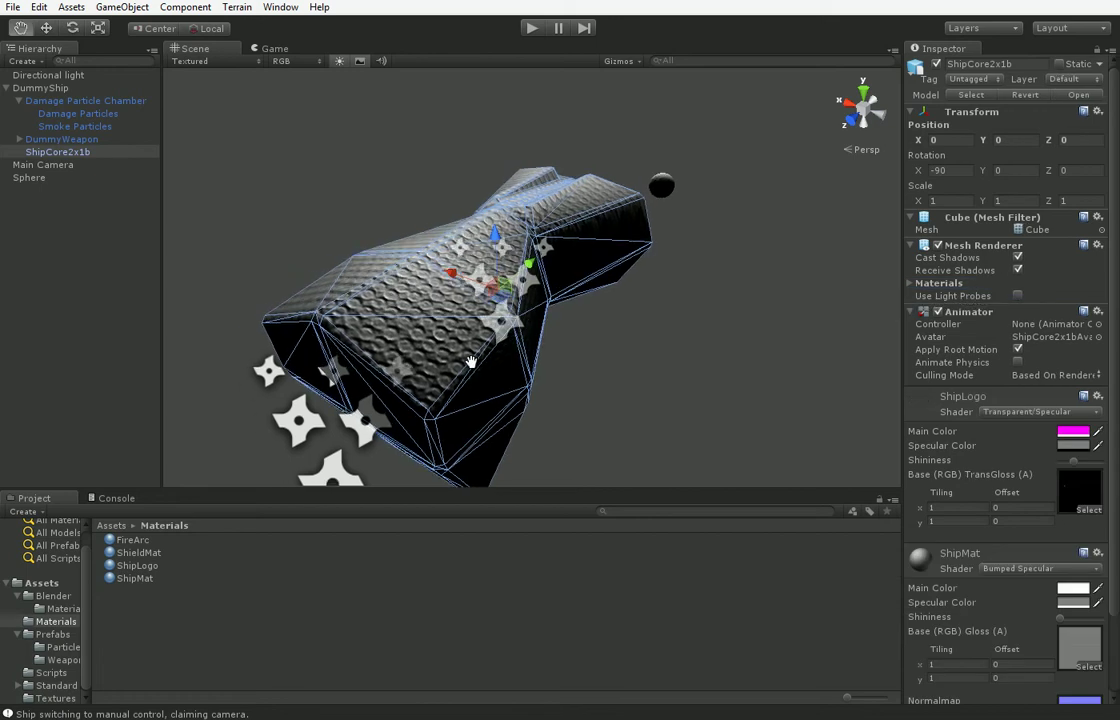
# Step: Examine how the hull texture and side logo sit on the ship model in the scene
pyautogui.keyDown('alt'); pyautogui.moveTo(407, 370); pyautogui.dragTo(607, 418); pyautogui.keyUp('alt')
pyautogui.moveTo(549, 421); pyautogui.dragTo(670, 380, button='middle')
pyautogui.keyDown('alt'); pyautogui.moveTo(622, 387); pyautogui.dragTo(660, 420); pyautogui.keyUp('alt')
pyautogui.scroll(6, 655, 420)
pyautogui.moveTo(515, 415); pyautogui.dragTo(604, 387, button='middle')
pyautogui.scroll(-3, 620, 364)
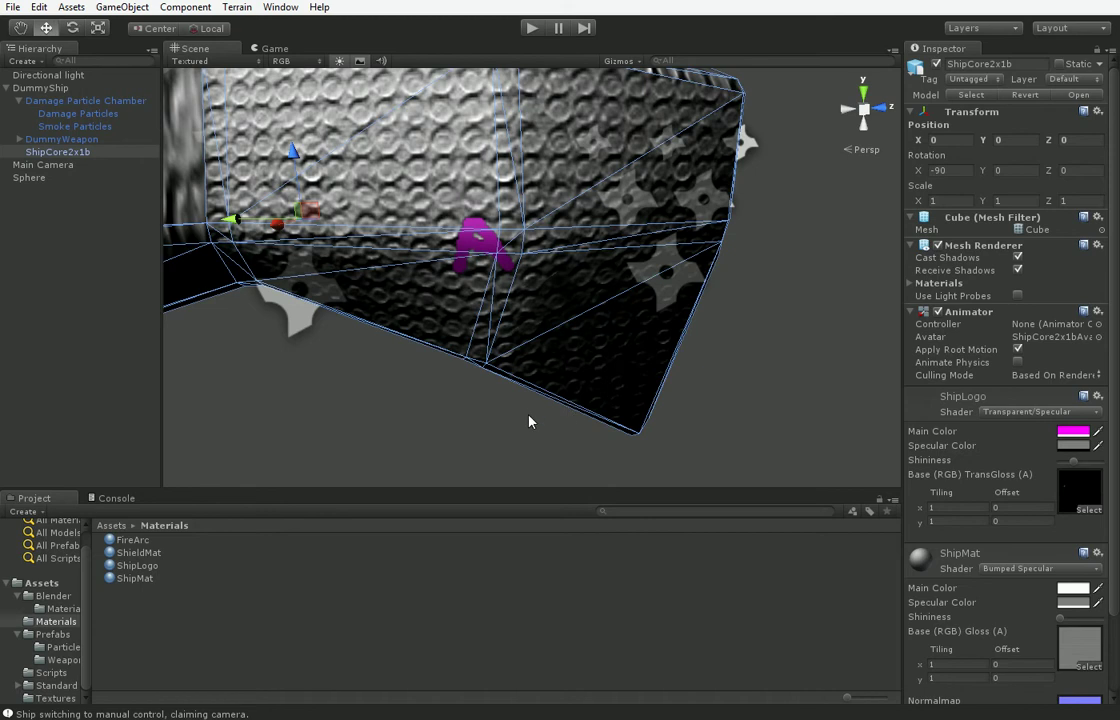
pyautogui.scroll(-3, 530, 421)
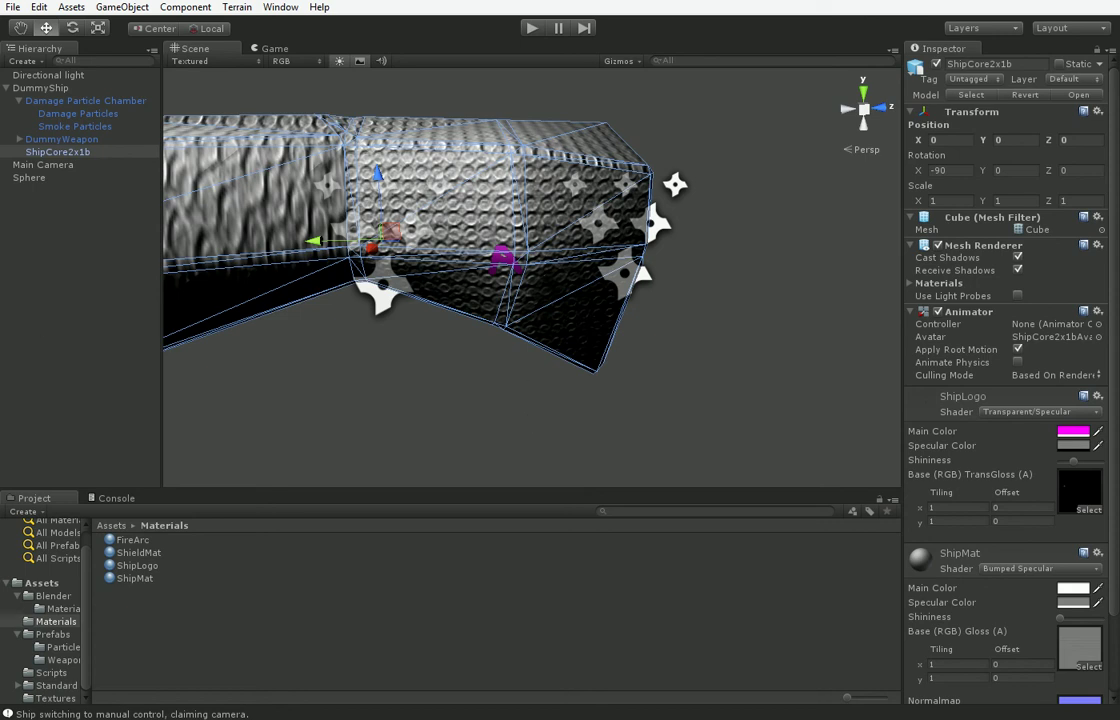
# Step: Switch to GIMP and examine the hull's UV layout at 200% zoom, up to the long strip near the image's upper edge
pyautogui.hotkey('alt', 'Tab')
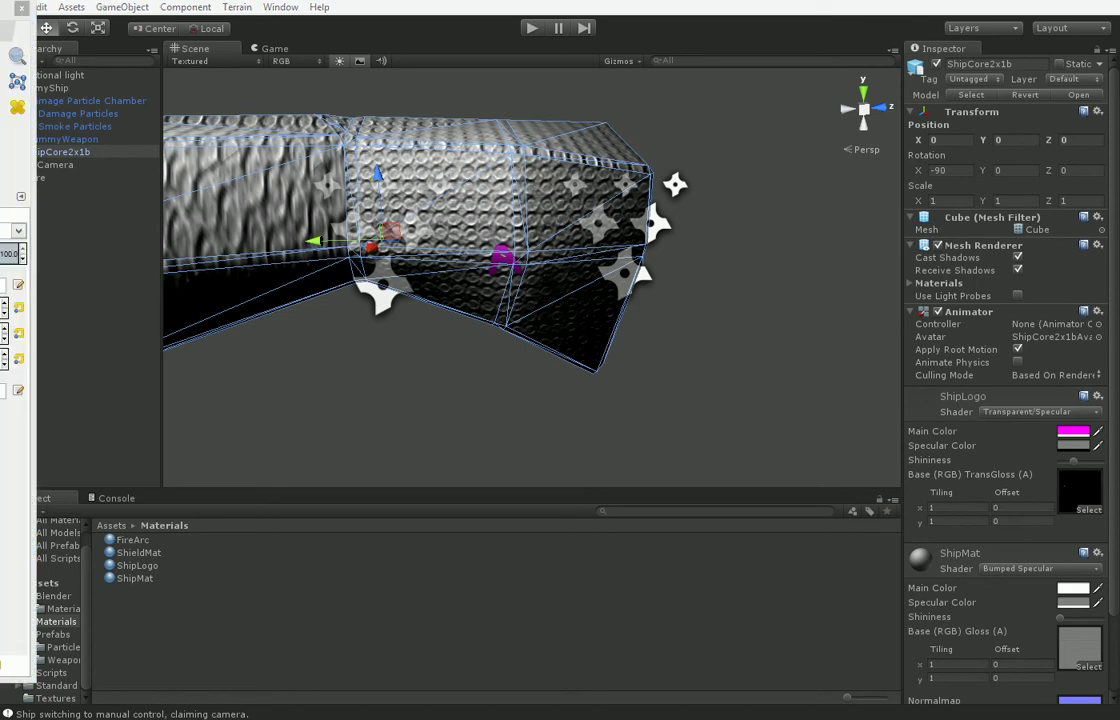
pyautogui.click(40, 690)
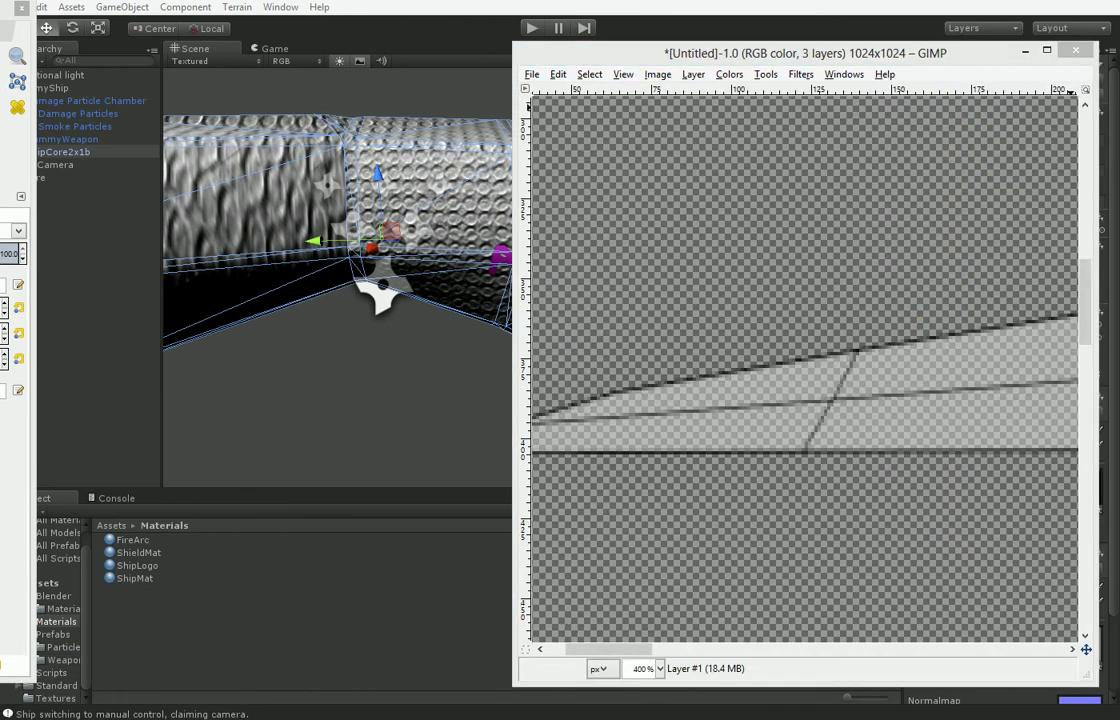
pyautogui.scroll(-7, 855, 245)
pyautogui.scroll(5, 855, 246)
pyautogui.scroll(-2, 853, 247)
pyautogui.keyDown('shift'); pyautogui.scroll(-18, 853, 247); pyautogui.keyUp('shift')
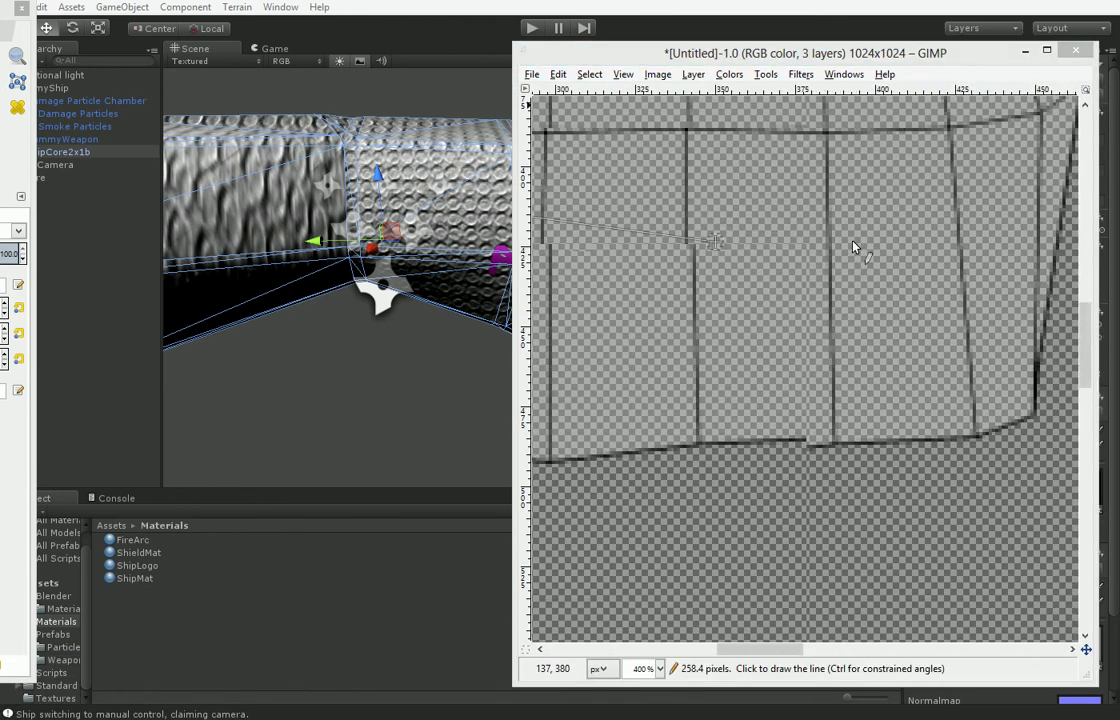
pyautogui.scroll(6, 792, 245)
pyautogui.scroll(-2, 757, 315)
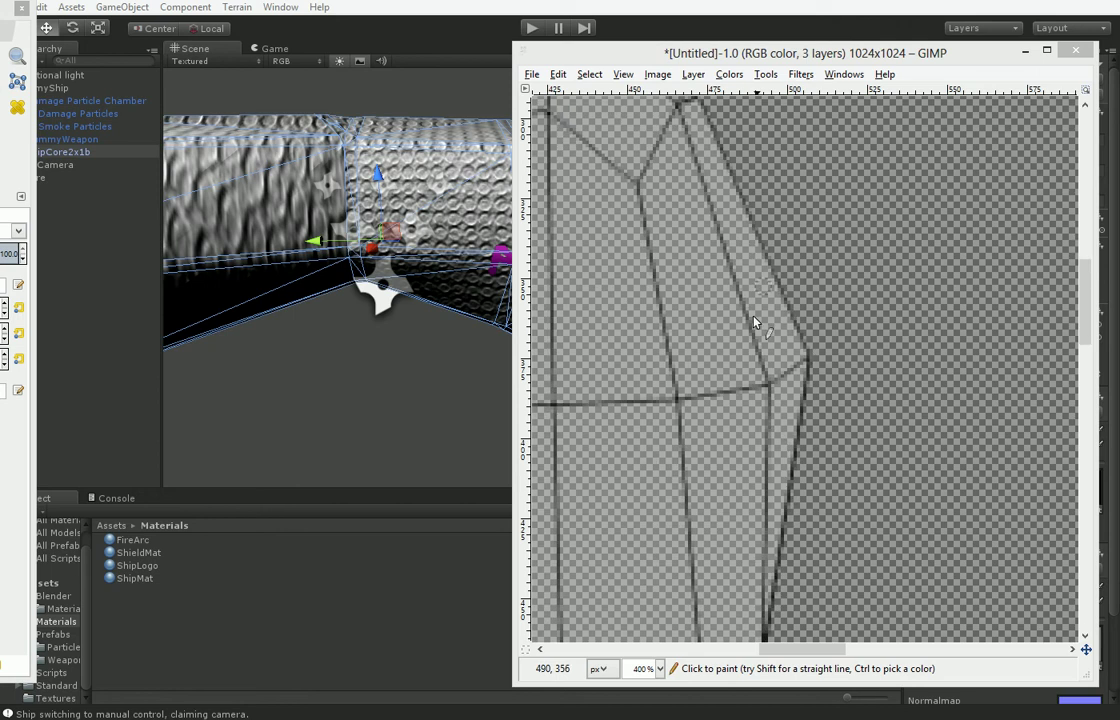
pyautogui.click(659, 668)
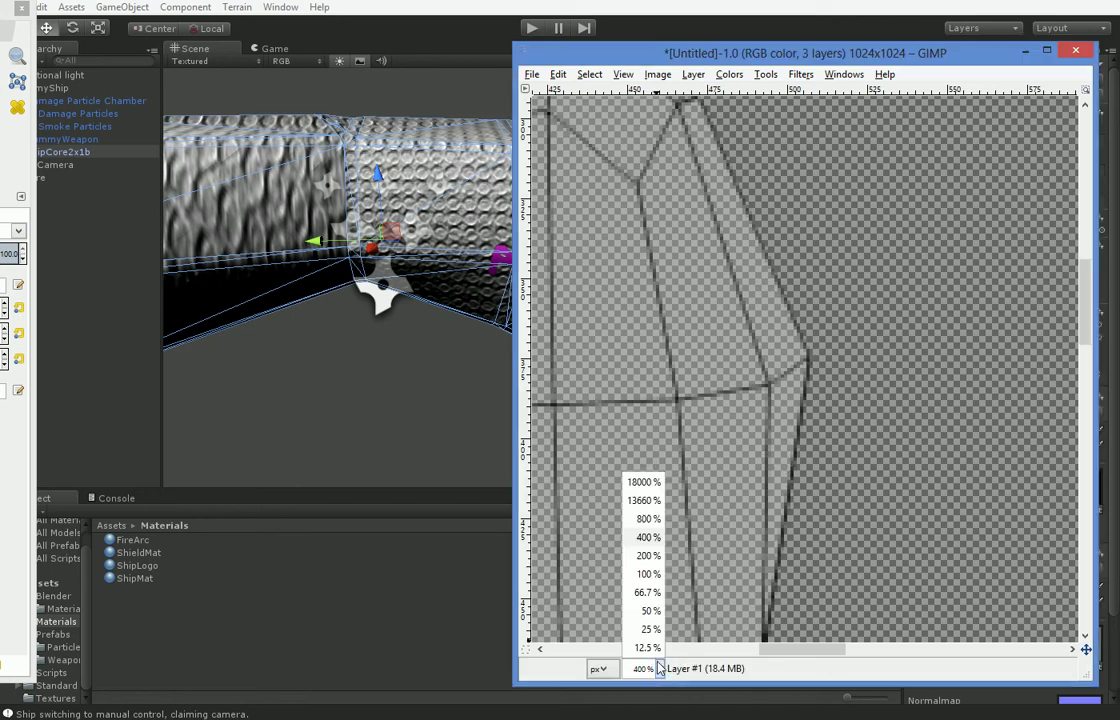
pyautogui.click(648, 555)
pyautogui.scroll(-2, 706, 503)
pyautogui.scroll(2, 706, 503)
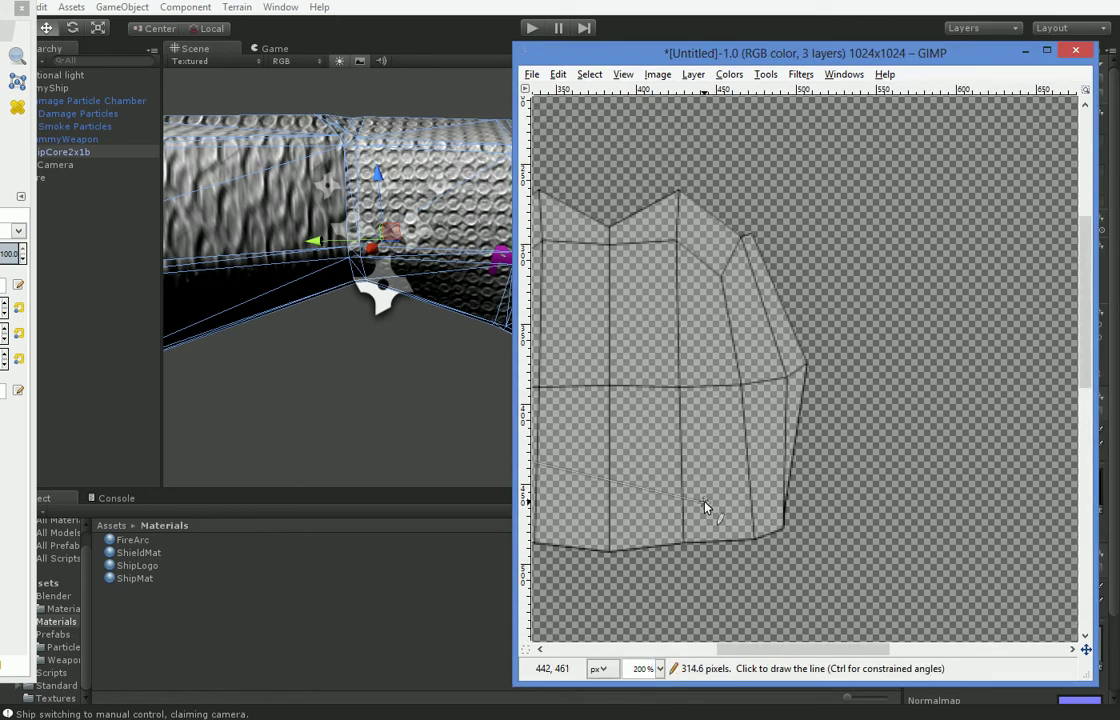
pyautogui.moveTo(747, 650); pyautogui.dragTo(592, 650)
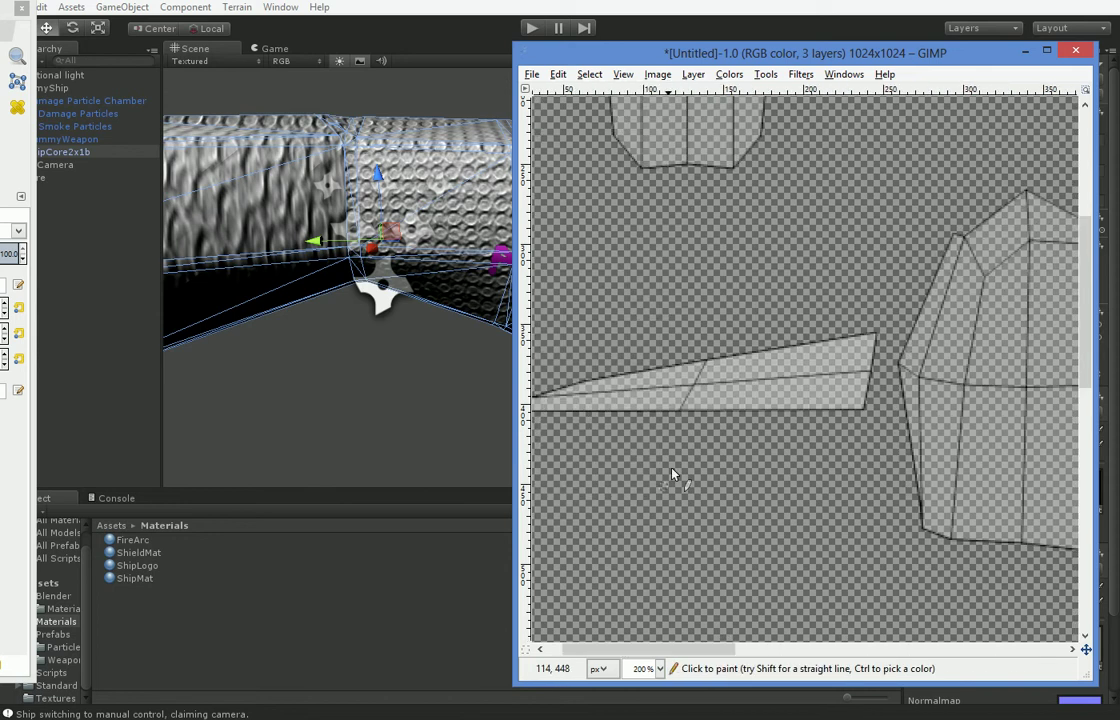
pyautogui.scroll(5, 675, 472)
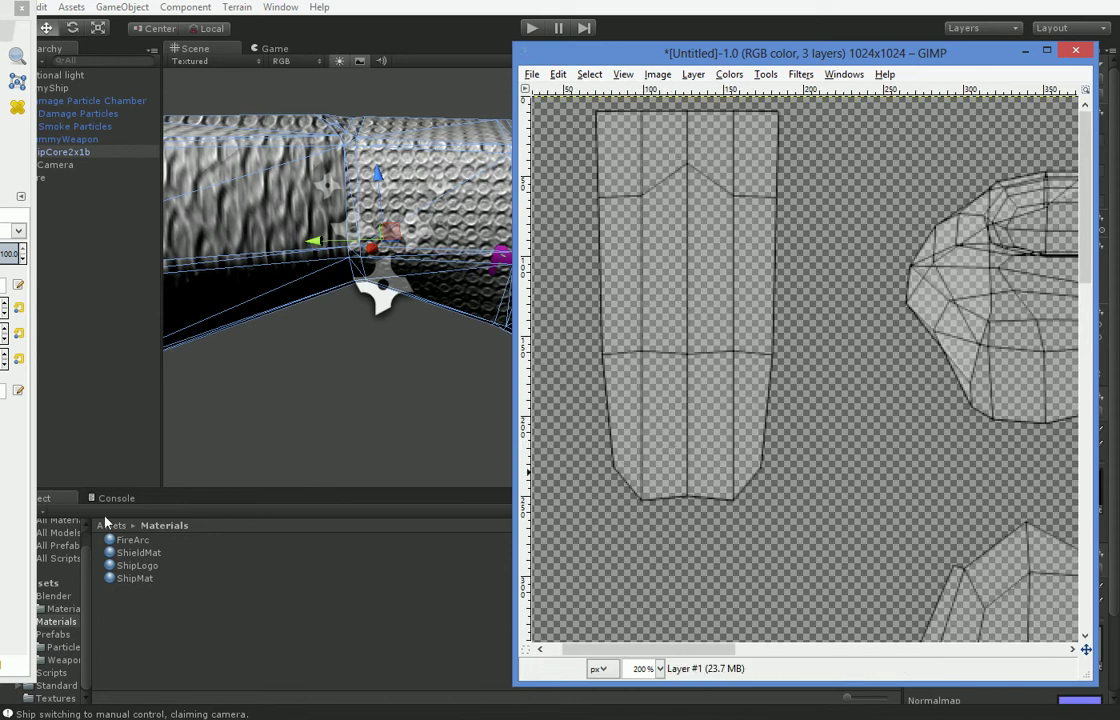
# Step: Add a new layer and make a rectangular selection around the long hull strip of the UV layout
pyautogui.click(0, 56)
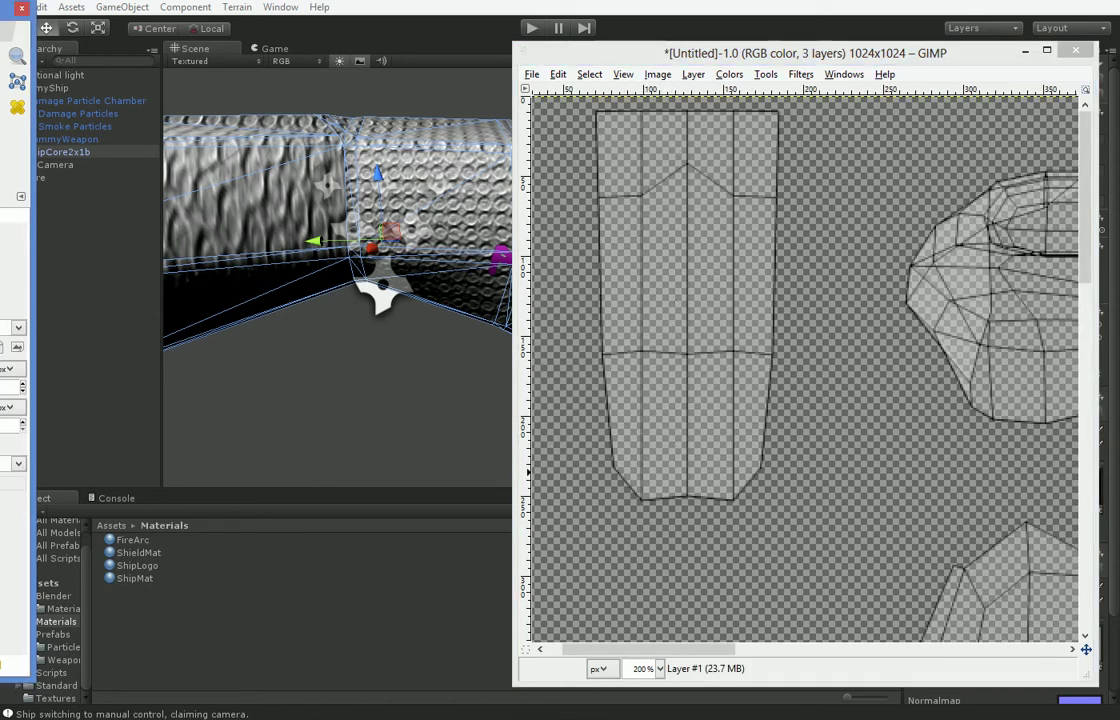
pyautogui.hotkey('shift', 'ctrl', 'n')
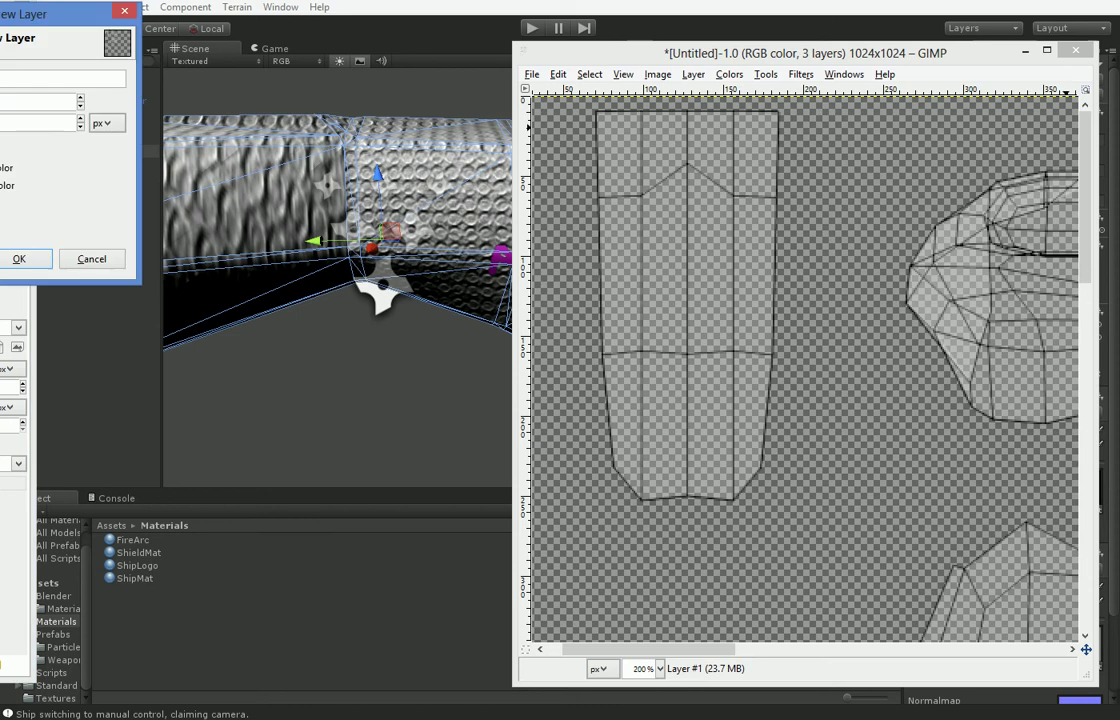
pyautogui.click(20, 255)
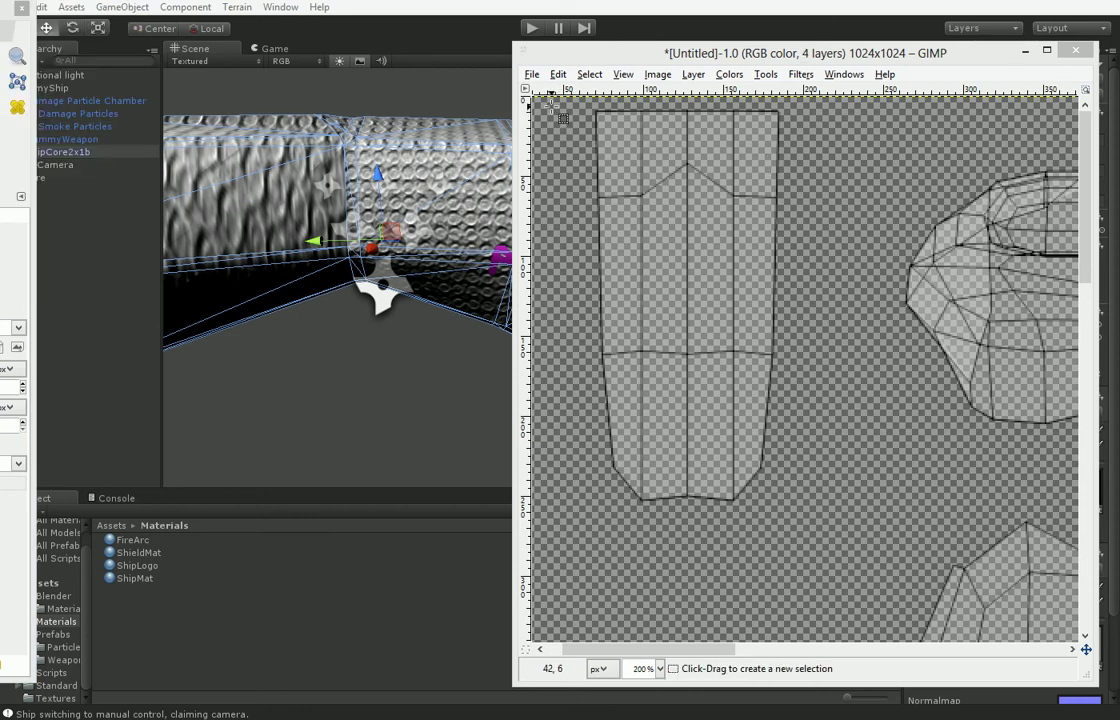
pyautogui.moveTo(537, 106); pyautogui.dragTo(865, 529)
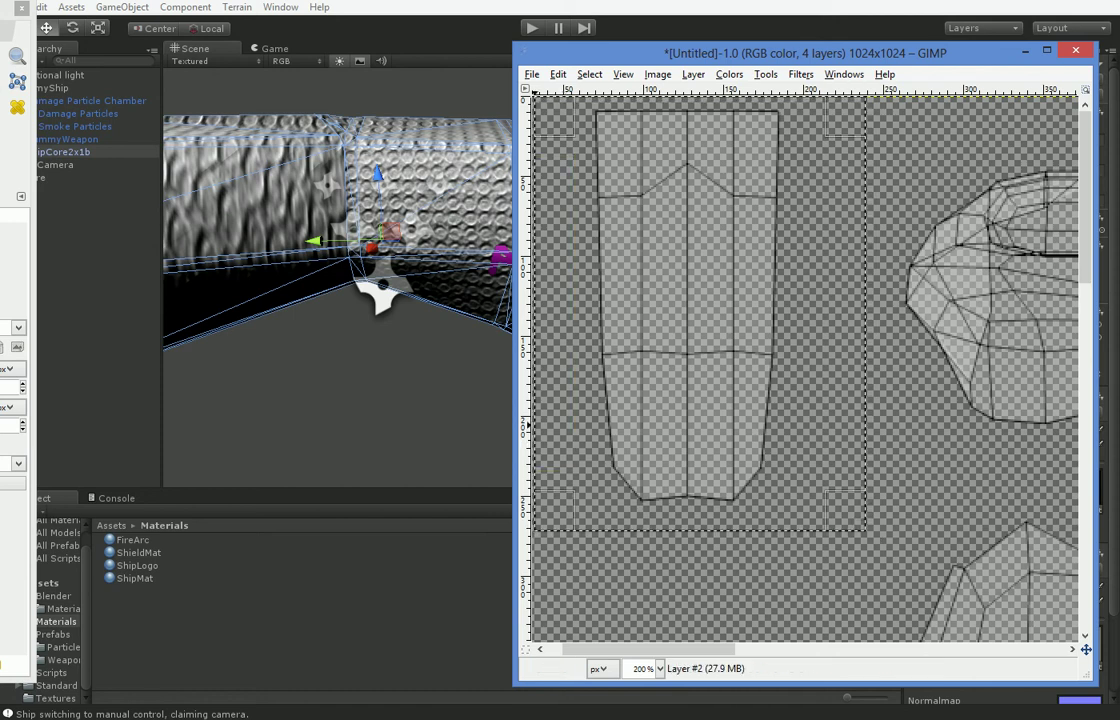
# Step: Paint white over the long hull strip inside the rectangular selection on the new layer
pyautogui.click(0, 107)
pyautogui.click(0, 107)
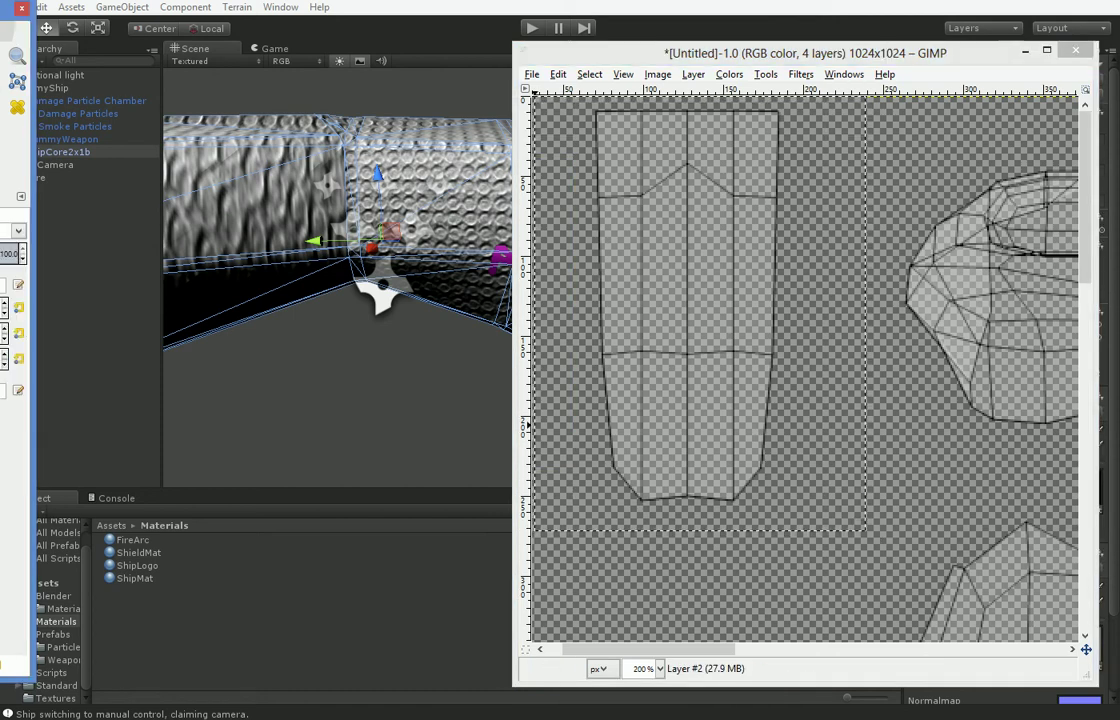
pyautogui.moveTo(655, 190)
pyautogui.mouseDown()
pyautogui.moveTo(645, 208)
pyautogui.moveTo(717, 157)
pyautogui.moveTo(635, 243)
pyautogui.moveTo(708, 295)
pyautogui.moveTo(750, 350)
pyautogui.moveTo(695, 468)
pyautogui.moveTo(752, 318)
pyautogui.moveTo(757, 167)
pyautogui.moveTo(700, 412)
pyautogui.mouseUp()
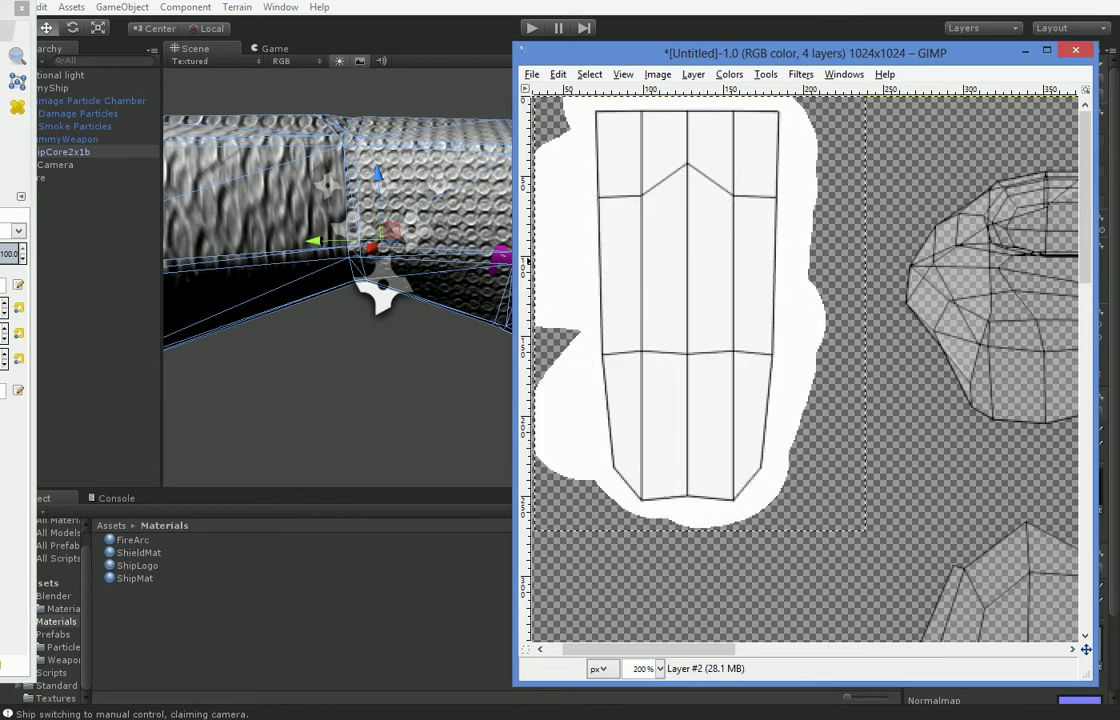
# Step: Erase a star shape from the white paint at the middle of the hull strip, using a star brush
pyautogui.click(0, 107)
pyautogui.click(696, 267)
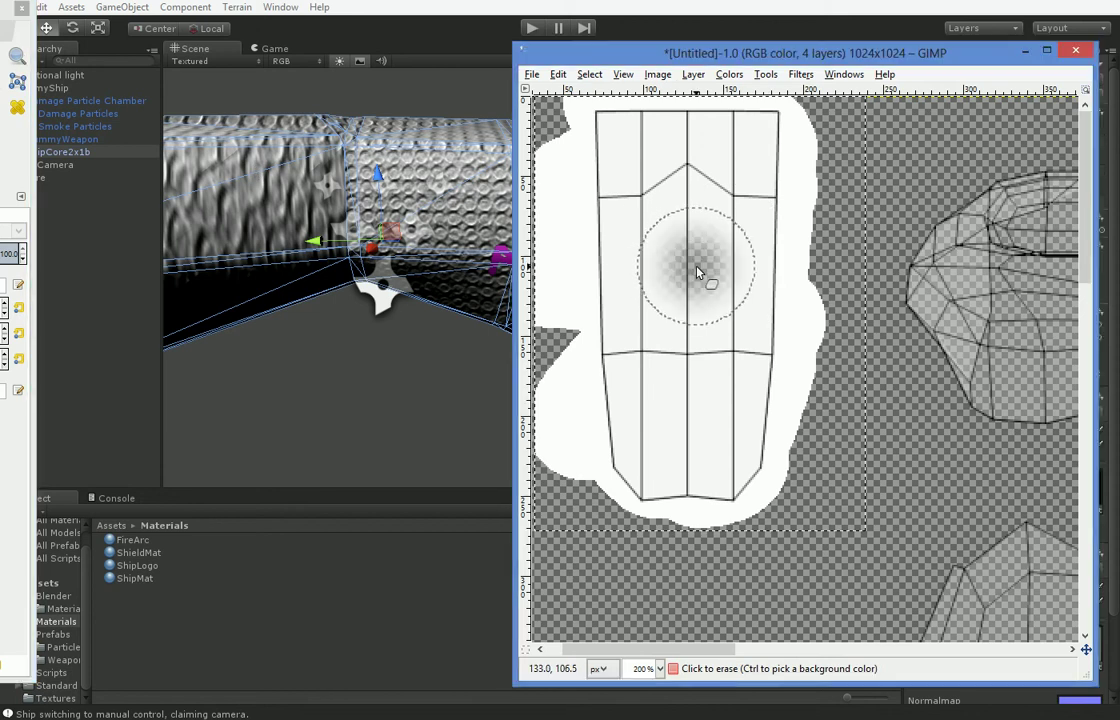
pyautogui.hotkey('ctrl', 'z')
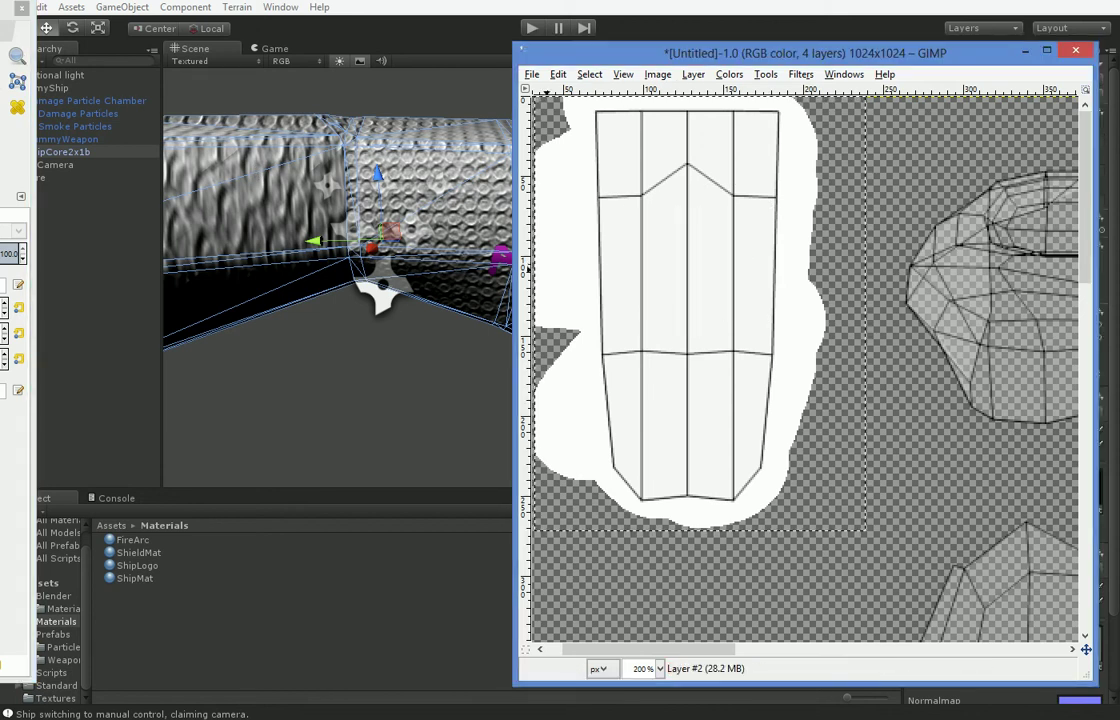
pyautogui.click(0, 257)
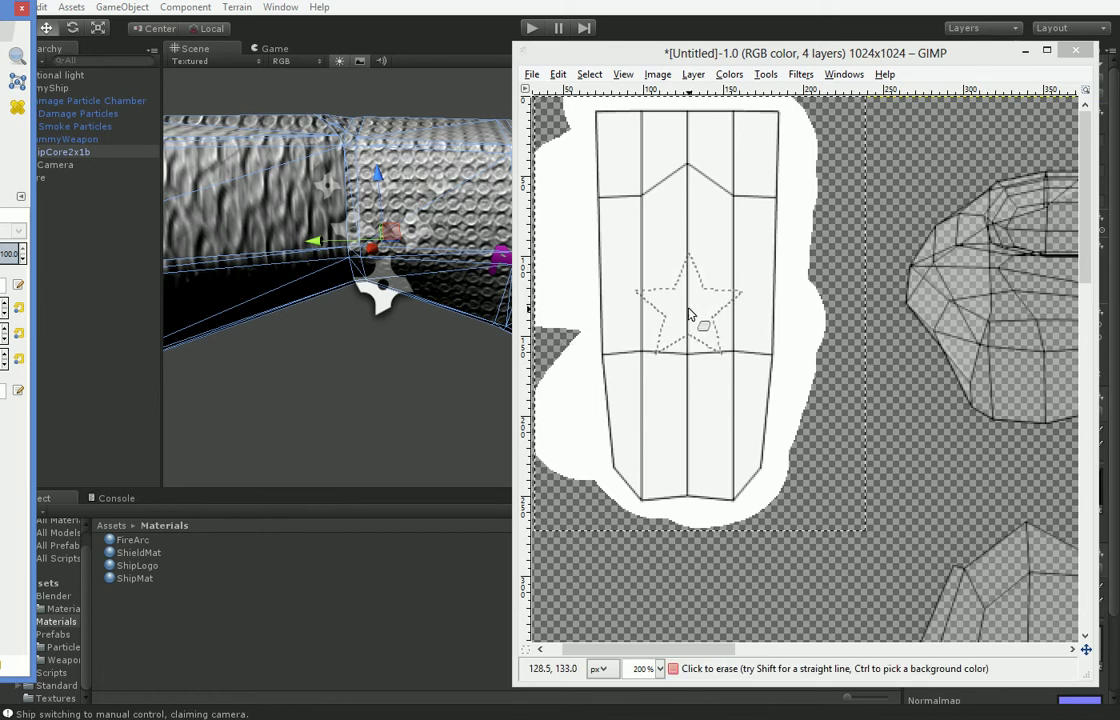
pyautogui.click(688, 315)
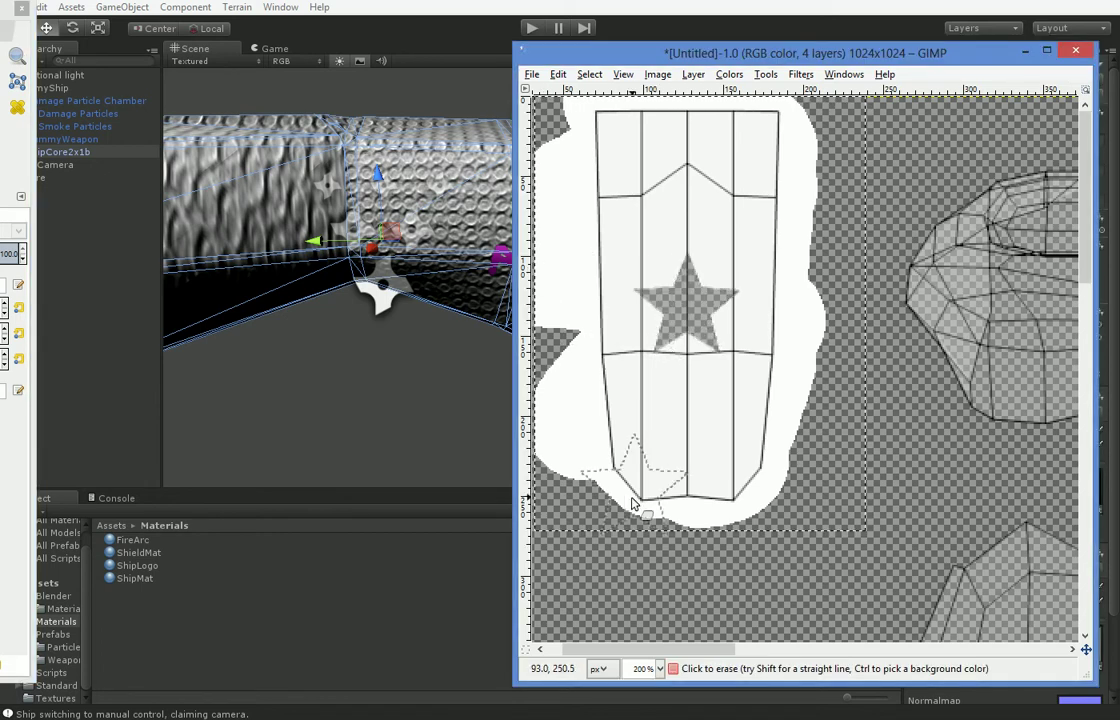
# Step: Hide the UV layout and paint the remaining area around the star white within the selection
pyautogui.click(1119, 250)
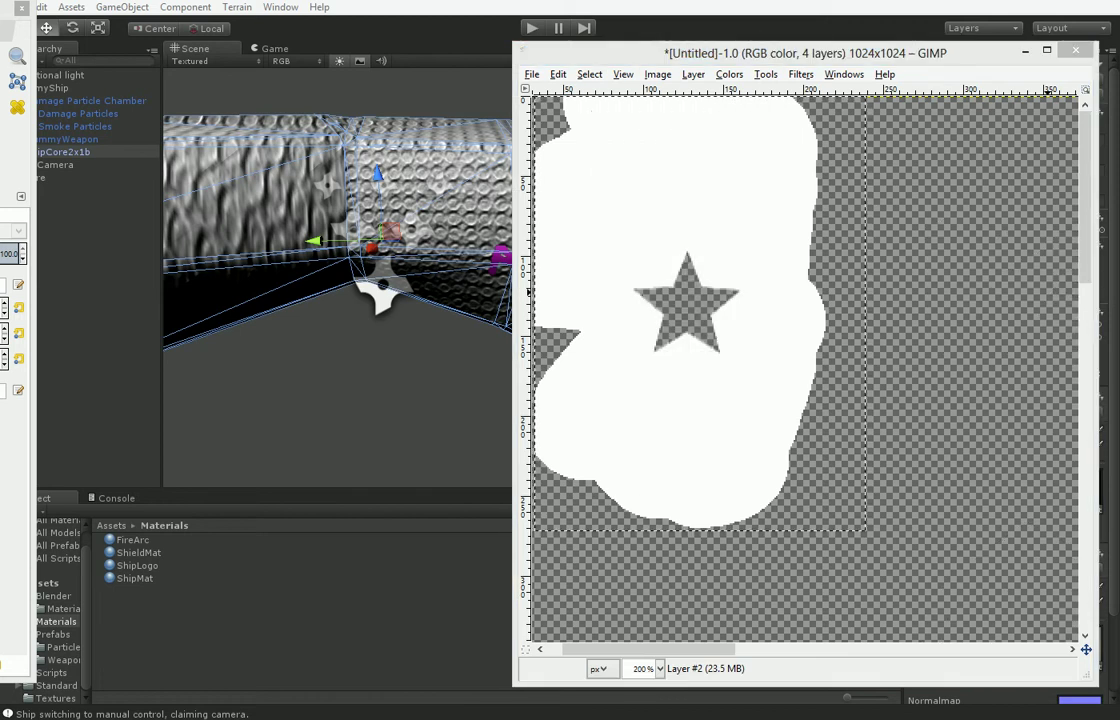
pyautogui.hotkey('ctrl', 'shift', 'e')
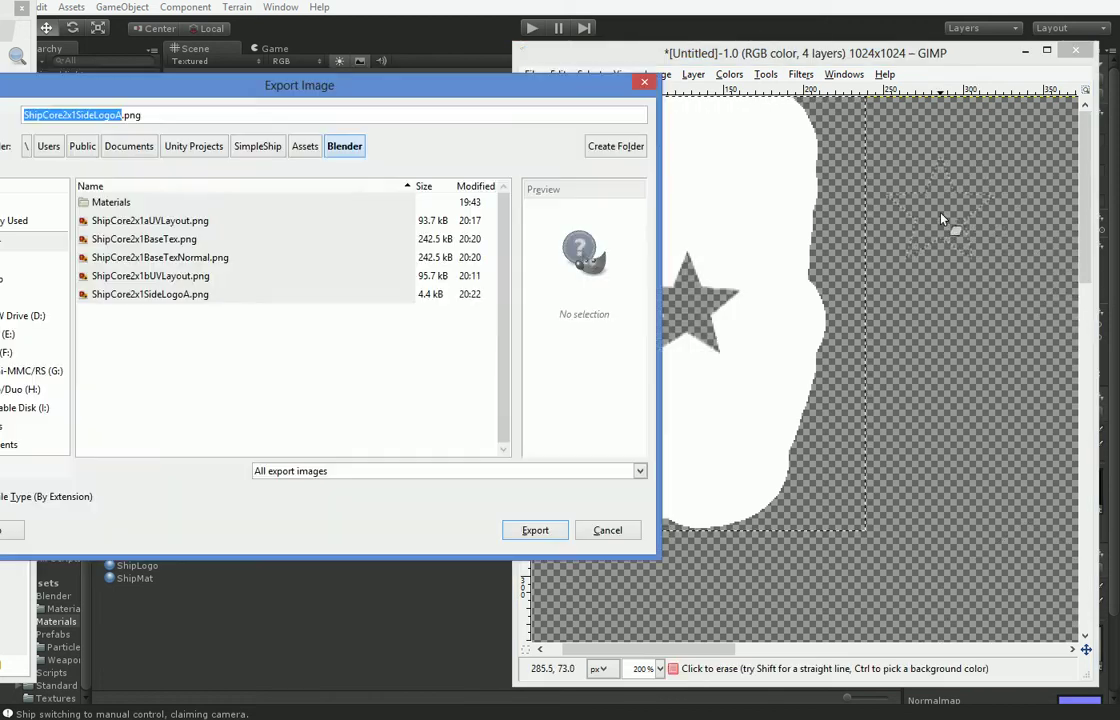
pyautogui.press('Escape')
pyautogui.click(2, 300)
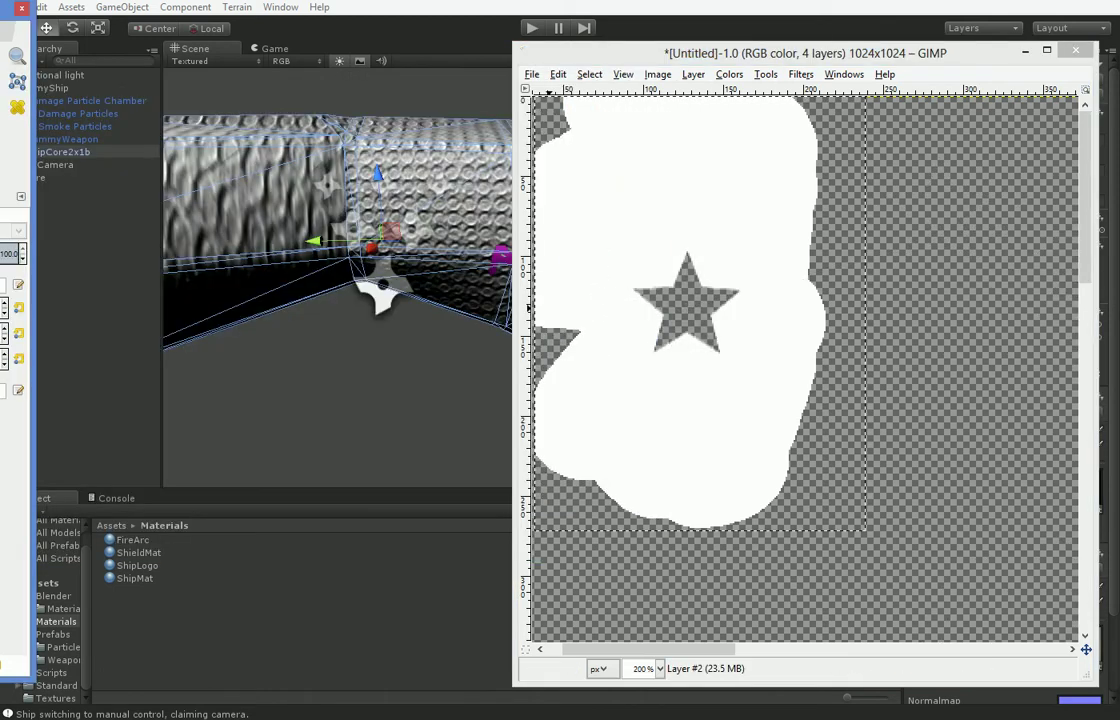
pyautogui.moveTo(576, 163)
pyautogui.mouseDown()
pyautogui.moveTo(558, 140)
pyautogui.moveTo(548, 150)
pyautogui.moveTo(545, 435)
pyautogui.mouseUp()
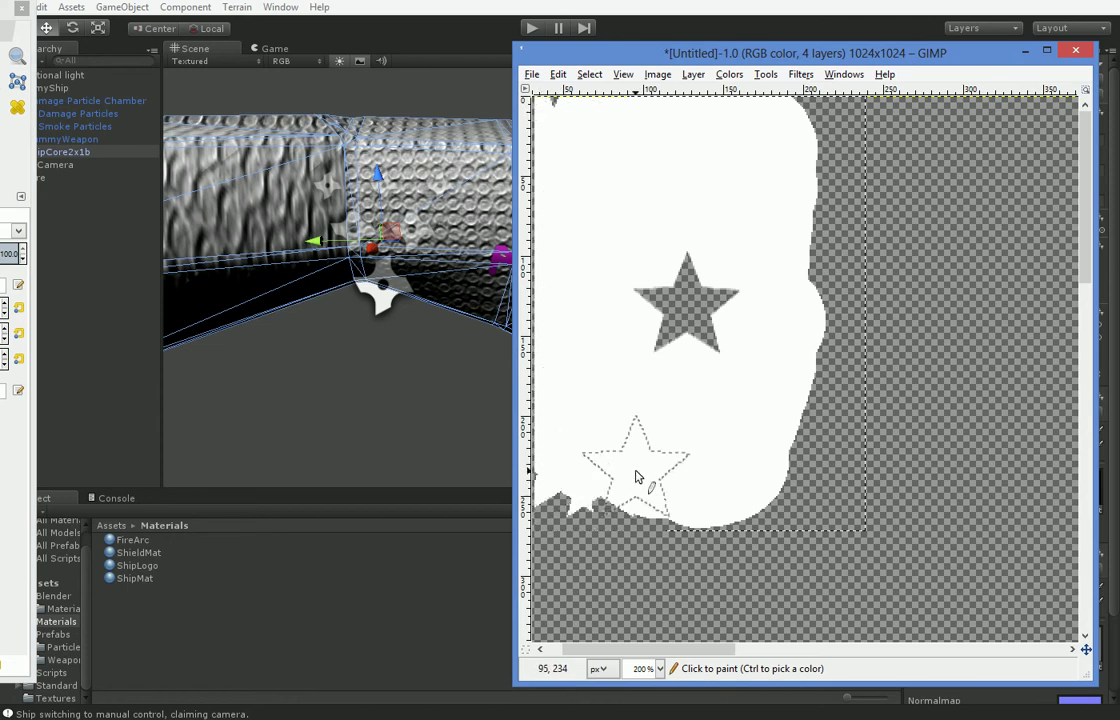
pyautogui.moveTo(782, 130)
pyautogui.mouseDown()
pyautogui.moveTo(843, 248)
pyautogui.moveTo(780, 536)
pyautogui.moveTo(783, 350)
pyautogui.moveTo(819, 122)
pyautogui.moveTo(850, 440)
pyautogui.moveTo(595, 483)
pyautogui.moveTo(745, 352)
pyautogui.mouseUp()
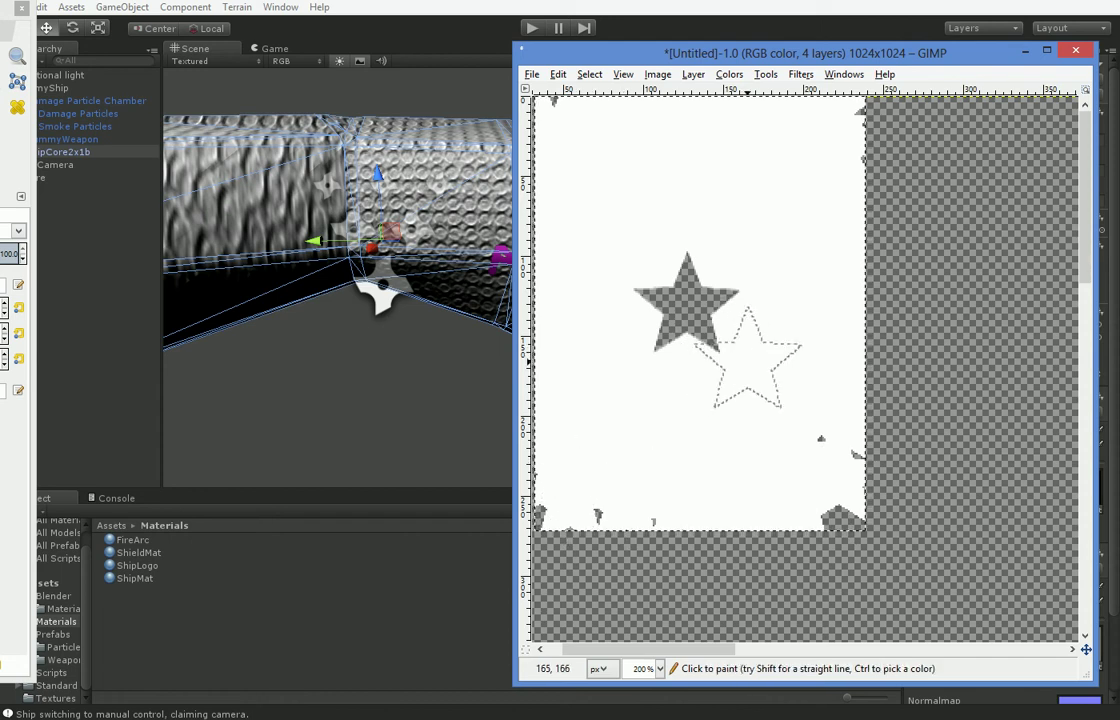
# Step: Export the image over ShipCore2x1SideLogoA.png and start another PNG export named ShipCore2x1SideTopStar.png
pyautogui.hotkey('ctrl', 'e')
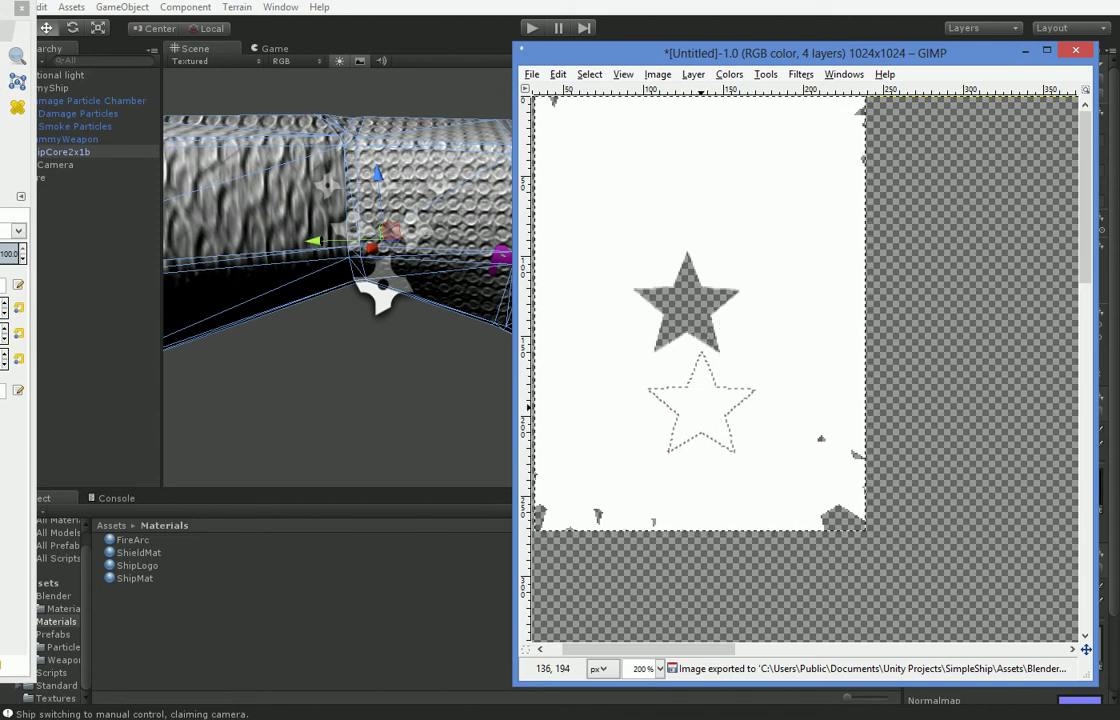
pyautogui.hotkey('ctrl', 'shift', 'e')
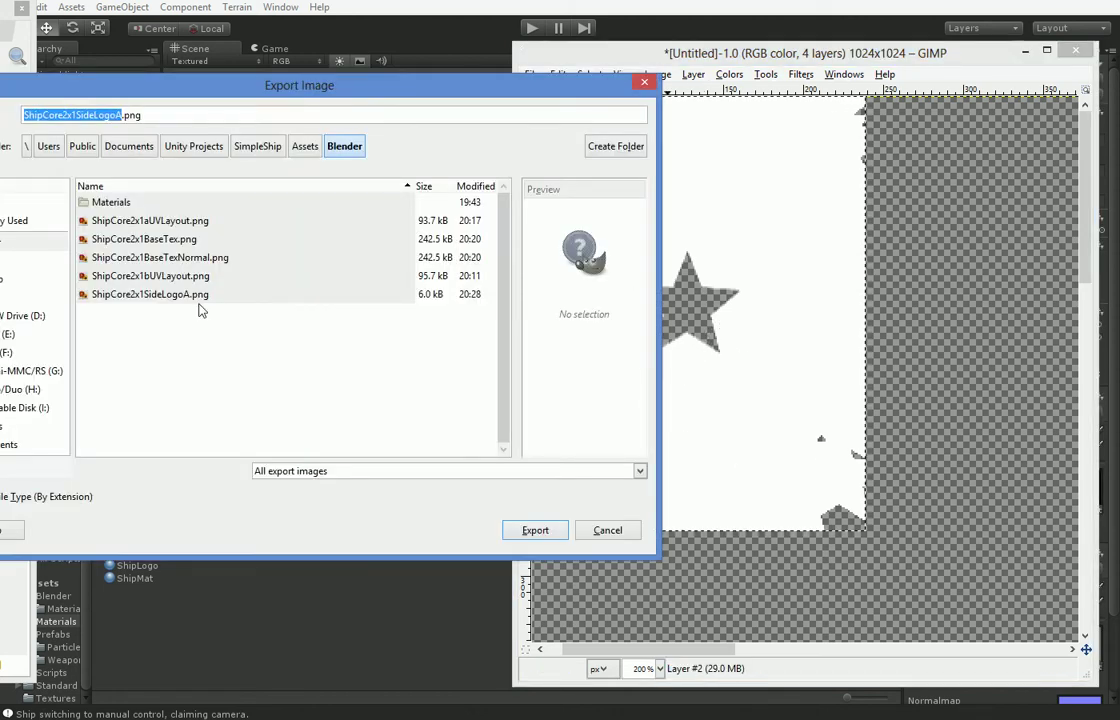
pyautogui.click(115, 116)
pyautogui.press('BackSpace')
pyautogui.press('BackSpace')
pyautogui.press('BackSpace')
pyautogui.press('BackSpace')
pyautogui.write('TopStar')
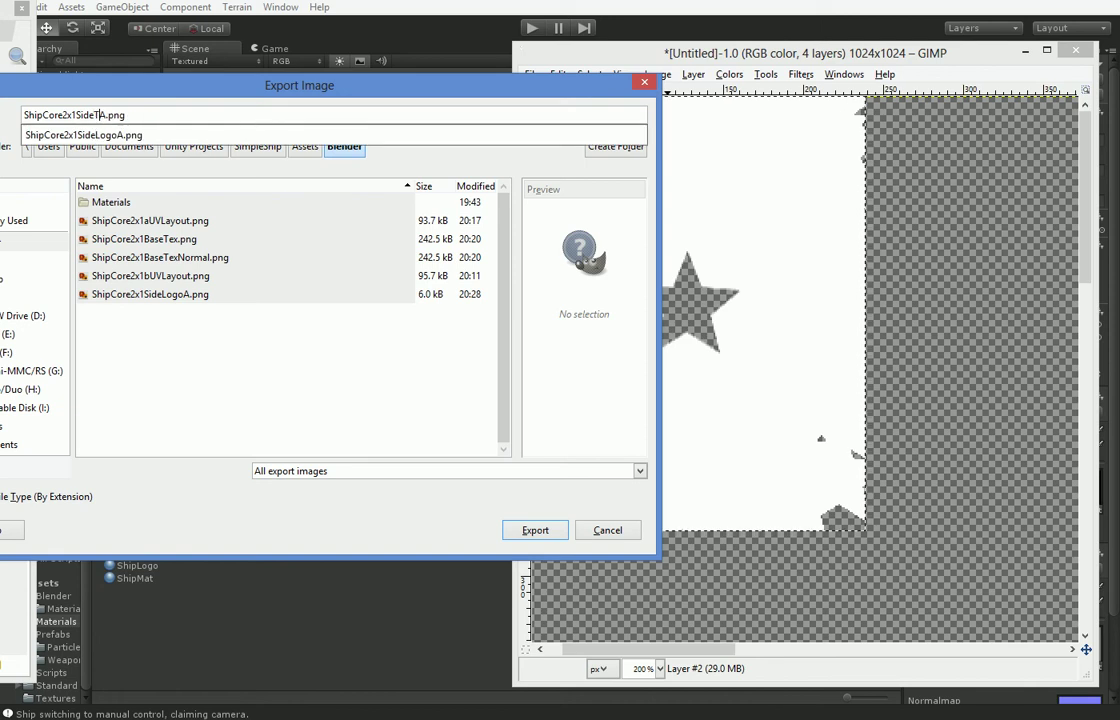
pyautogui.press('Delete')
pyautogui.press('Return')
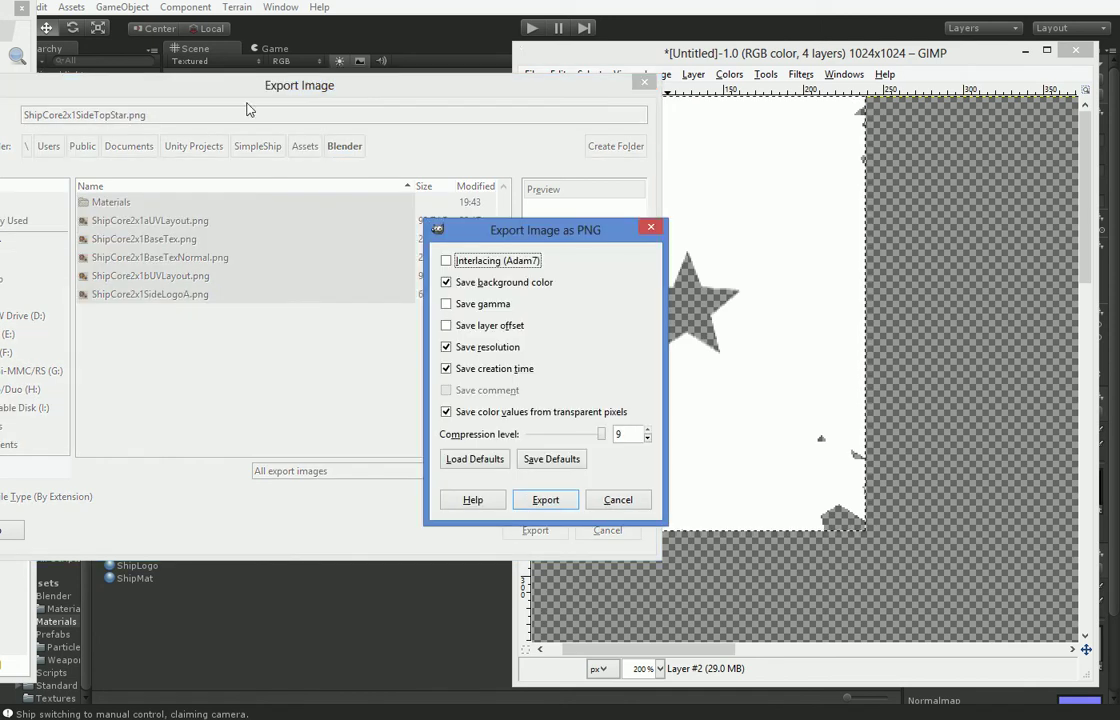
# Step: Correct the export file name to ShipCore2x1TopStar.png and export the PNG into the Blender folder
pyautogui.press('Escape')
pyautogui.doubleClick(132, 109)
pyautogui.press('Left')
pyautogui.press('Left')
pyautogui.press('Right')
pyautogui.press('Delete')
pyautogui.press('Delete')
pyautogui.press('Delete')
pyautogui.press('Delete')
pyautogui.press('Return')
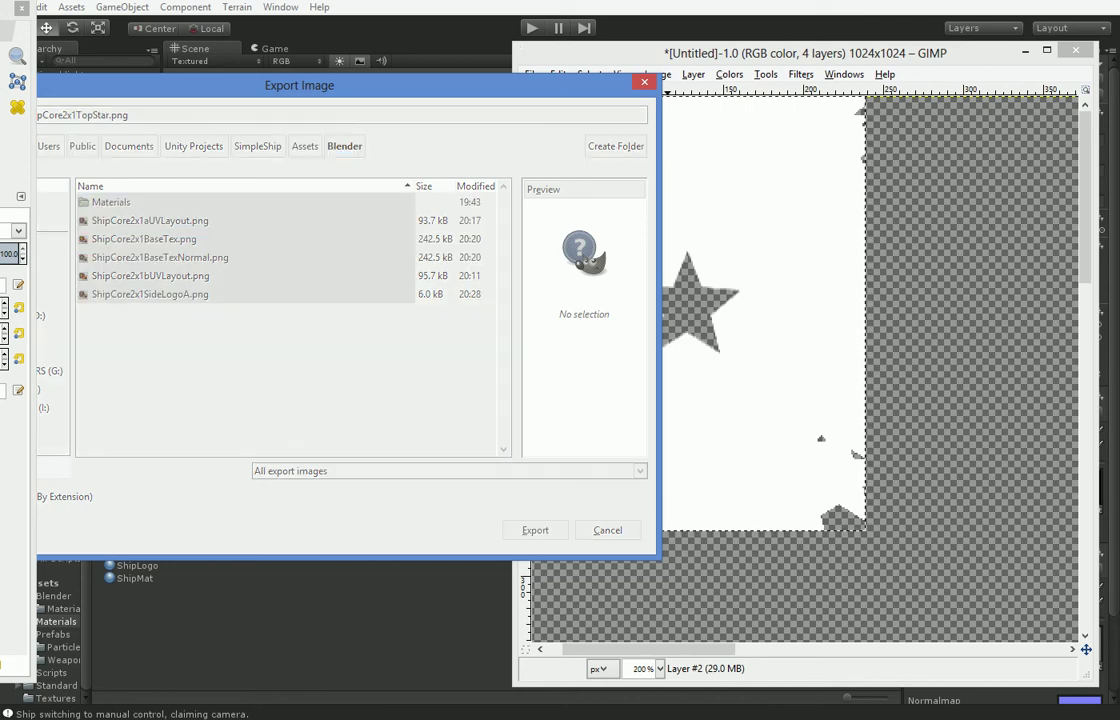
pyautogui.press('Return')
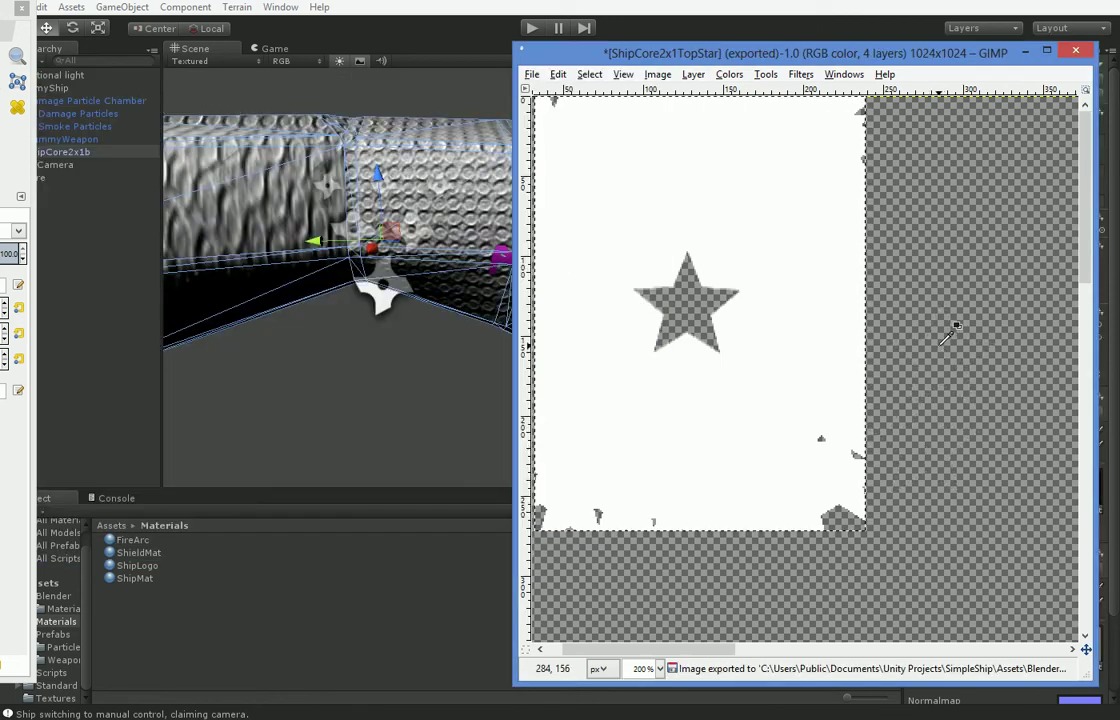
# Step: Undo the star, the surrounding white paint and the UV layout visibility until only the white A logo remains on the canvas
pyautogui.hotkey('ctrl', 'z')
pyautogui.hotkey('ctrl', 'z')
pyautogui.hotkey('ctrl', 'z')
pyautogui.hotkey('ctrl', 'z')
pyautogui.hotkey('ctrl', 'z')
pyautogui.hotkey('ctrl', 'z')
pyautogui.hotkey('ctrl', 'z')
pyautogui.hotkey('ctrl', 'z')
pyautogui.hotkey('ctrl', 'z')
pyautogui.hotkey('ctrl', 'z')
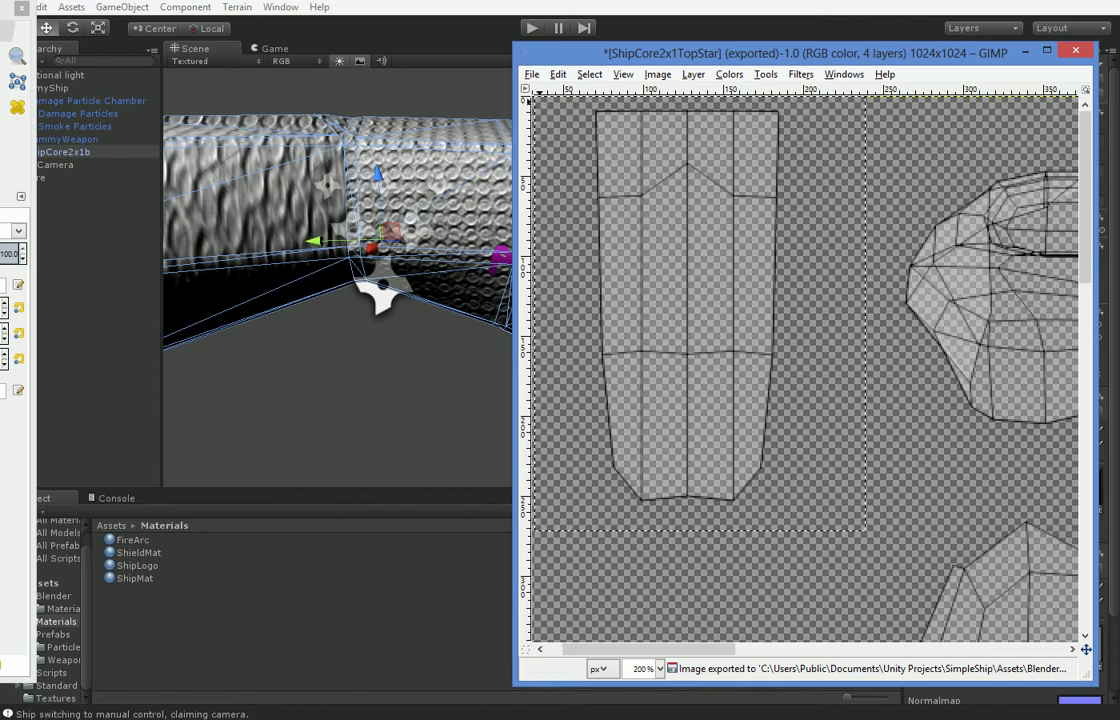
pyautogui.hotkey('ctrl', 'z')
pyautogui.hotkey('ctrl', 'y')
pyautogui.hotkey('ctrl', 'z')
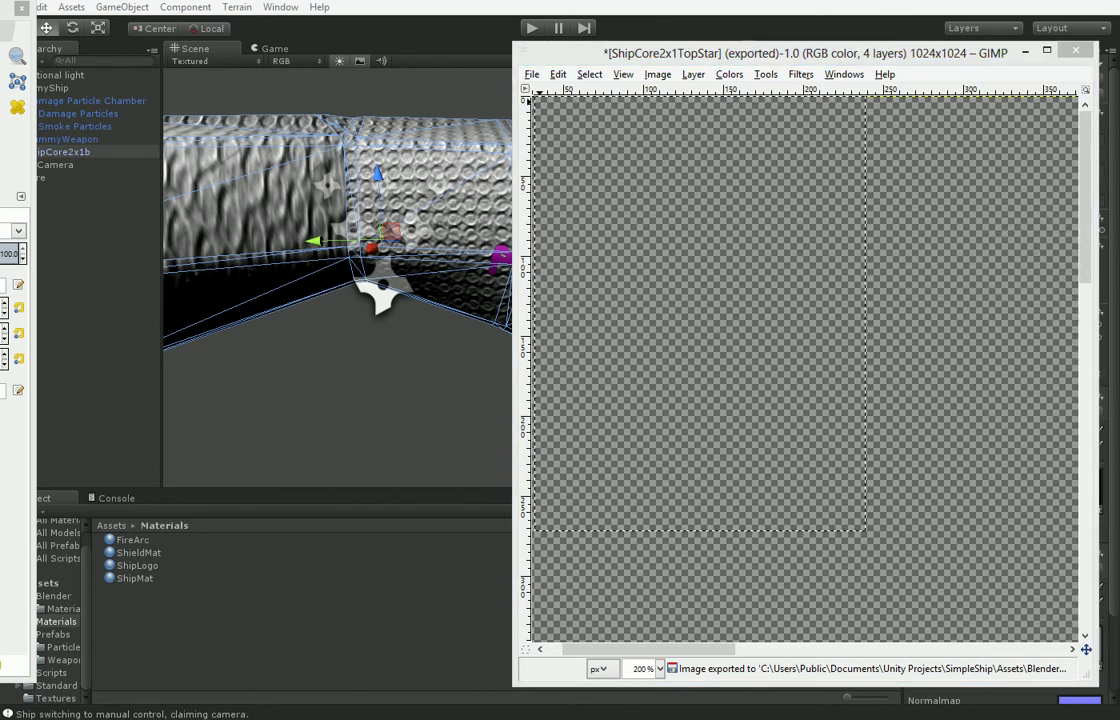
pyautogui.press('-')
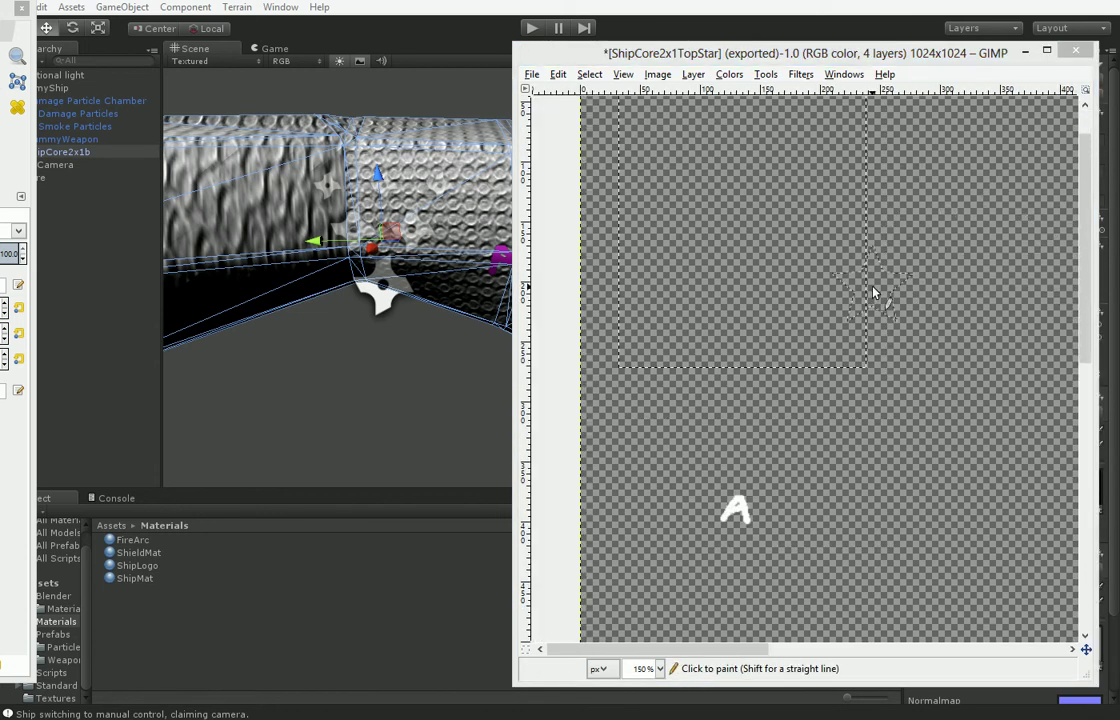
# Step: Export the logo image as PNG over the existing ShipCore2x1SideLogoA.png in the Blender folder
pyautogui.hotkey('ctrl', 'shift', 'e')
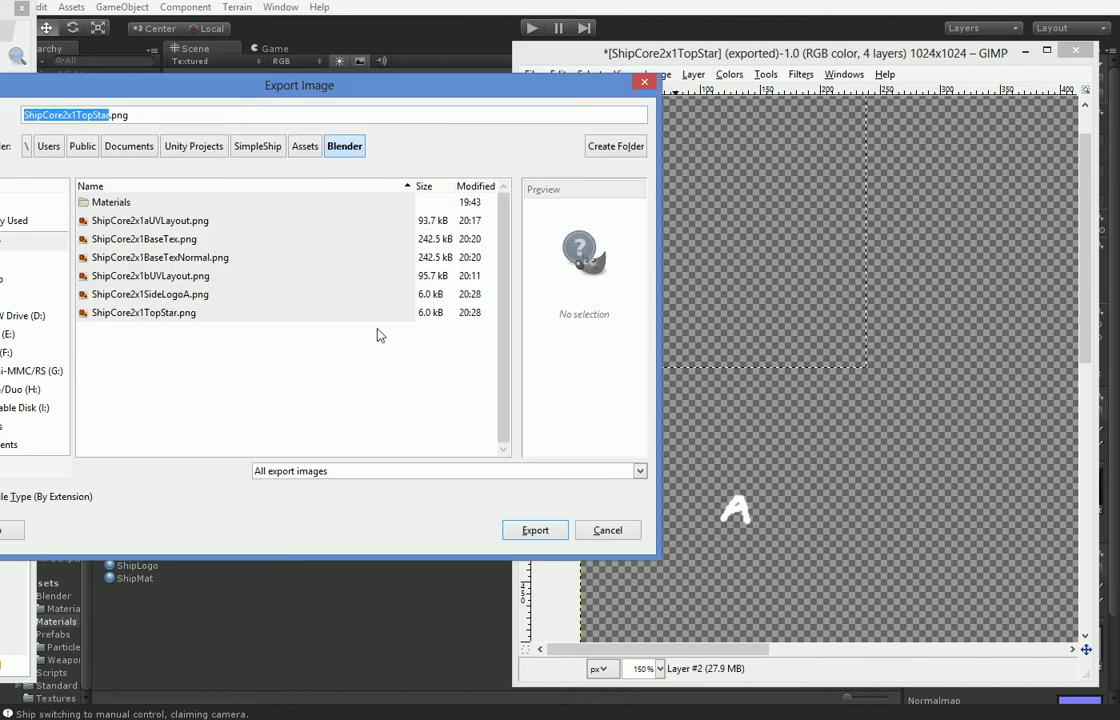
pyautogui.click(181, 296)
pyautogui.click(535, 530)
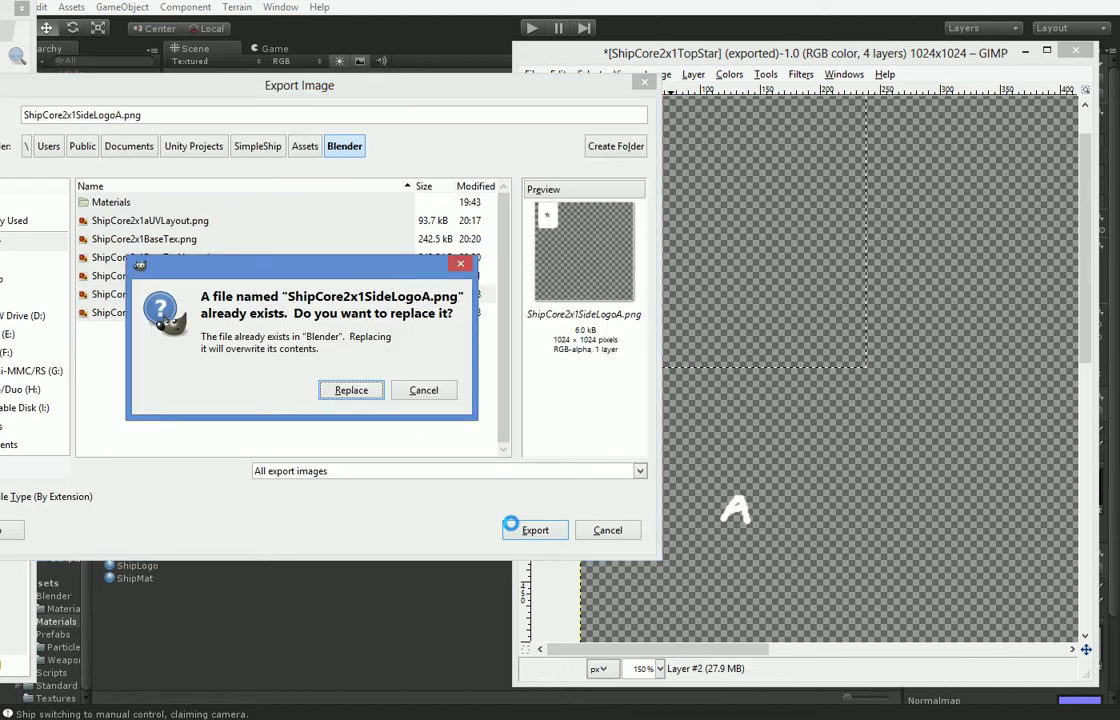
pyautogui.click(352, 390)
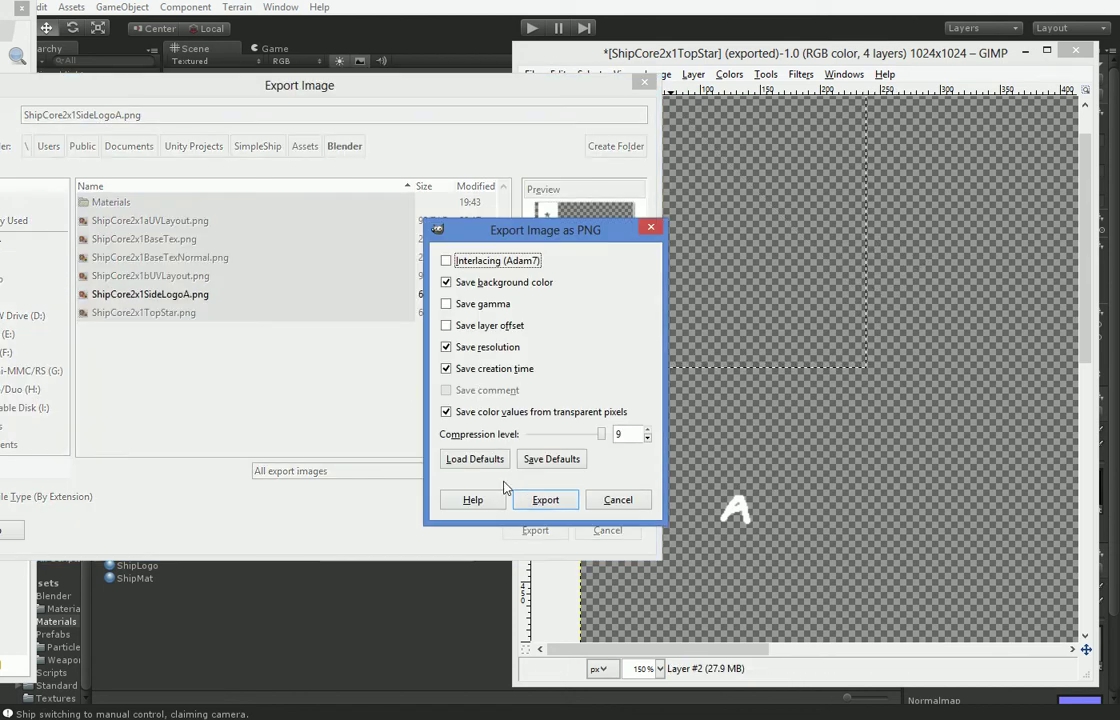
pyautogui.click(545, 499)
# Step: Switch to Unity, duplicate the ShipLogo material and name the copy ShipTop
pyautogui.click(279, 516)
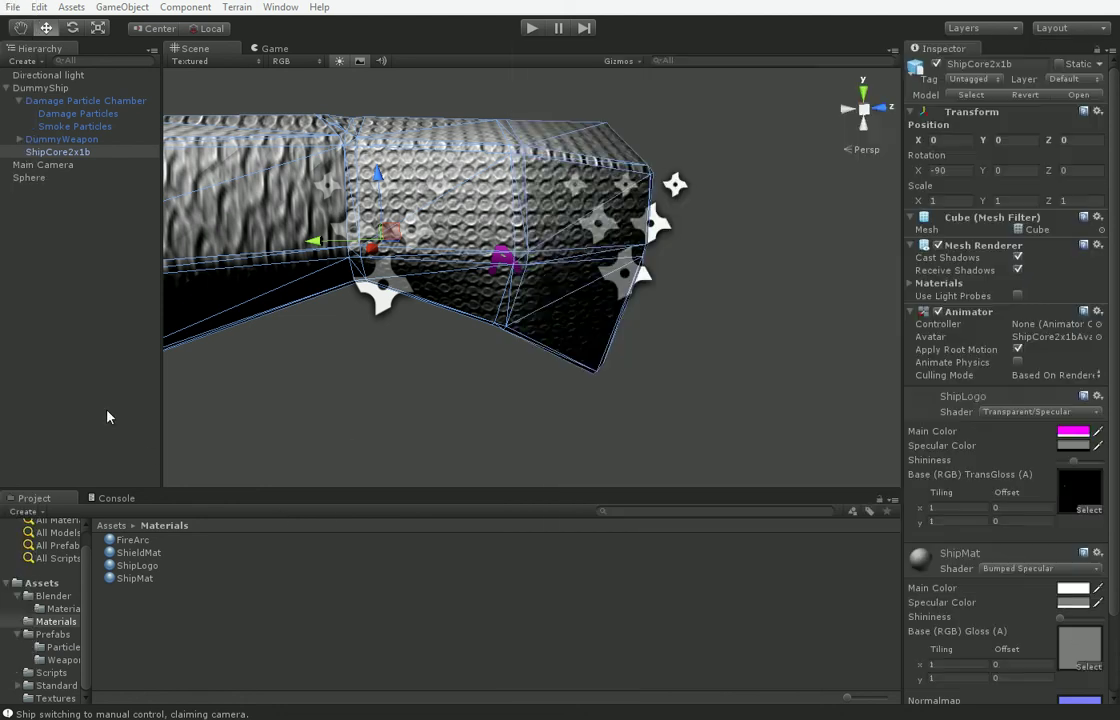
pyautogui.click(141, 580)
pyautogui.click(228, 568)
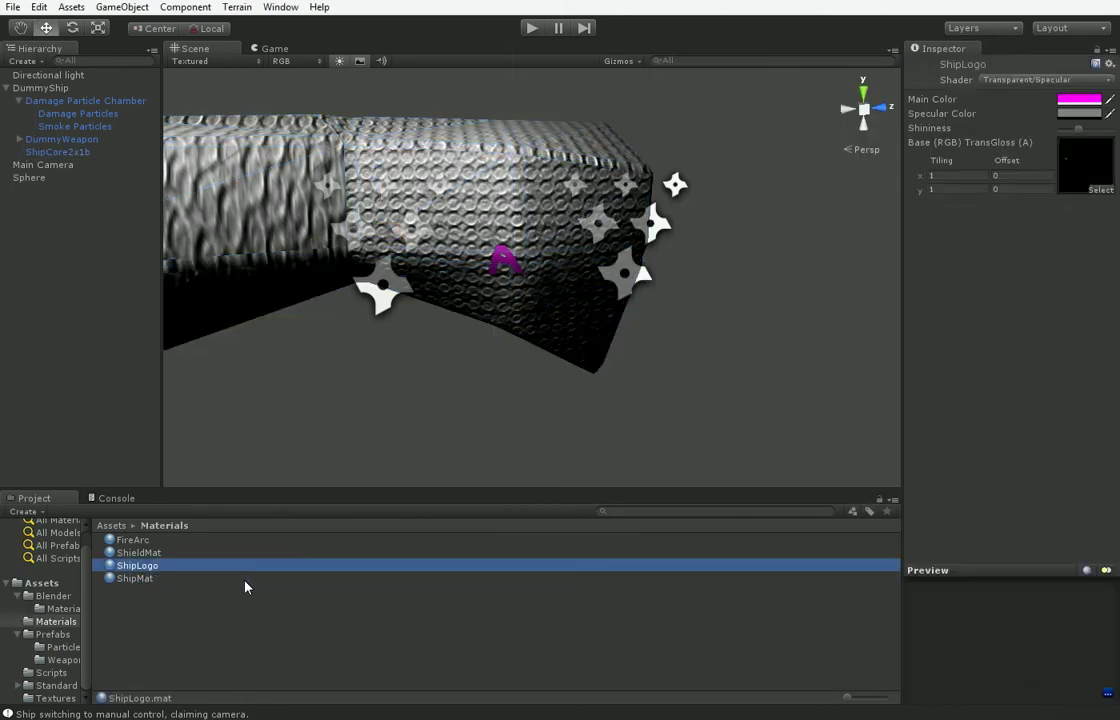
pyautogui.hotkey('ctrl', 'd')
pyautogui.click(140, 583)
pyautogui.write('ShipTop')
pyautogui.press('Return')
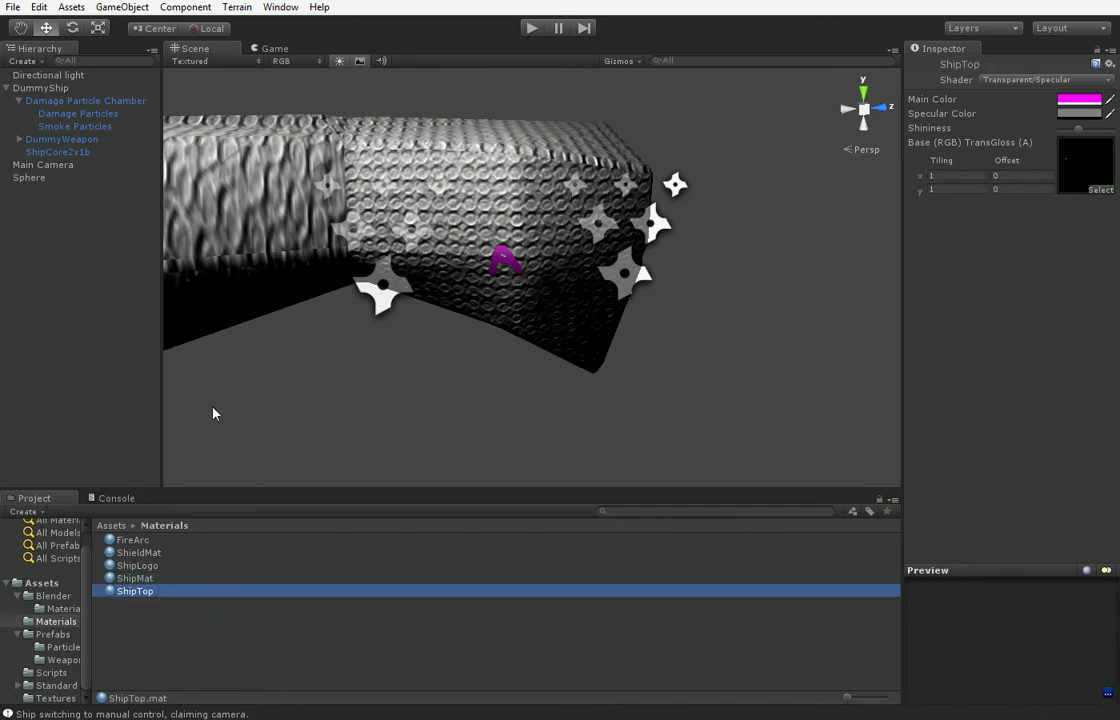
# Step: Assign the ShipCore2x1TopStar texture from the Blender folder as the ShipTop material's base texture
pyautogui.click(57, 609)
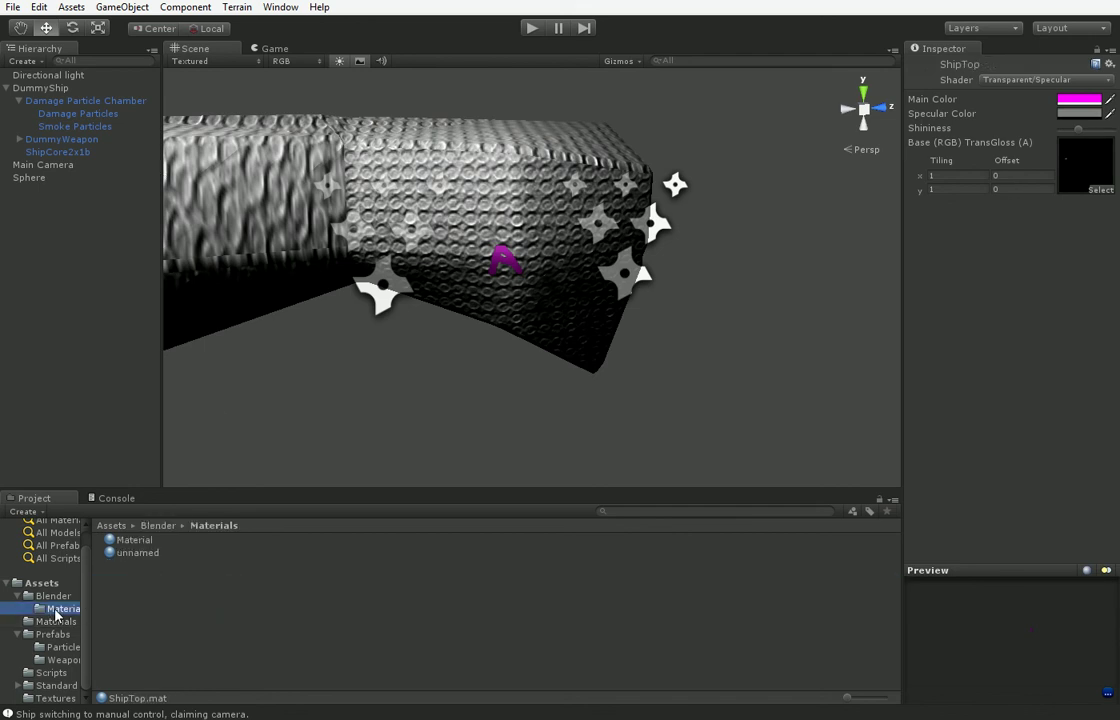
pyautogui.click(56, 622)
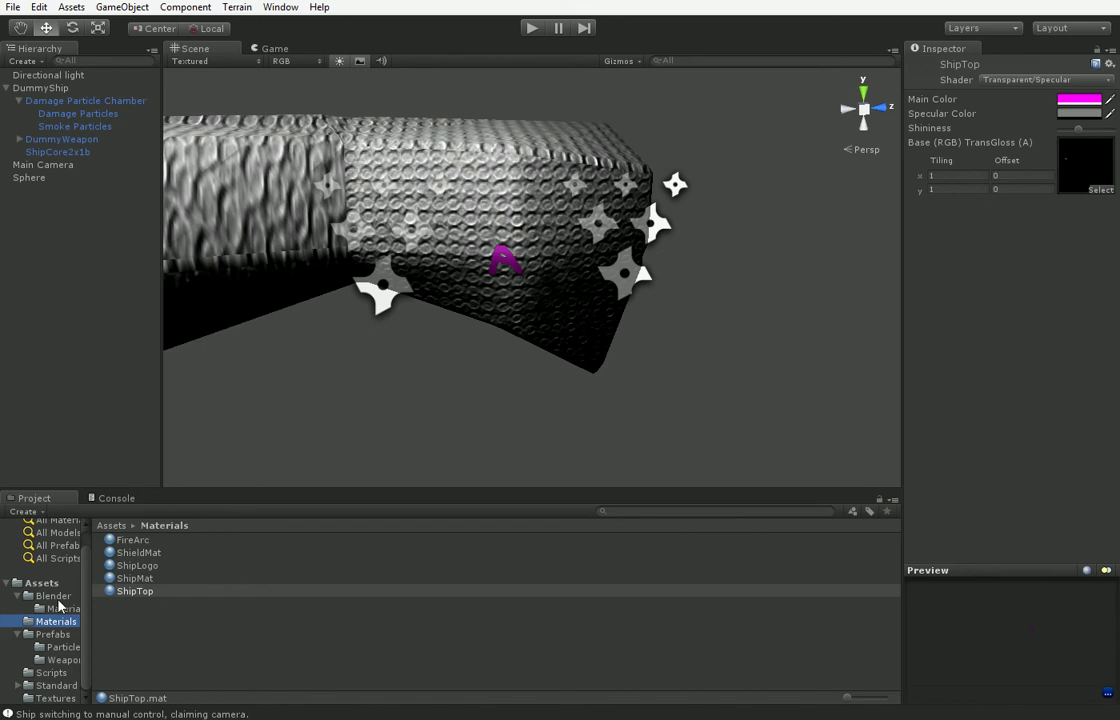
pyautogui.click(55, 596)
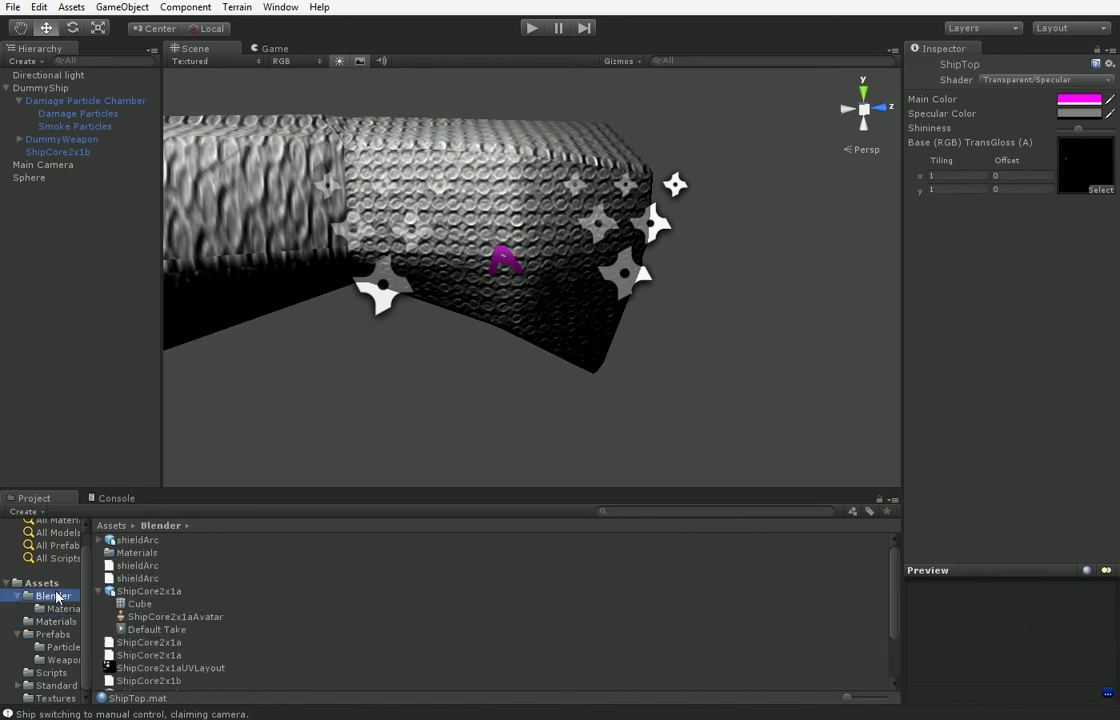
pyautogui.scroll(-2, 175, 662)
pyautogui.moveTo(172, 687); pyautogui.dragTo(1085, 160)
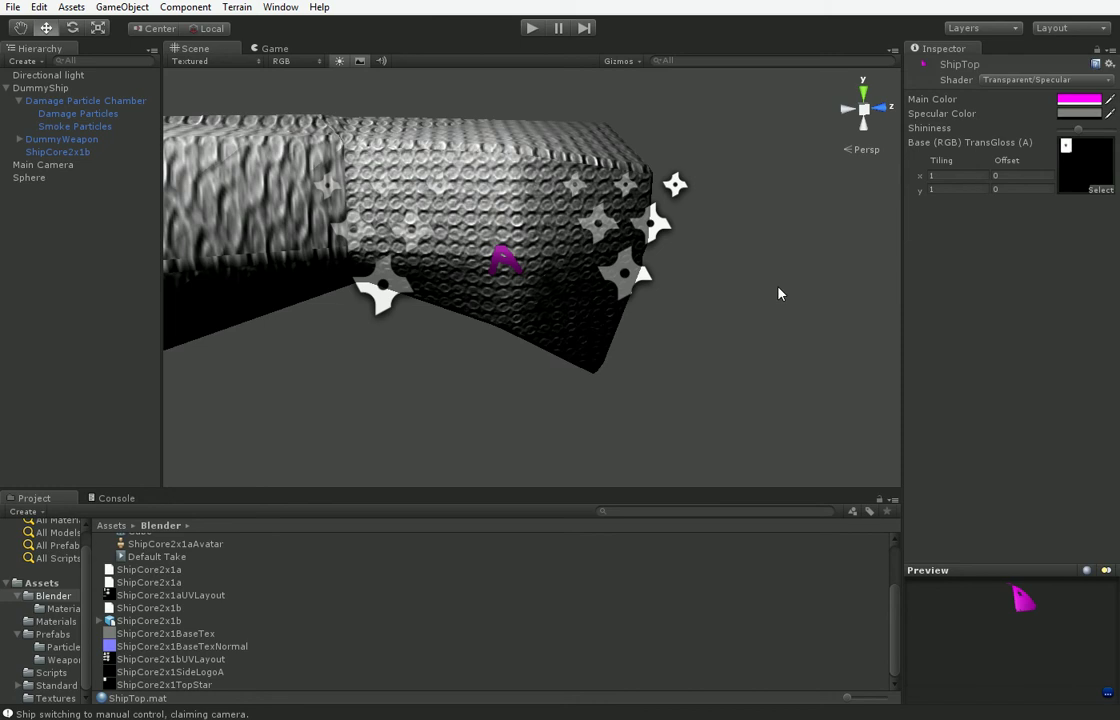
# Step: Add the ShipTop material from the Materials folder to the ShipCore2x1b object as another material
pyautogui.moveTo(778, 293); pyautogui.dragTo(640, 422, button='middle')
pyautogui.click(45, 622)
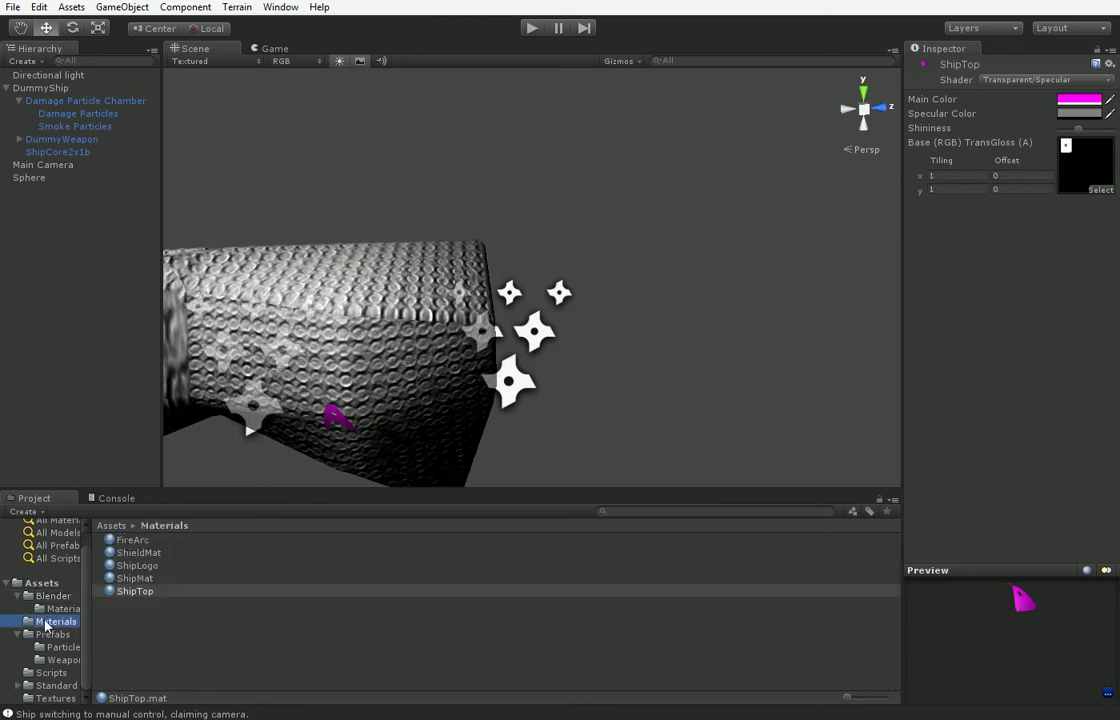
pyautogui.click(71, 152)
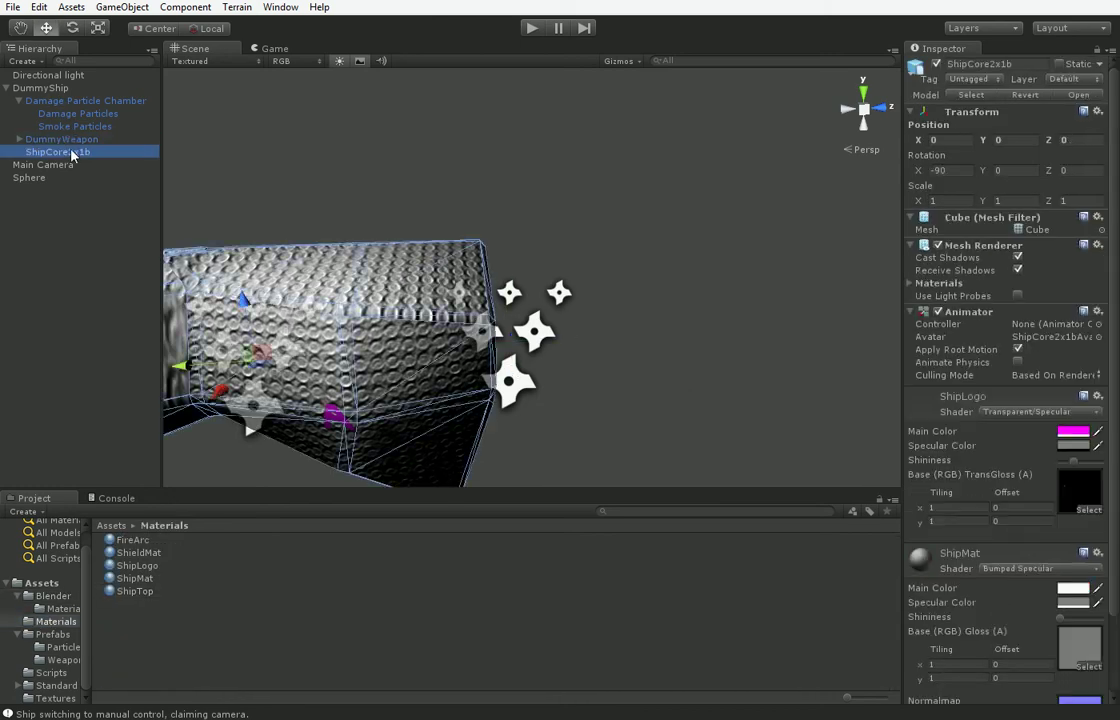
pyautogui.moveTo(138, 591); pyautogui.dragTo(507, 391)
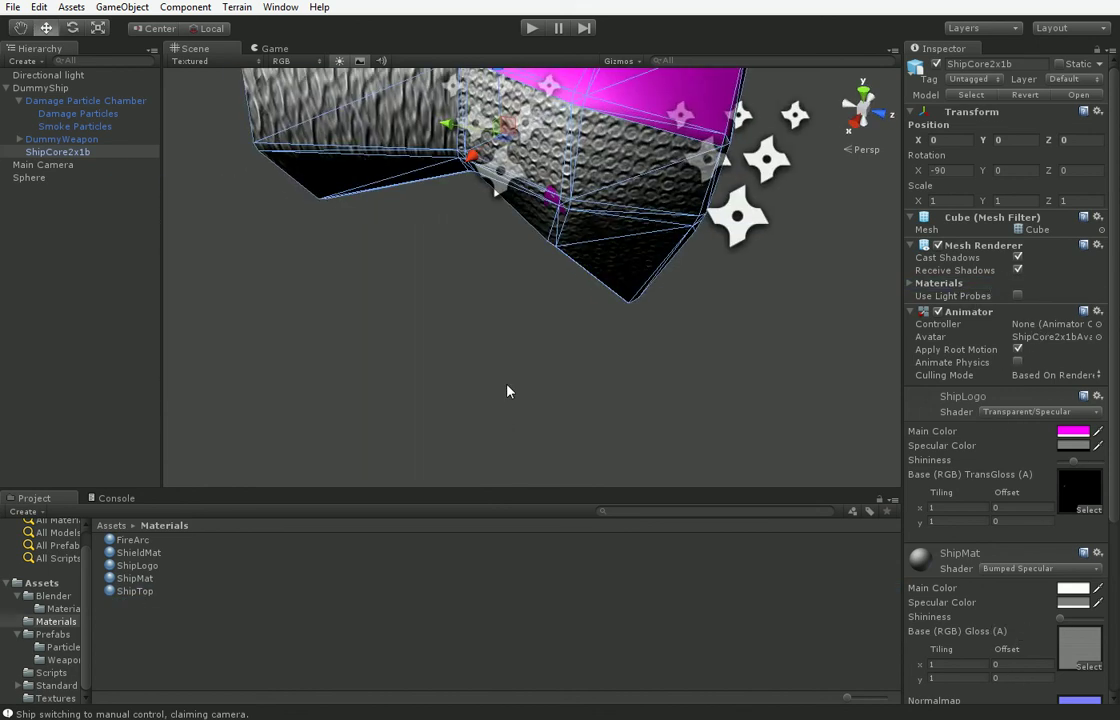
# Step: Examine the star cutout and the coloured top surface of the hull from above and from the sides
pyautogui.scroll(-4, 532, 343)
pyautogui.moveTo(532, 343); pyautogui.dragTo(518, 370, button='middle')
pyautogui.moveTo(518, 370); pyautogui.dragTo(363, 513, button='right')
pyautogui.moveTo(478, 428); pyautogui.dragTo(477, 400, button='middle')
pyautogui.scroll(6, 477, 400)
pyautogui.moveTo(477, 400); pyautogui.dragTo(476, 349, button='right')
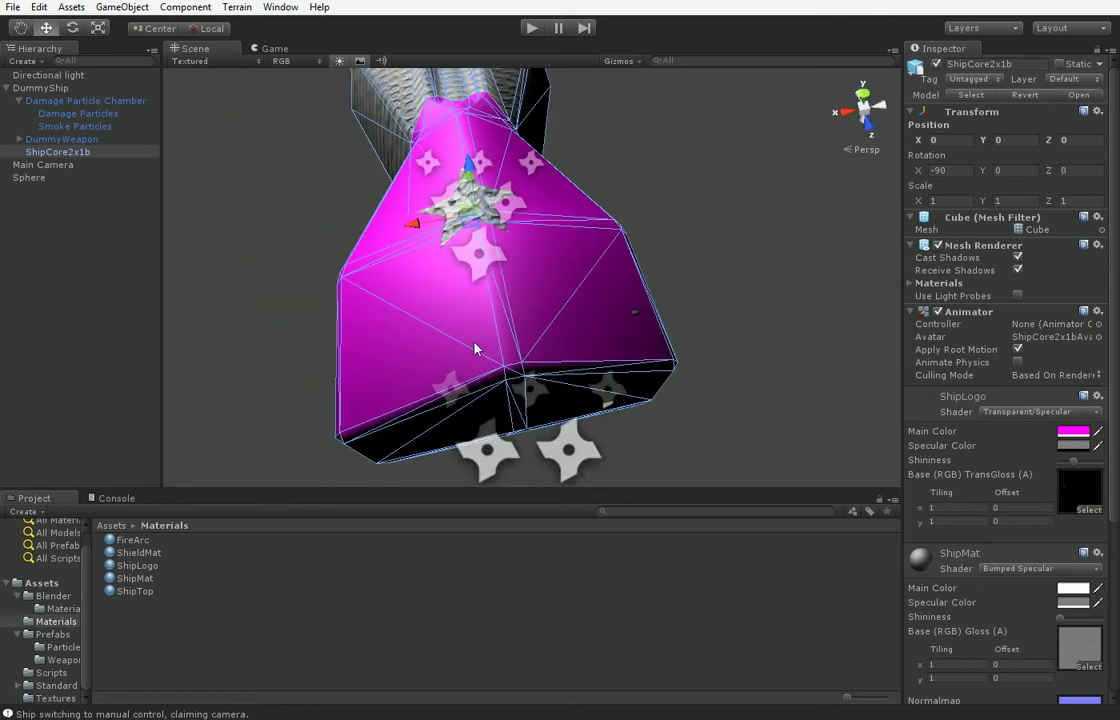
pyautogui.keyDown('alt'); pyautogui.moveTo(601, 349); pyautogui.dragTo(578, 463); pyautogui.keyUp('alt')
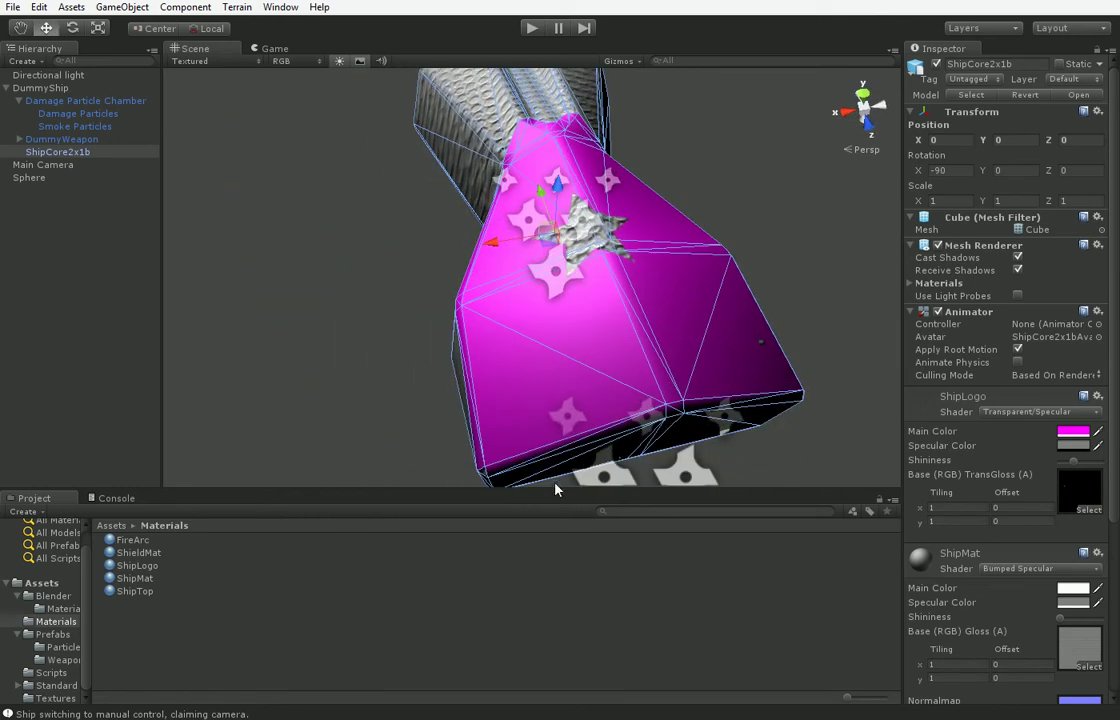
pyautogui.scroll(5, 560, 385)
pyautogui.keyDown('alt'); pyautogui.moveTo(555, 375); pyautogui.dragTo(582, 368); pyautogui.keyUp('alt')
pyautogui.moveTo(582, 367); pyautogui.dragTo(640, 314, button='right')
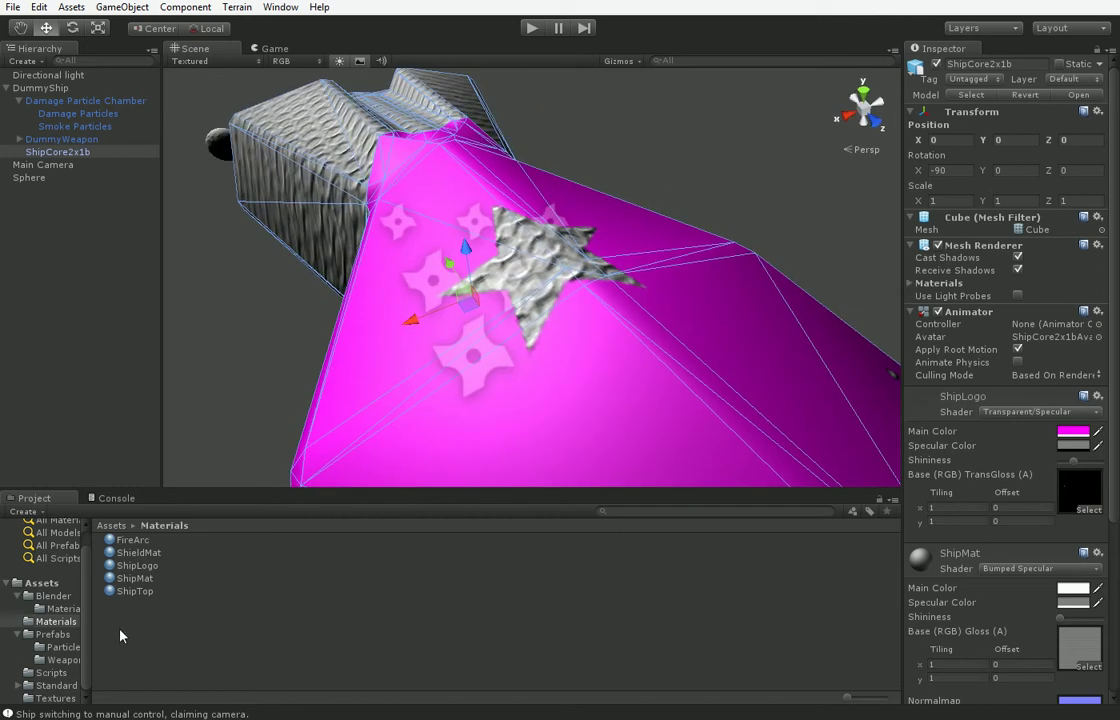
# Step: Duplicate the ShipCore2x1TopStar texture in the Blender folder and name the copy ShipCore2x1TopStarNormal
pyautogui.click(50, 596)
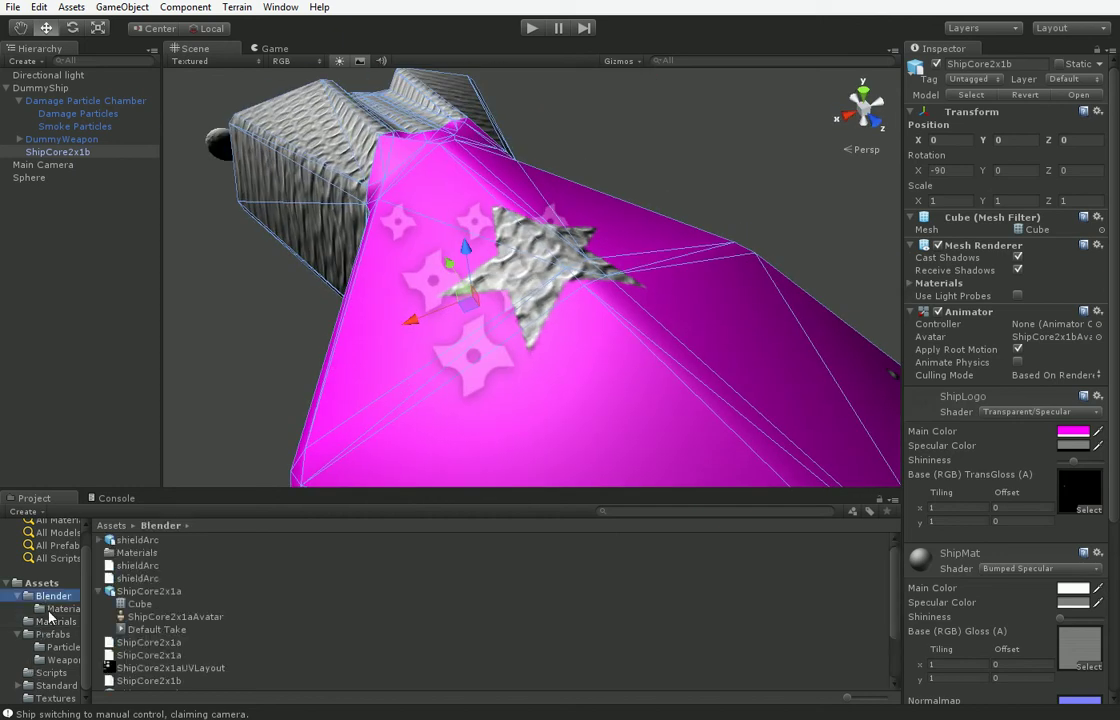
pyautogui.click(62, 608)
pyautogui.click(56, 597)
pyautogui.click(195, 669)
pyautogui.scroll(-3, 195, 675)
pyautogui.click(205, 690)
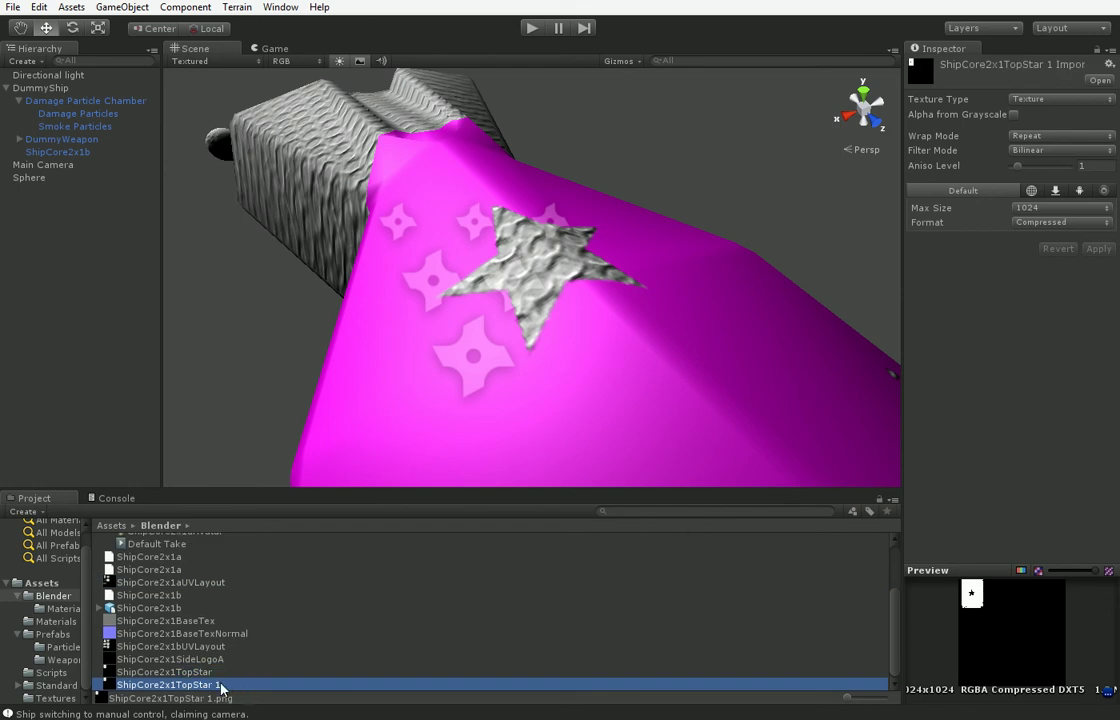
pyautogui.click(220, 685)
pyautogui.write('Normal')
pyautogui.press('Return')
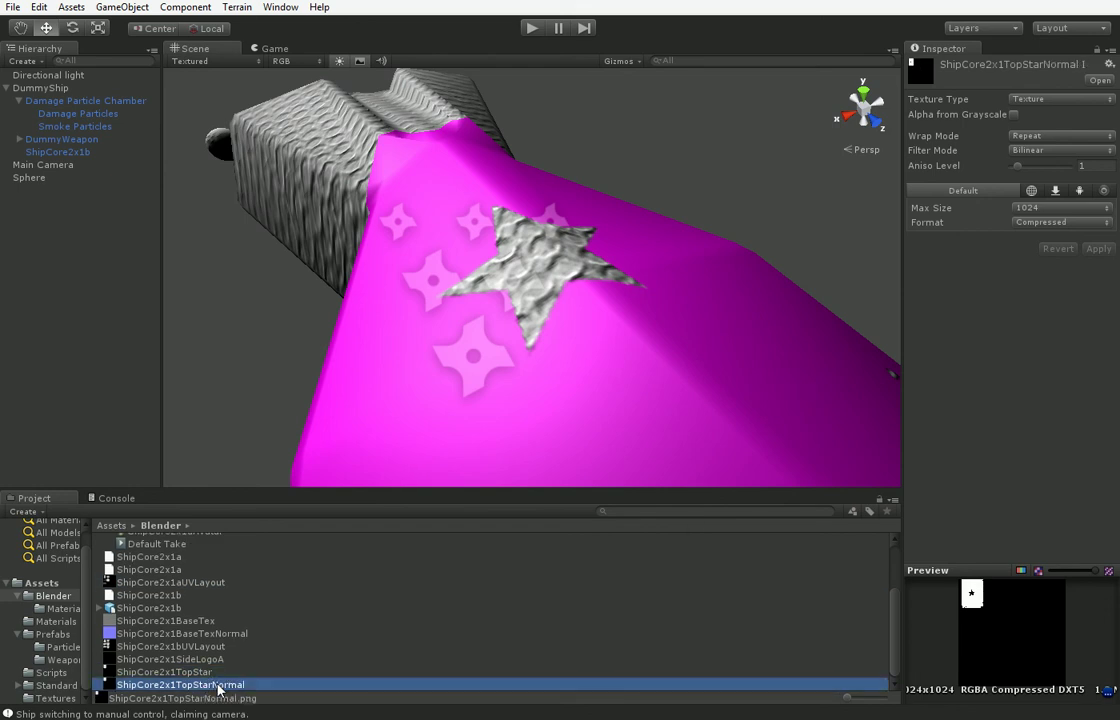
# Step: Convert ShipCore2x1TopStarNormal to a Normal map texture with a bumpiness of 0.073 and apply the import settings
pyautogui.click(1018, 99)
pyautogui.click(1042, 66)
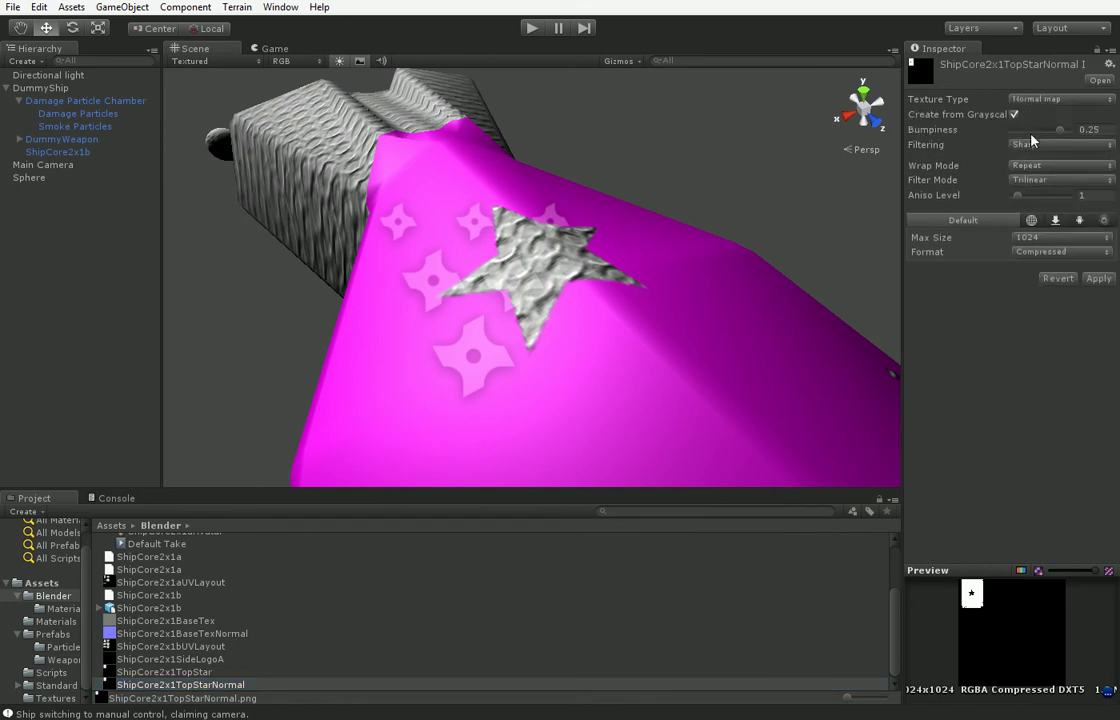
pyautogui.moveTo(1034, 132); pyautogui.dragTo(1024, 132)
pyautogui.click(1098, 279)
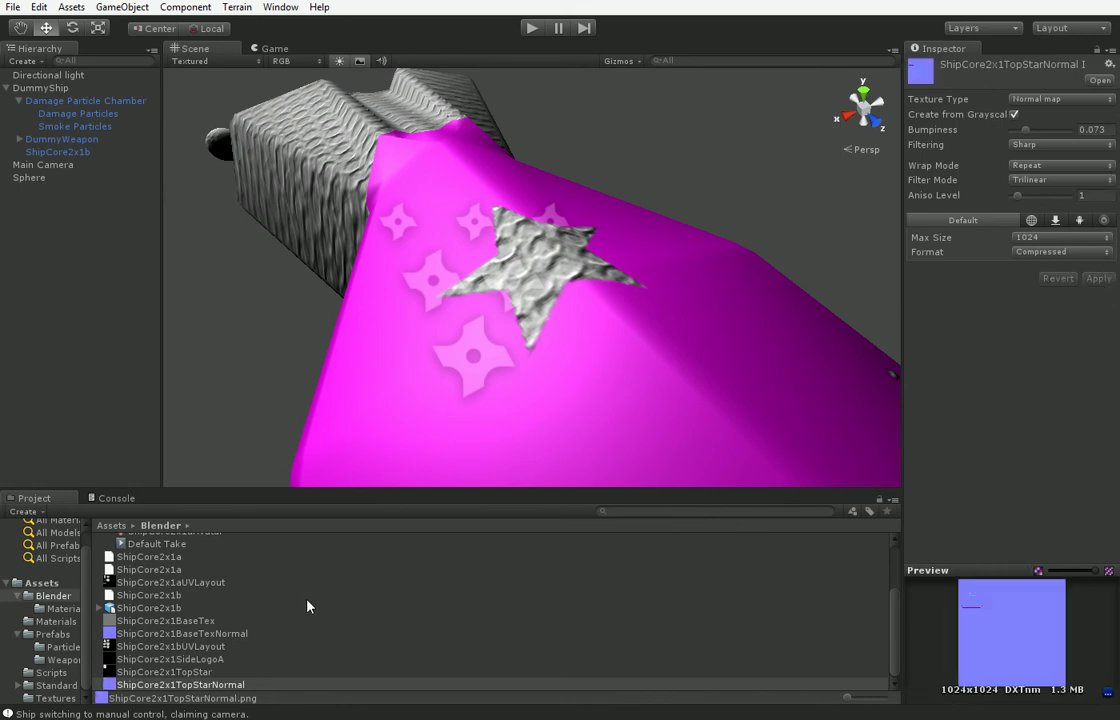
# Step: Change ShipTop's shader on ShipCore2x1b to Transparent/Bumped Specular and assign ShipCore2x1TopStarNormal as its normal map
pyautogui.click(58, 151)
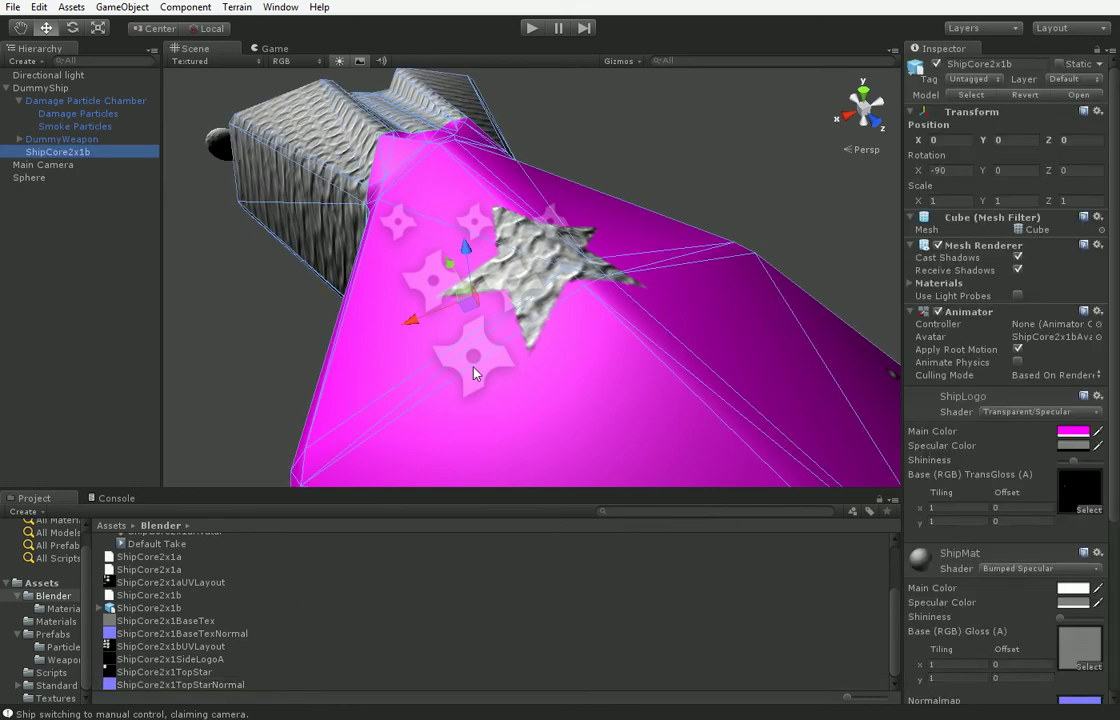
pyautogui.scroll(-5, 1033, 558)
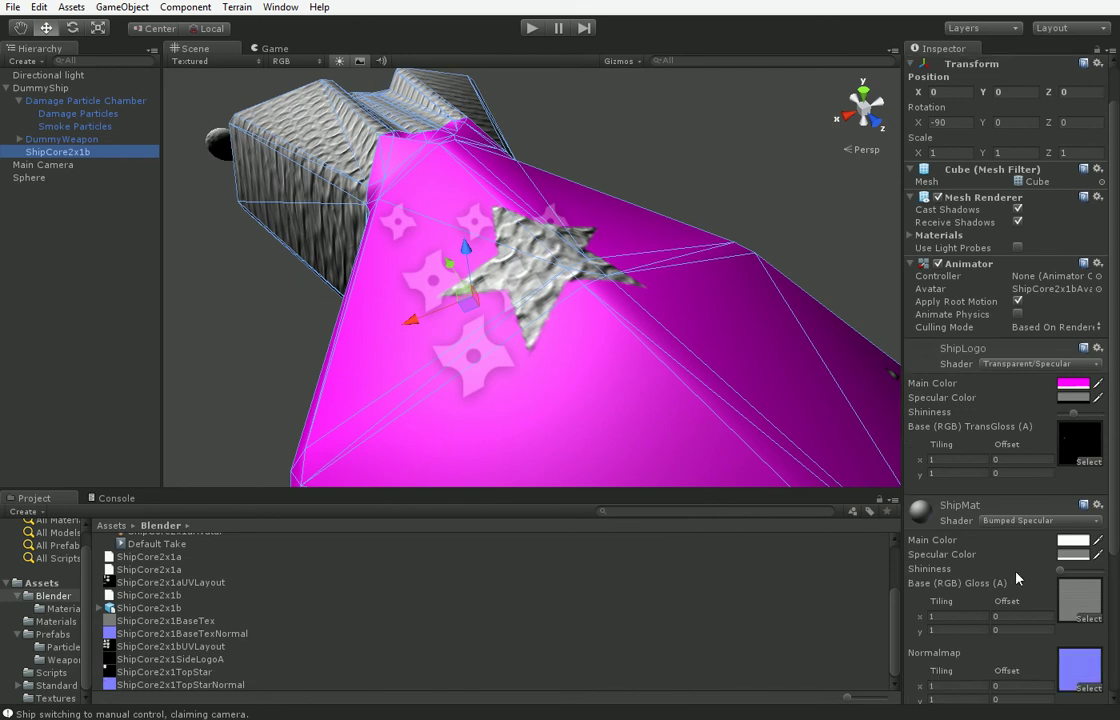
pyautogui.click(1030, 602)
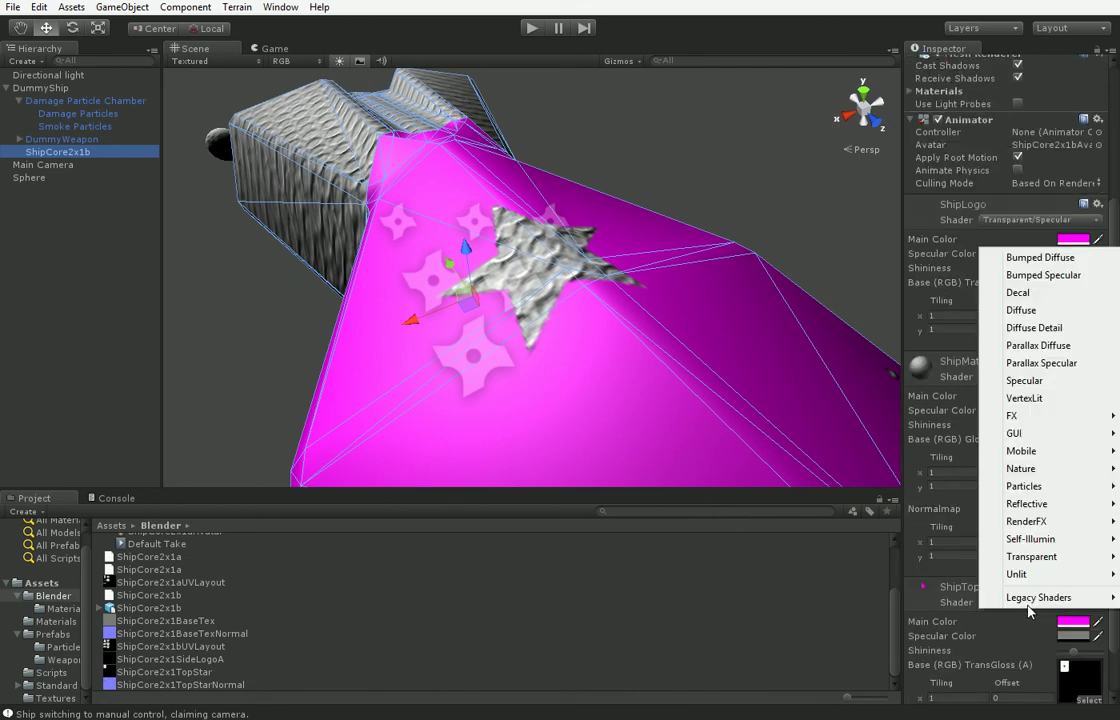
pyautogui.moveTo(1010, 556)
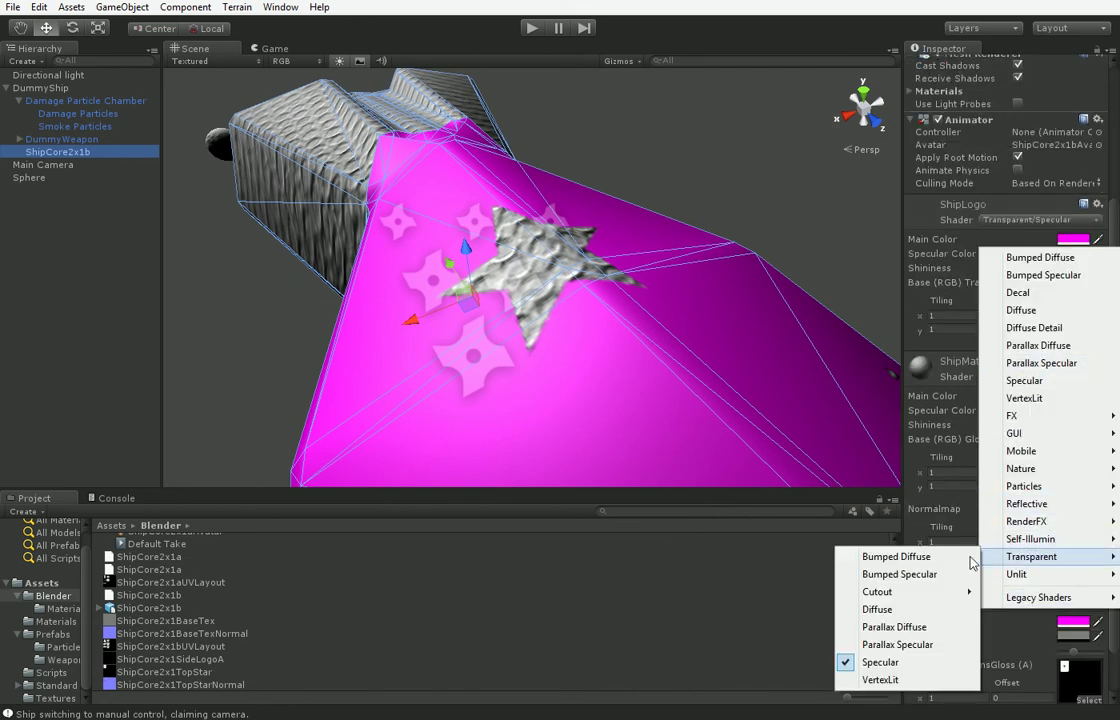
pyautogui.click(906, 576)
pyautogui.scroll(-4, 1000, 400)
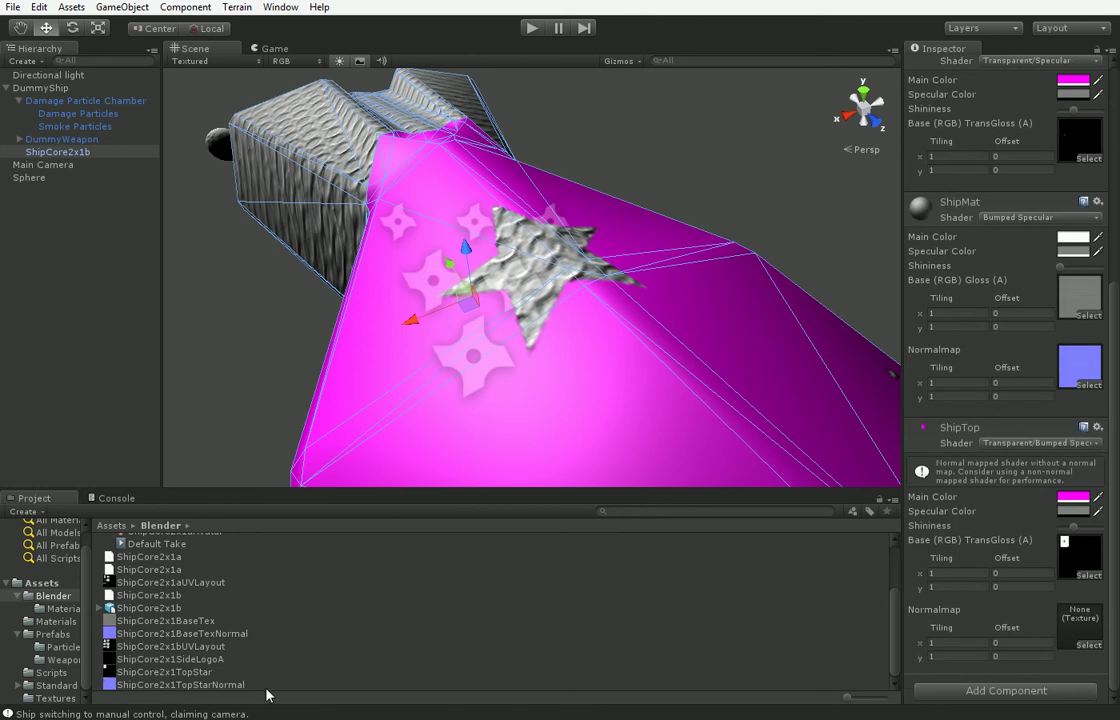
pyautogui.moveTo(197, 691); pyautogui.dragTo(1073, 626)
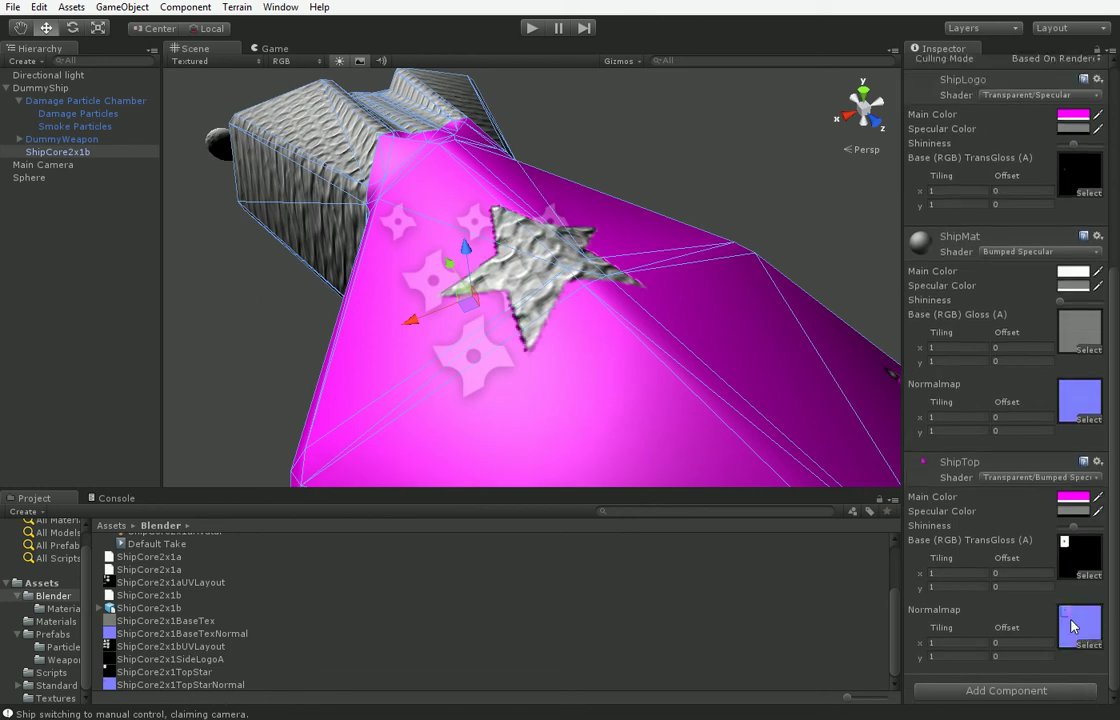
# Step: Set the bumpiness of ShipCore2x1TopStarNormal to 0.16, apply it and inspect the star's edges on the hull
pyautogui.keyDown('alt'); pyautogui.moveTo(698, 468); pyautogui.dragTo(538, 418); pyautogui.keyUp('alt')
pyautogui.scroll(-2, 536, 424)
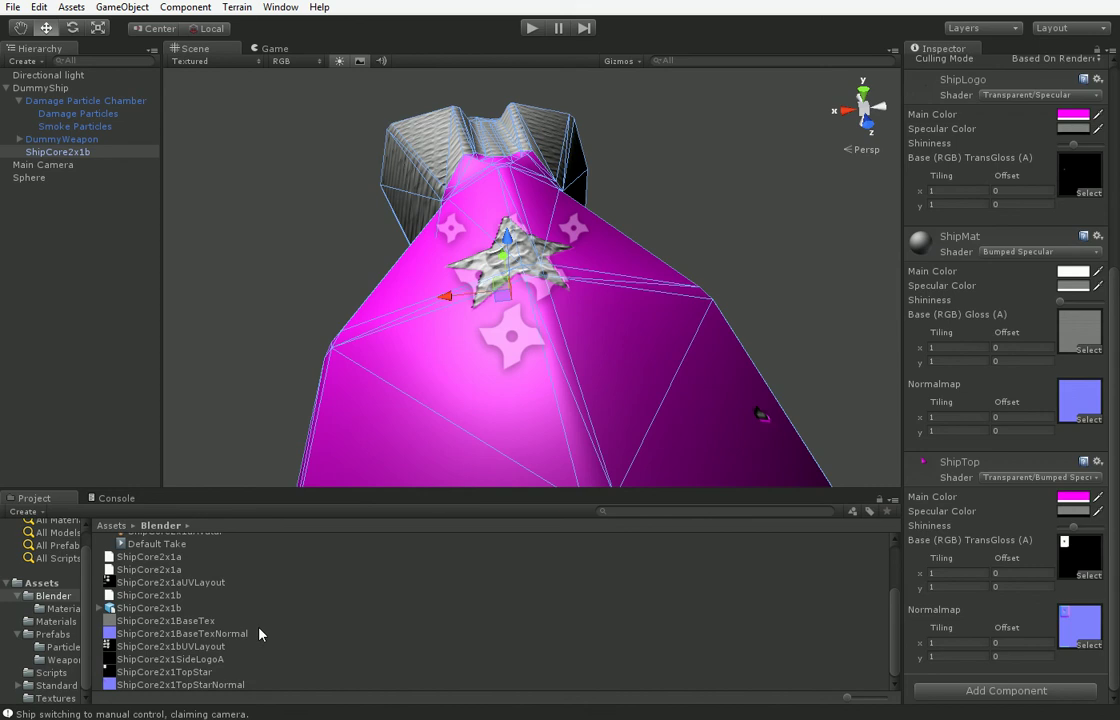
pyautogui.click(180, 684)
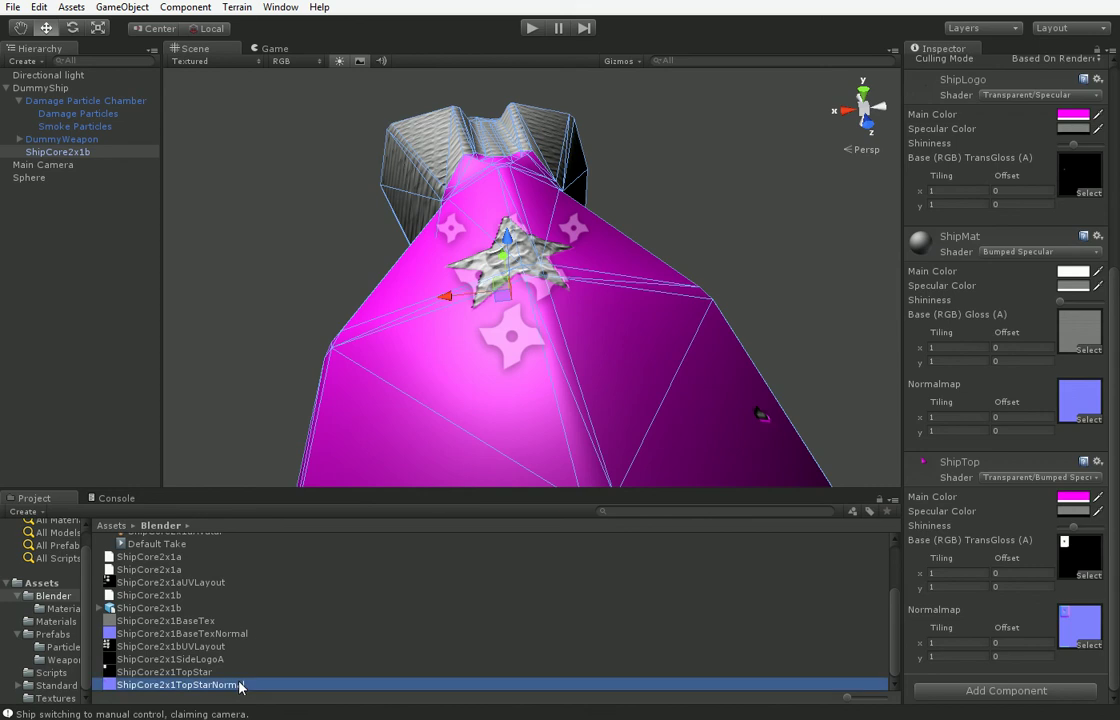
pyautogui.click(1044, 132)
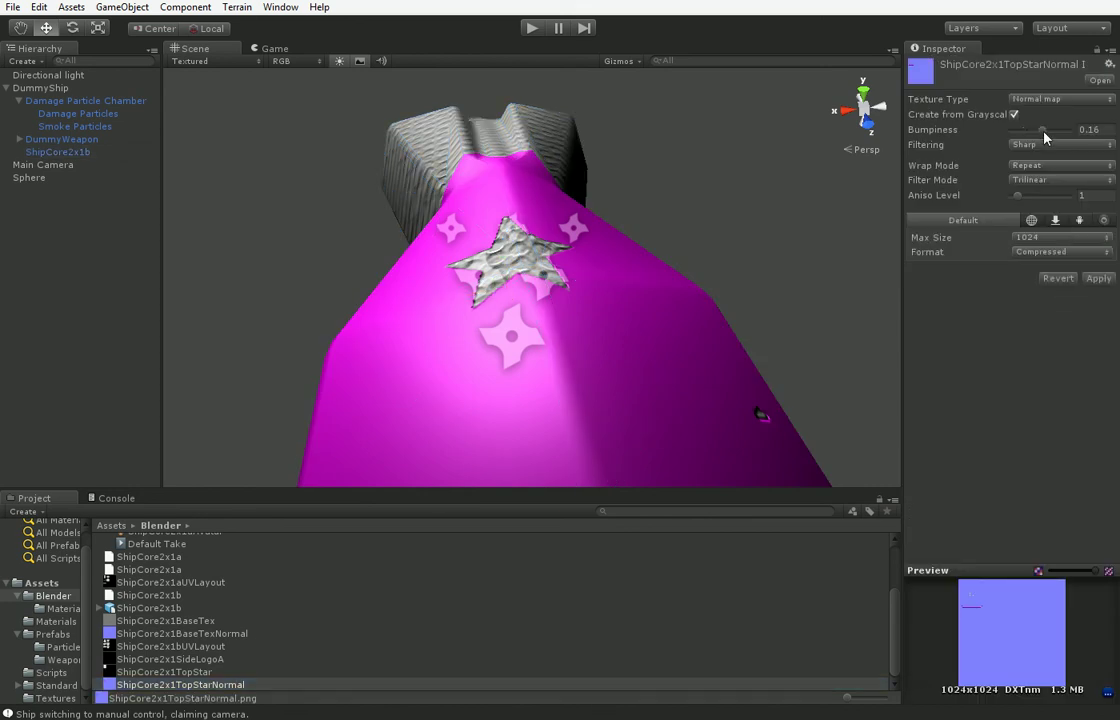
pyautogui.click(1099, 279)
pyautogui.keyDown('alt'); pyautogui.moveTo(658, 350); pyautogui.dragTo(646, 218); pyautogui.keyUp('alt')
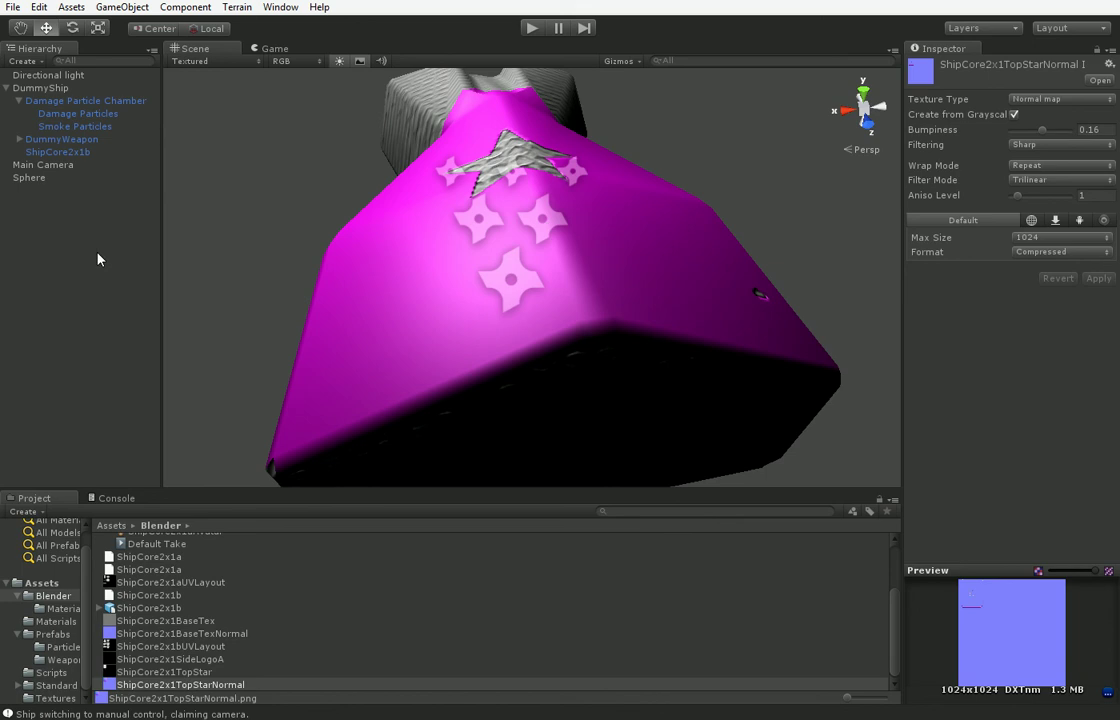
# Step: Open the project's top-level Assets folder
pyautogui.click(42, 582)
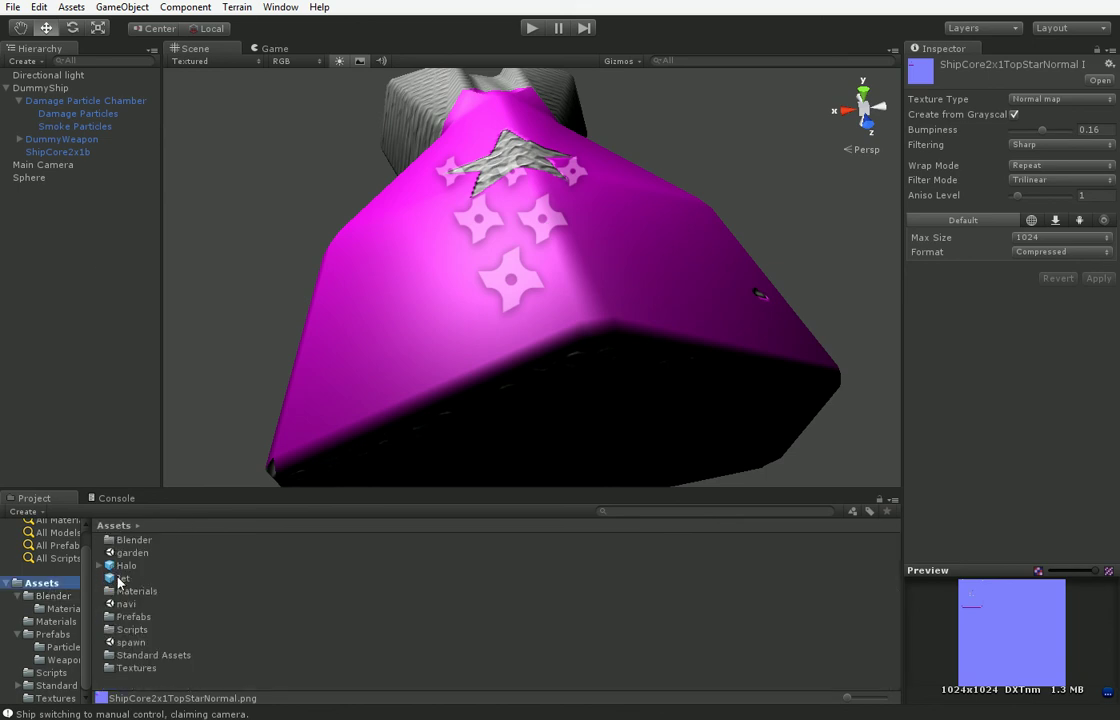